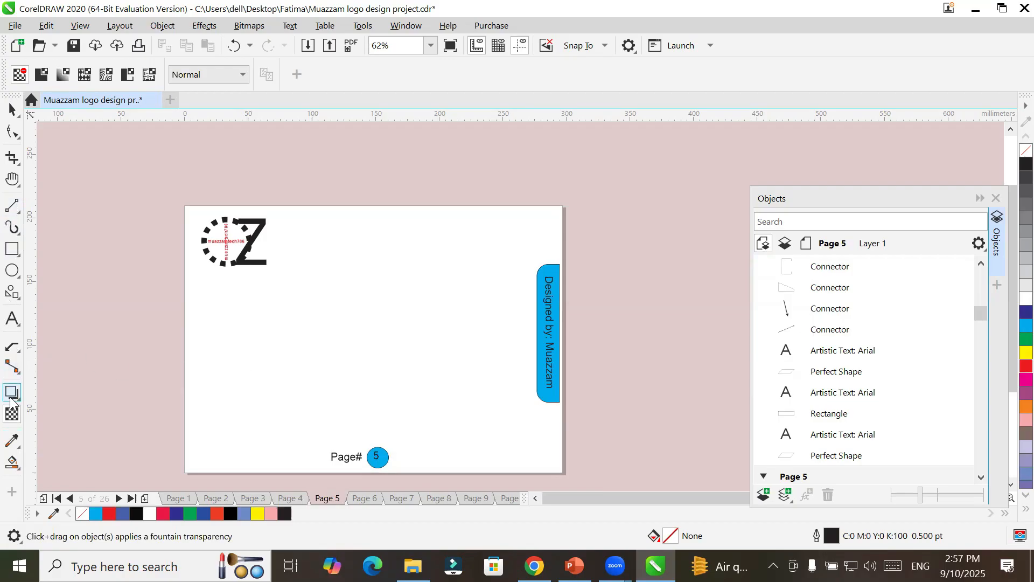
Create a page-sized rectangle on page 5, try yellow, pink and black fills, and settle on orange-red C0 M91 Y100 K0.
click(11, 271)
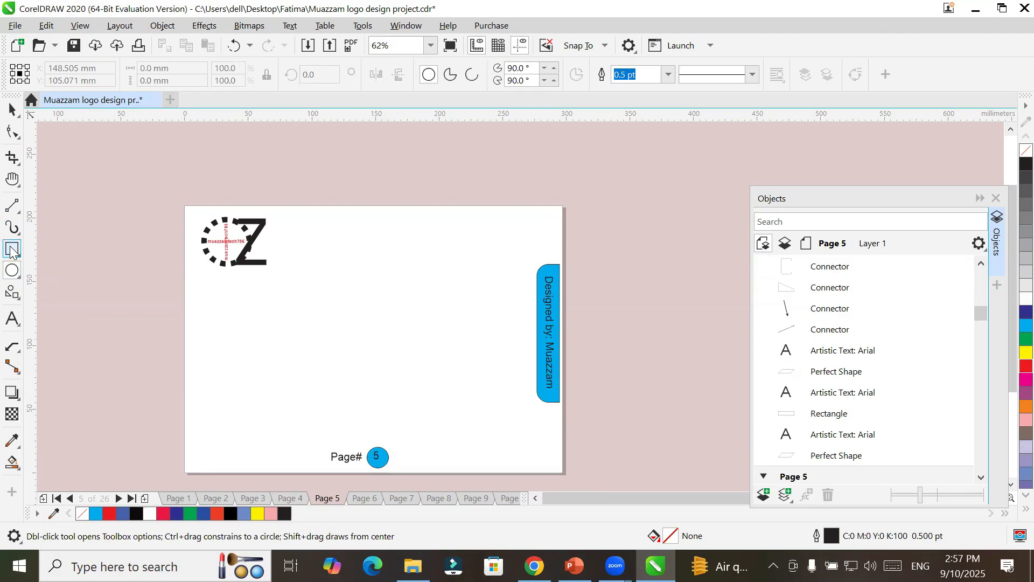
double_click(11, 249)
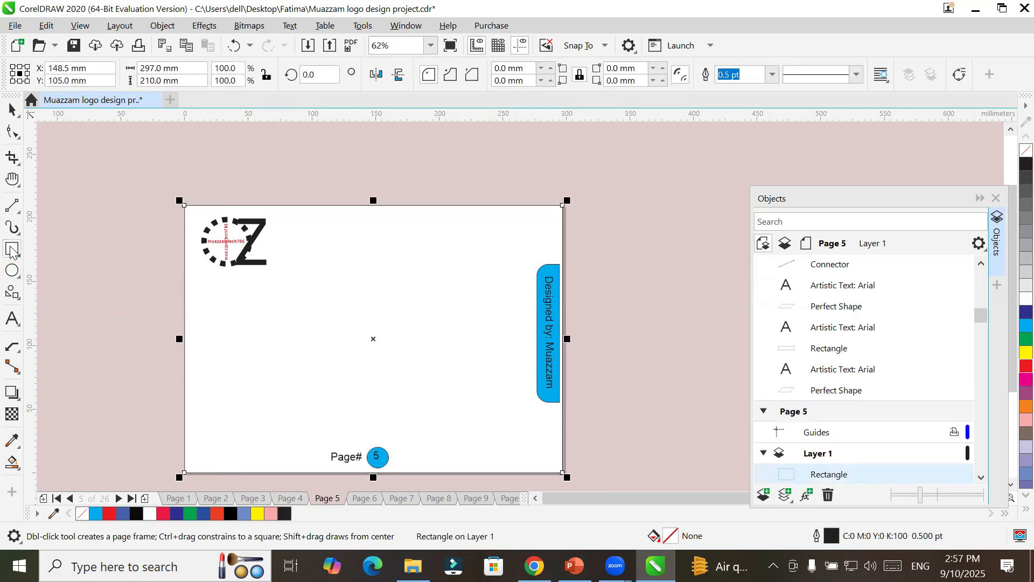
click(257, 514)
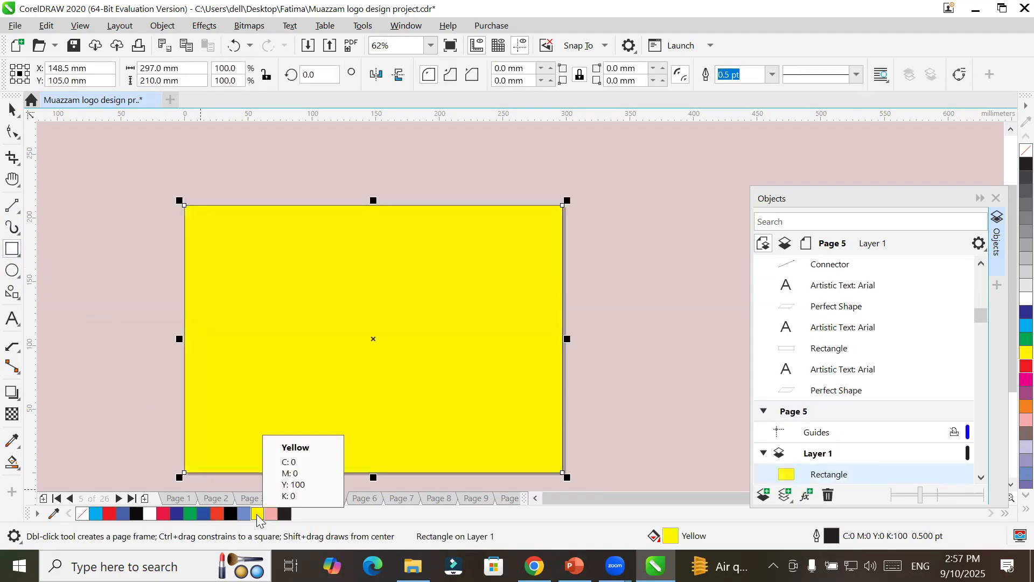
click(270, 514)
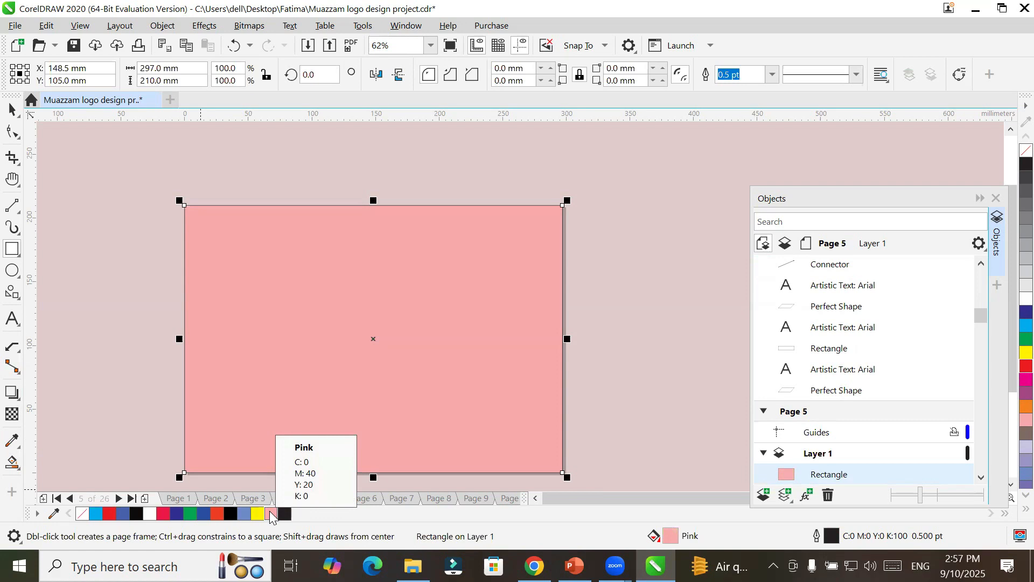
click(230, 515)
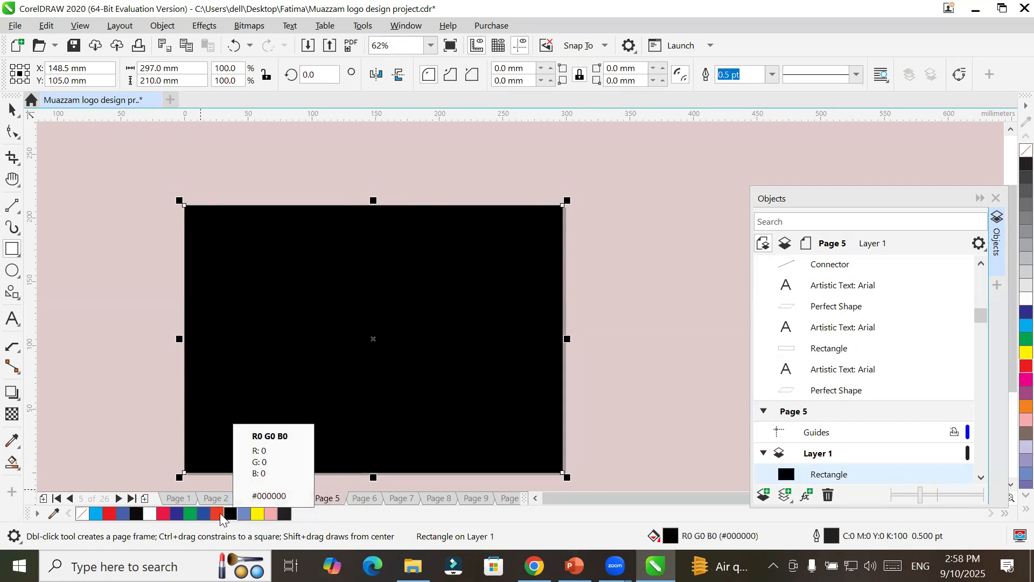
click(217, 514)
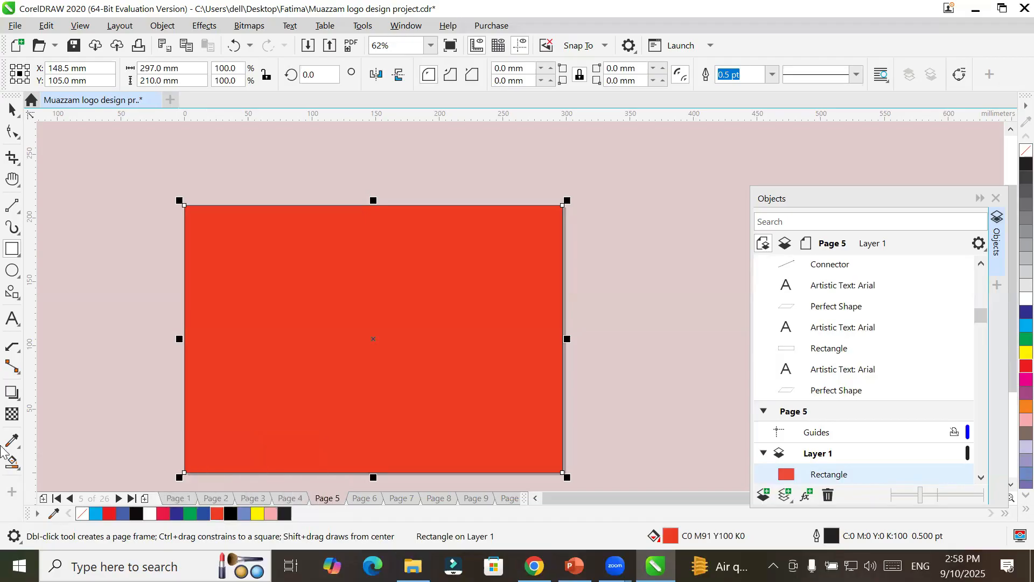
With the Interactive Fill tool, try no fill and uniform fill on the rectangle, ending with a linear fountain fill.
click(14, 469)
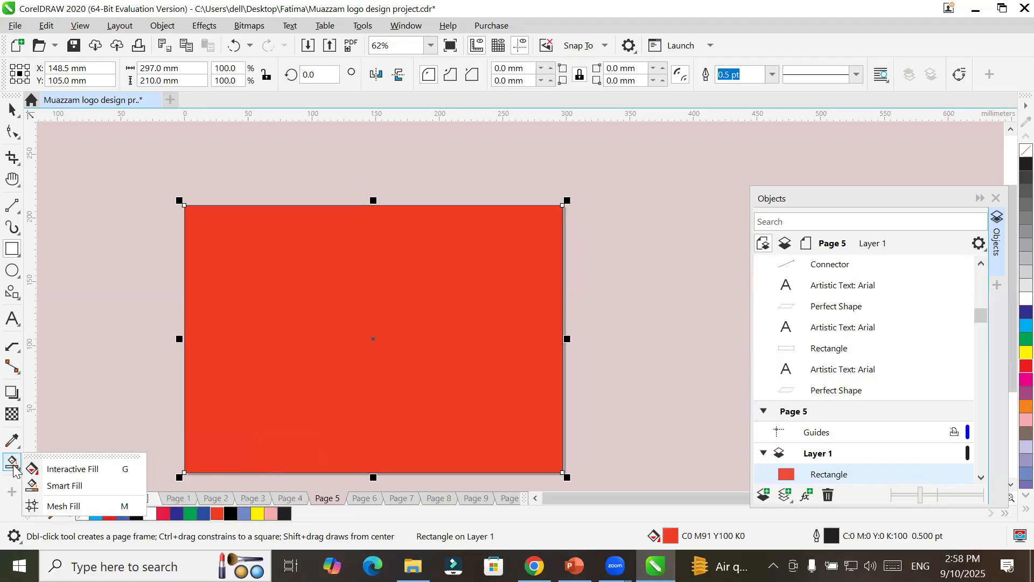
click(89, 469)
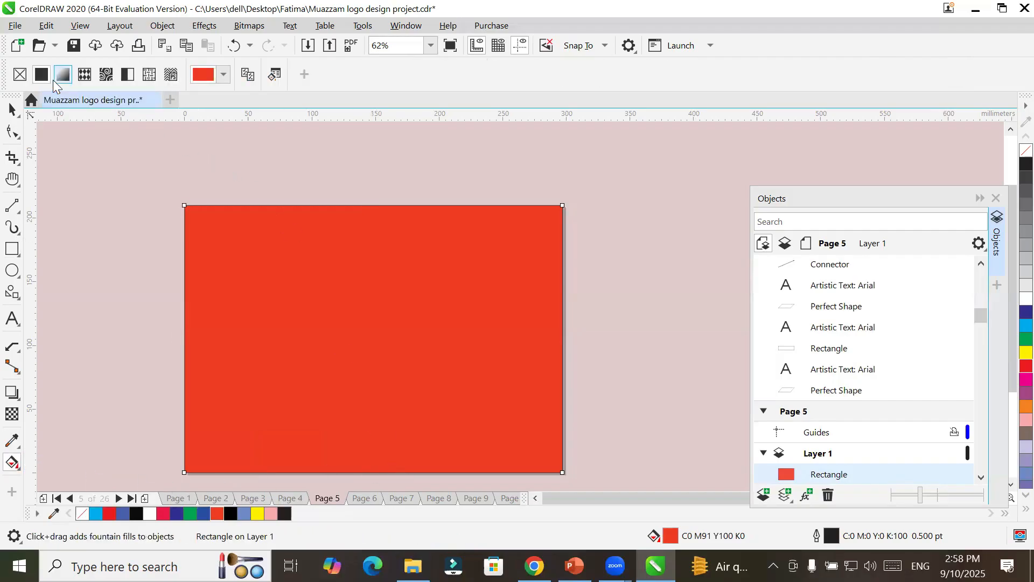
click(22, 77)
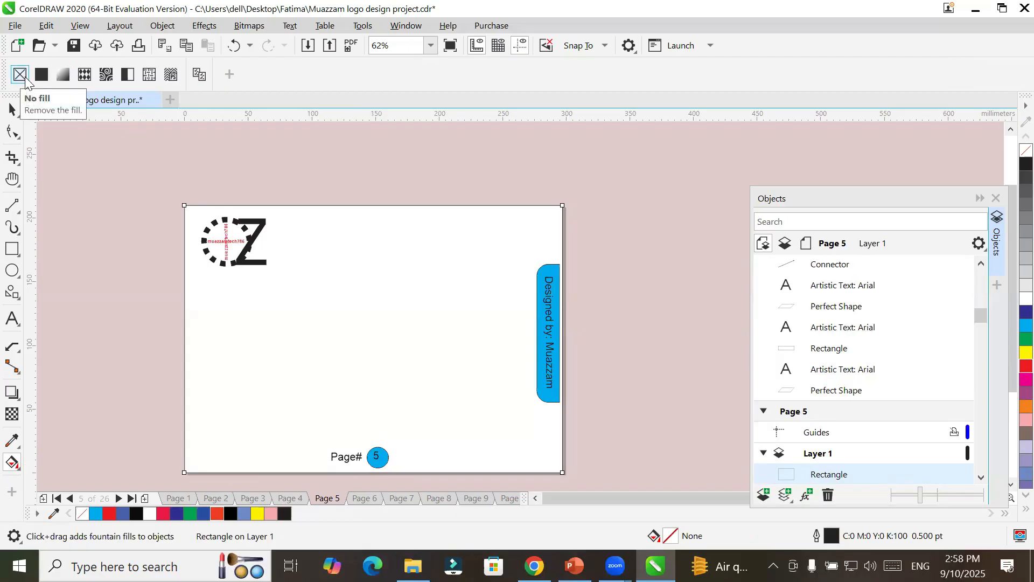
click(41, 79)
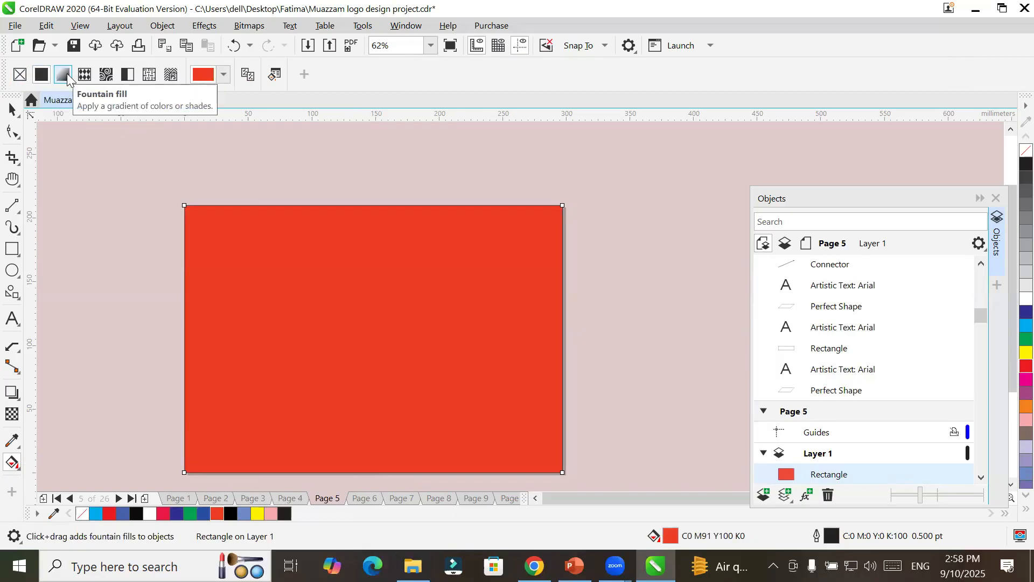
click(67, 73)
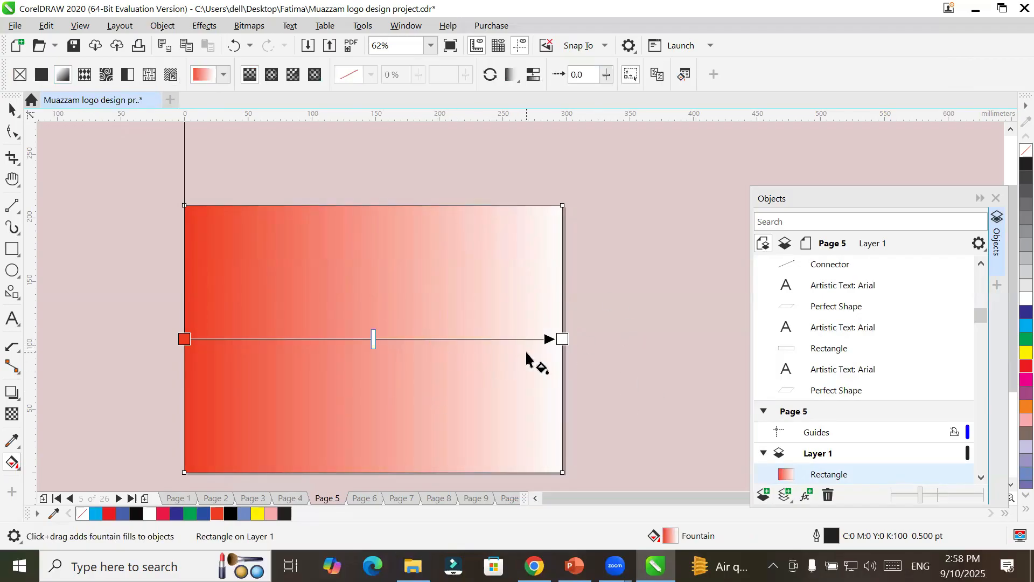
Switch the rectangle to uniform fill, no fill and uniform fill again, and return it to the linear fountain fill.
click(43, 74)
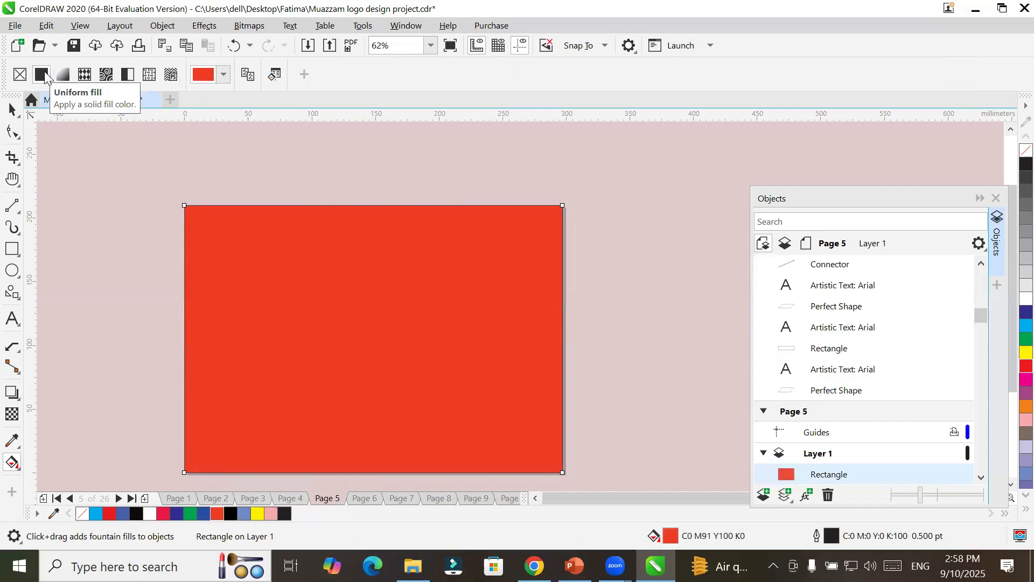
click(23, 78)
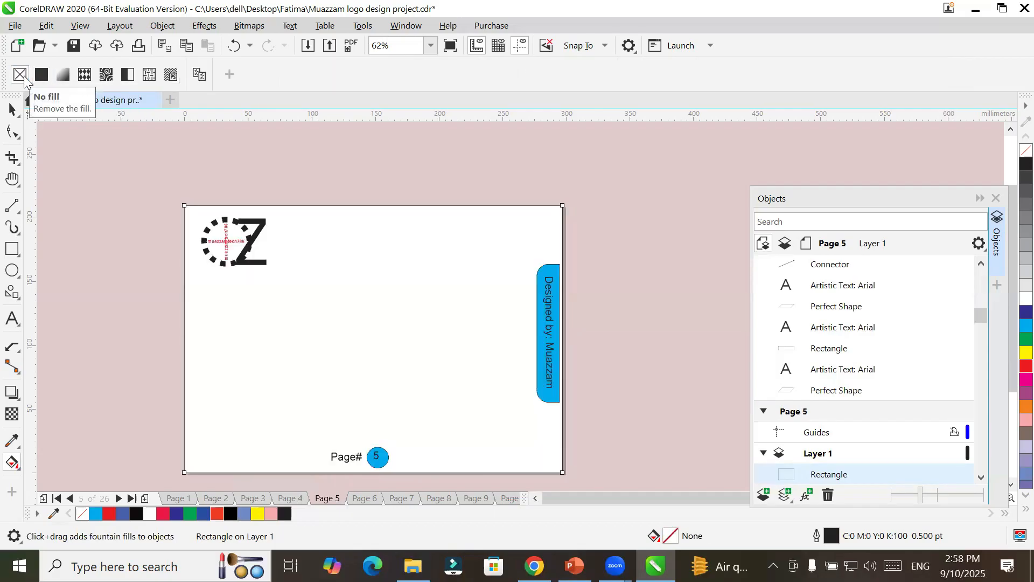
click(43, 75)
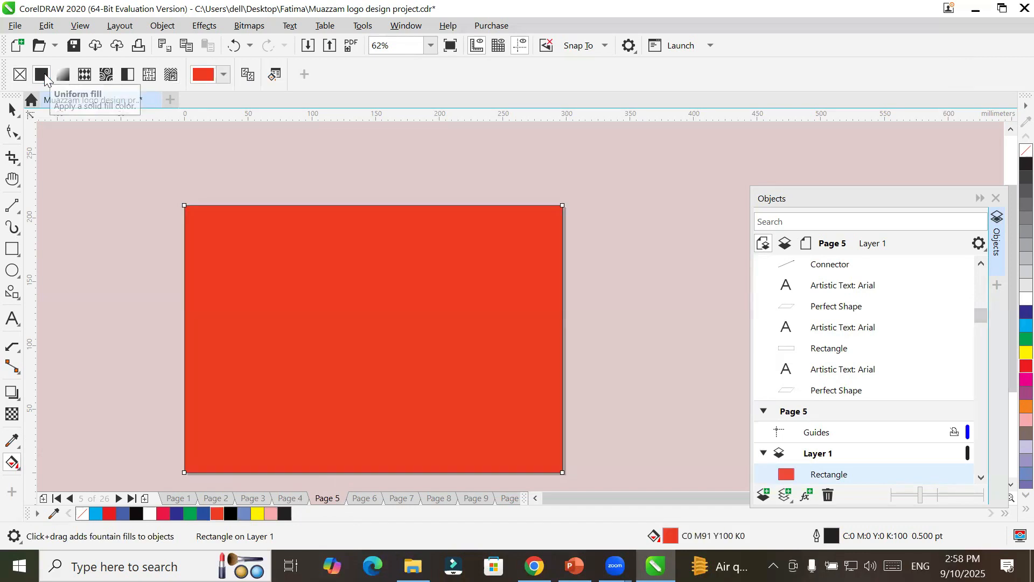
click(63, 74)
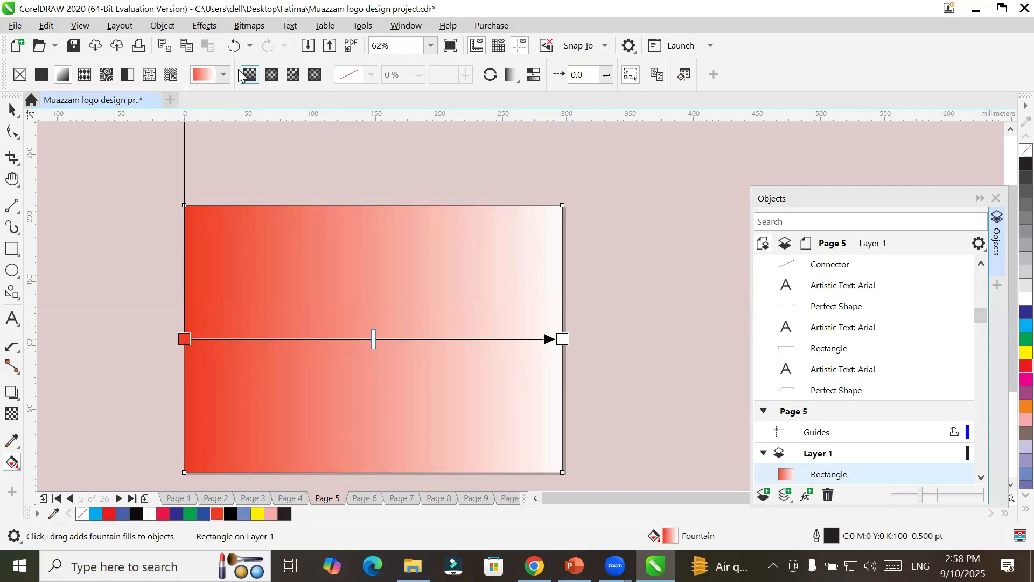
Try elliptical and conical fountain fills, choose the rectangular type, and shift its midpoint slightly toward the outer red node.
click(272, 76)
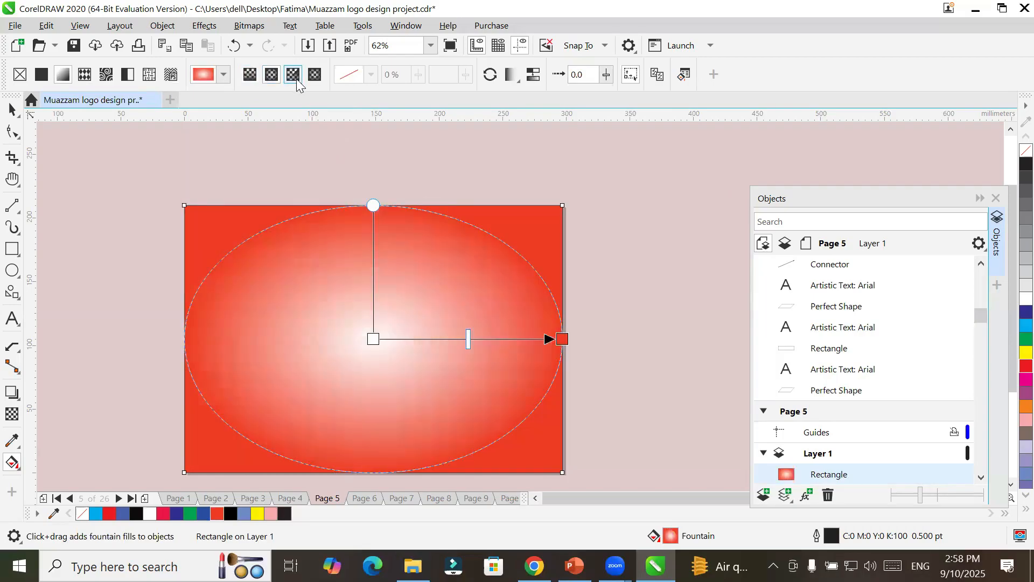
click(297, 81)
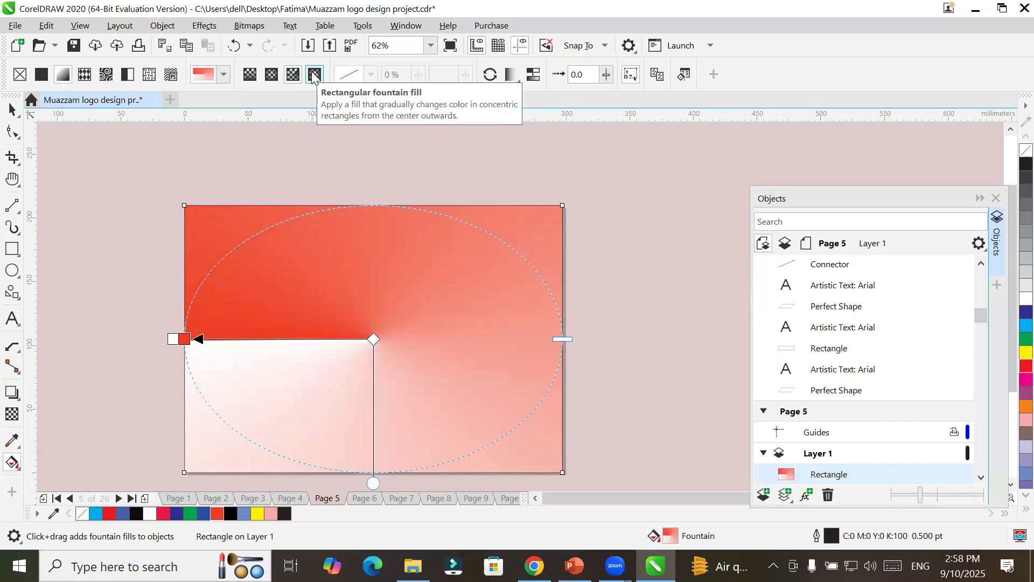
click(315, 77)
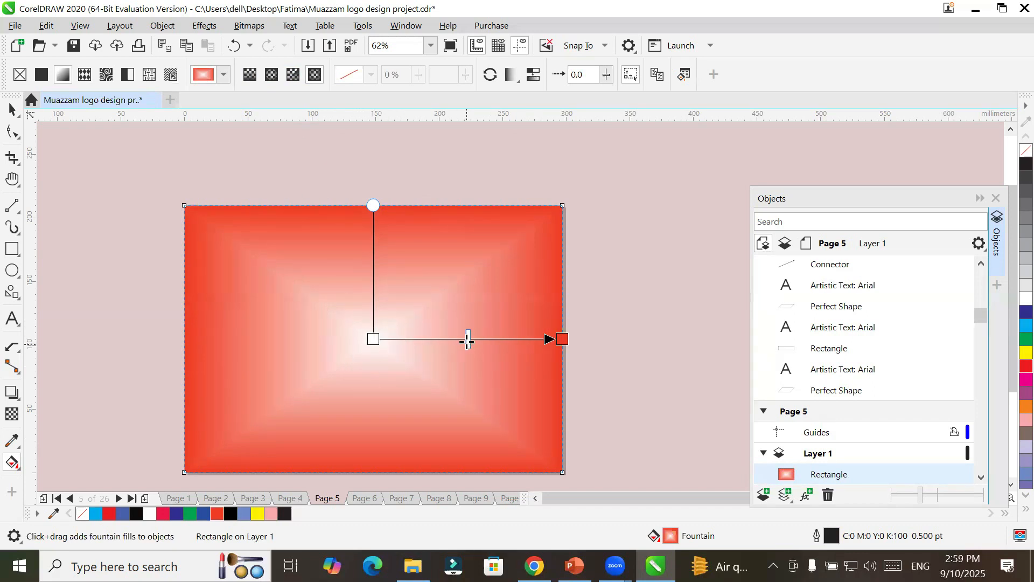
mouse_move(468, 339)
mouse_down()
mouse_move(536, 340)
mouse_move(395, 339)
mouse_move(477, 341)
mouse_up()
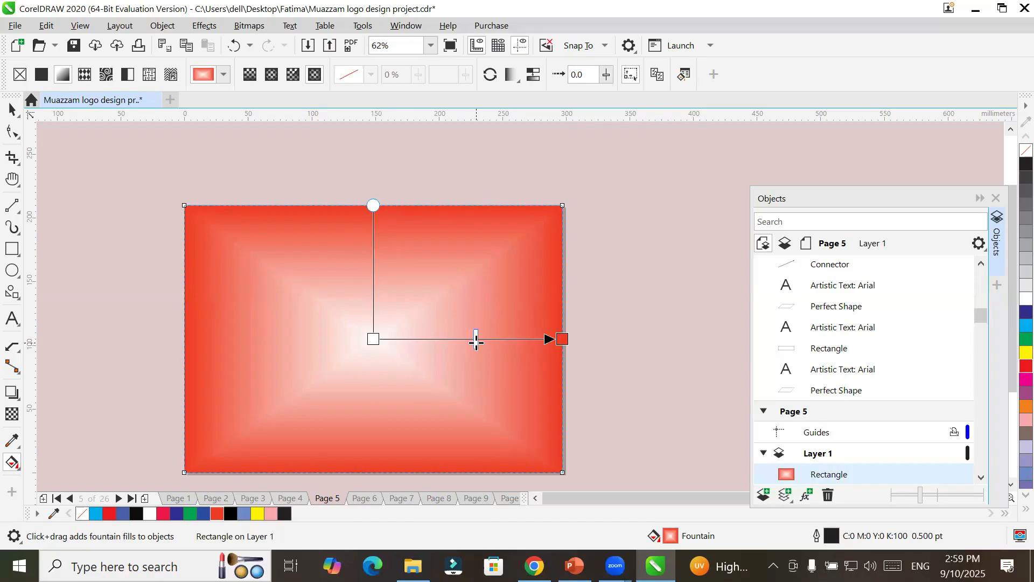
Try the conical and elliptical fountain types, nudge the elliptical fill's midpoint slightly outward, and return to the linear type.
click(295, 74)
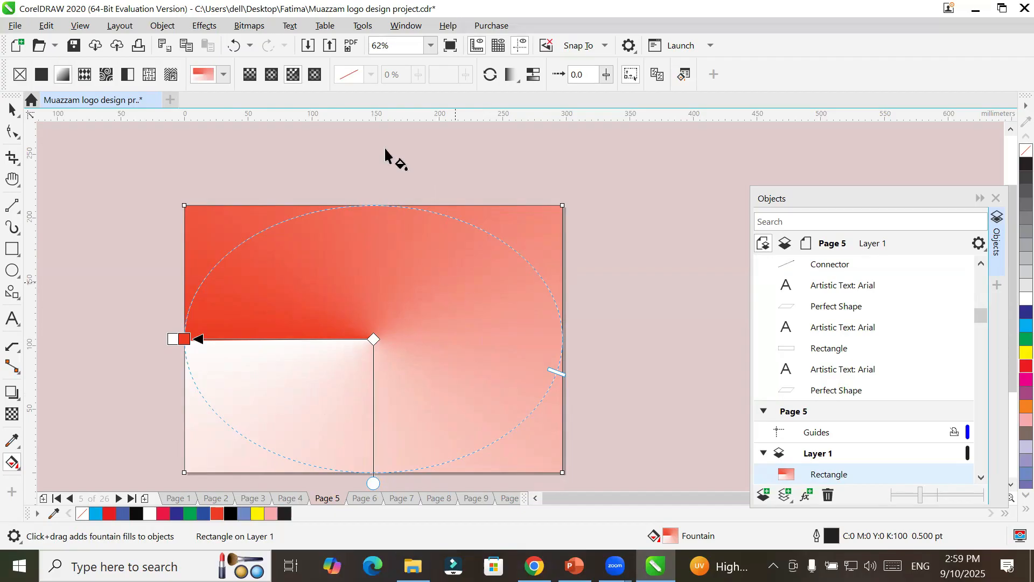
click(272, 77)
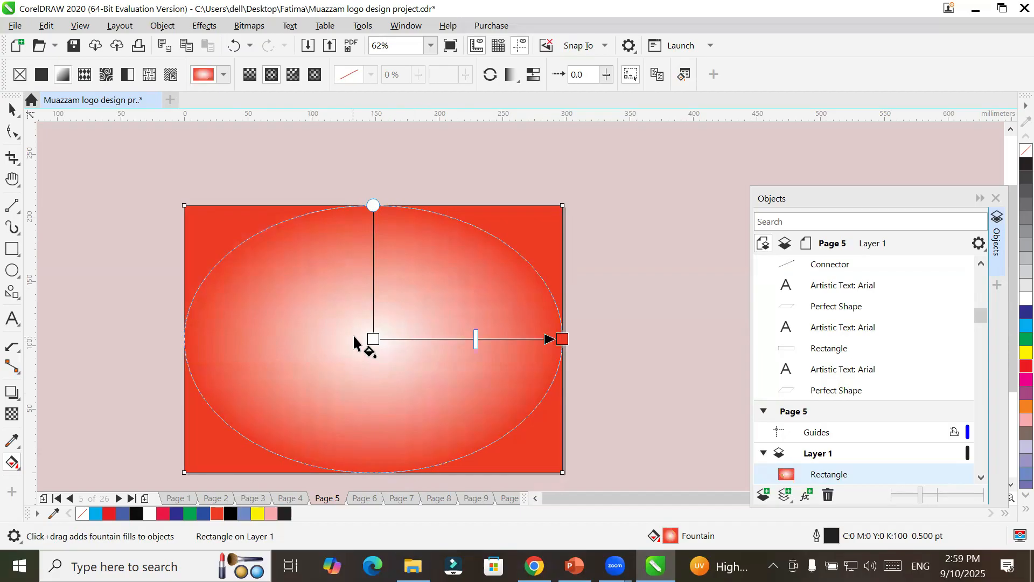
mouse_move(477, 339)
mouse_down()
mouse_move(548, 340)
mouse_move(486, 362)
mouse_move(448, 345)
mouse_move(490, 345)
mouse_move(480, 345)
mouse_up()
click(249, 73)
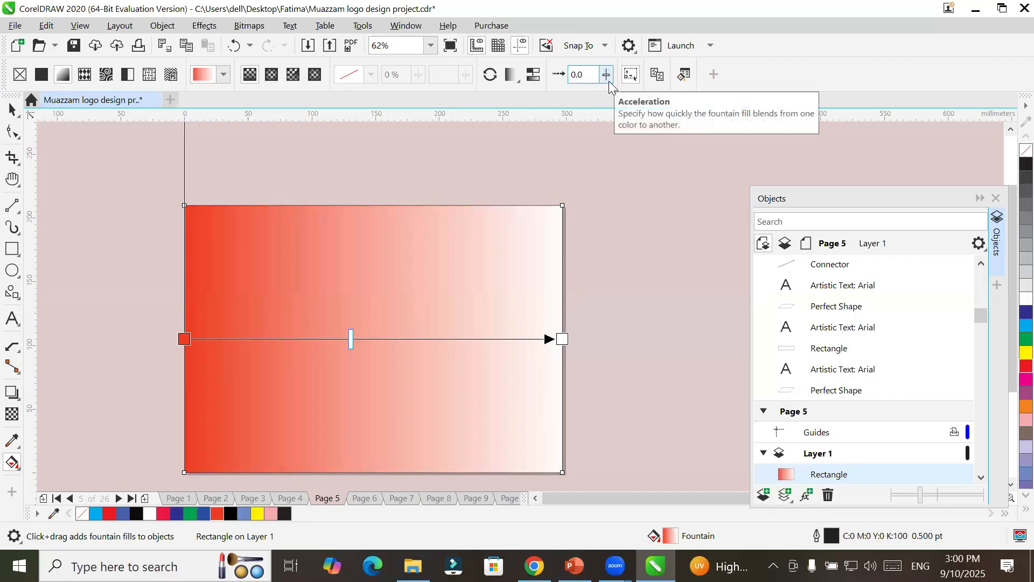
Try the linear gradient along one diagonal, and reorient it from red near the rectangle's lower-right corner to white near its upper-left corner.
drag(564, 341, 566, 206)
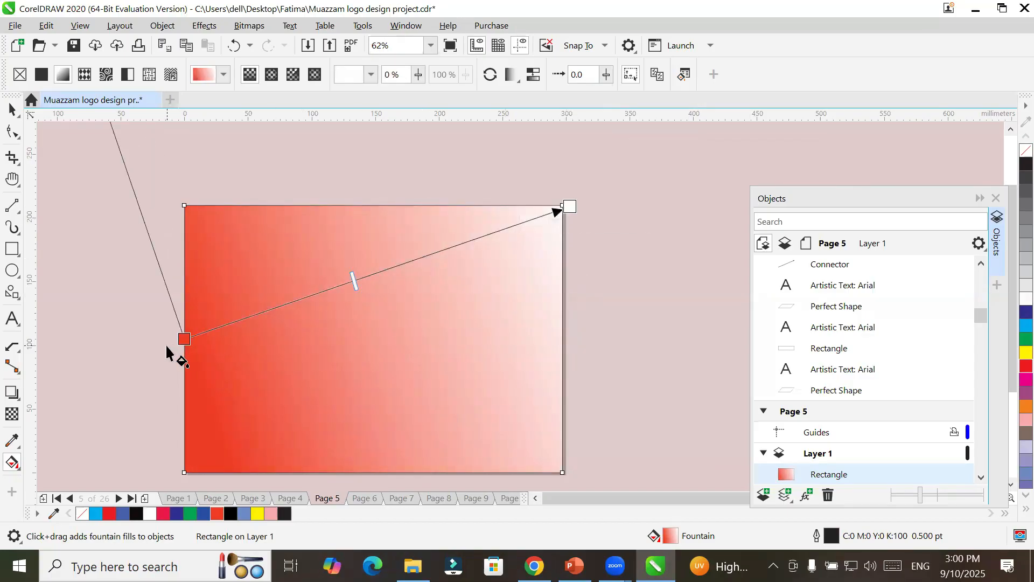
drag(182, 340, 198, 462)
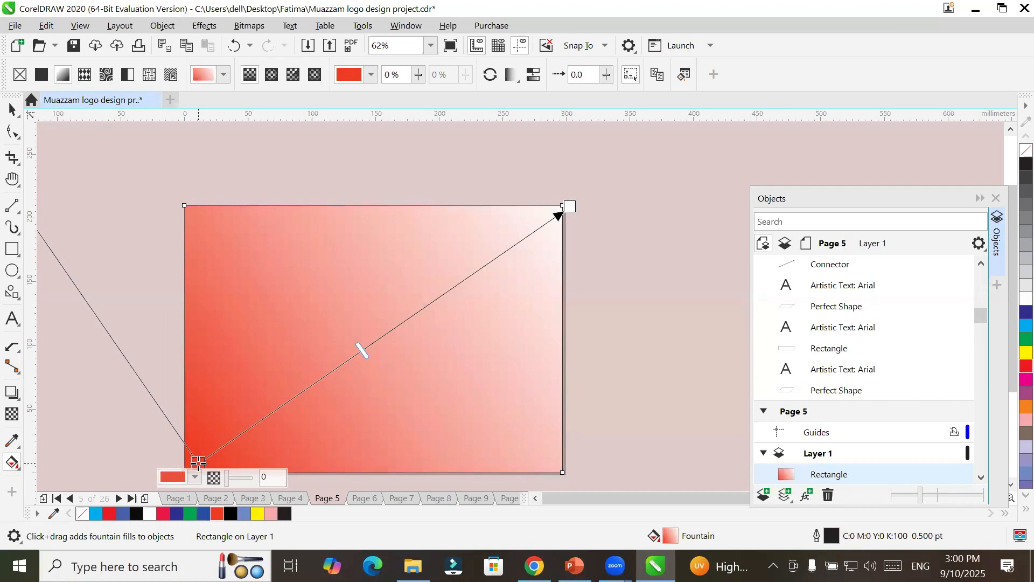
drag(198, 462, 544, 472)
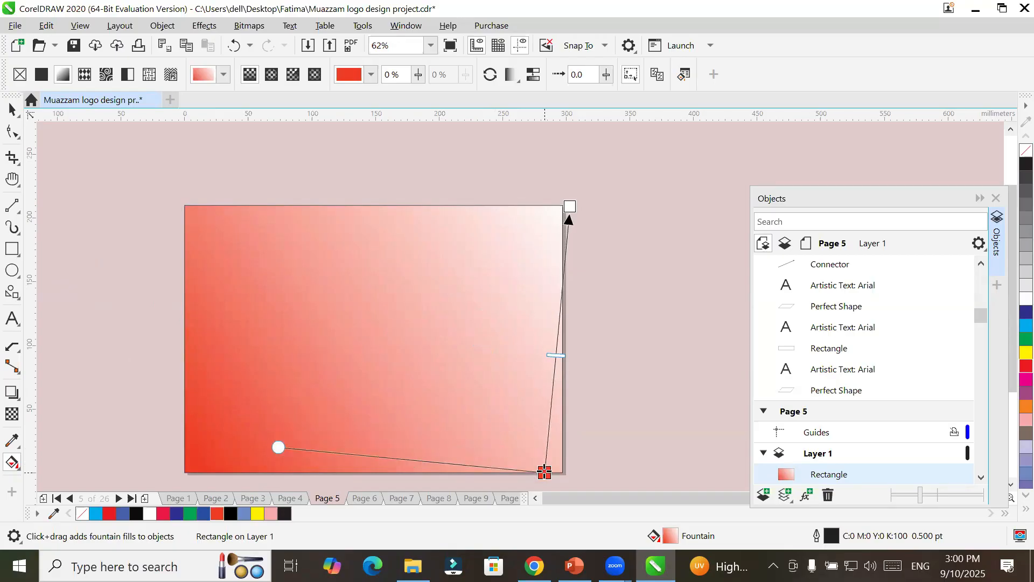
drag(548, 202, 193, 215)
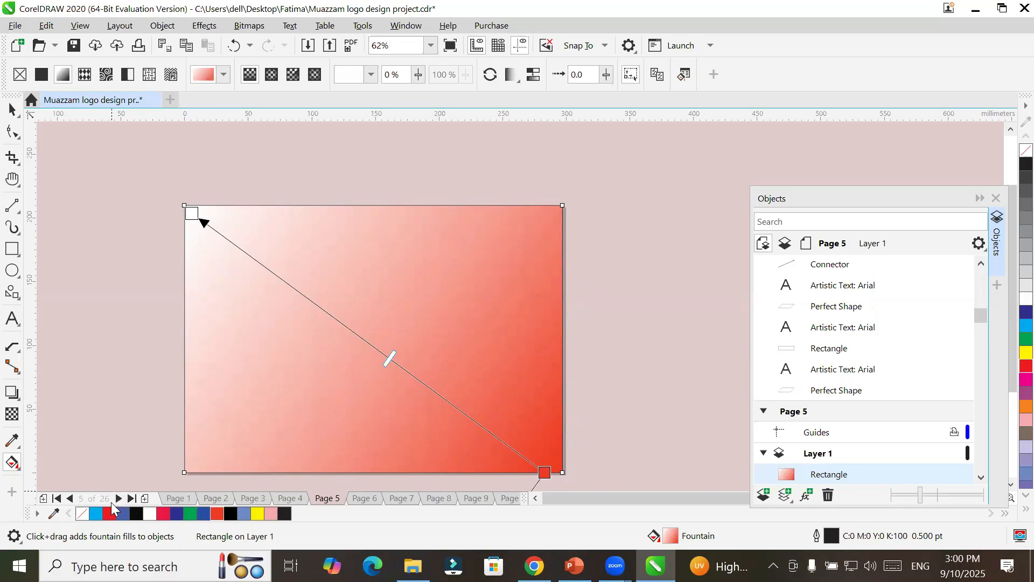
Recolor the gradient's white upper-left node cyan and its red lower-right node yellow.
mouse_move(187, 323)
mouse_down()
mouse_move(215, 238)
mouse_move(192, 215)
mouse_up()
drag(190, 215, 191, 217)
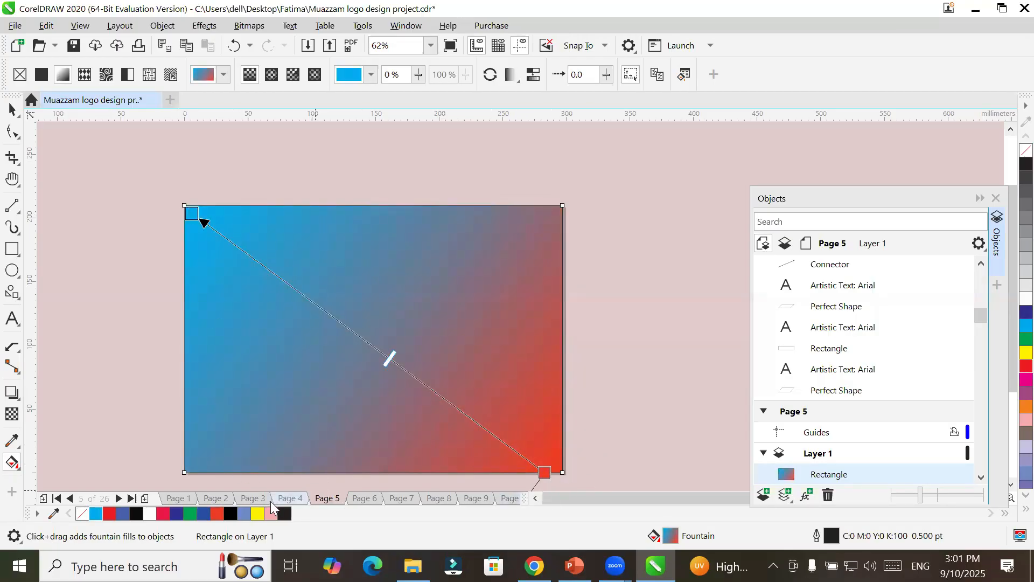
drag(253, 518, 544, 470)
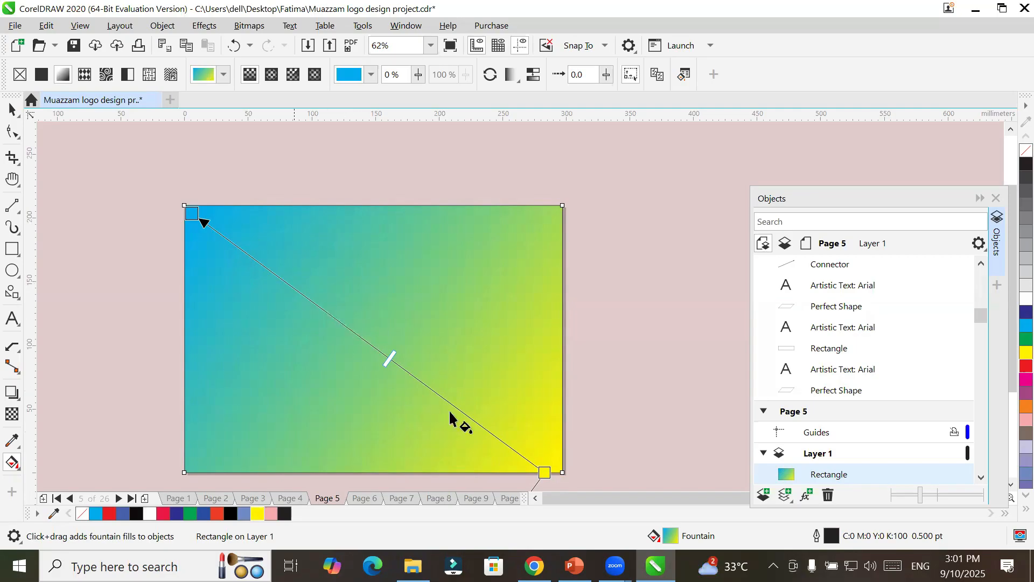
Compare the elliptical, conical, rectangular and linear fountain types on the cyan-yellow gradient, ending on the elliptical type.
click(272, 76)
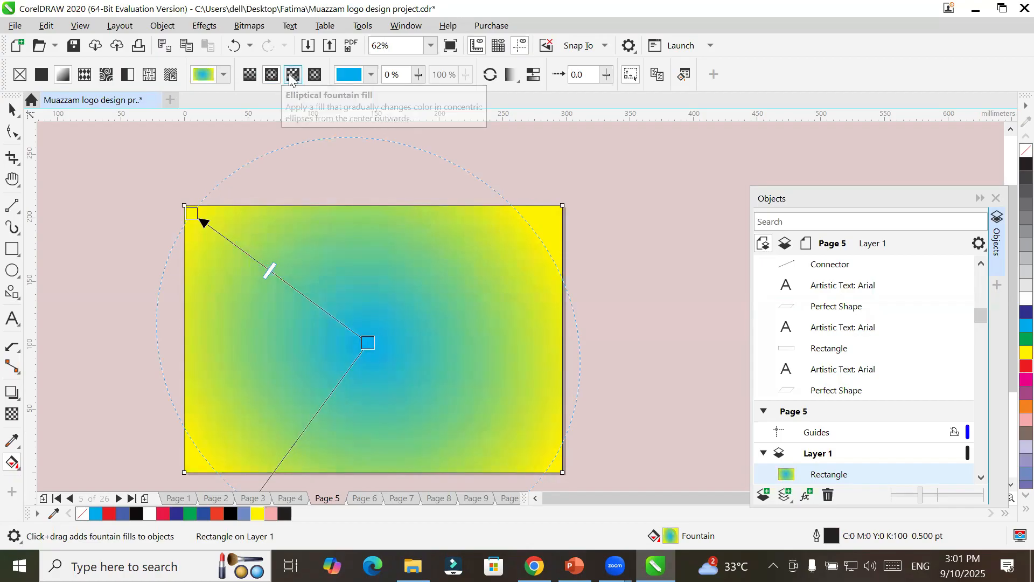
click(292, 76)
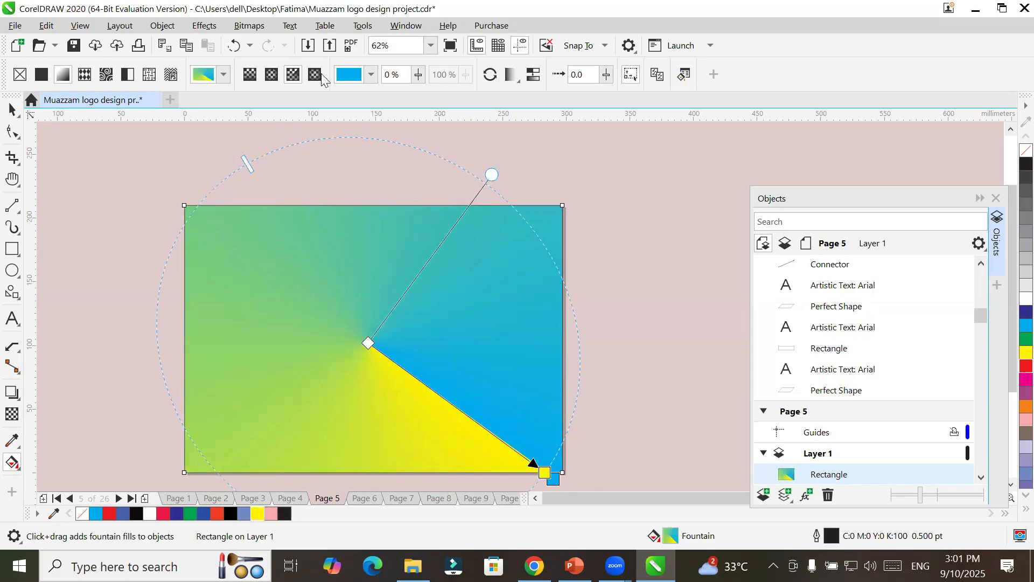
click(315, 75)
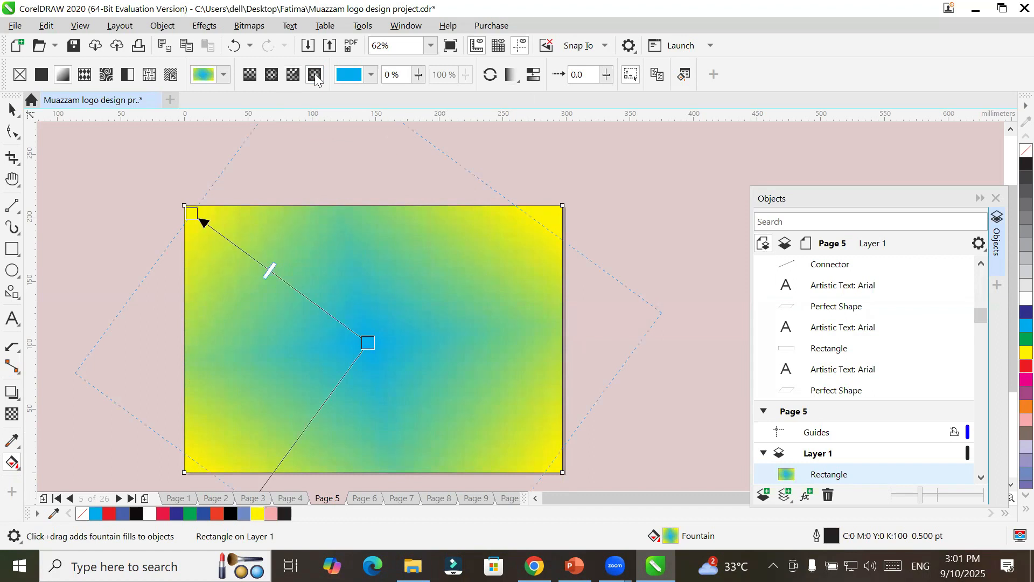
click(291, 75)
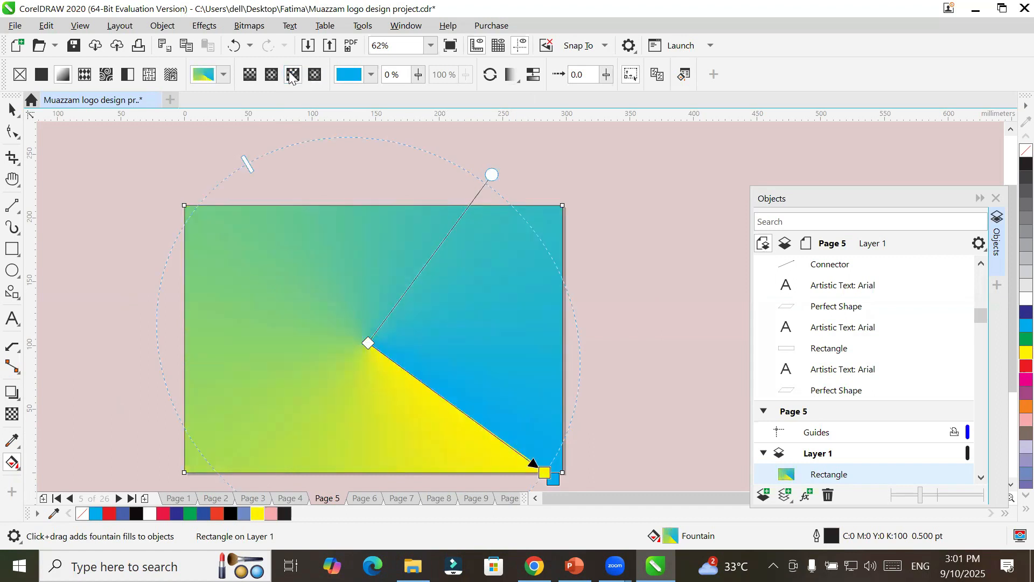
click(278, 74)
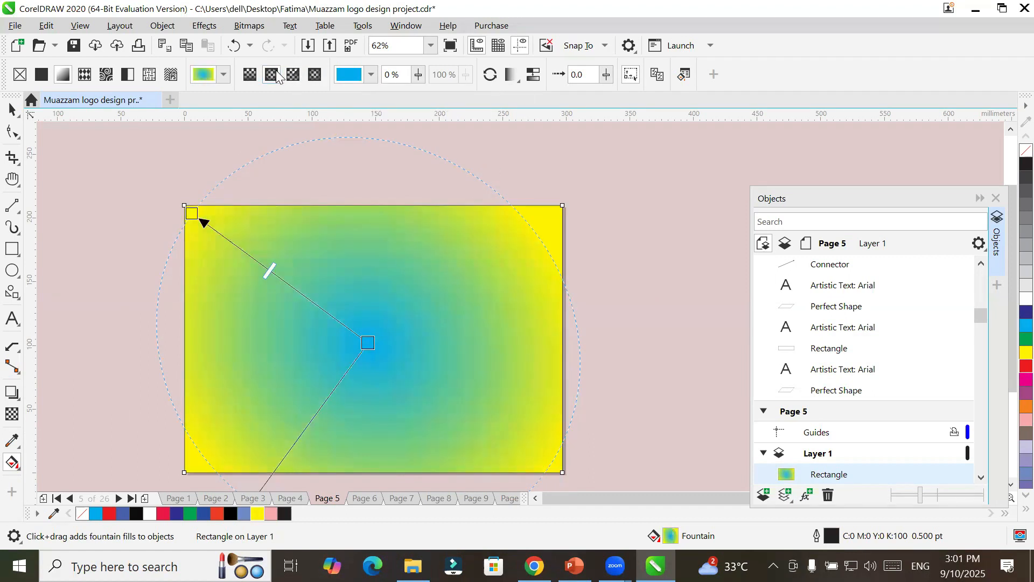
click(249, 76)
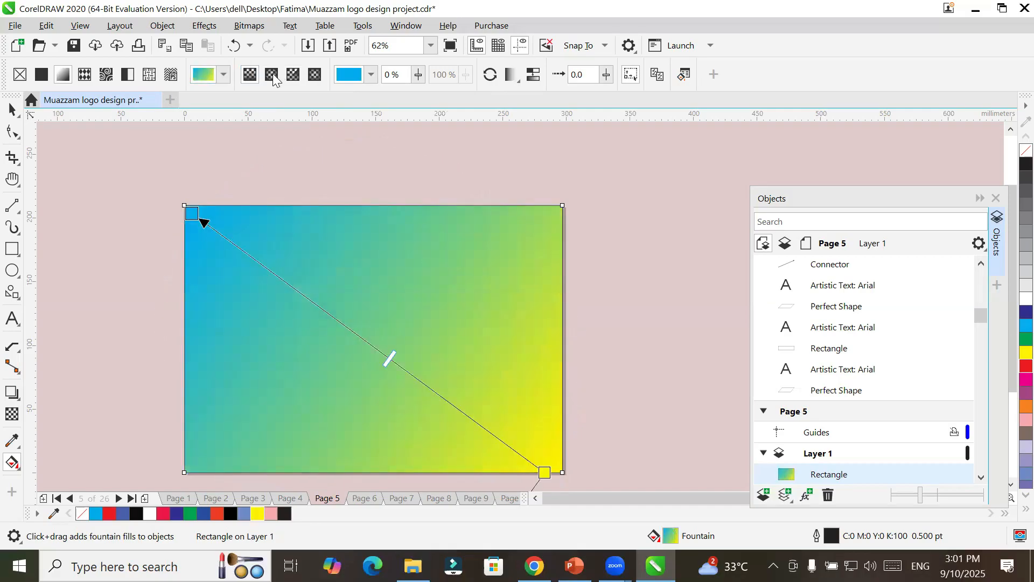
click(272, 75)
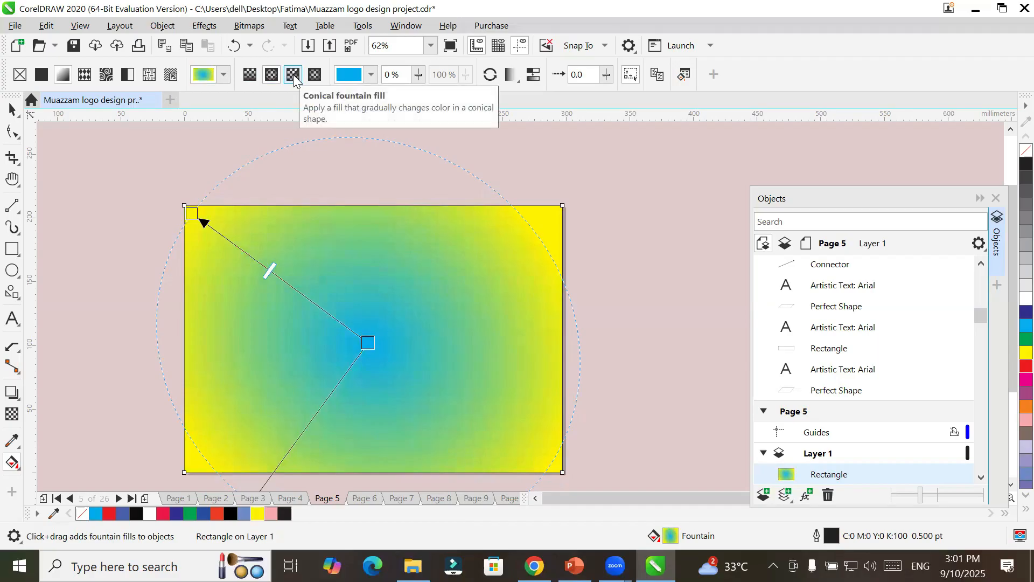
Try the conical and rectangular fountain types on the cyan-yellow gradient, and return it to the linear type.
click(293, 75)
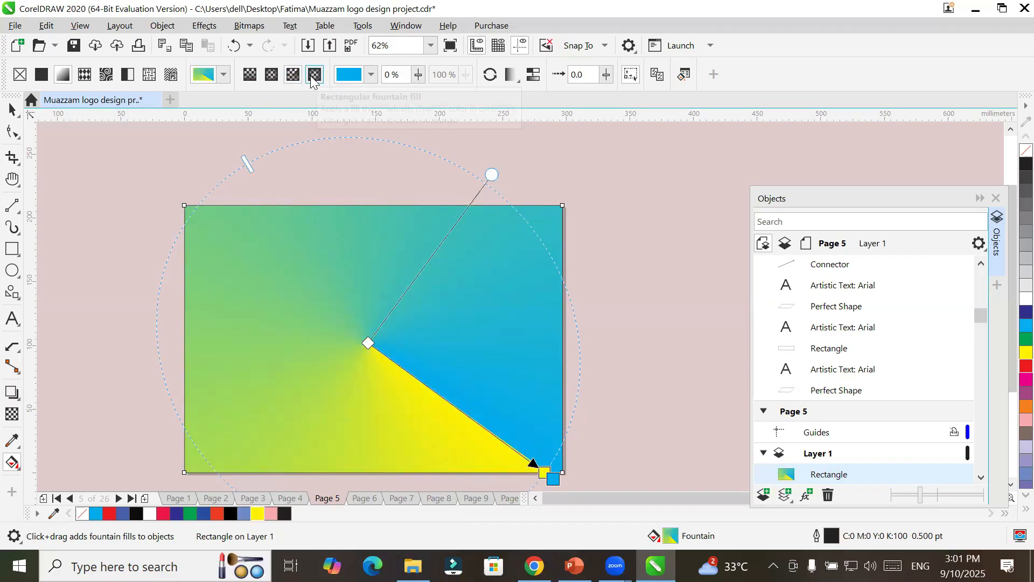
click(314, 76)
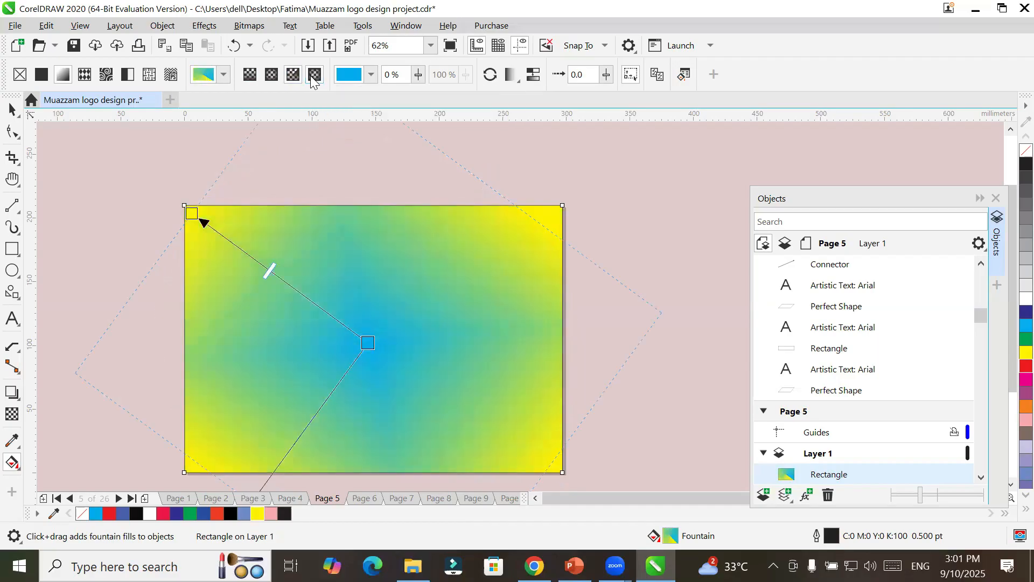
click(251, 75)
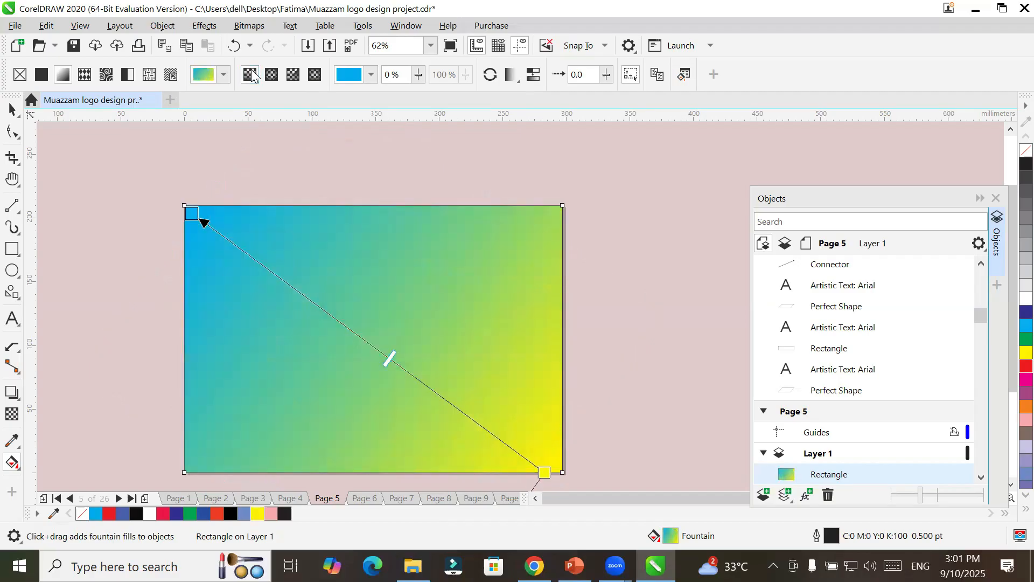
Compare a uniform fill and no fill on the page-sized rectangle, and restore its cyan-yellow fountain fill.
click(42, 76)
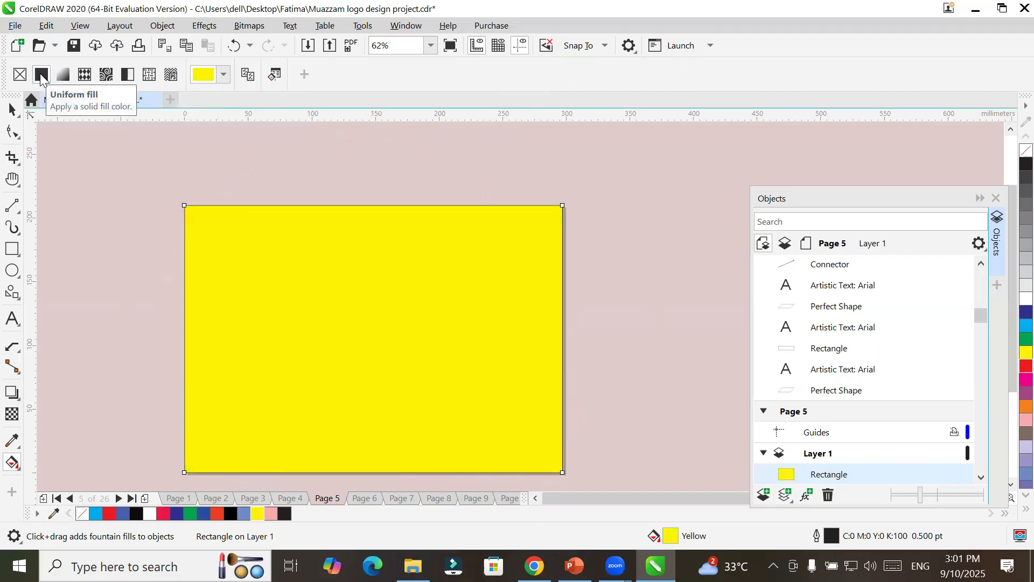
click(20, 76)
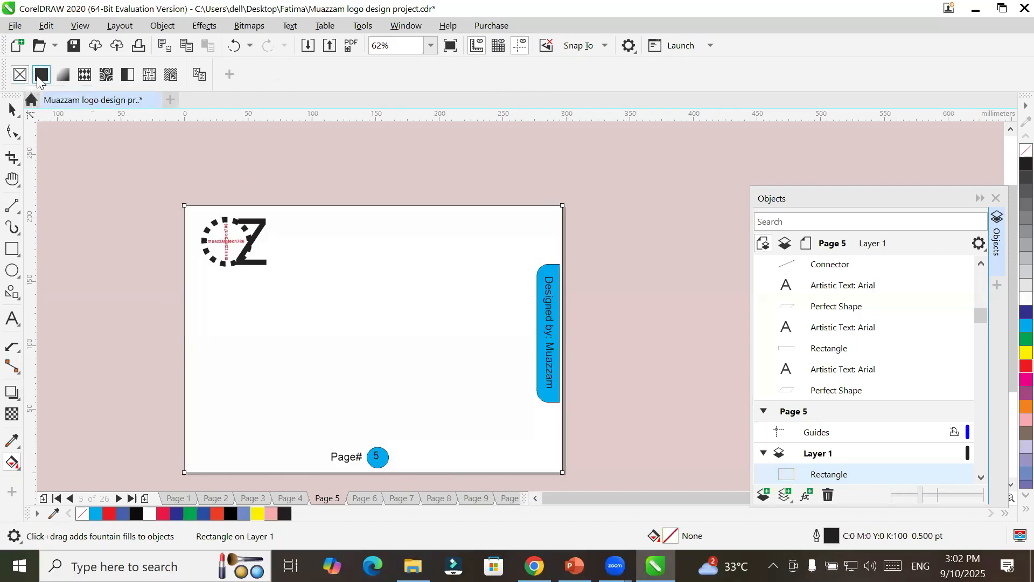
click(42, 76)
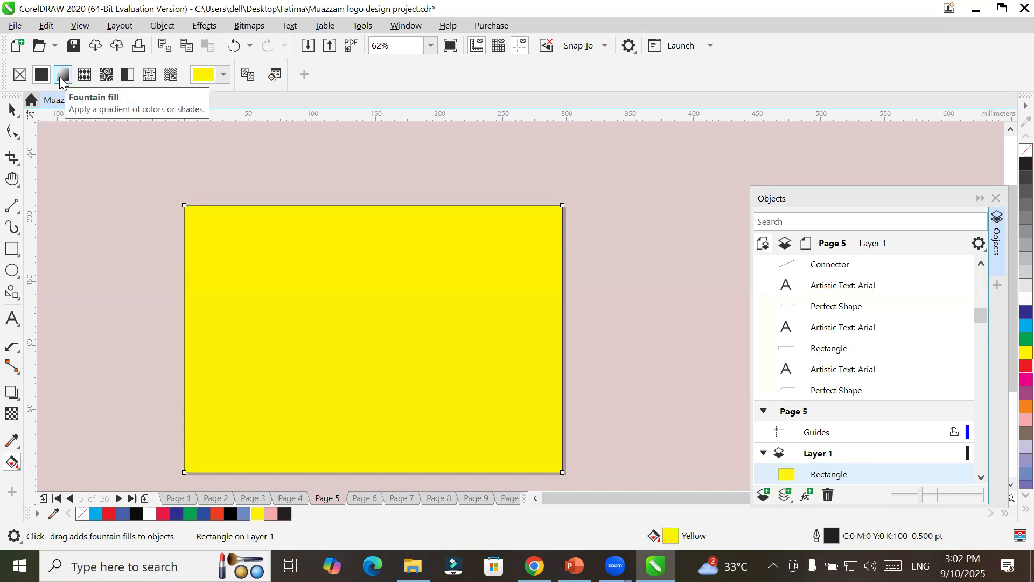
click(62, 75)
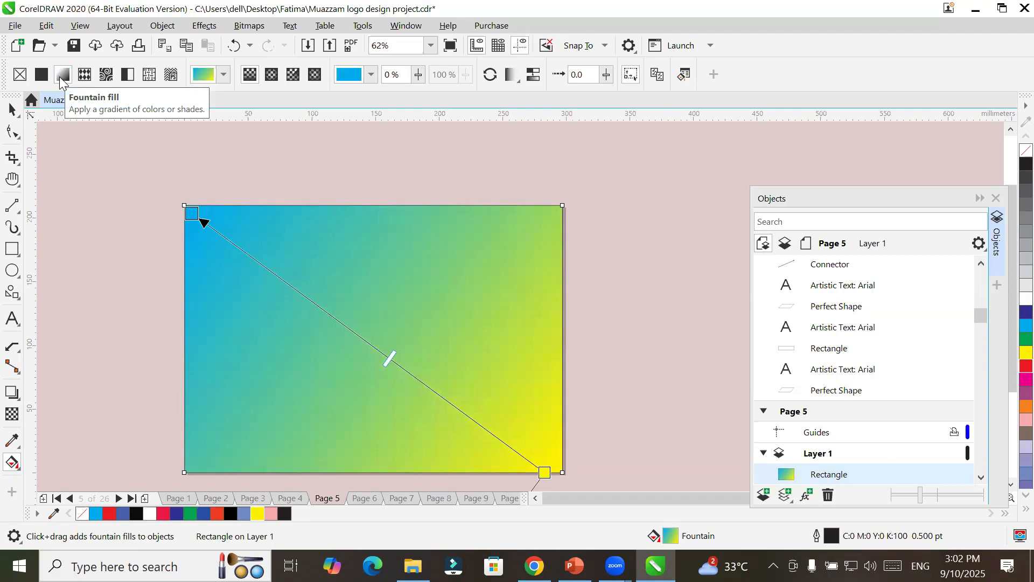
Reverse the linear gradient repeatedly, ending with yellow at the rectangle's upper-left corner and cyan at its lower-right corner.
click(492, 78)
click(491, 78)
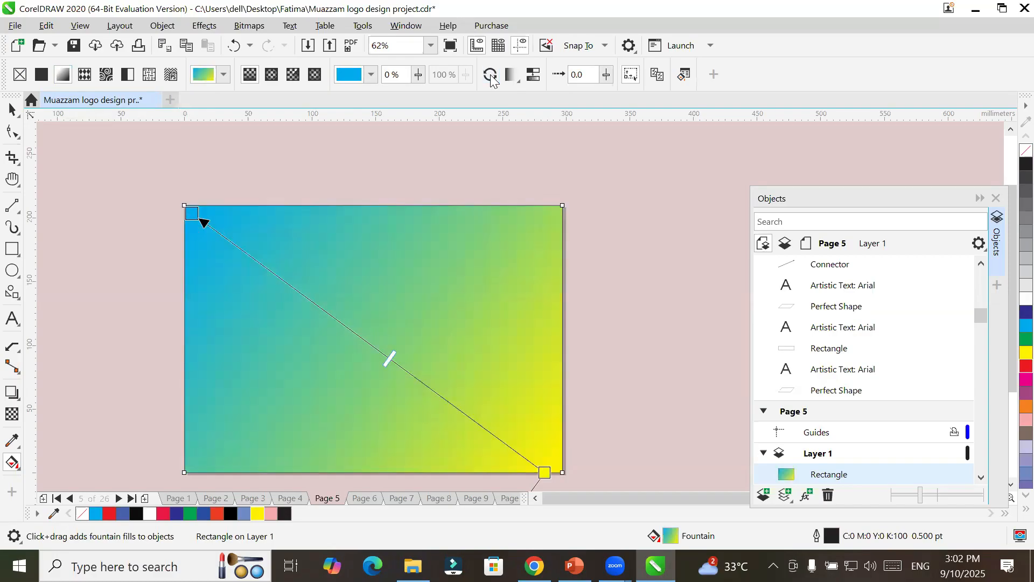
click(491, 77)
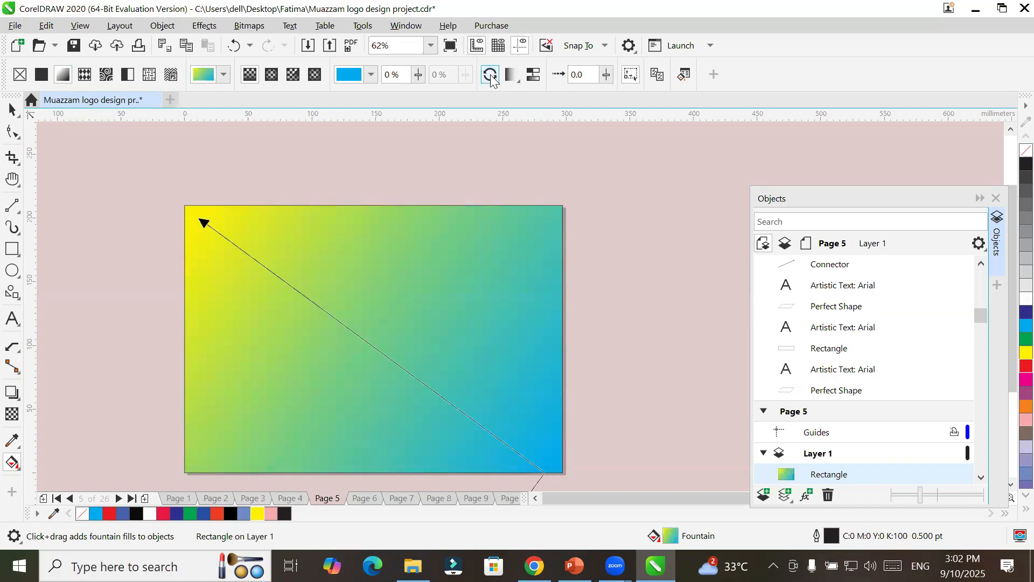
click(491, 78)
click(491, 77)
click(491, 77)
click(491, 77)
click(491, 78)
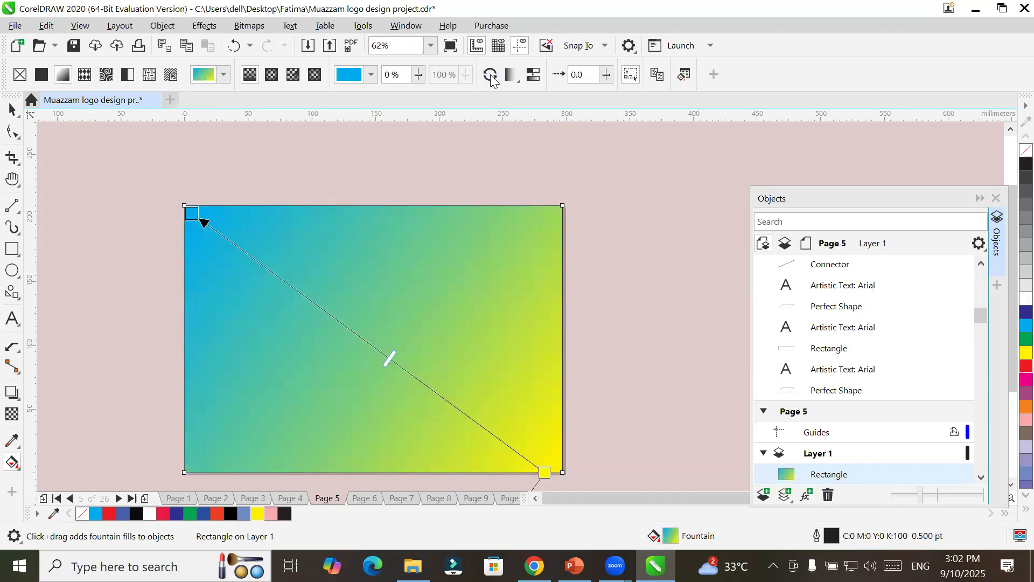
click(491, 78)
click(492, 78)
click(491, 78)
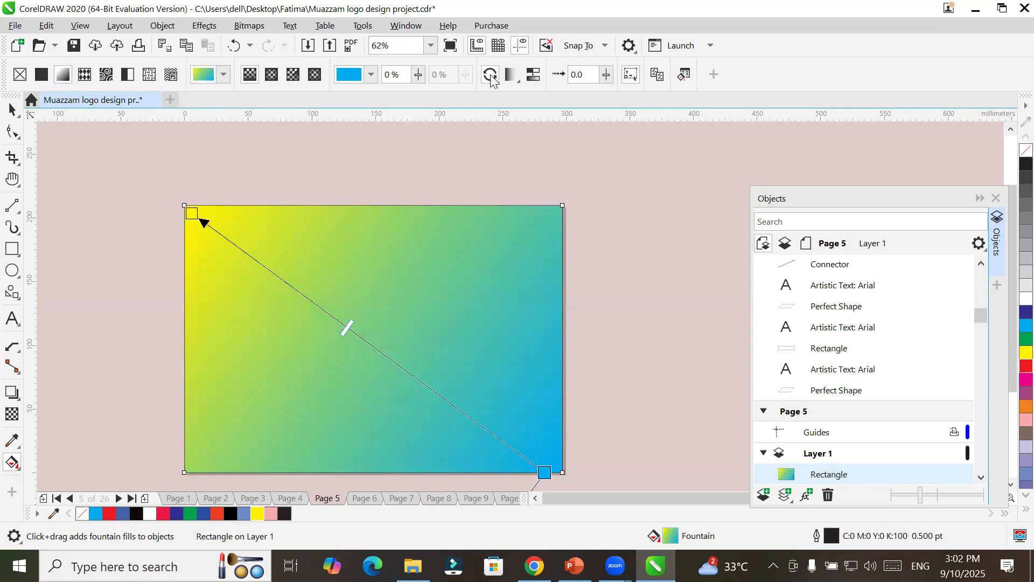
Try importing Model with jewellary3.jpg from the Bride images folder at about 121 × 154 mm over the rectangle, and delete it.
click(7, 27)
click(69, 274)
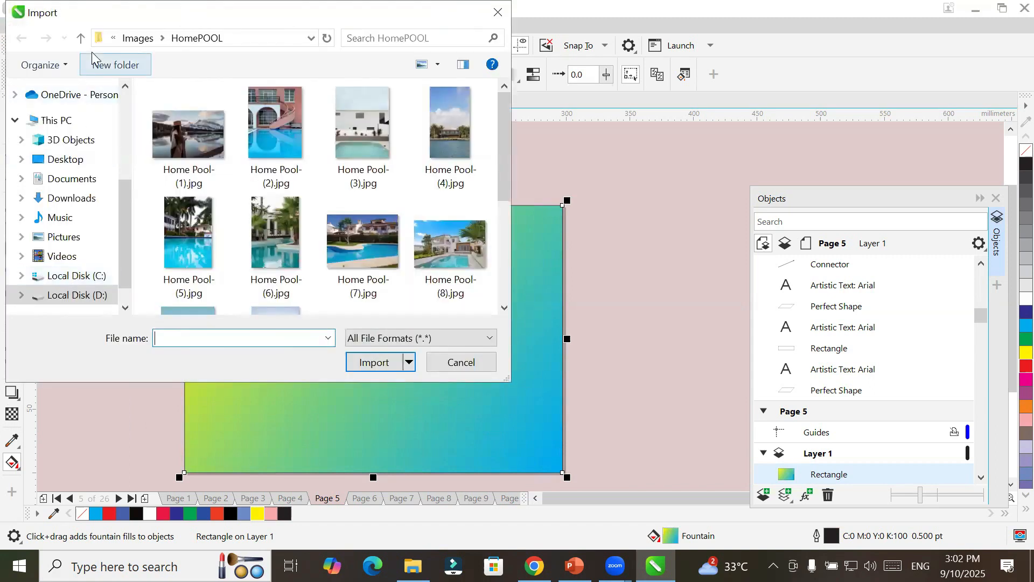
click(155, 40)
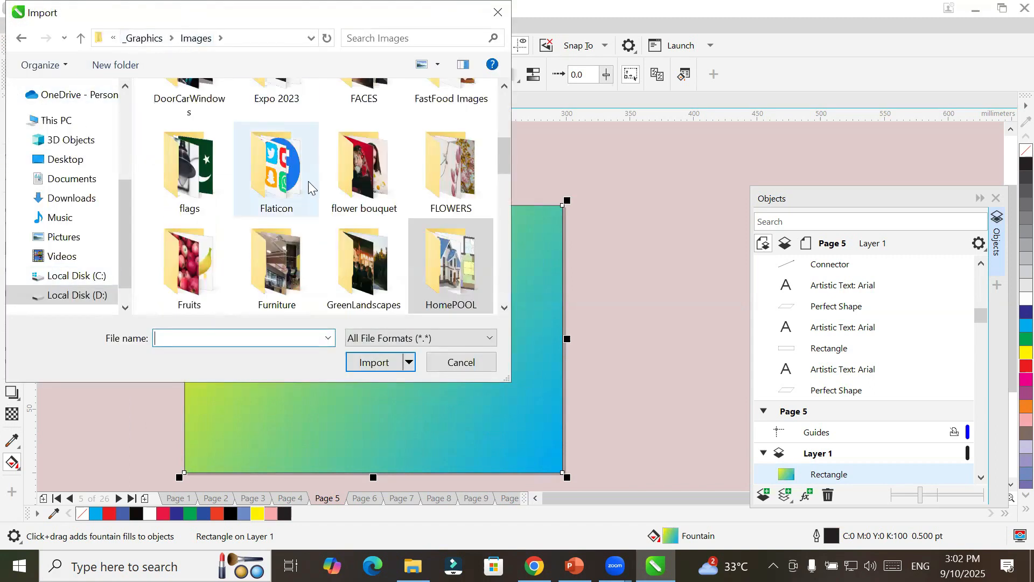
scroll(304, 192, up, 5)
double_click(468, 131)
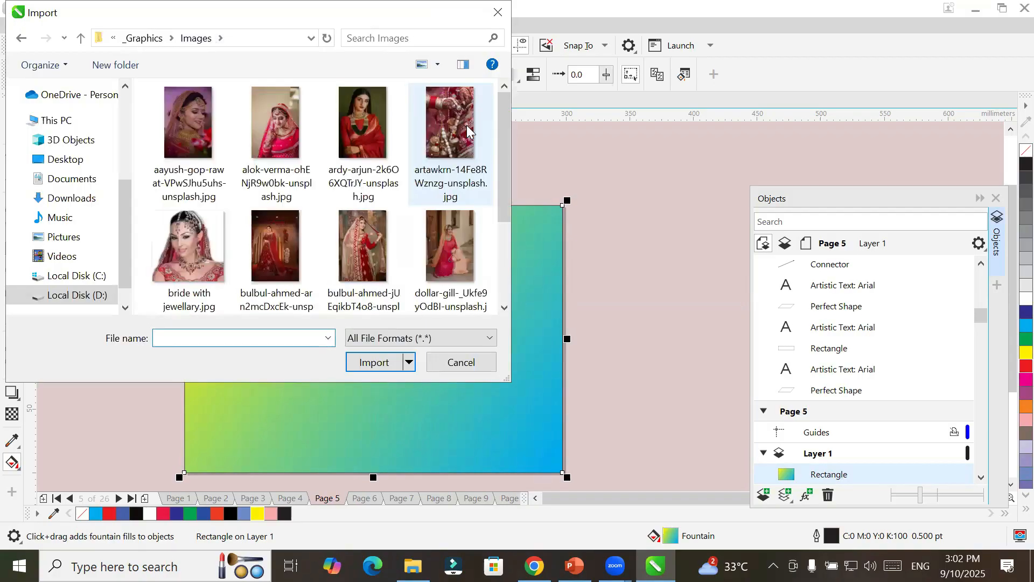
scroll(241, 266, down, 2)
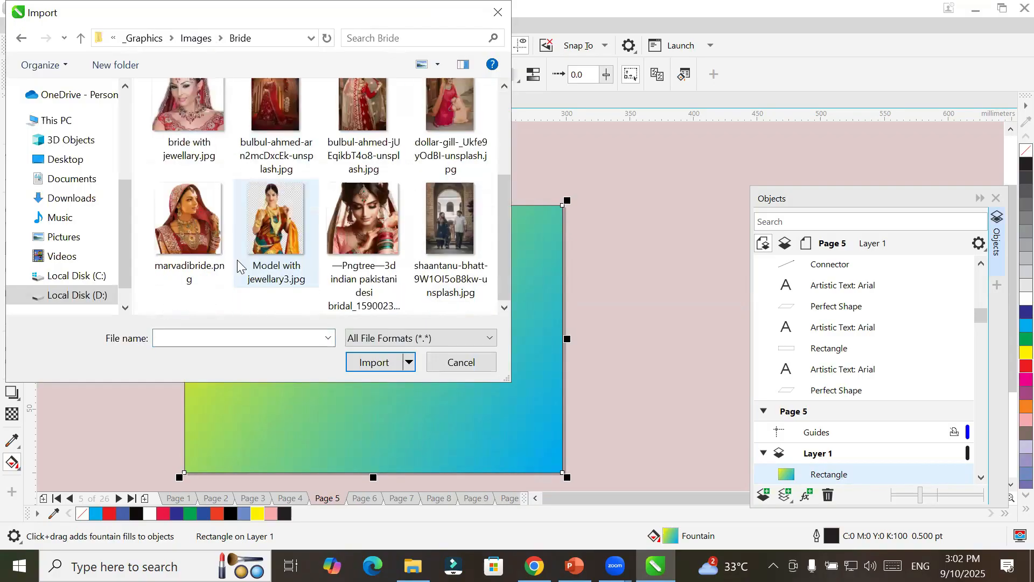
click(268, 230)
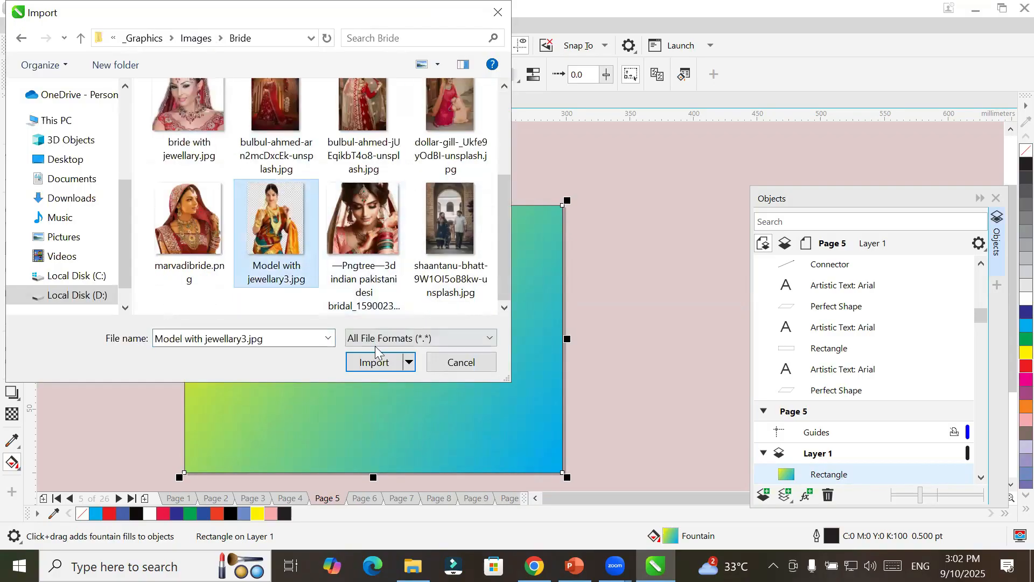
click(383, 367)
drag(295, 243, 469, 441)
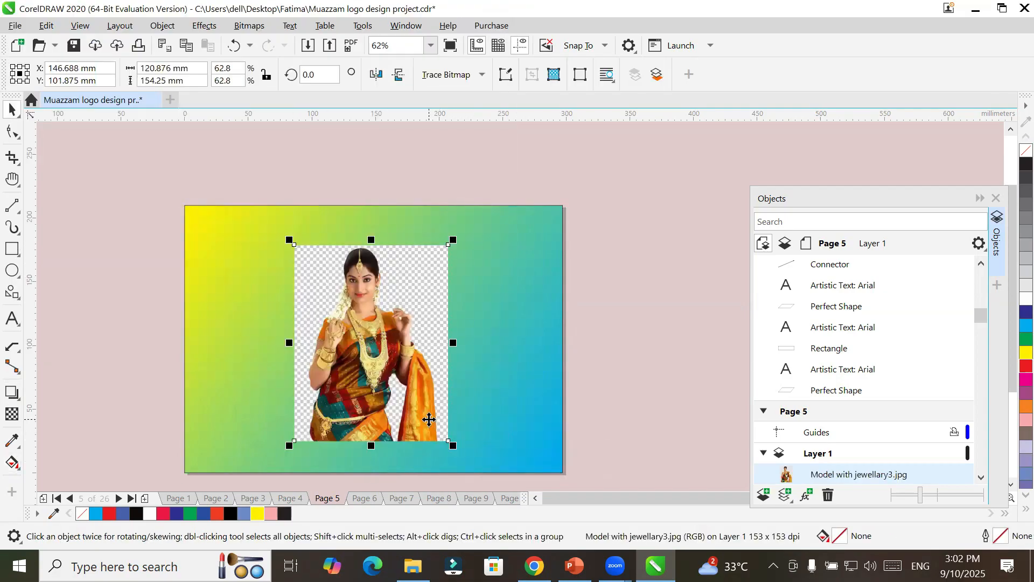
key(Delete)
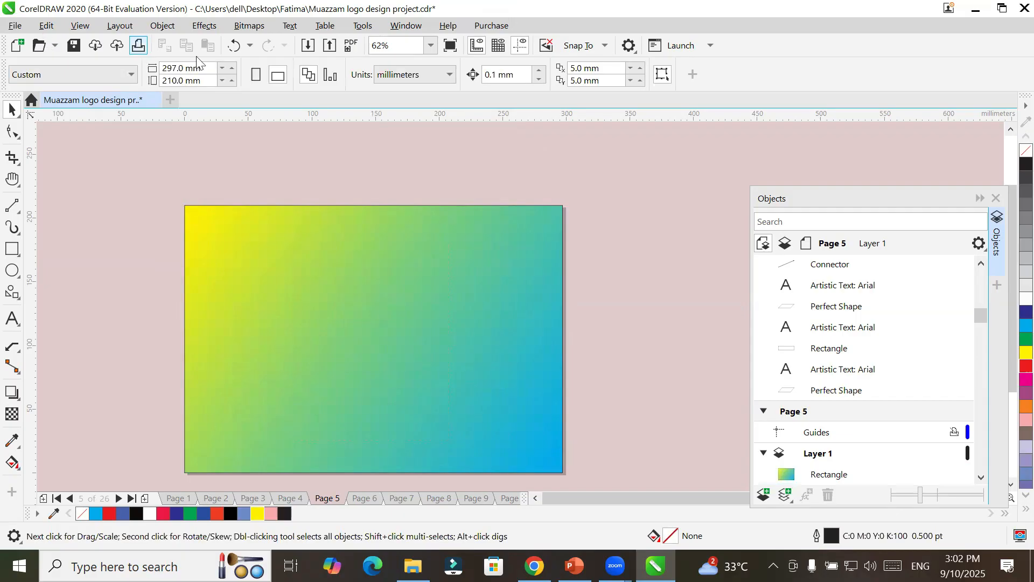
Import marvadibride.png from the Bride folder and place it at about 149 × 161 mm near the middle of the gradient rectangle.
click(16, 26)
click(70, 274)
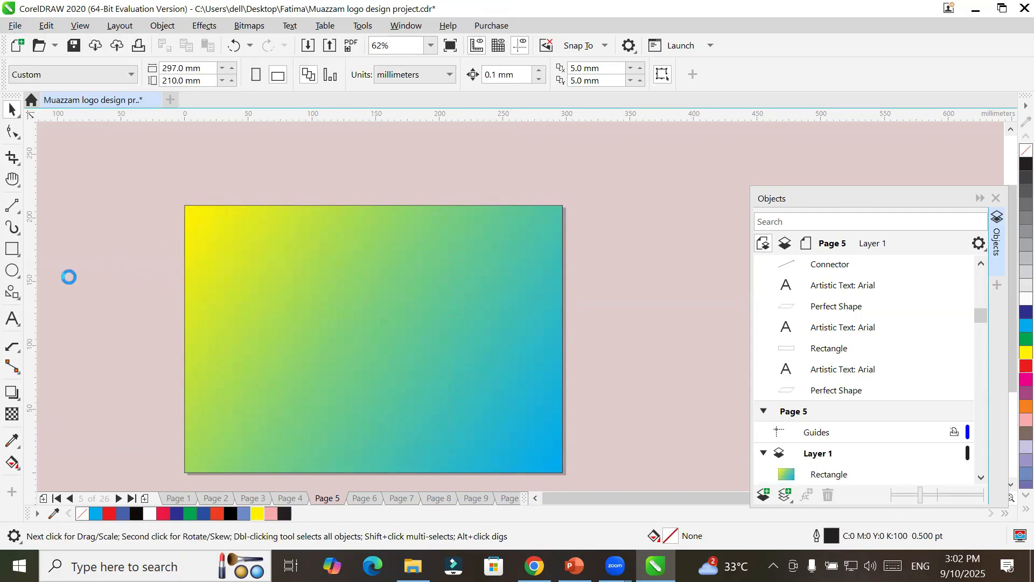
scroll(330, 258, down, 3)
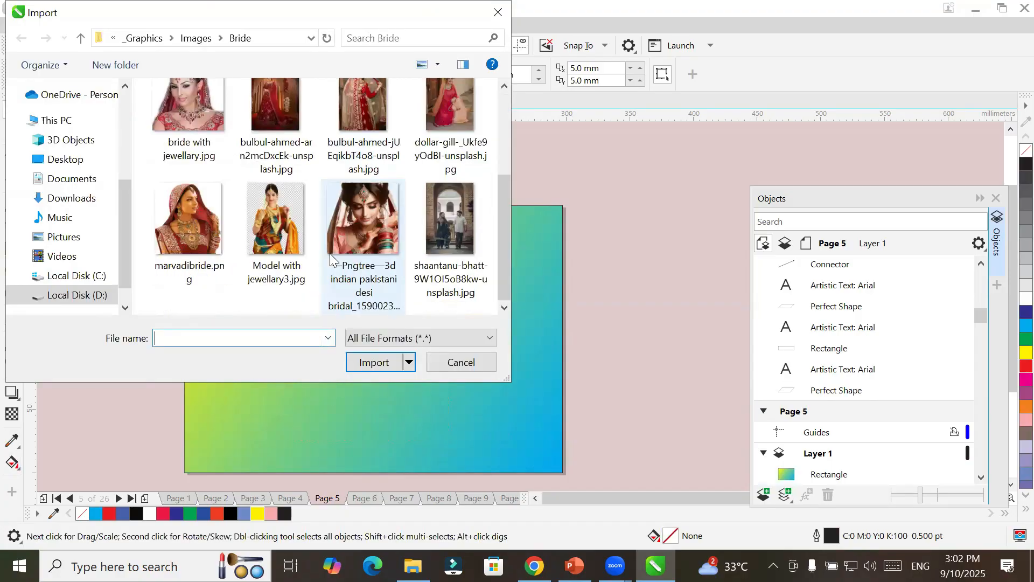
click(175, 229)
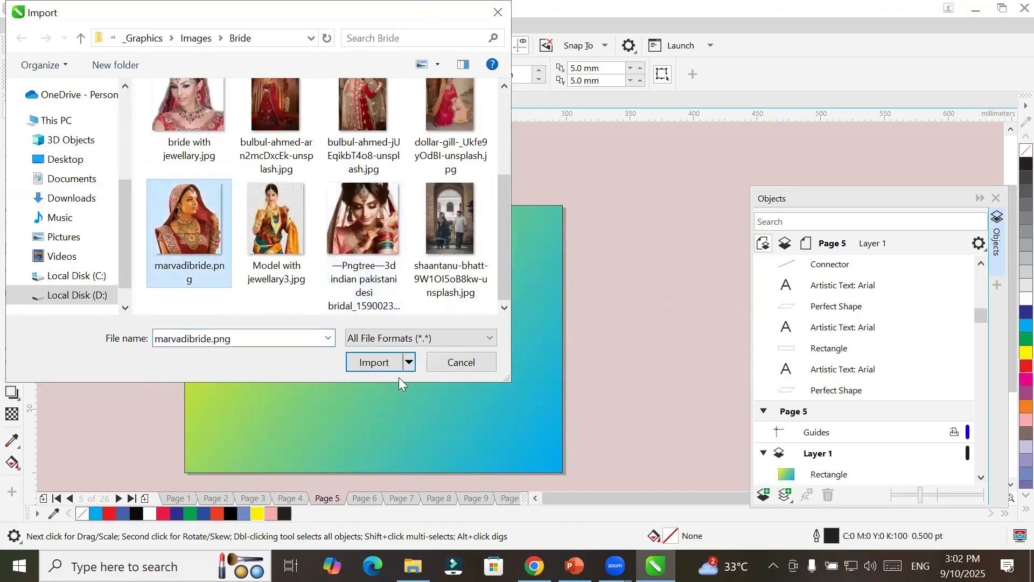
click(375, 362)
drag(278, 235, 475, 440)
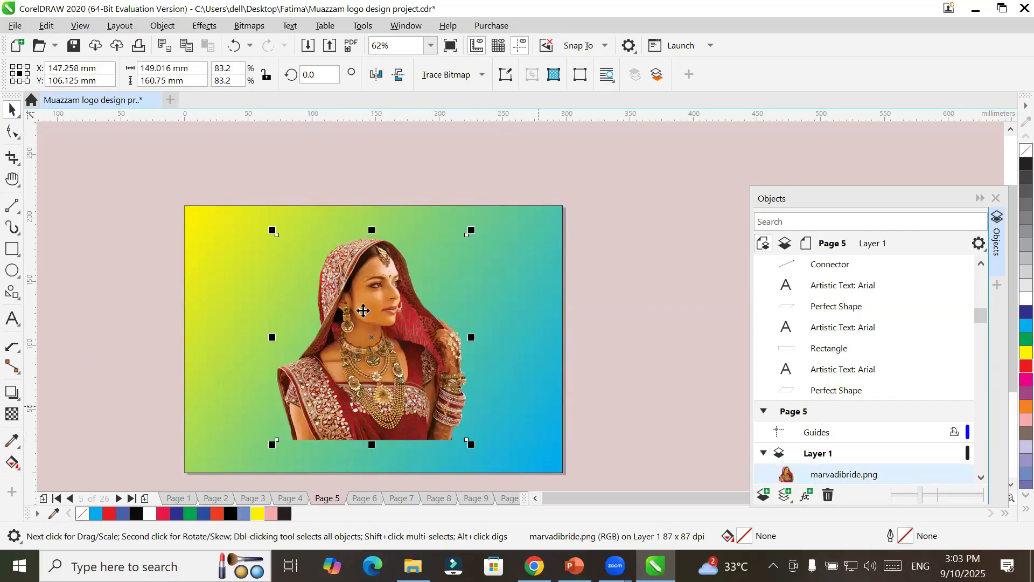
Activate Interactive Fill on the rectangle behind the bride image, try uniform fill and no fill, and restore the fountain fill.
click(525, 324)
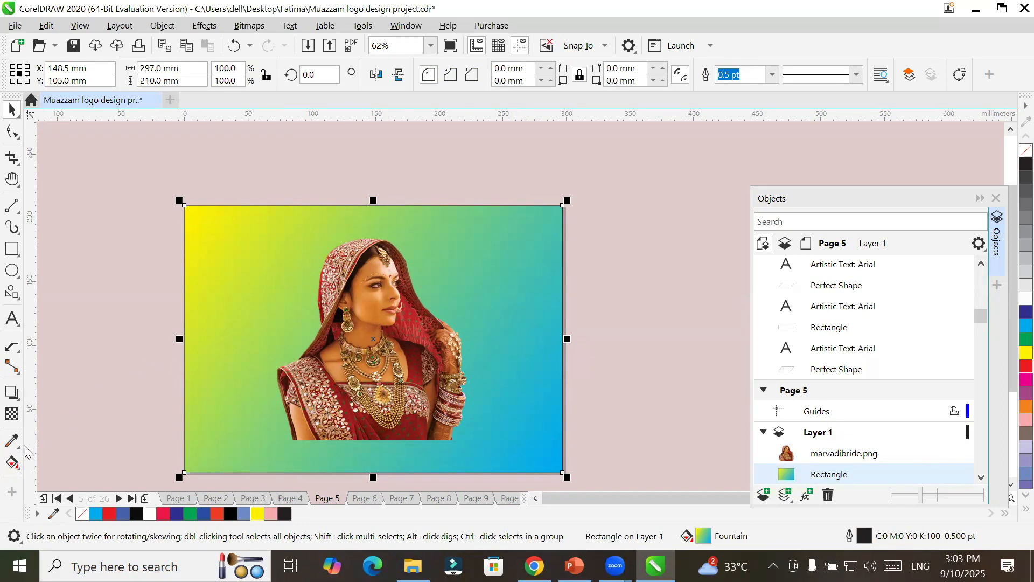
click(11, 465)
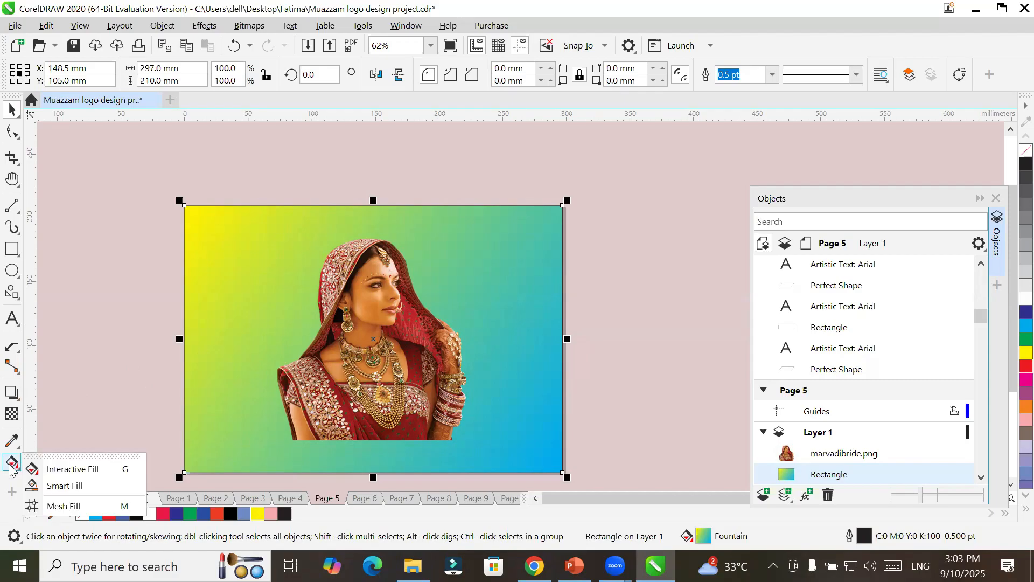
click(83, 470)
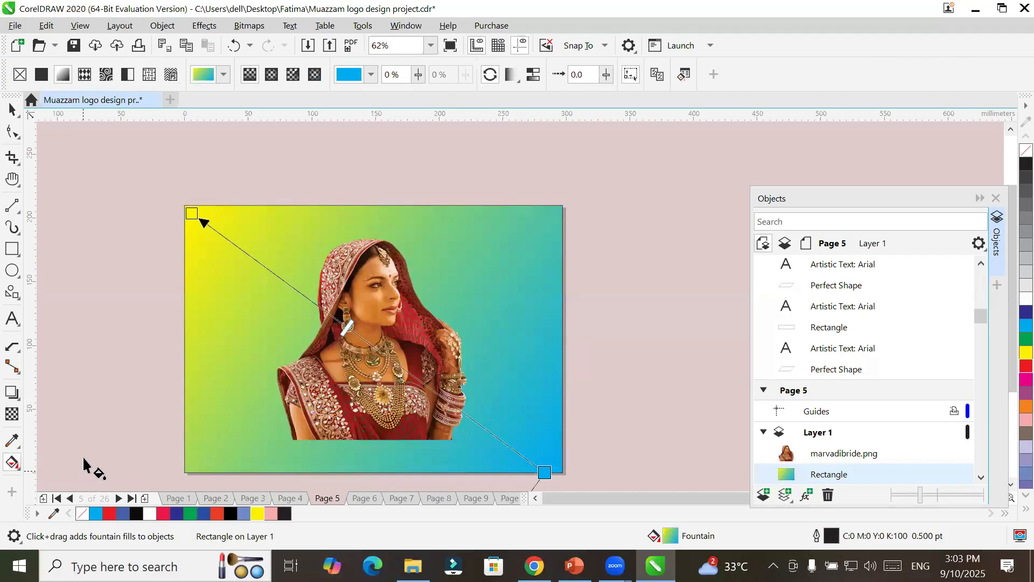
click(41, 74)
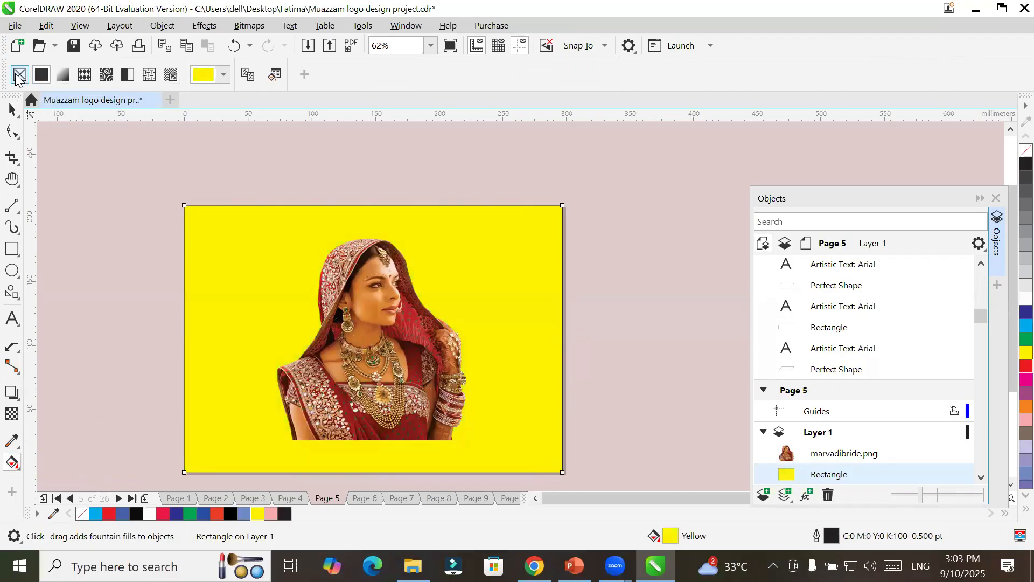
click(20, 75)
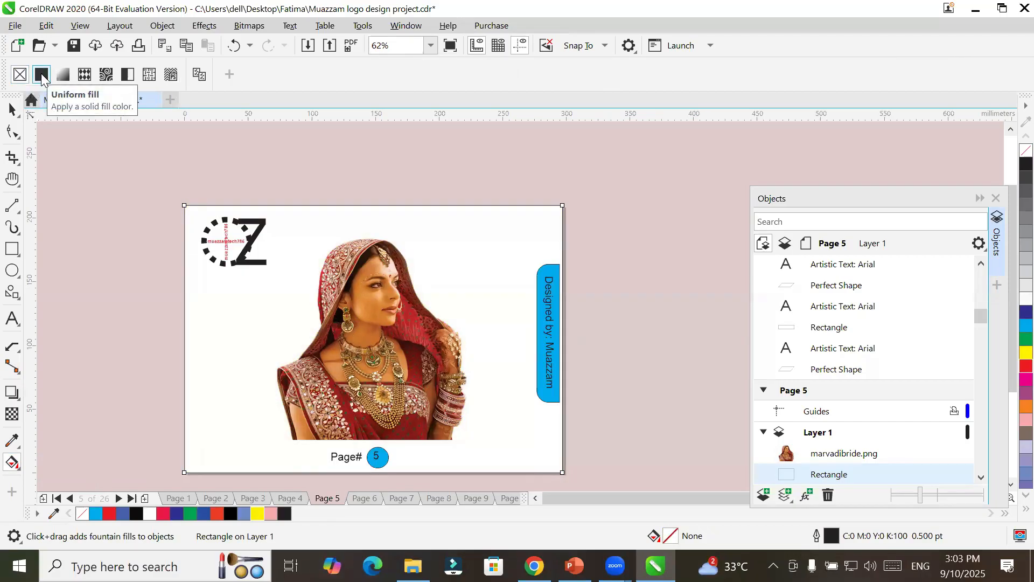
click(41, 74)
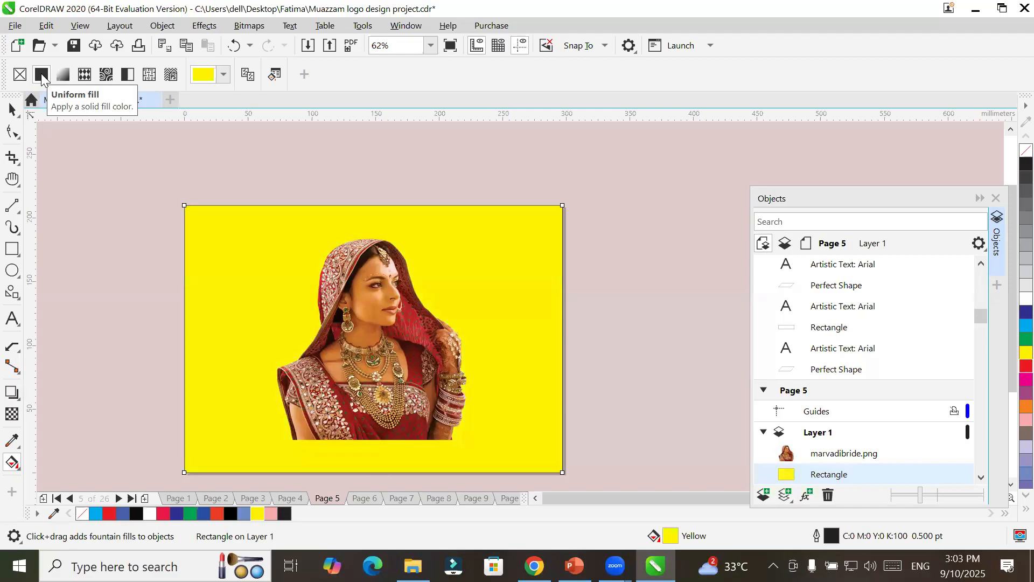
click(62, 75)
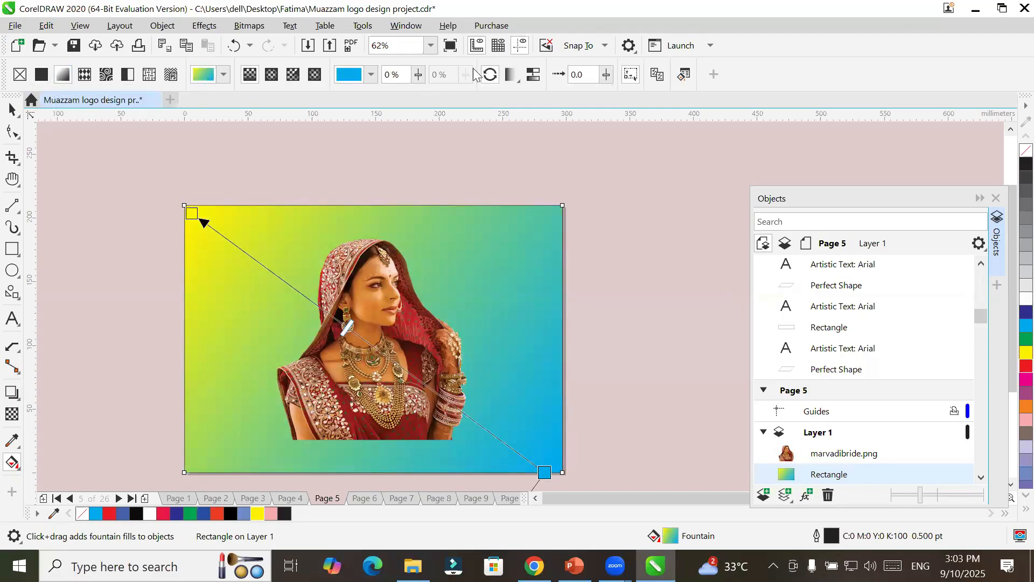
Reverse the background gradient repeatedly, ending with cyan at the upper-left corner and yellow at the lower-right corner.
click(493, 78)
click(492, 78)
click(492, 78)
click(492, 78)
click(493, 78)
click(493, 79)
click(493, 78)
click(492, 78)
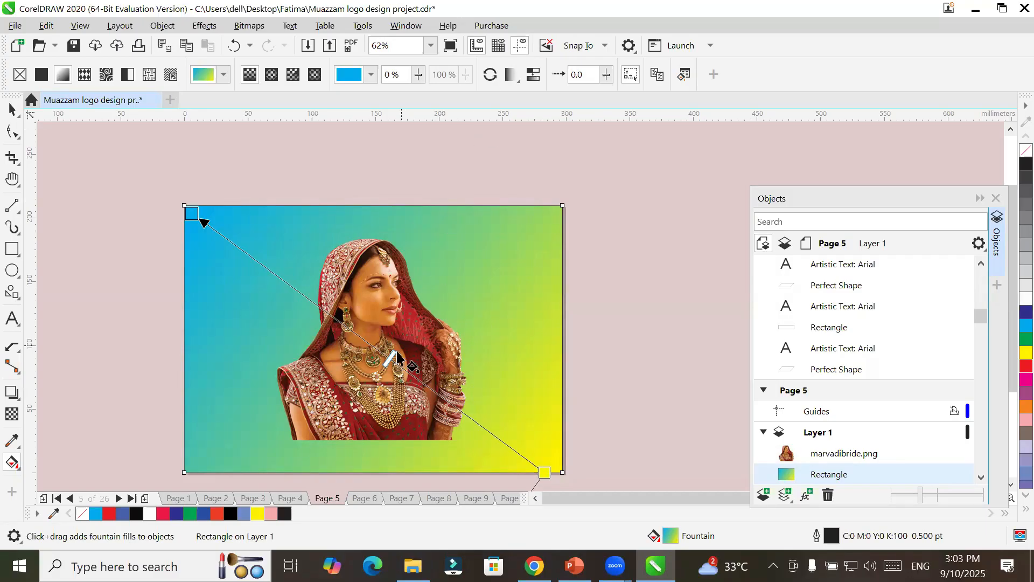
Shift the gradient's midpoint toward the yellow node, then toward the cyan node, and settle it near the middle of the gradient.
drag(391, 362, 483, 424)
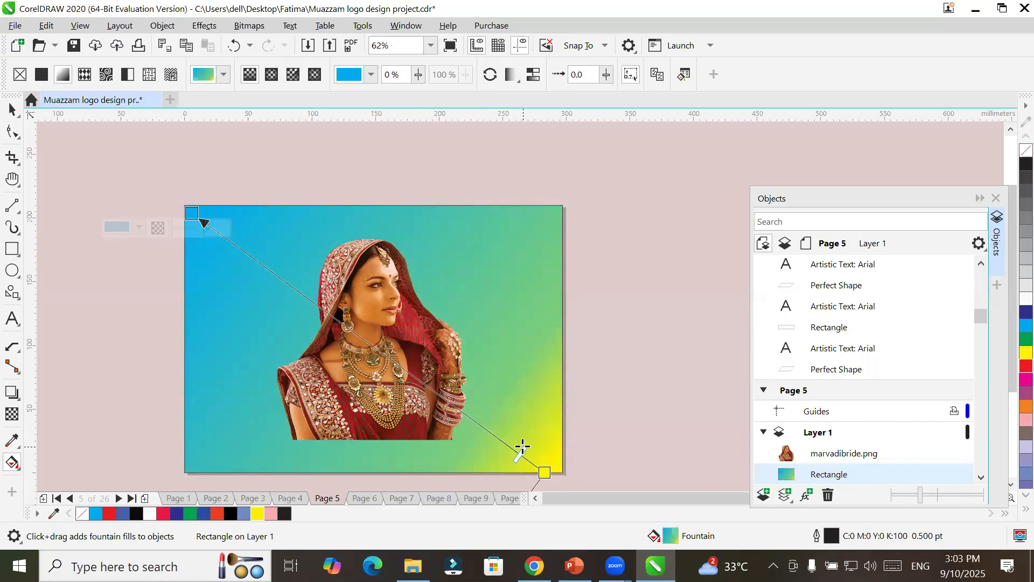
drag(523, 446, 290, 215)
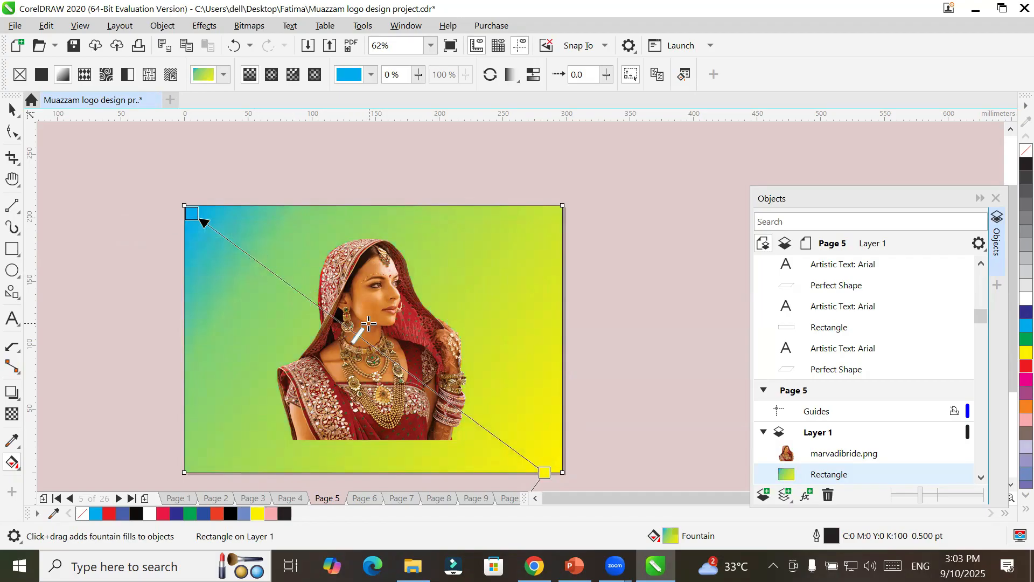
key(ctrl+z)
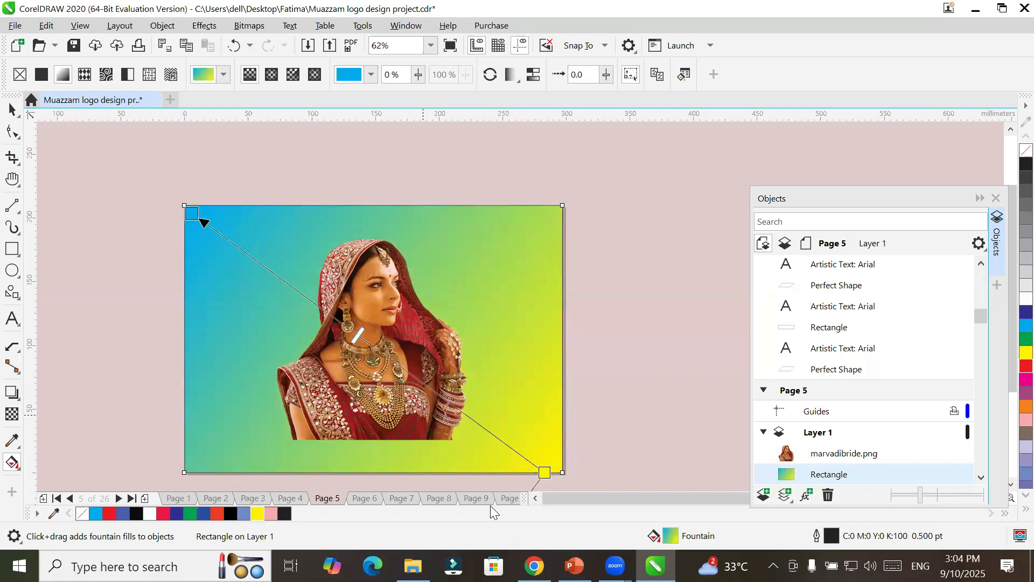
Try the elliptical, conical and rectangular fountain fill types on the background rectangle, and restore the linear type.
click(269, 77)
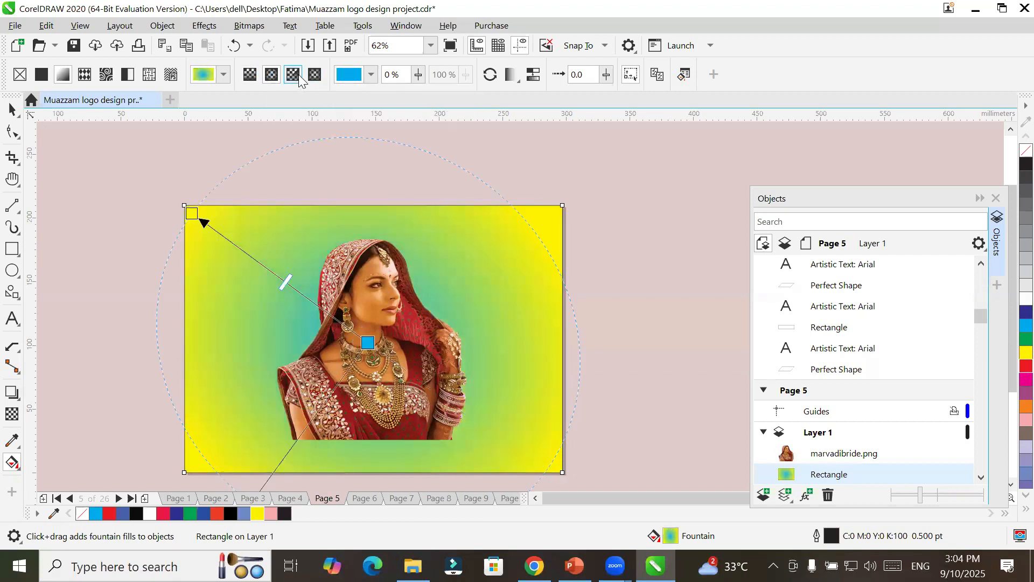
click(298, 77)
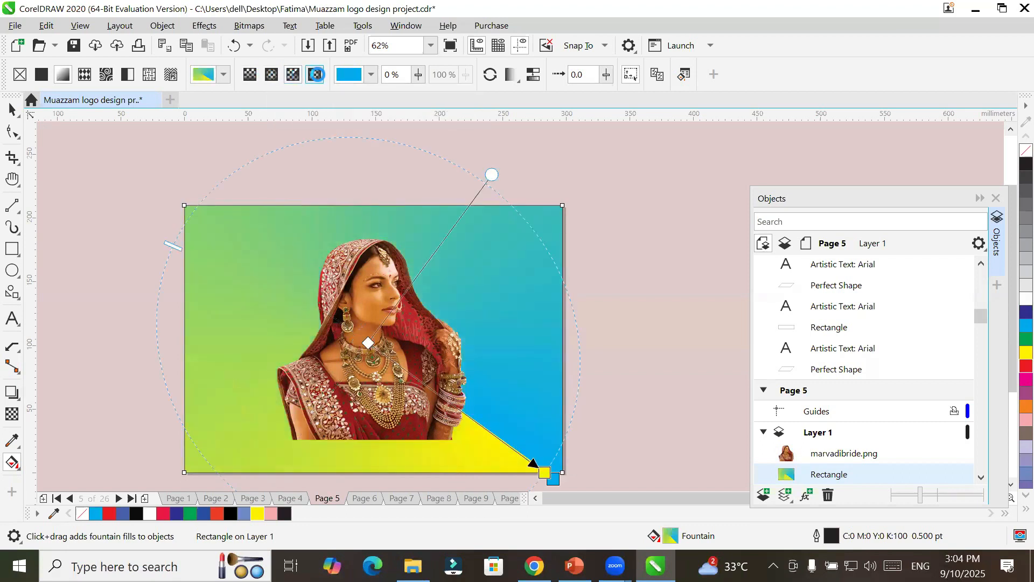
click(315, 75)
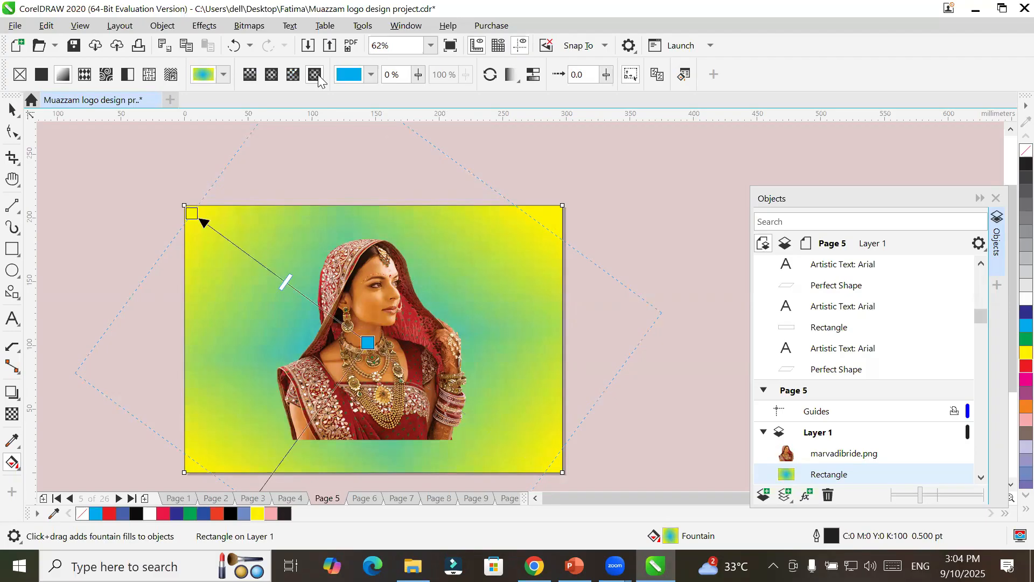
click(254, 70)
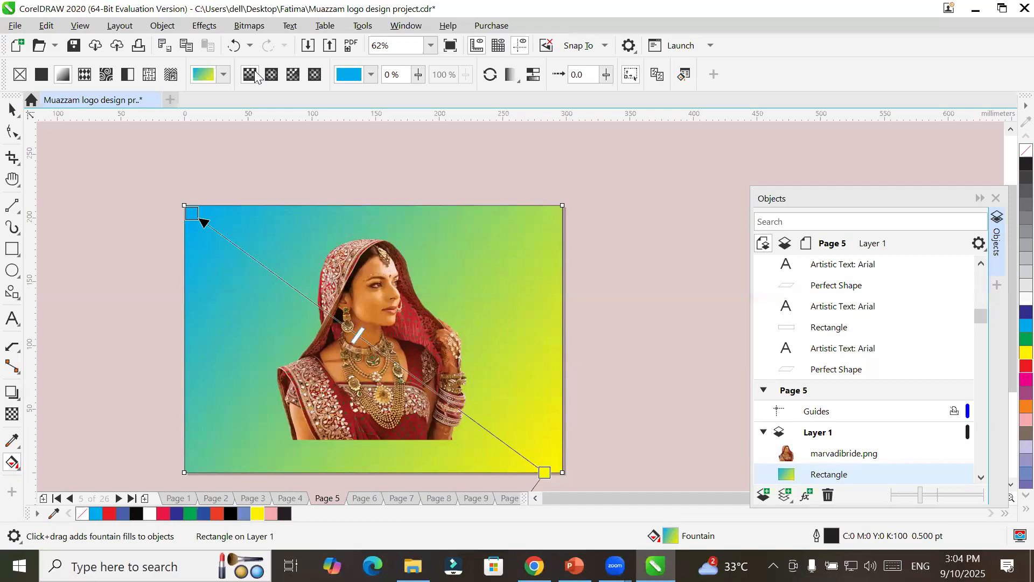
Open the Edit Fill settings for the rectangle, try no fill and uniform fill, and return to the fountain fill.
click(683, 71)
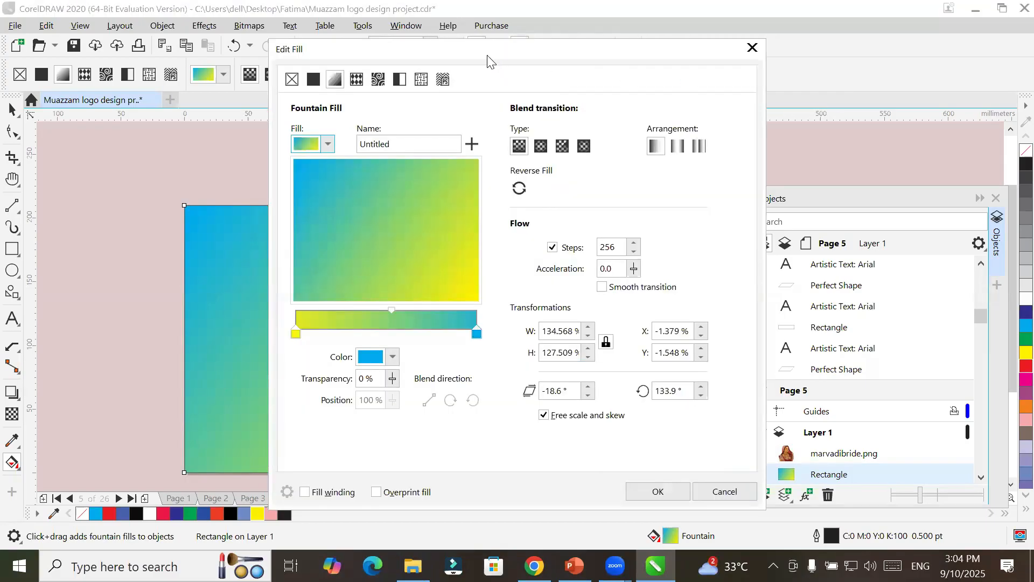
drag(487, 59, 690, 64)
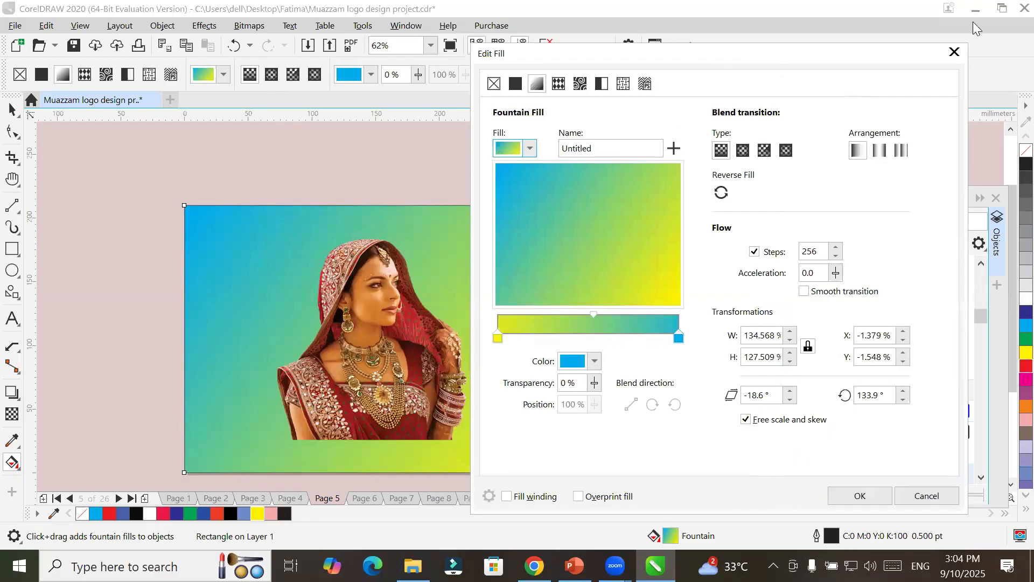
click(494, 84)
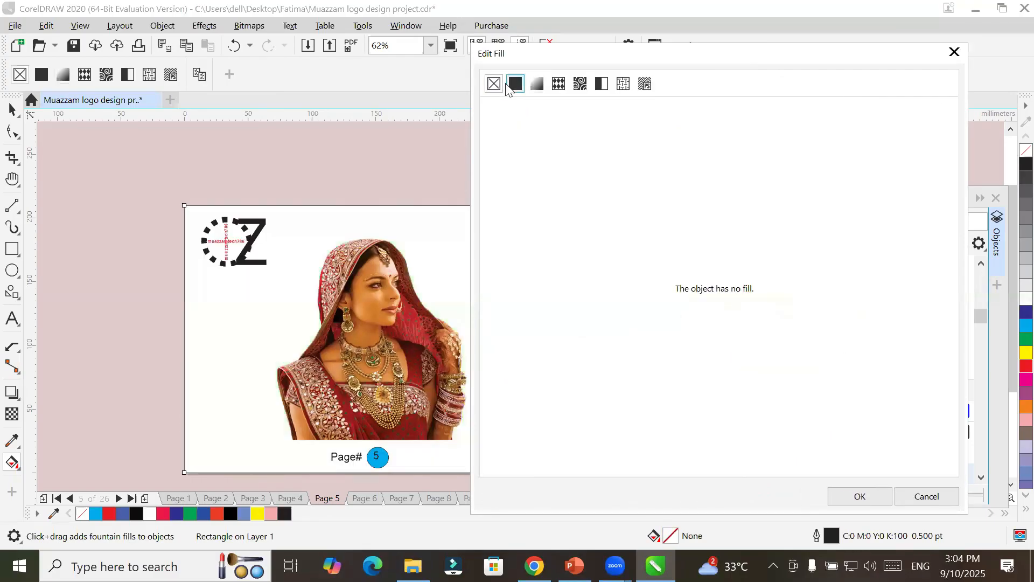
click(518, 88)
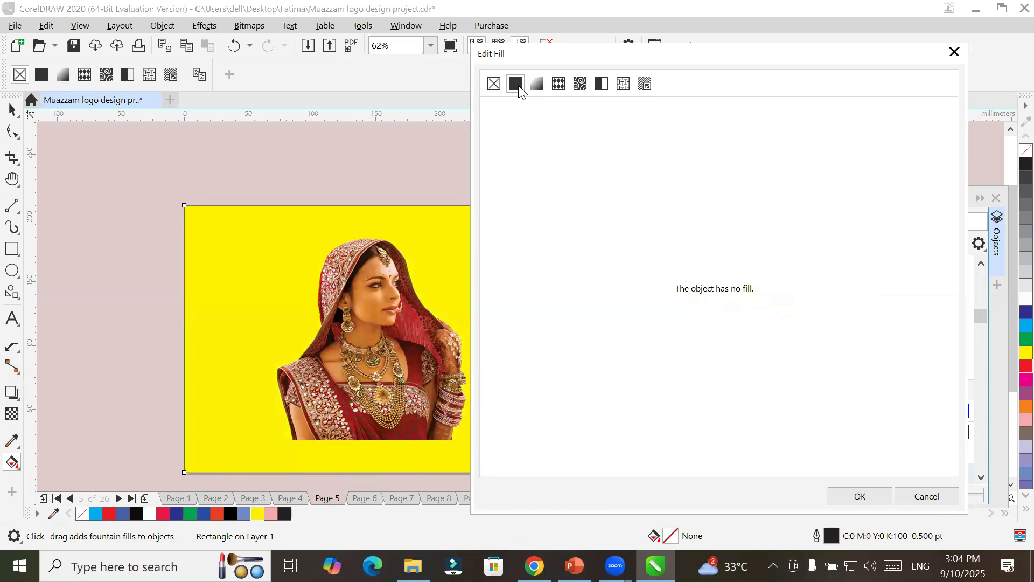
click(539, 86)
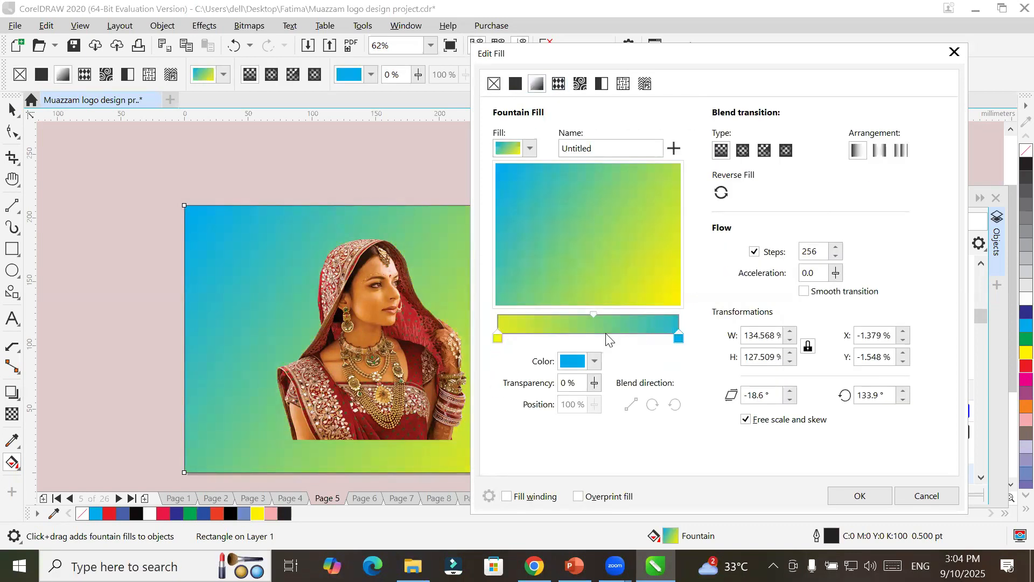
Recolor the gradient's yellow end node red from the Document Palette, keeping the whole rectangle in view beside the dialog.
click(497, 339)
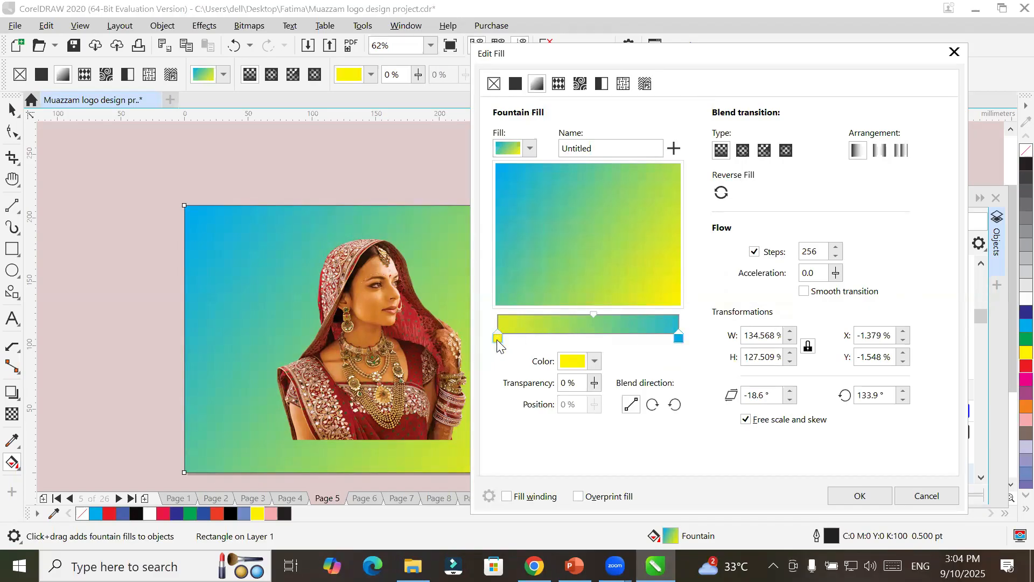
click(594, 361)
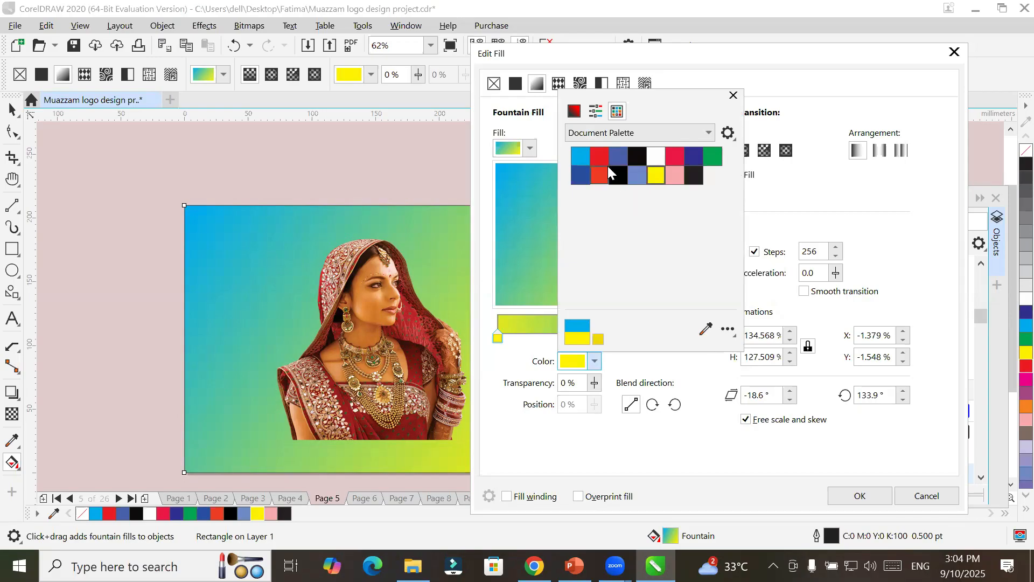
click(604, 159)
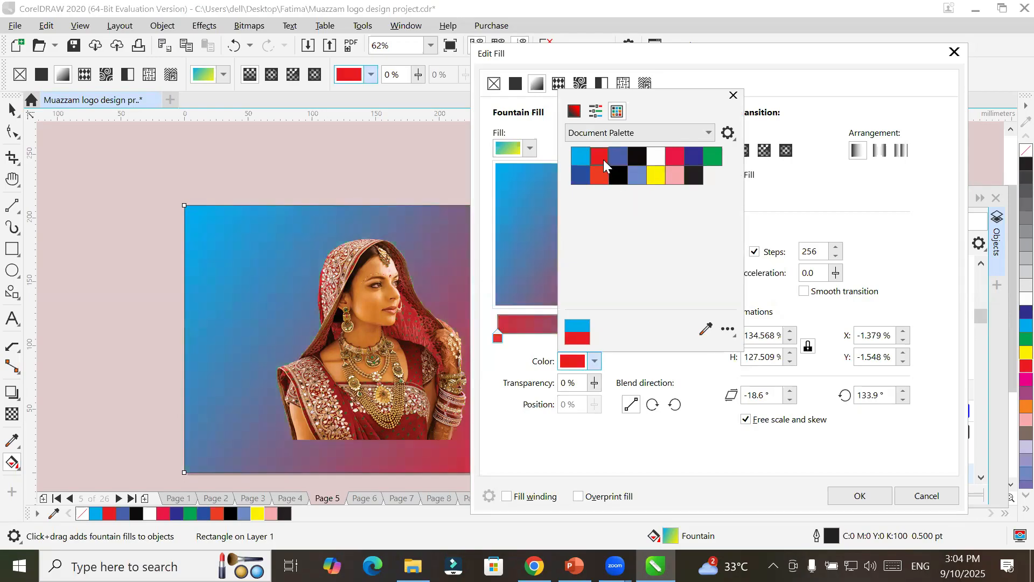
click(613, 64)
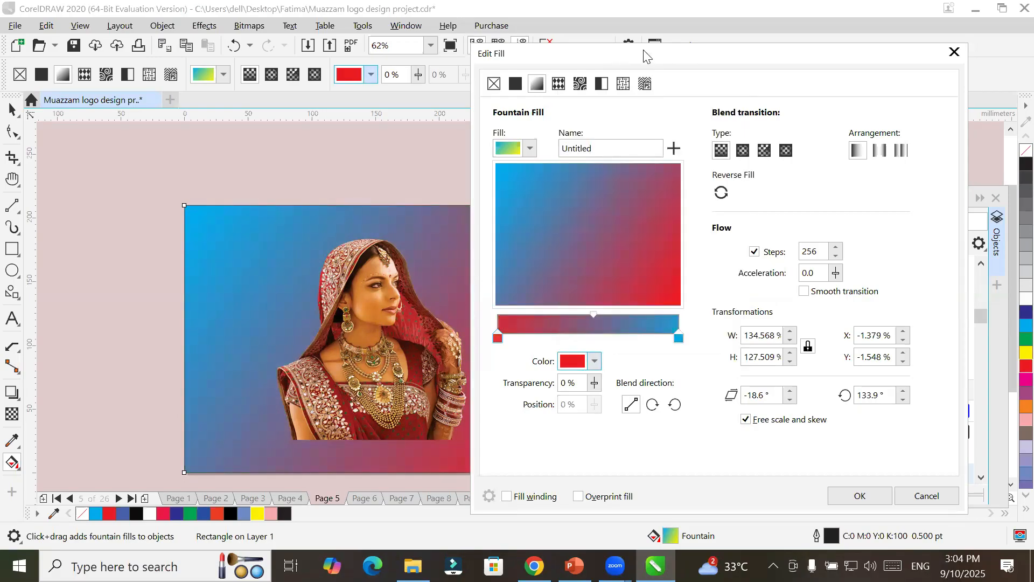
drag(641, 56, 767, 68)
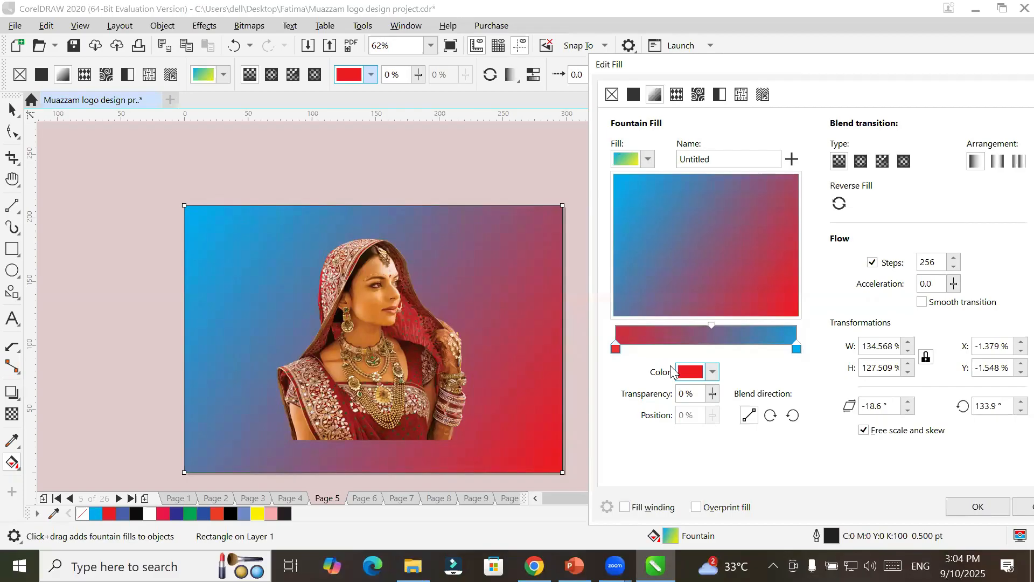
Add a gradient node at 45%, try green and blue on it, and settle on yellow C17 M0 Y100 K0.
click(694, 351)
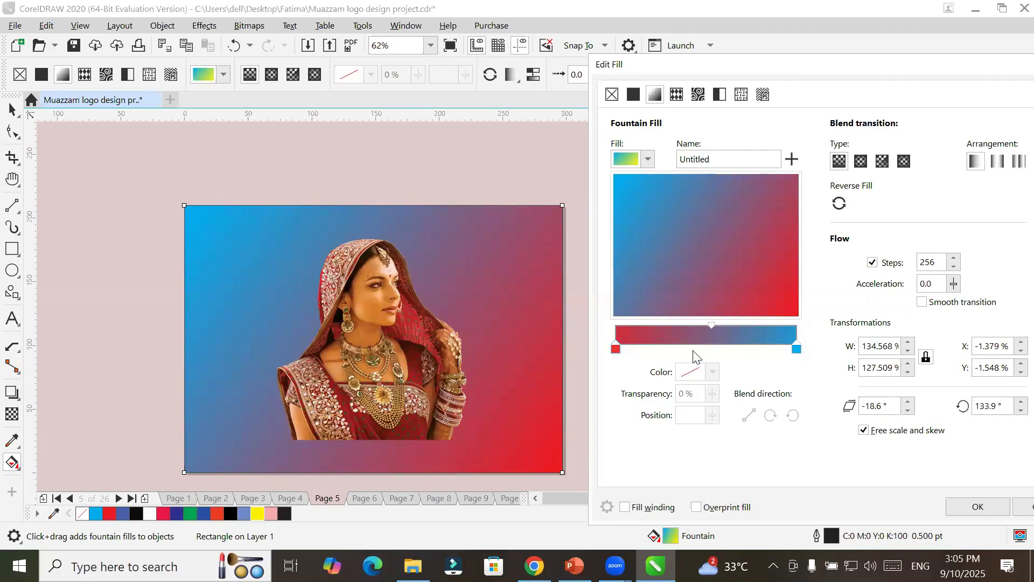
double_click(692, 350)
mouse_move(693, 351)
mouse_down()
mouse_move(714, 349)
mouse_move(697, 351)
mouse_up()
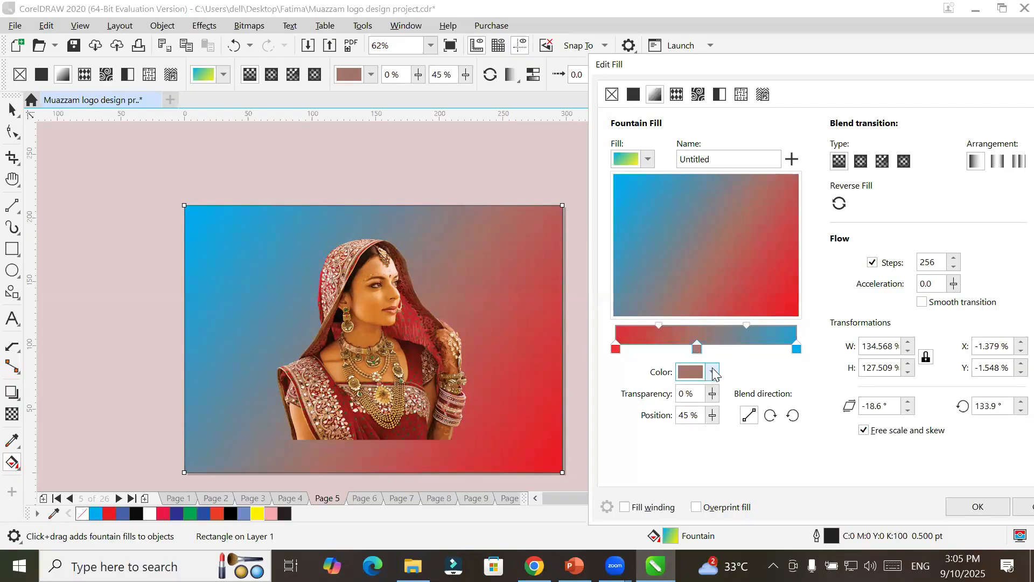
click(714, 372)
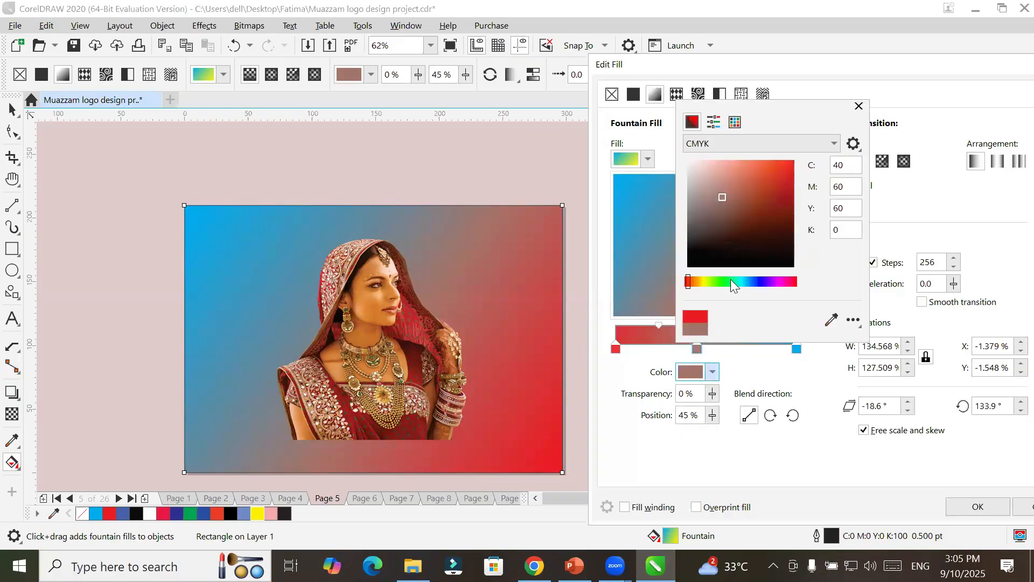
click(726, 282)
click(781, 170)
click(790, 163)
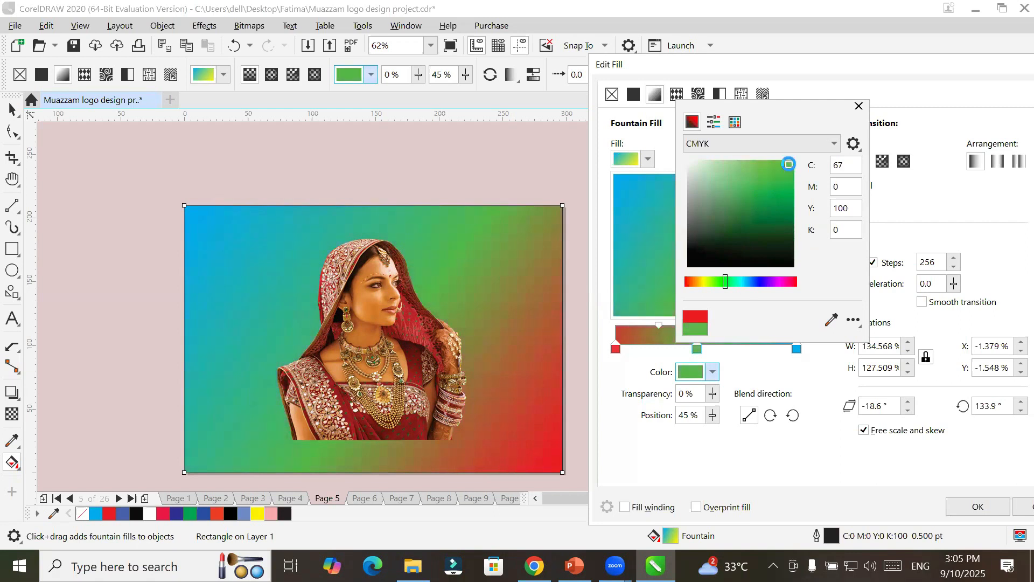
click(764, 282)
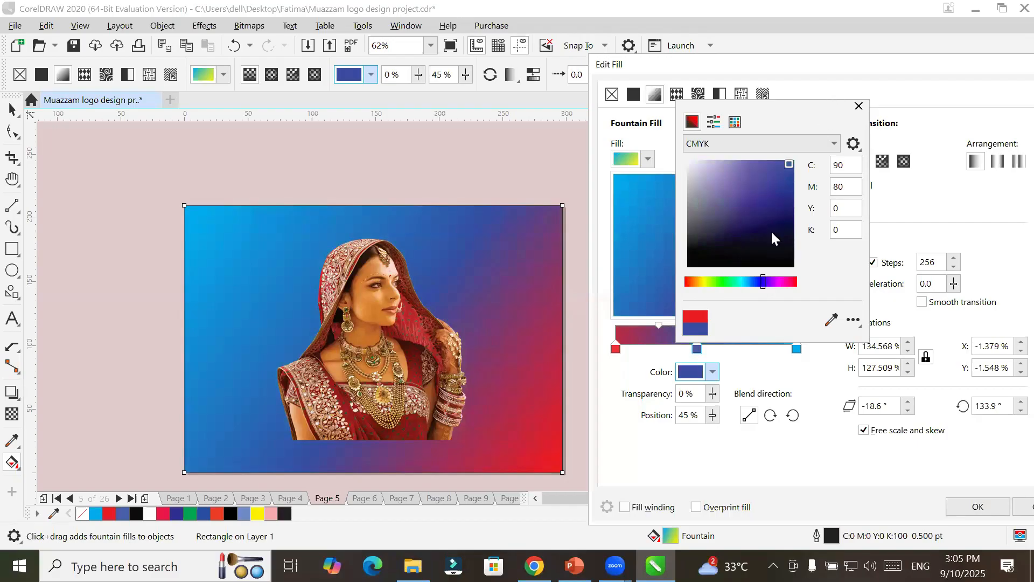
click(705, 284)
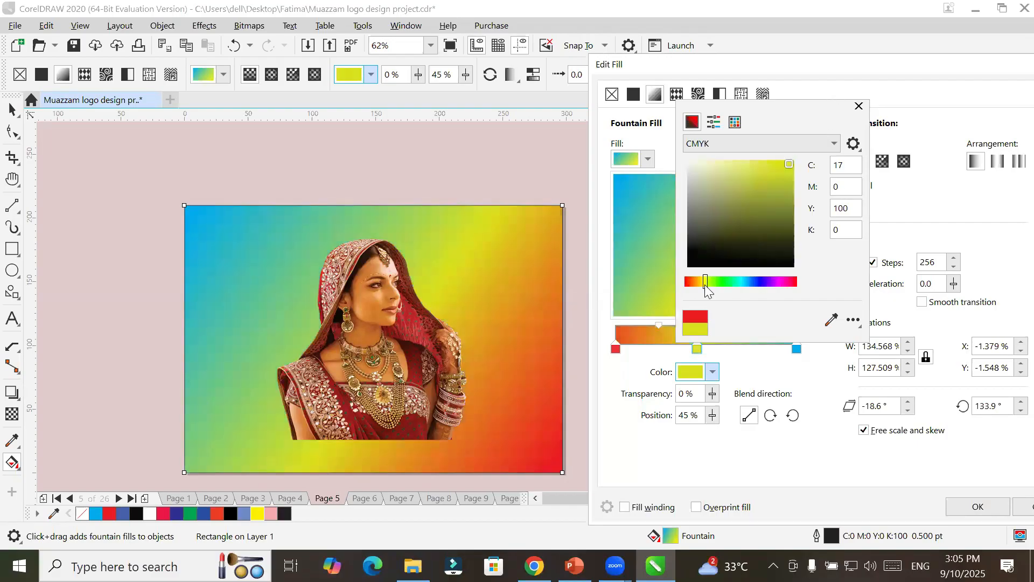
click(765, 65)
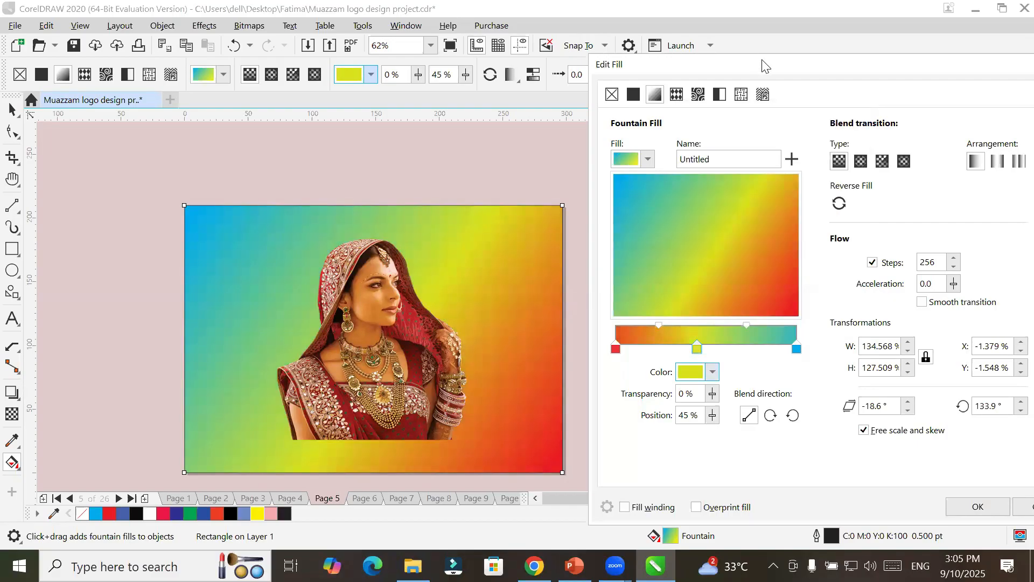
Add another gradient node at 71%, between the yellow and cyan nodes, and color it white.
double_click(747, 351)
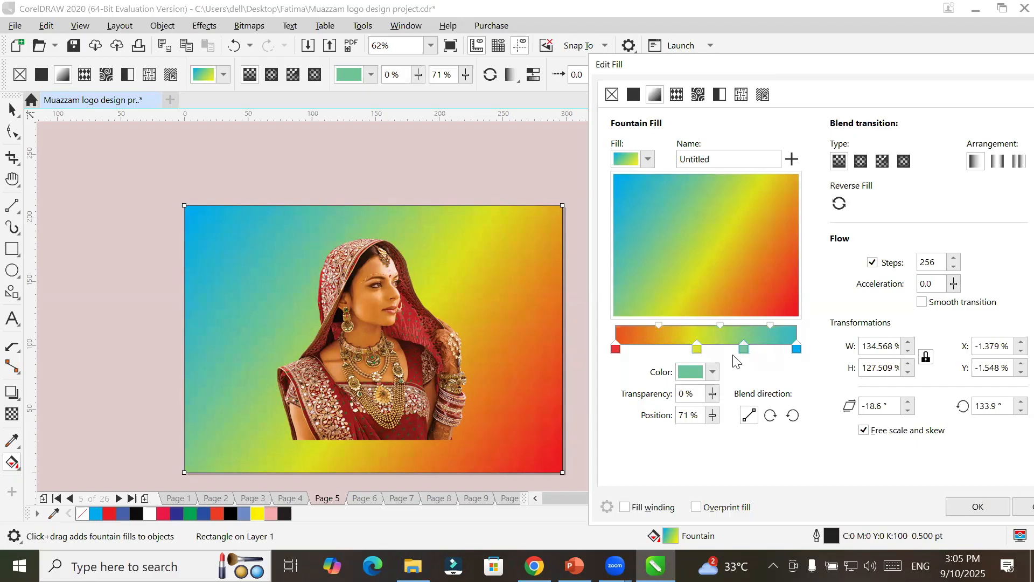
click(714, 372)
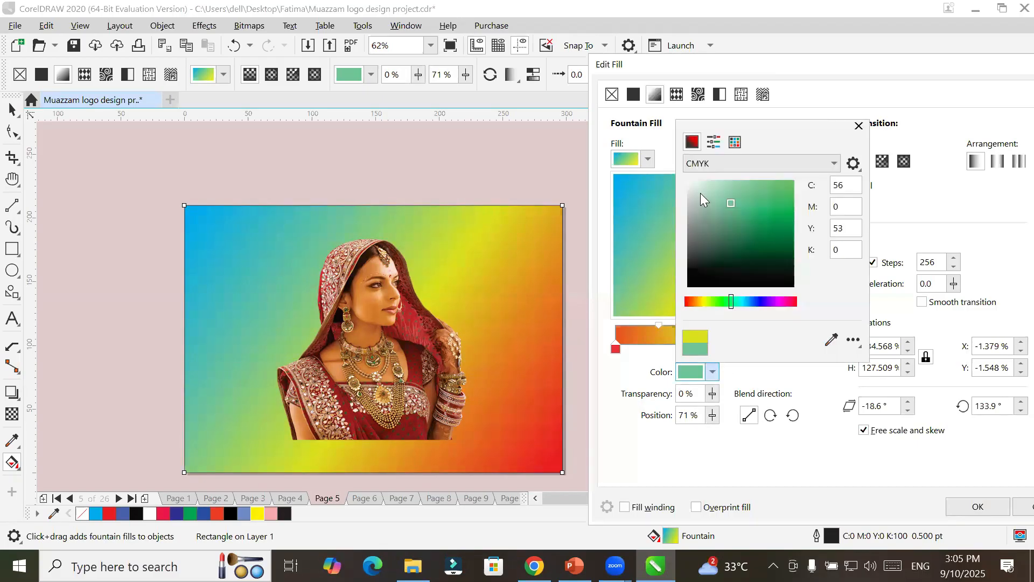
drag(732, 200, 681, 169)
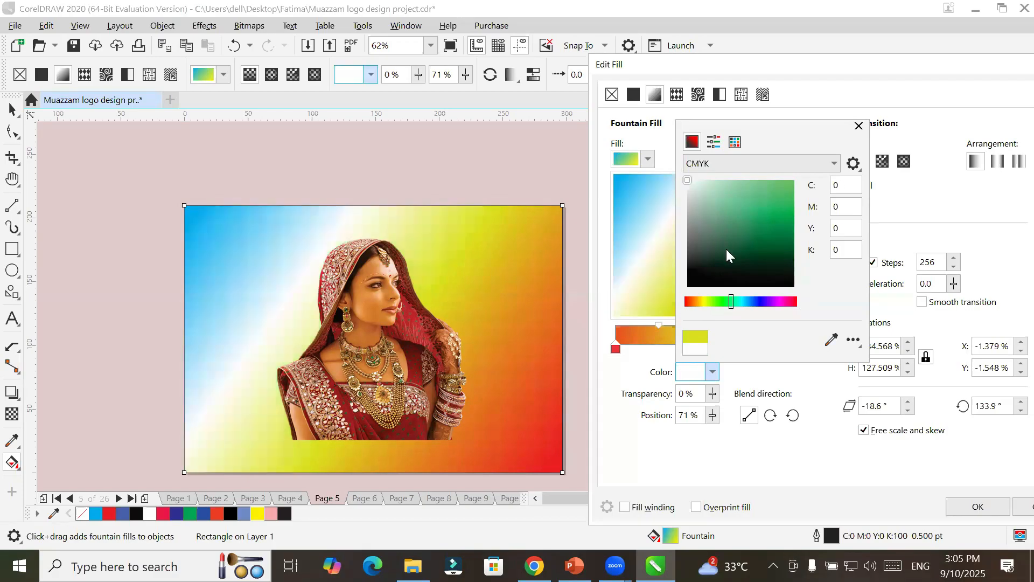
click(859, 126)
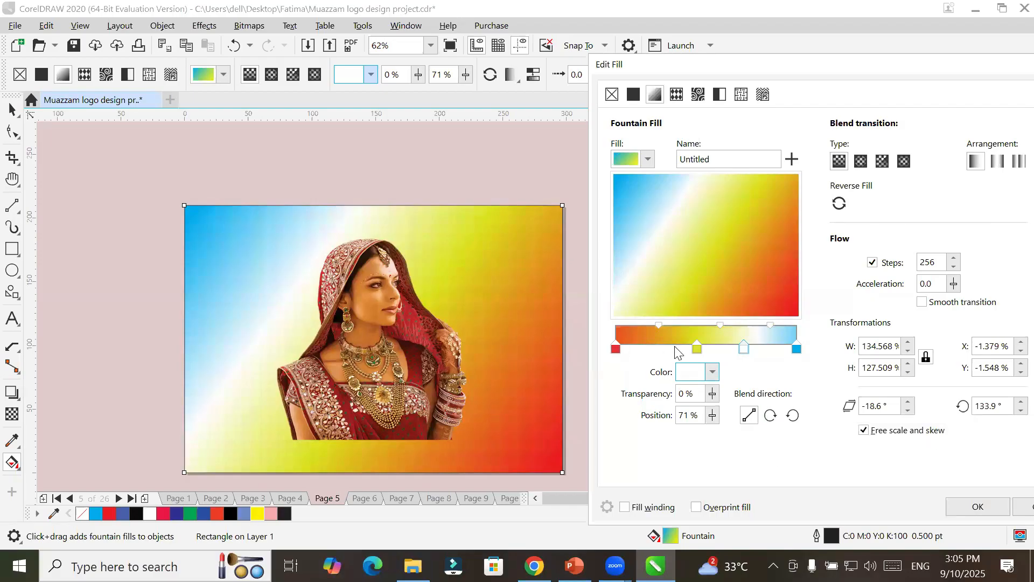
Slide the yellow and white nodes along the gradient, and remove both so only the red and cyan end nodes remain.
click(697, 350)
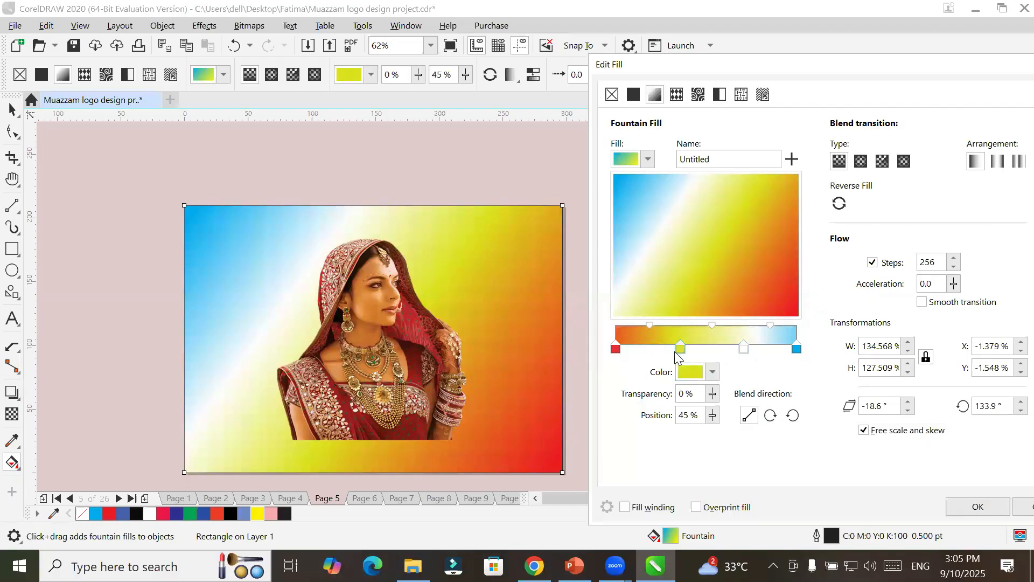
drag(698, 349, 750, 356)
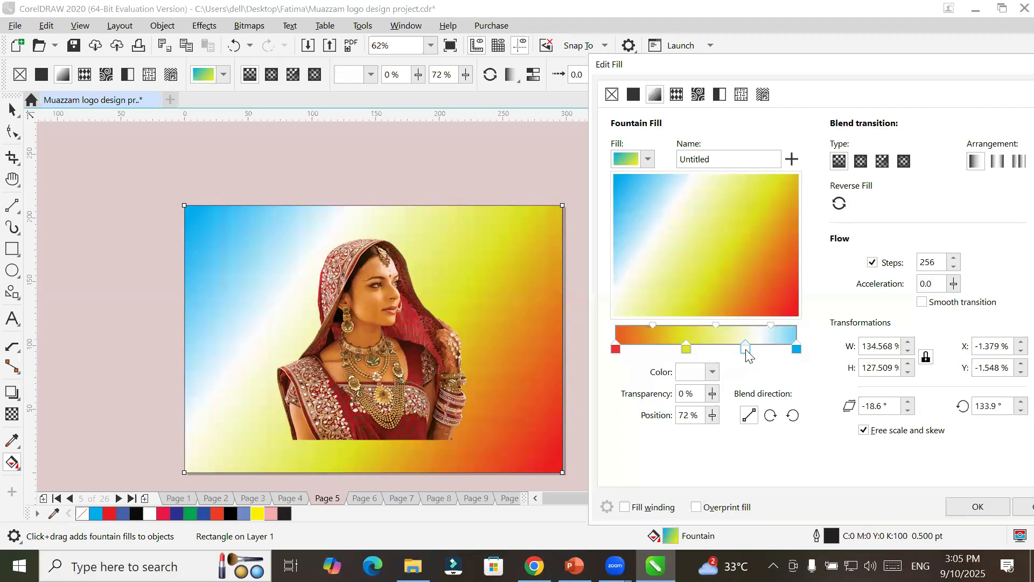
drag(747, 349, 749, 428)
drag(686, 349, 704, 448)
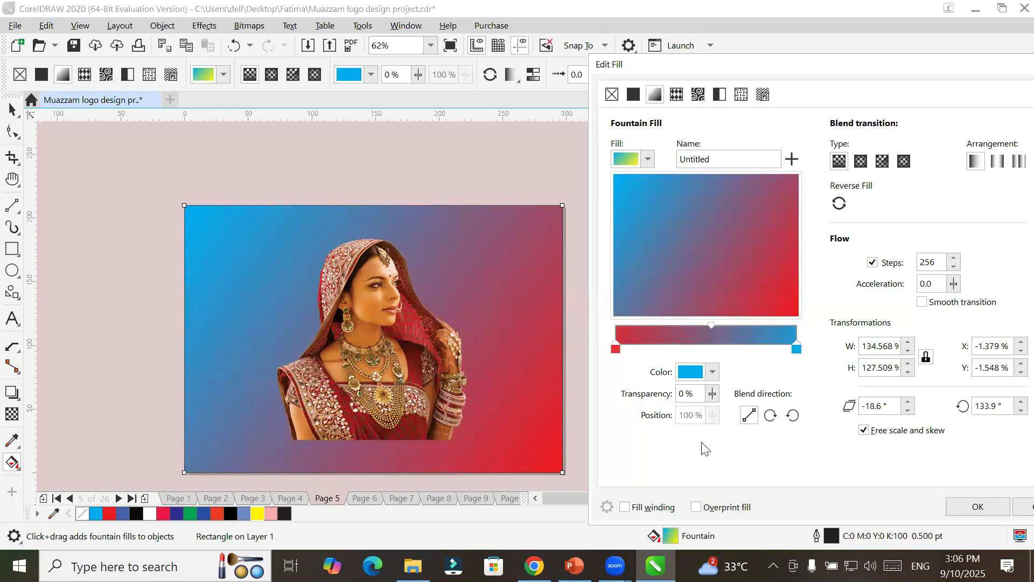
Add a gradient node at 46% between the red and cyan ends and color it green.
click(699, 347)
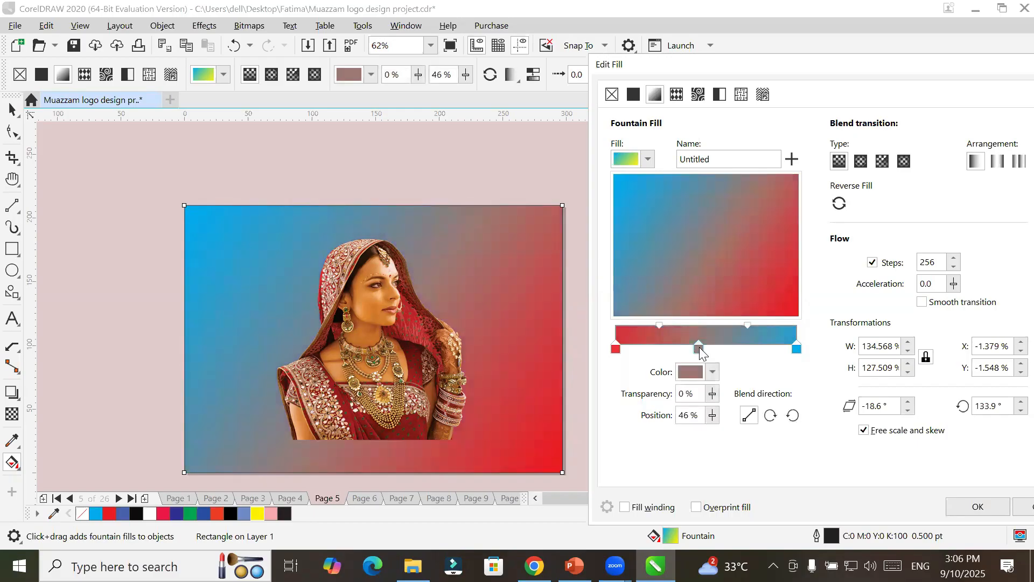
click(712, 372)
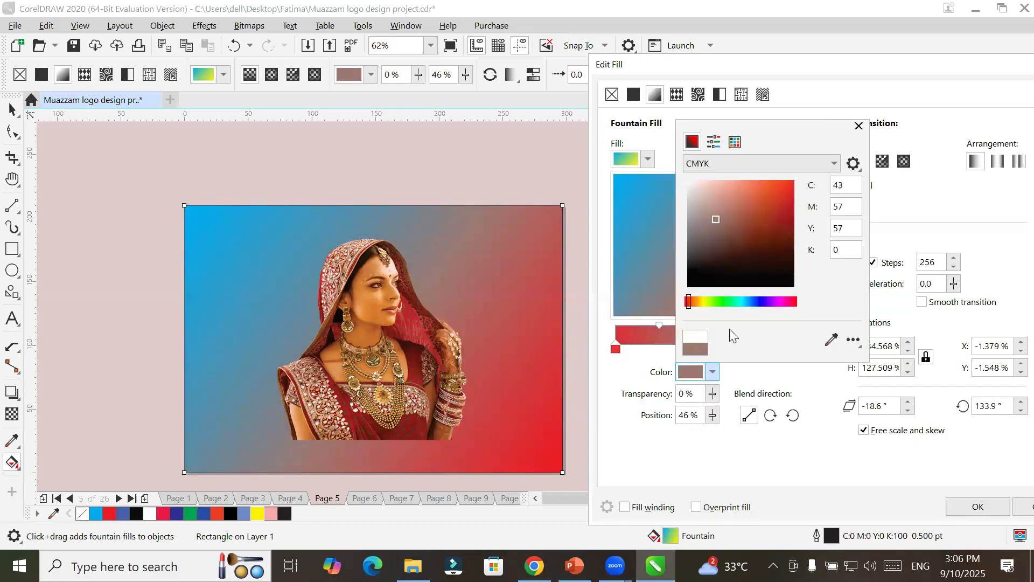
click(722, 302)
click(778, 191)
click(784, 96)
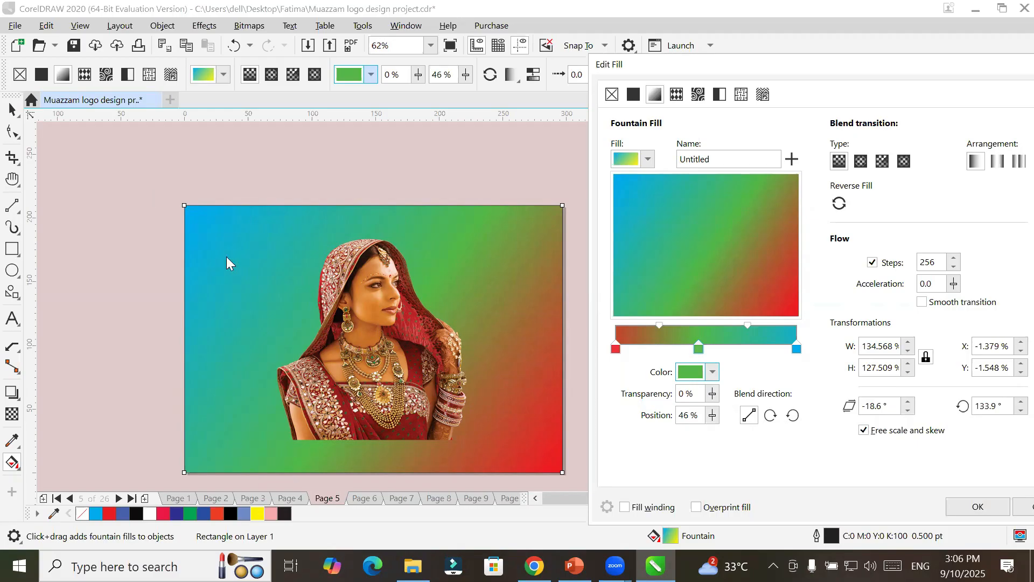
Raise the cyan end node's transparency to 100%, and reduce it to 40%.
click(796, 349)
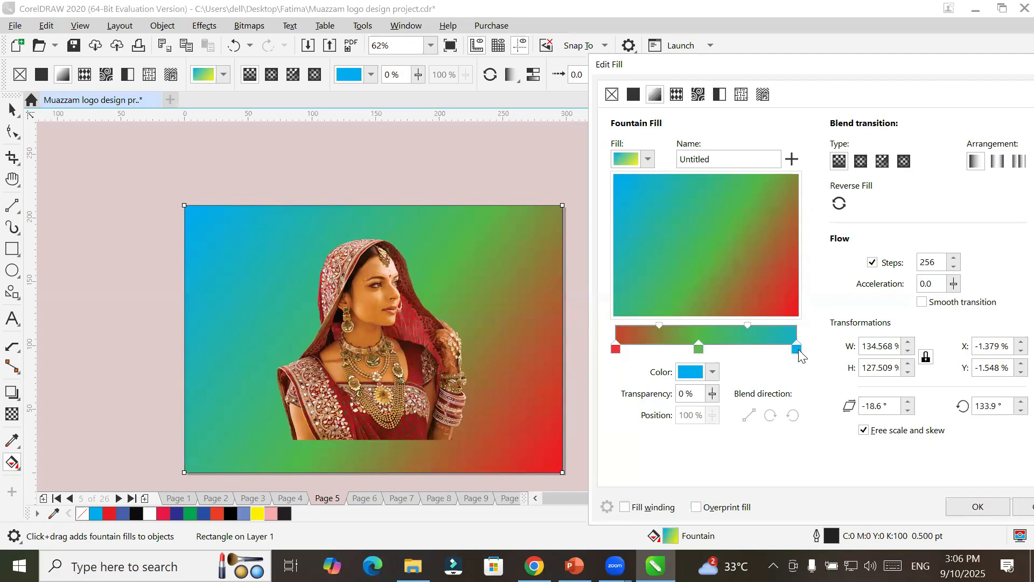
click(712, 395)
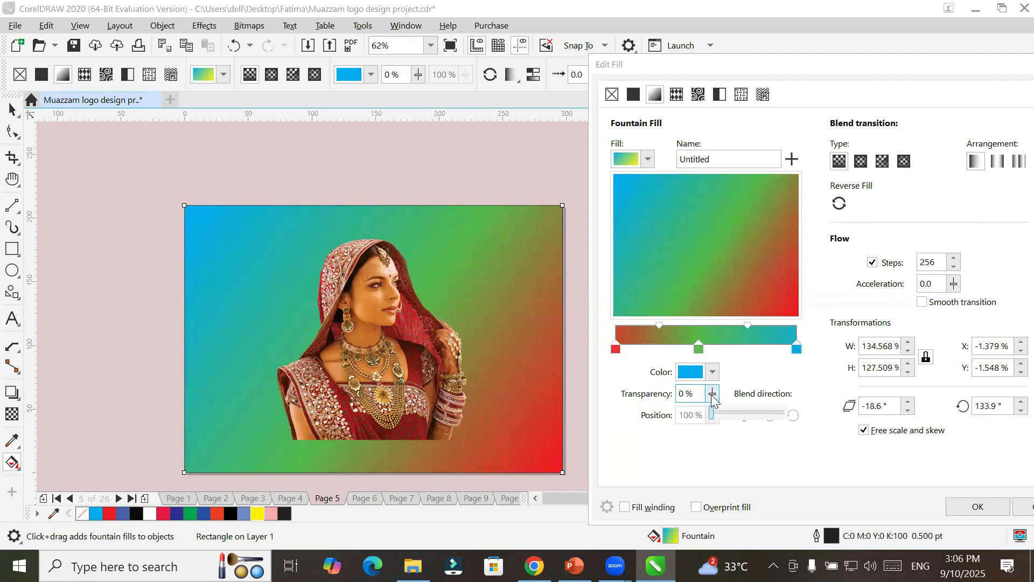
drag(710, 418, 789, 420)
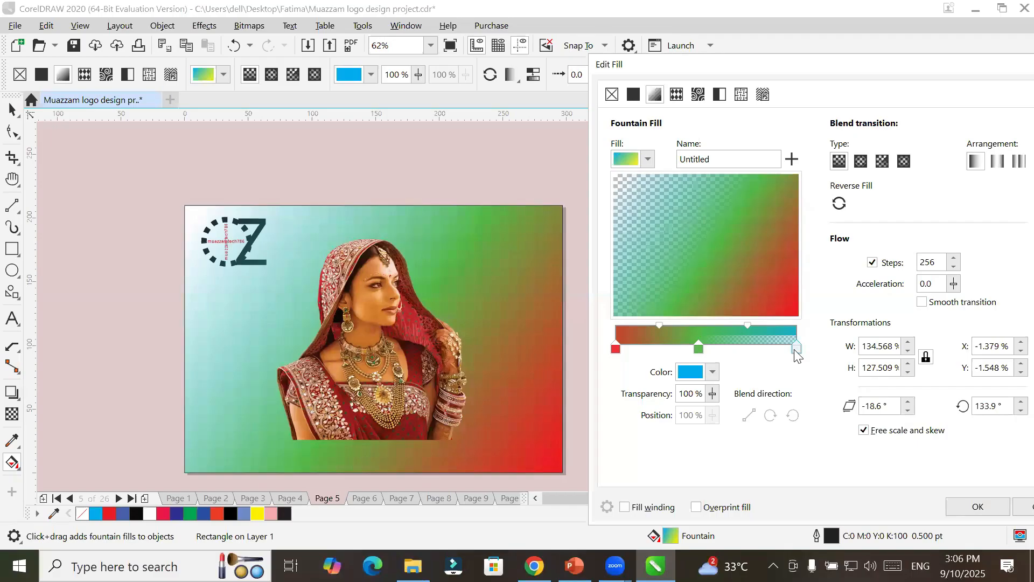
mouse_move(715, 401)
mouse_down()
mouse_move(711, 419)
mouse_move(689, 413)
mouse_move(715, 399)
mouse_move(709, 410)
mouse_up()
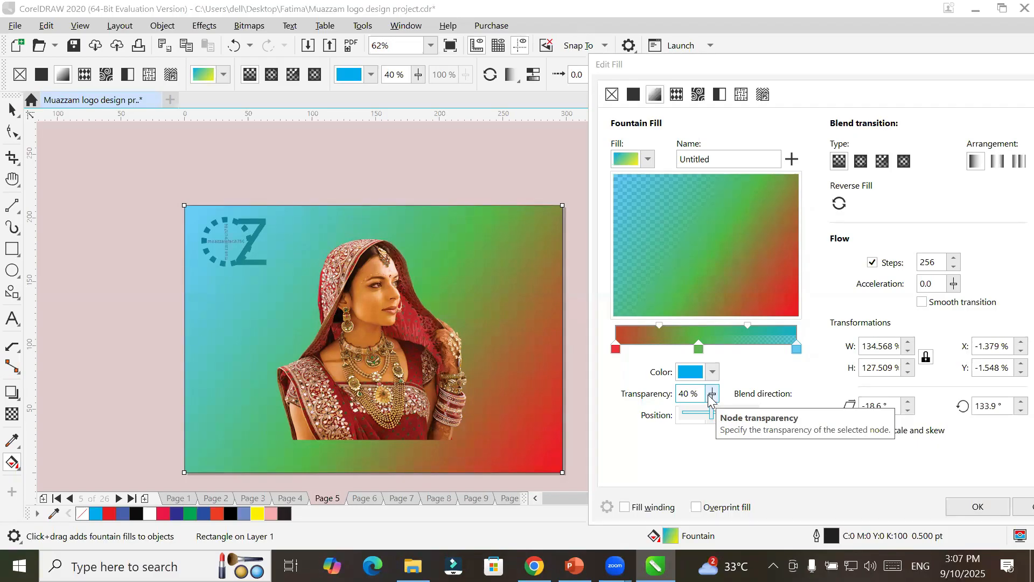
Set the cyan end node's transparency to 43%, and raise it to 100%.
drag(710, 398, 711, 415)
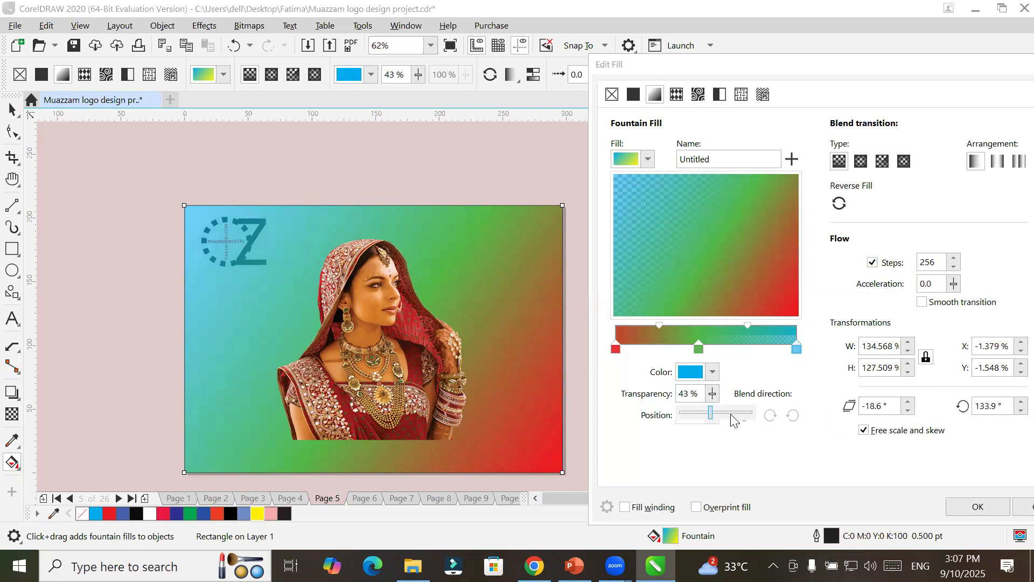
click(755, 415)
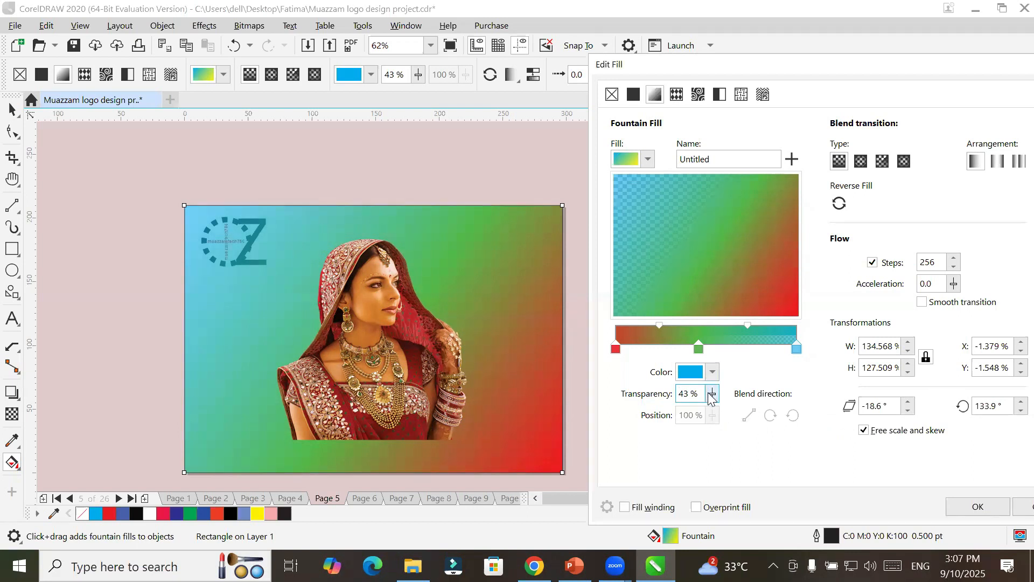
click(711, 398)
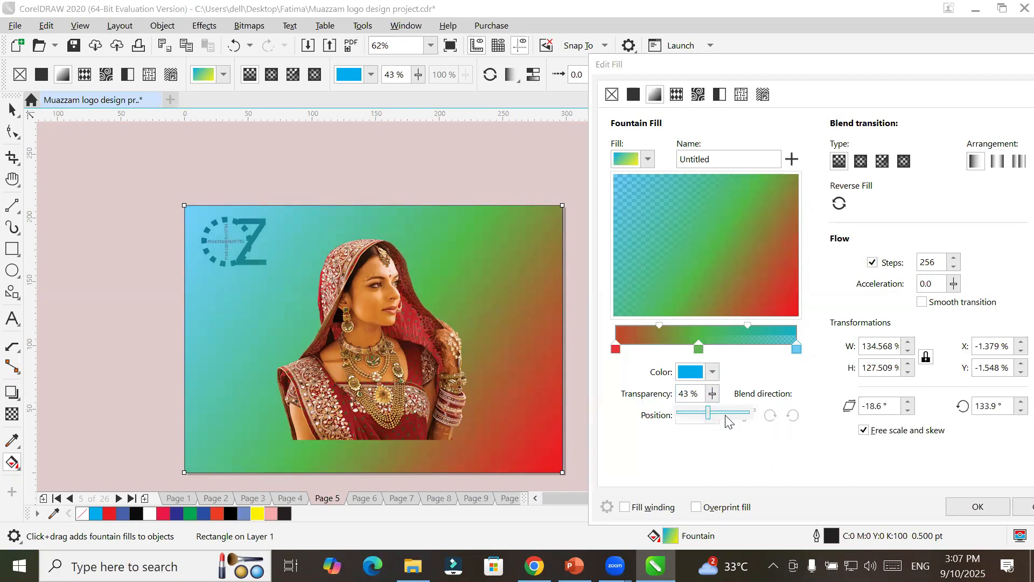
drag(709, 418, 769, 418)
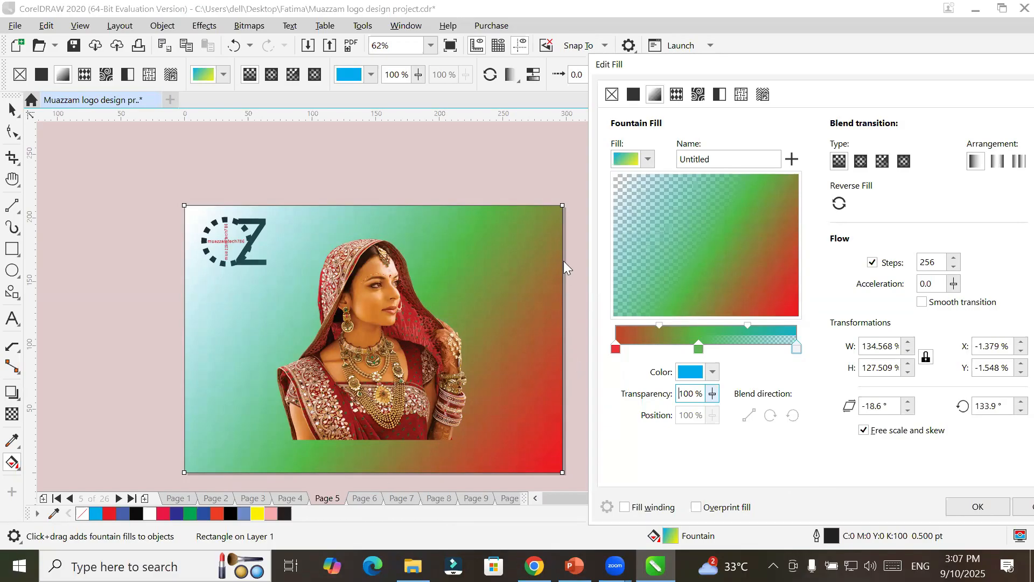
Set the red end node's transparency to 35%, and raise it to 88%.
click(617, 349)
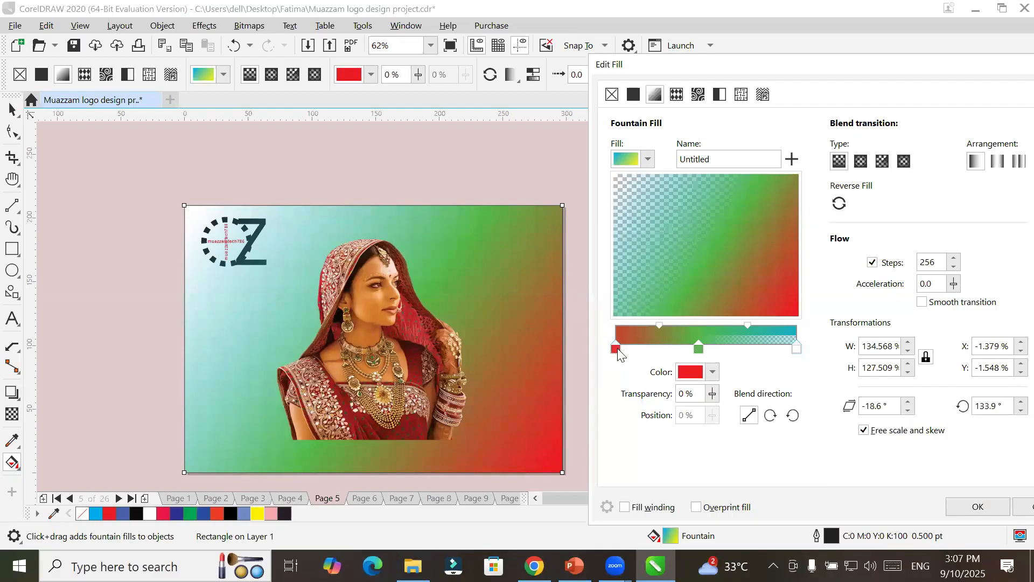
click(713, 394)
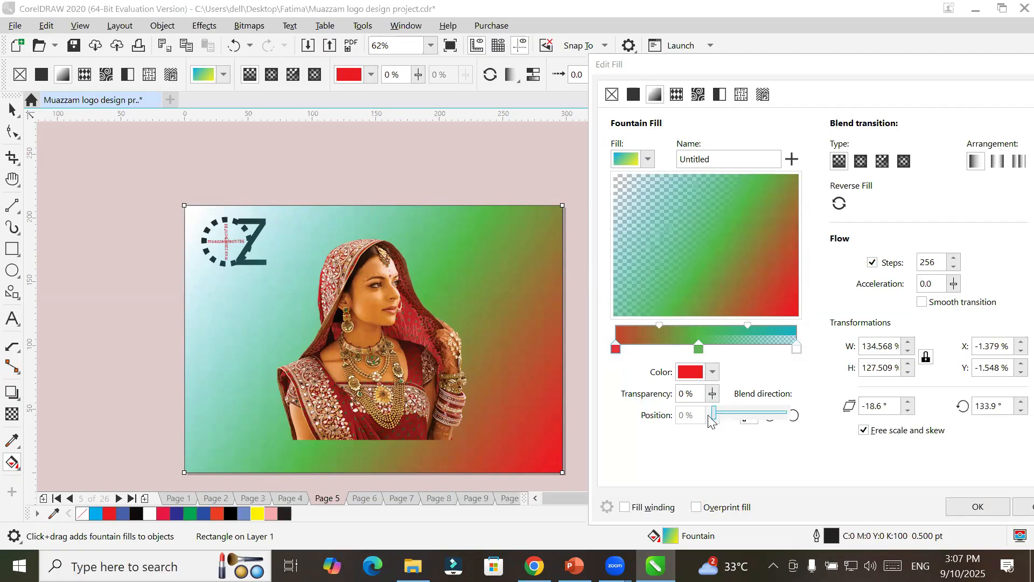
drag(711, 420, 744, 419)
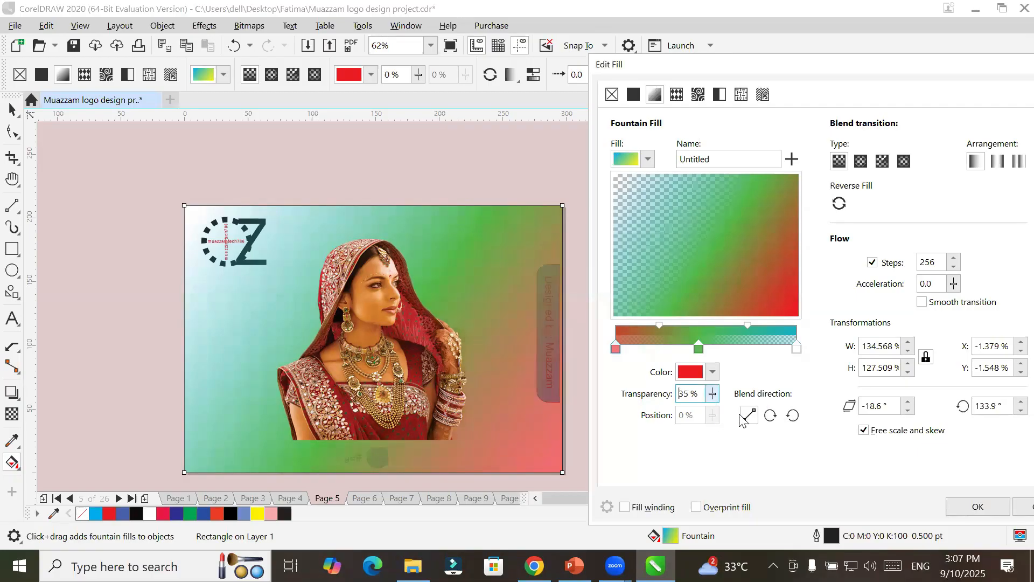
click(713, 394)
drag(717, 420, 740, 416)
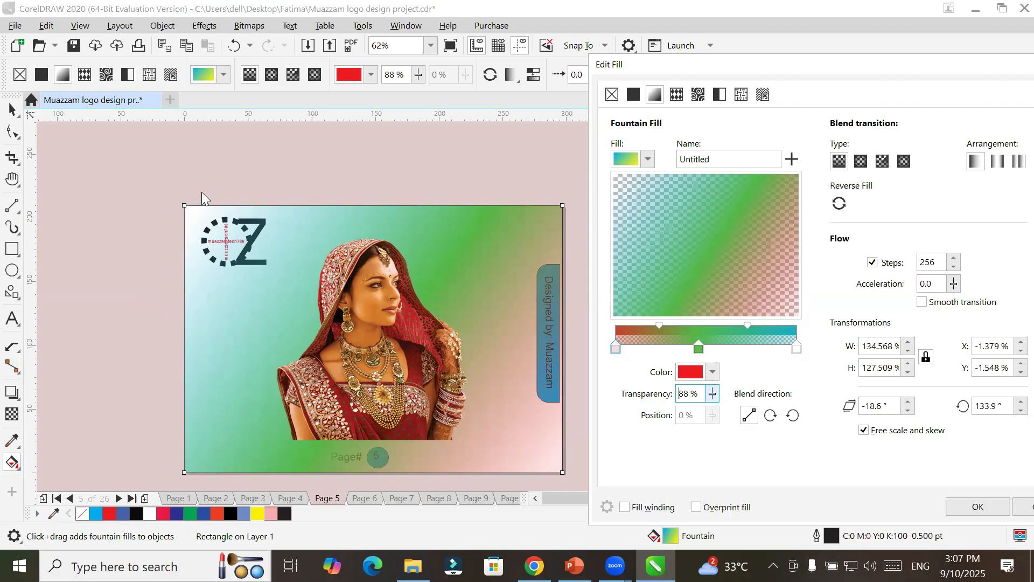
Switch the background rectangle to a vector pattern fill and try the Candy Polka Dot, Chain Fence and Sun Rise presets.
click(676, 95)
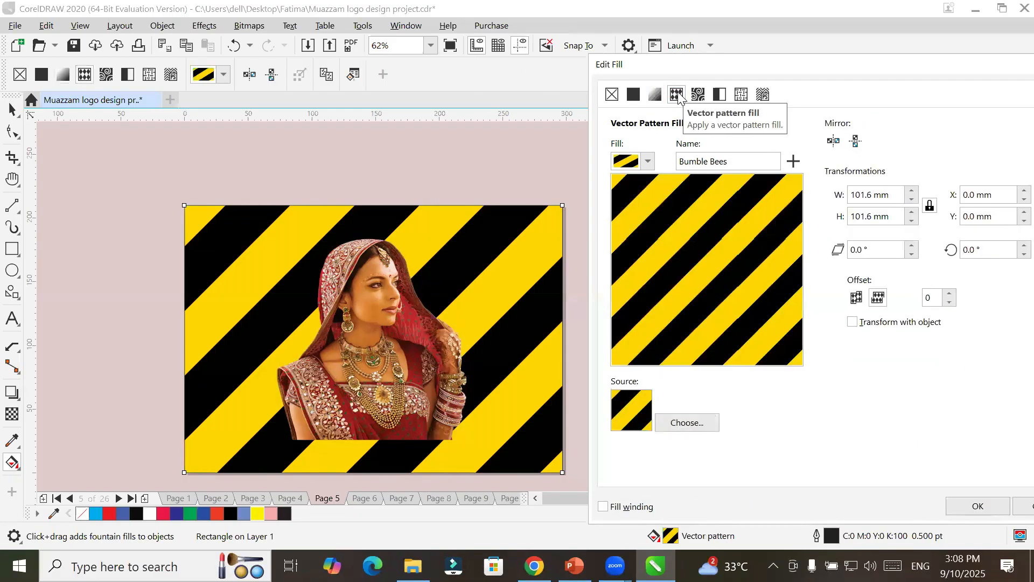
click(646, 162)
click(708, 276)
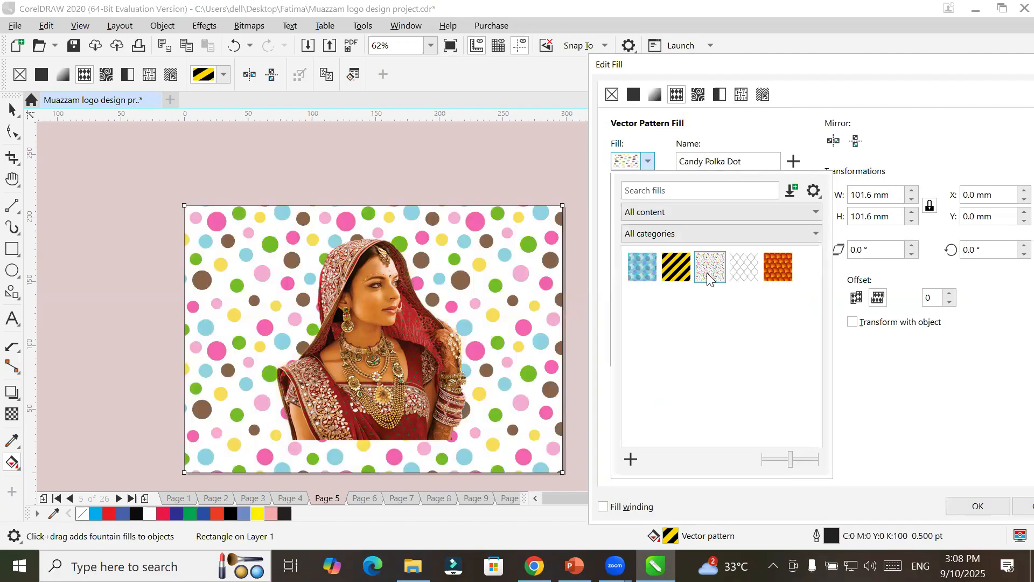
click(754, 274)
click(774, 267)
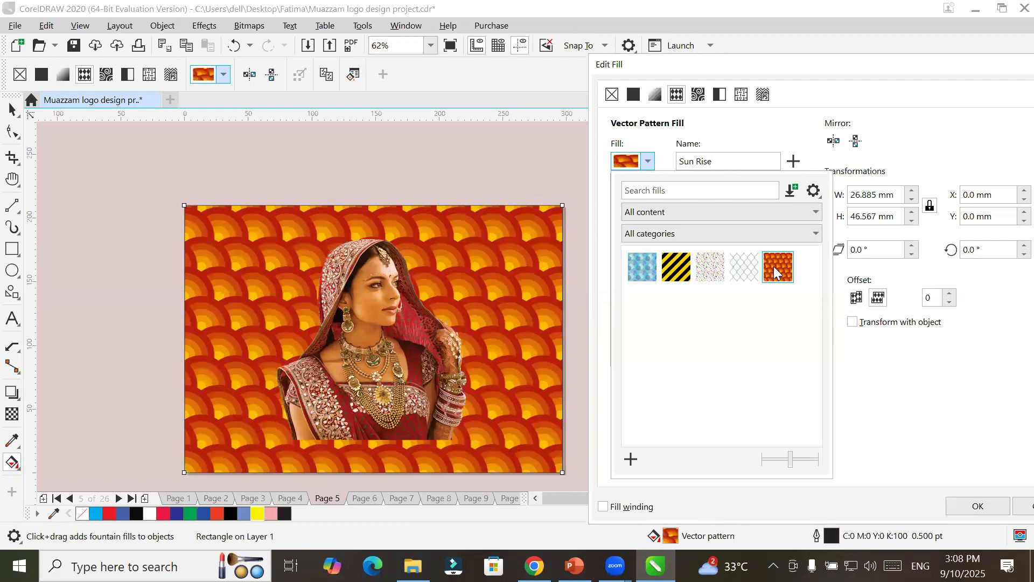
Try the Bokeh Offset, Bumble Bees, Candy Polka Dot and Sun Rise vector patterns on the rectangle, ending with Chain Fence.
click(648, 268)
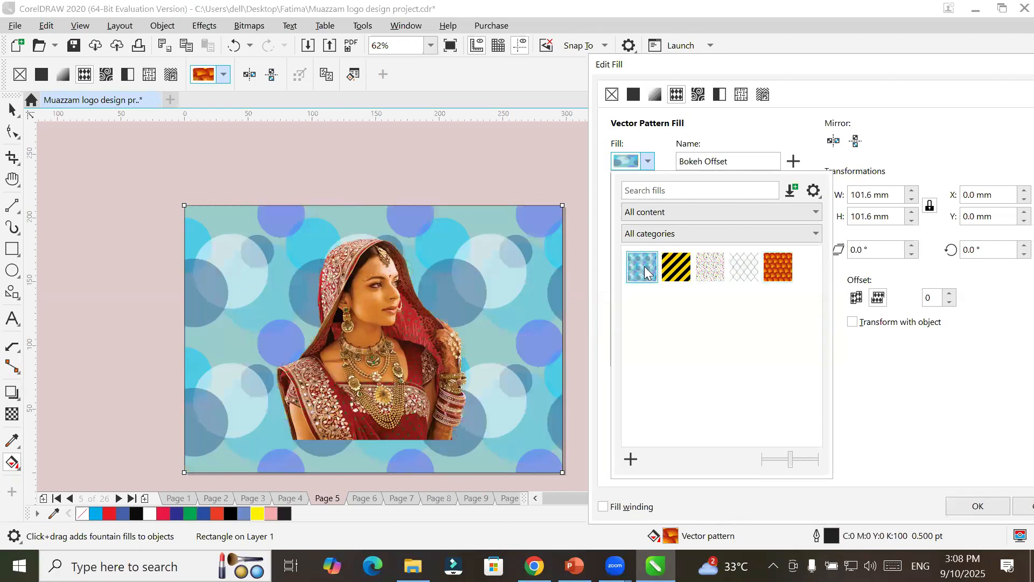
click(680, 275)
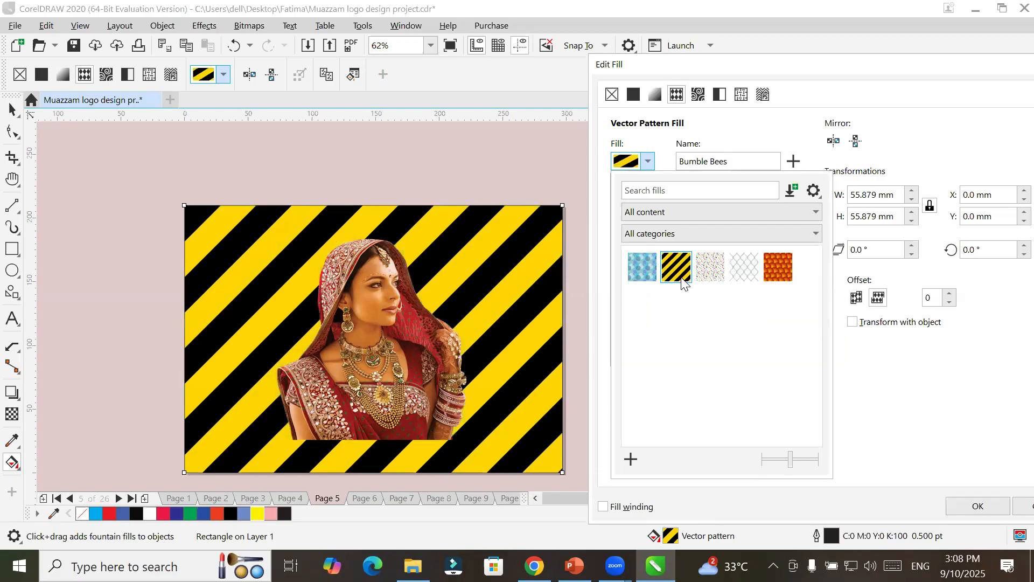
click(718, 274)
click(748, 276)
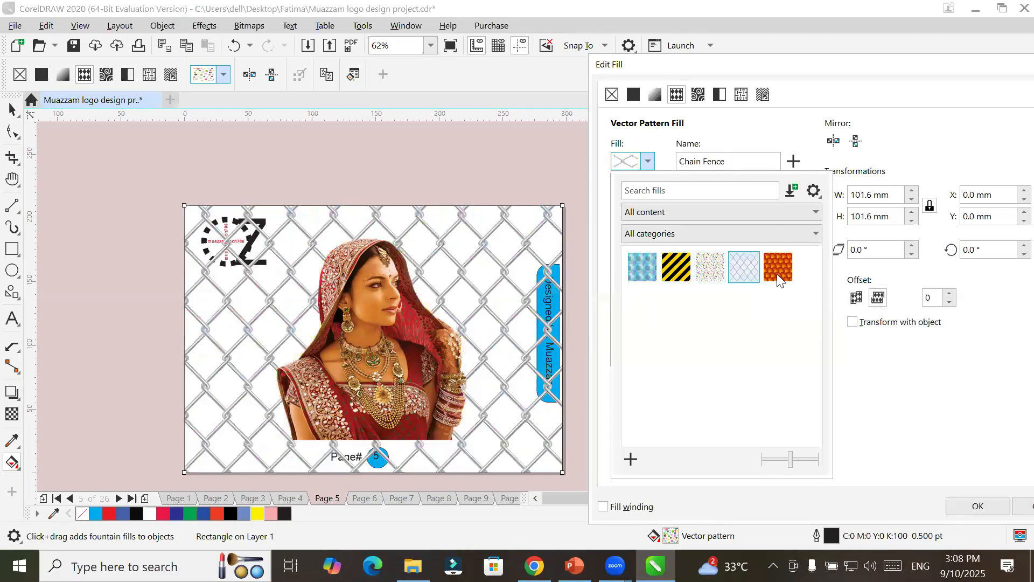
click(784, 273)
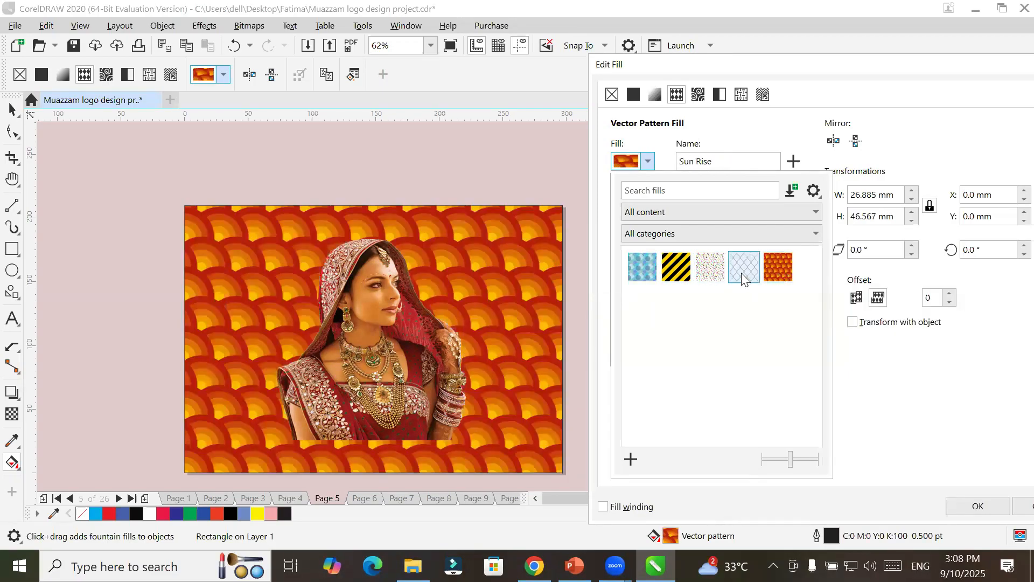
click(743, 277)
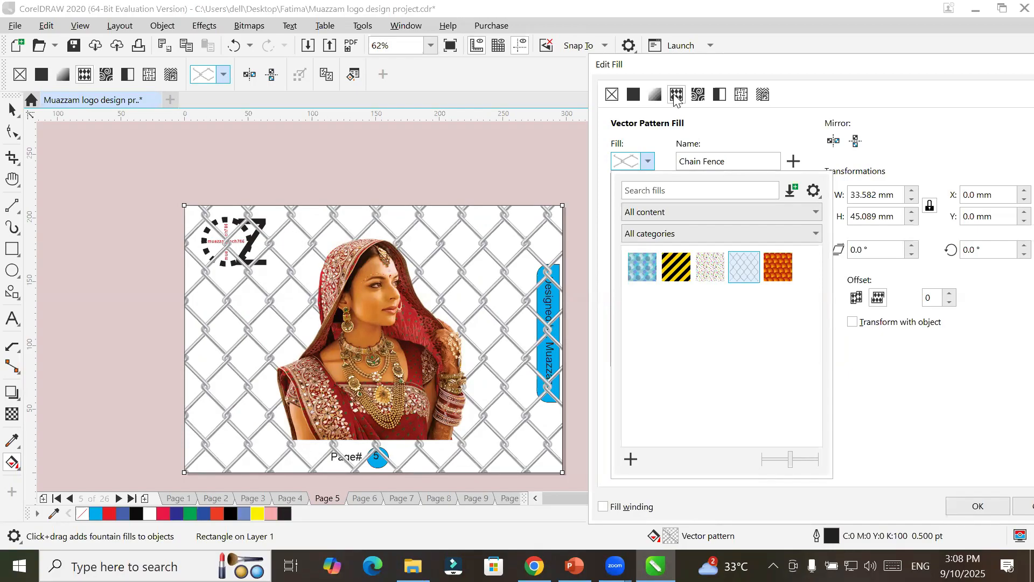
Switch the rectangle to a bitmap pattern fill, try the gray presets including Concrete, and choose Bricks.
click(697, 100)
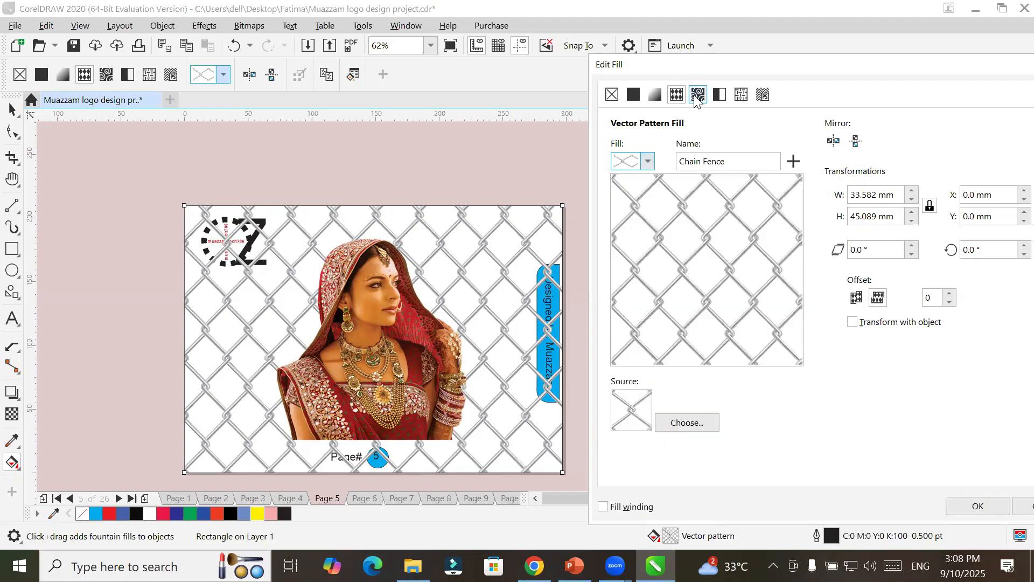
click(696, 100)
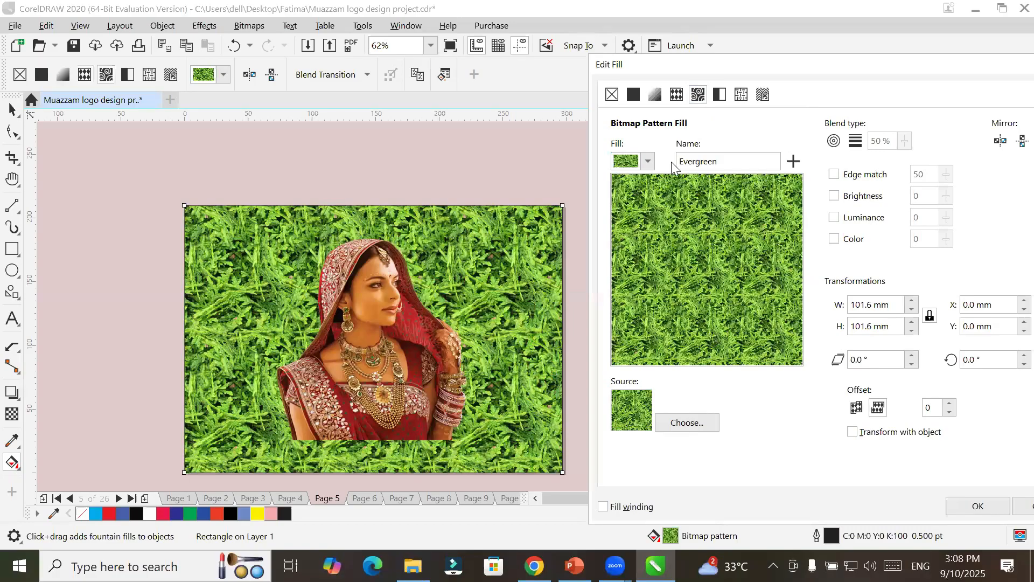
click(648, 162)
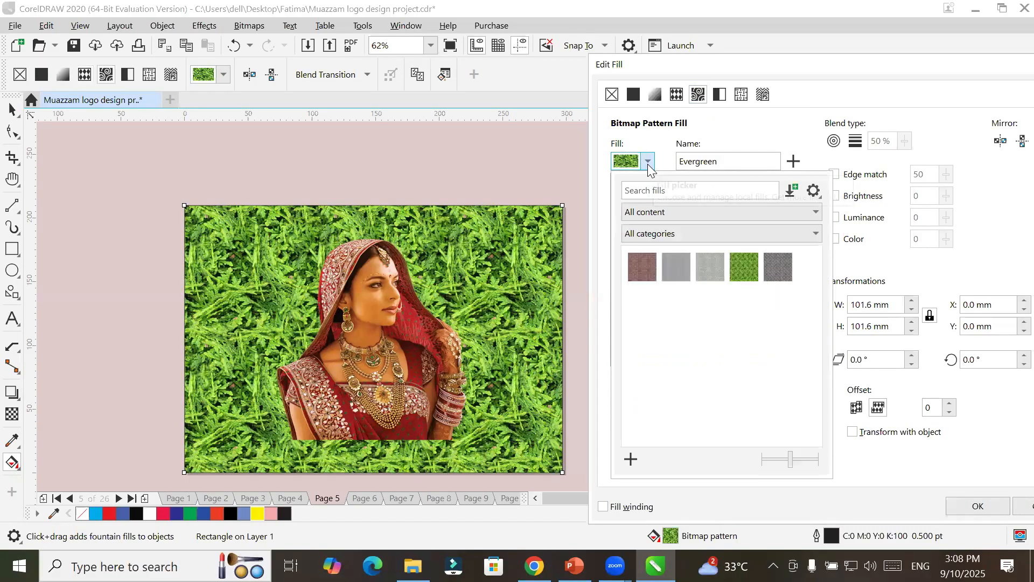
click(684, 276)
click(707, 273)
click(769, 268)
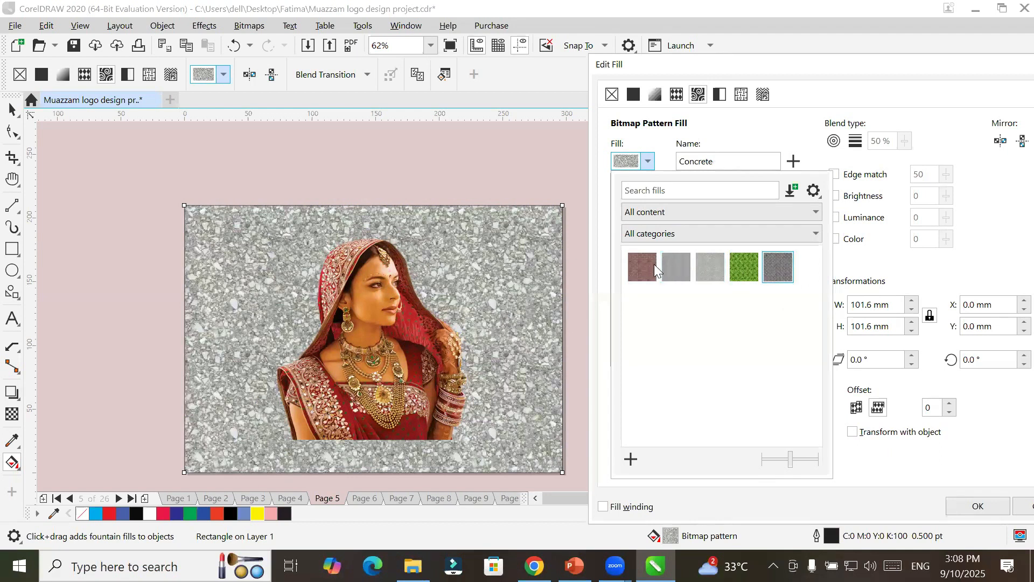
click(650, 265)
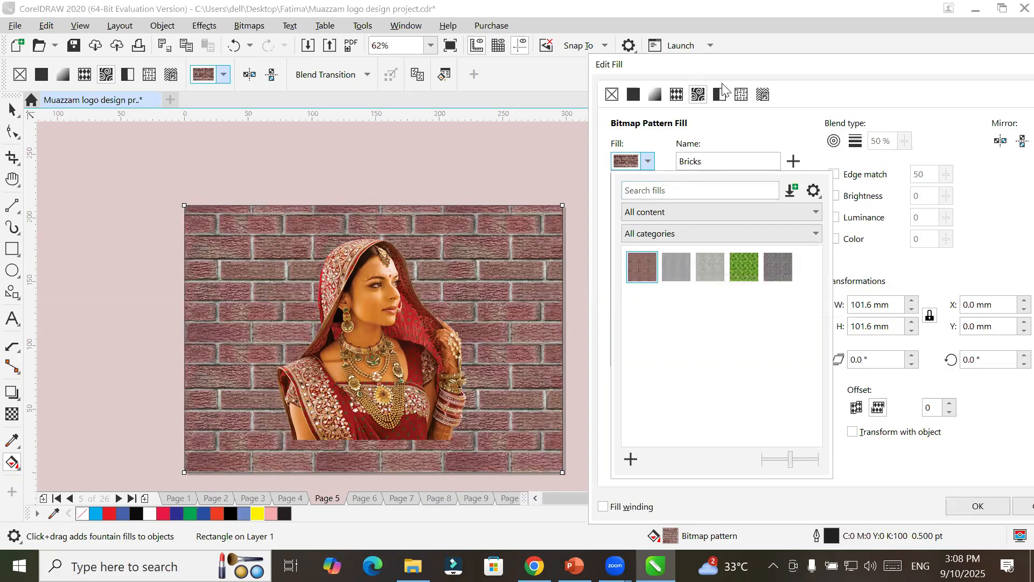
click(699, 95)
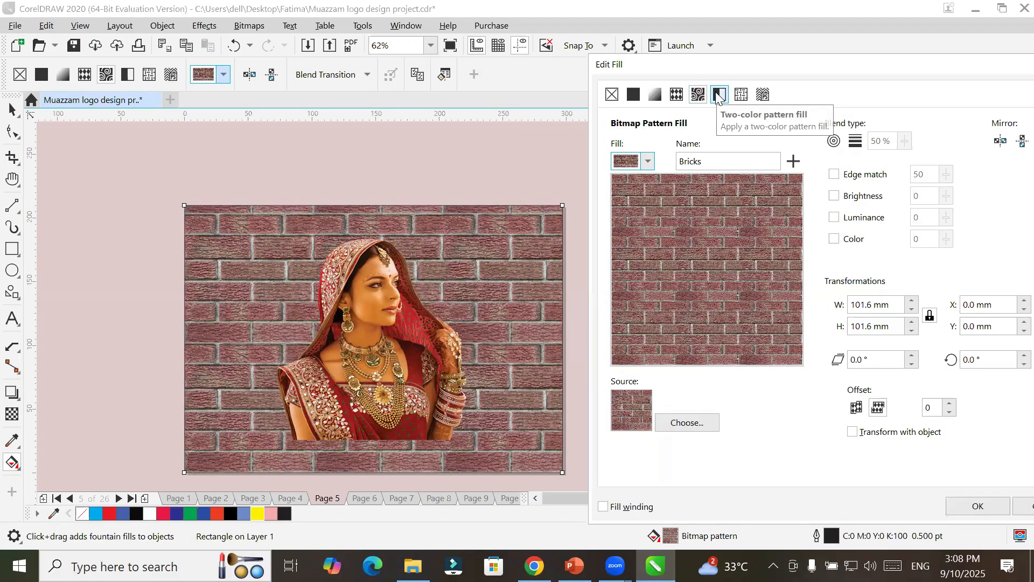
Switch the rectangle to a two-color pattern fill, trying the brick pattern and the heart pattern.
click(718, 95)
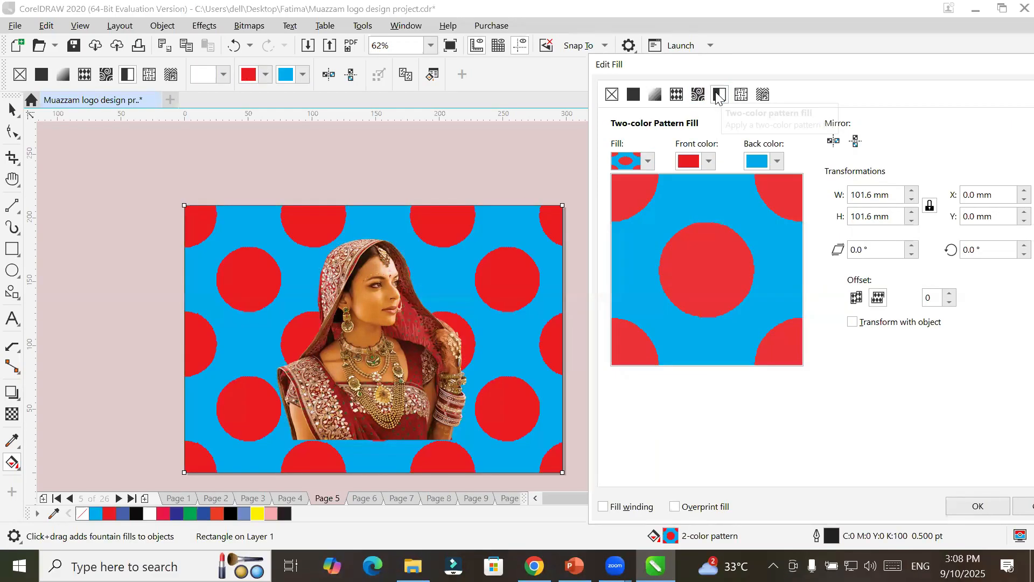
click(648, 161)
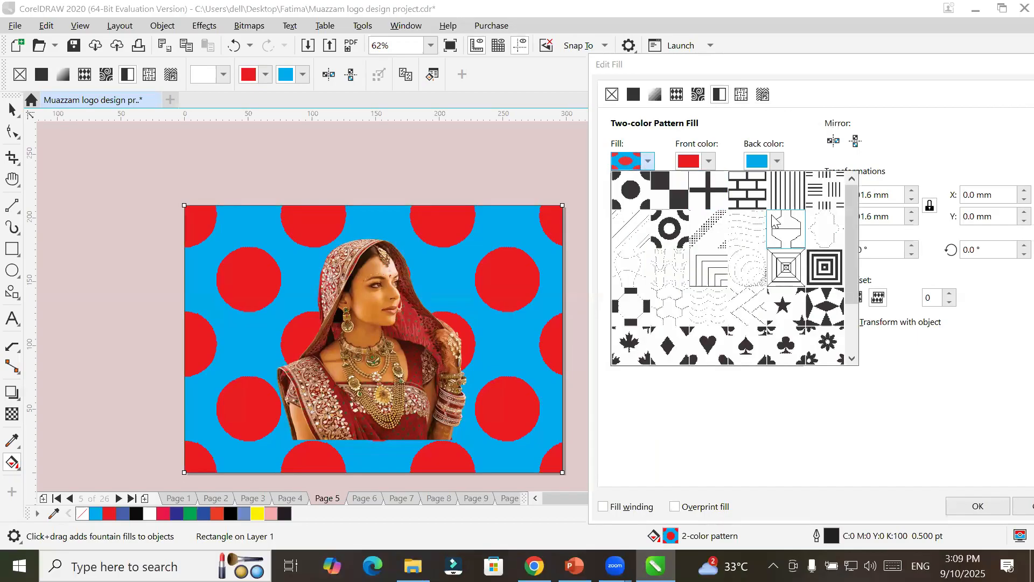
click(747, 189)
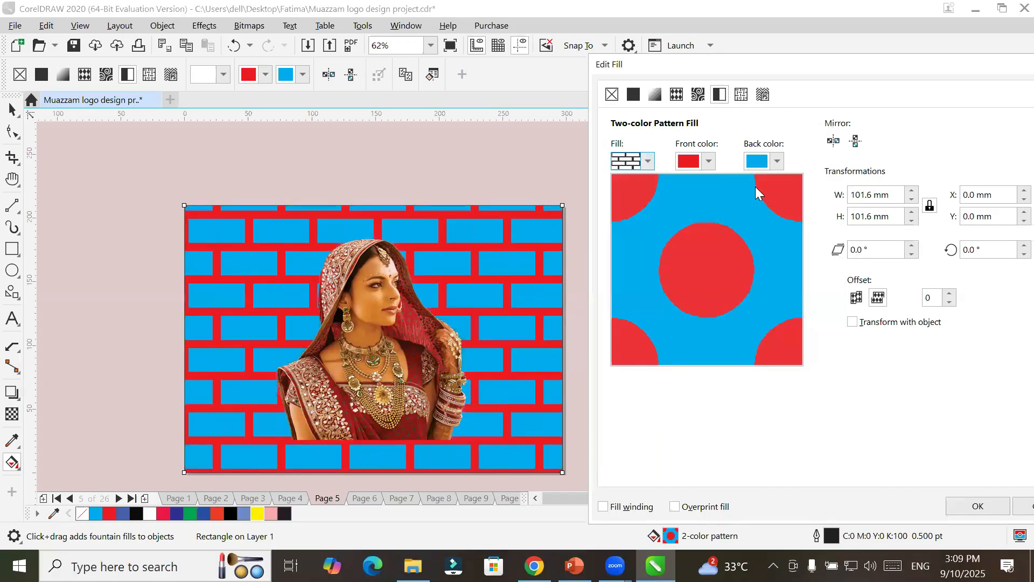
click(648, 161)
click(709, 346)
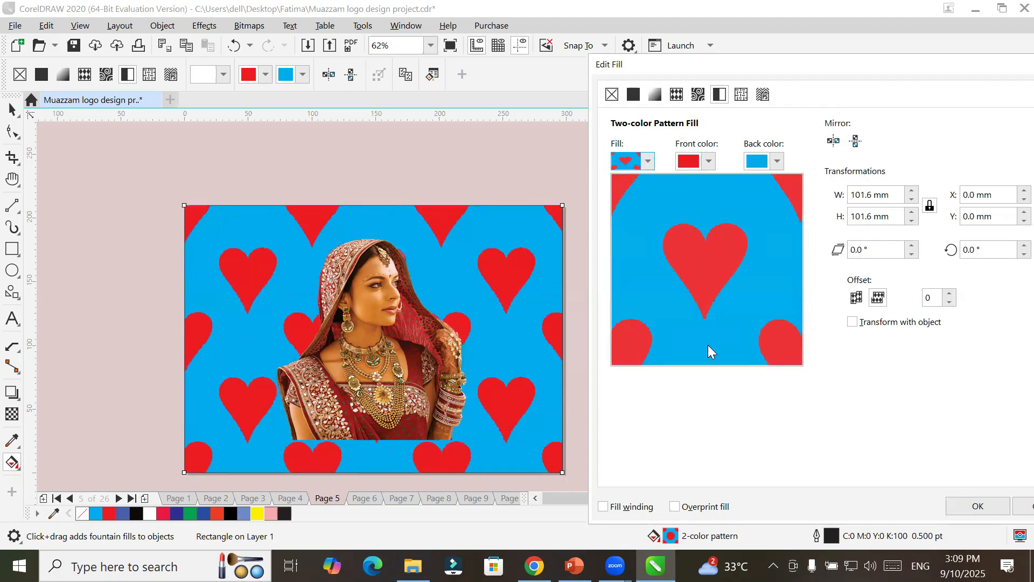
Try the flower pattern and the diagonal lattice pattern in the rectangle's two-color fill.
click(648, 161)
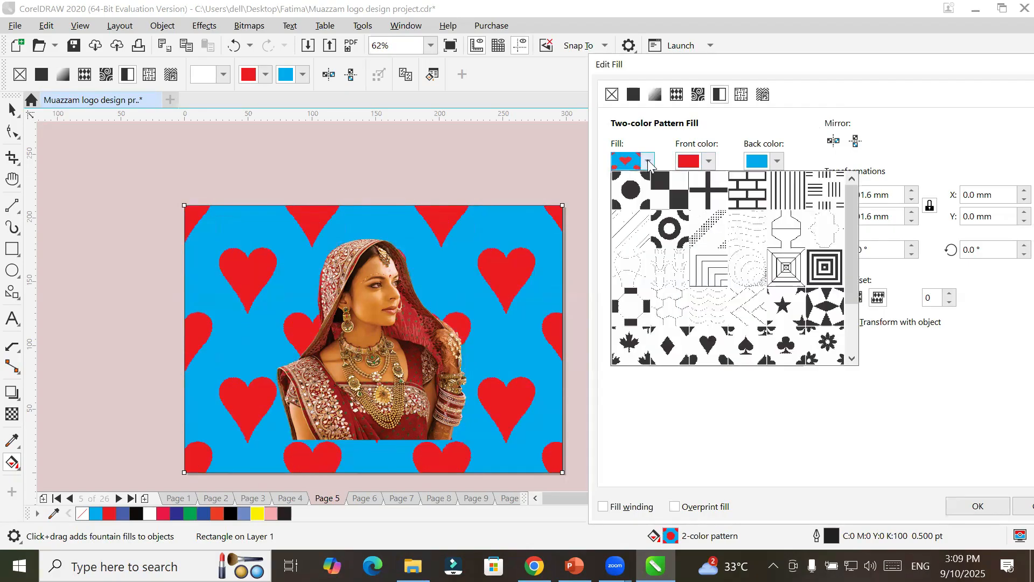
click(832, 345)
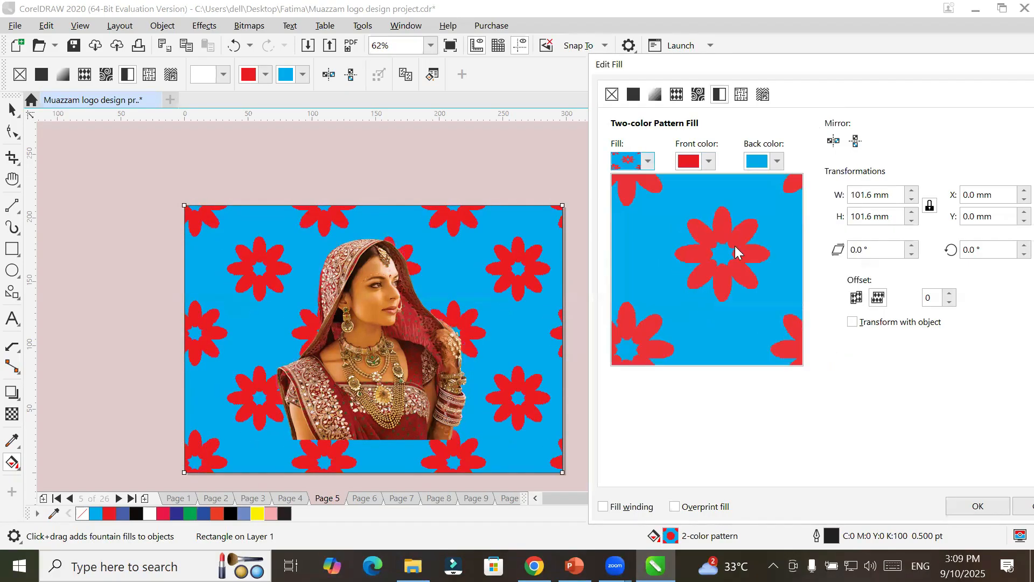
click(648, 161)
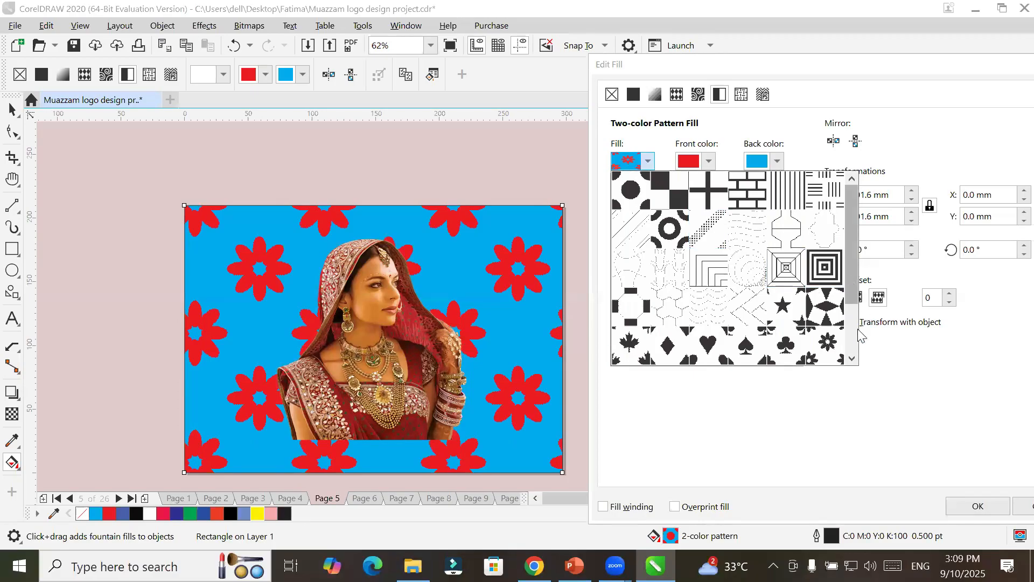
scroll(791, 347, down, 1)
click(664, 344)
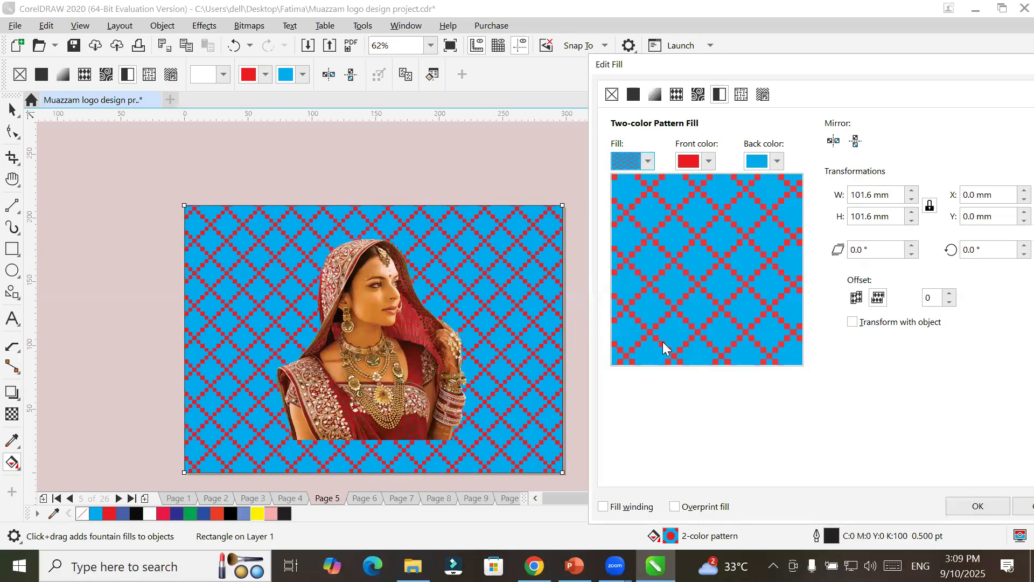
Choose the large dot pattern for the two-color fill and set its front color to green.
click(648, 162)
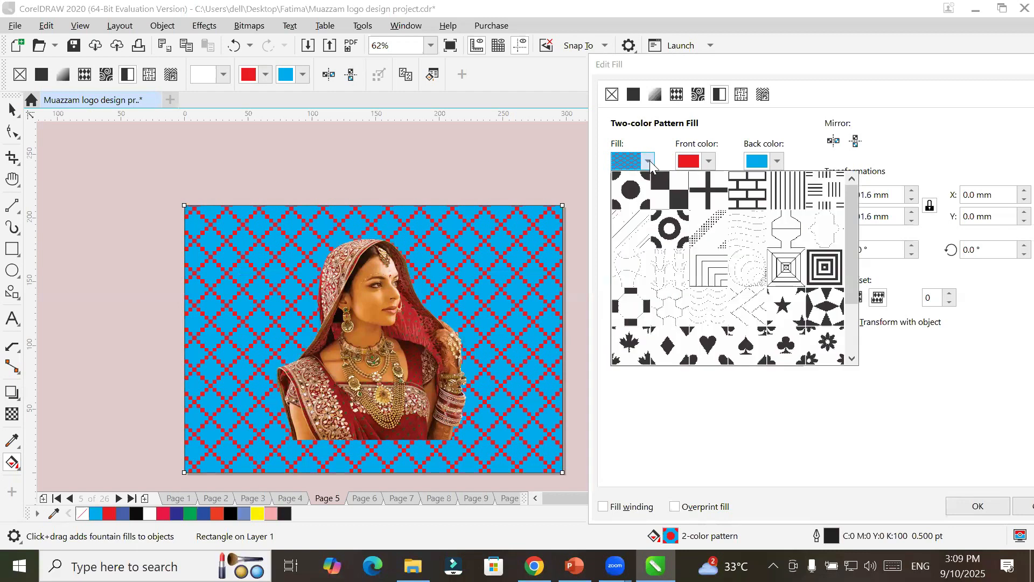
click(636, 196)
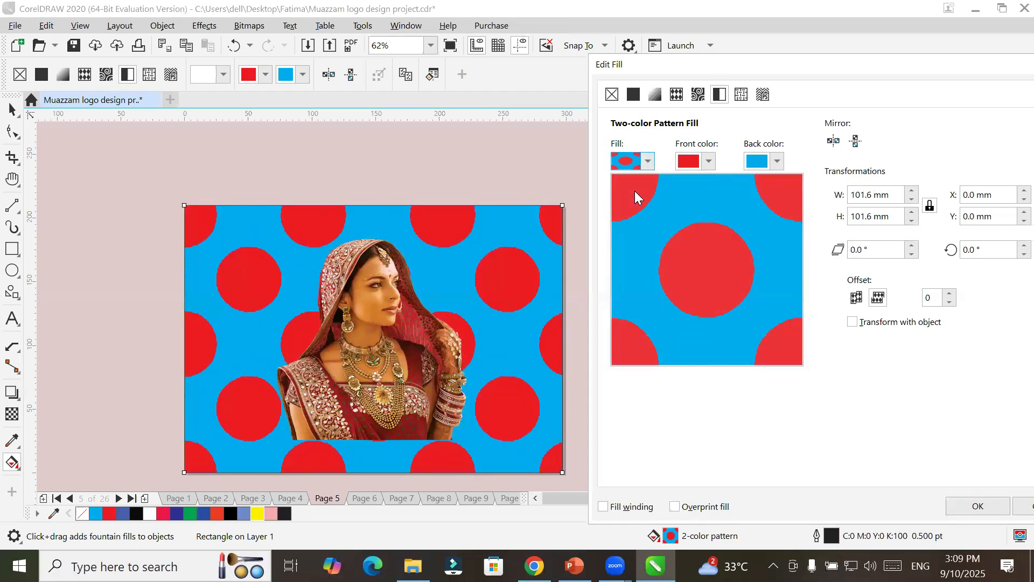
click(709, 161)
click(830, 238)
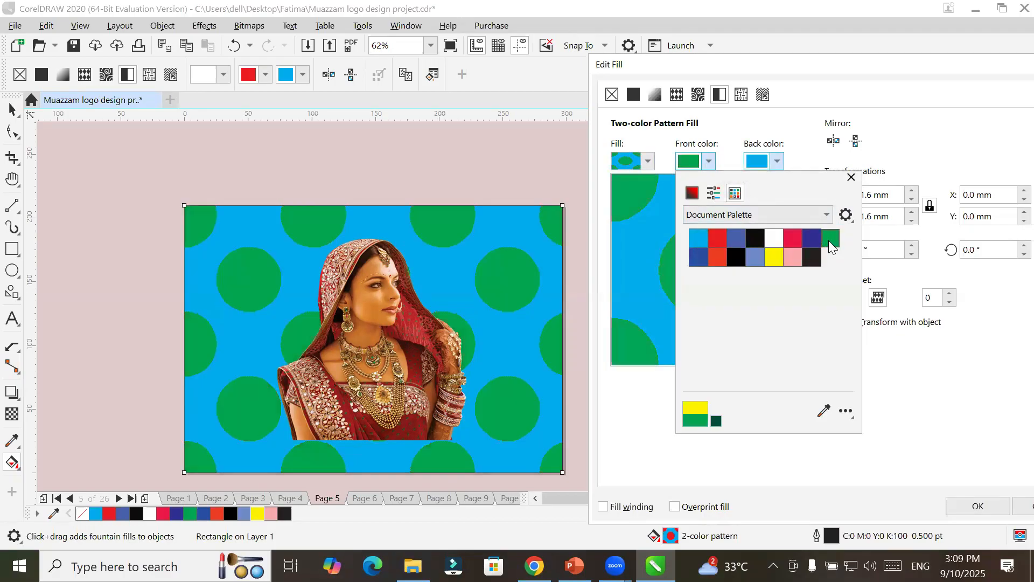
Set the back color of the rectangle's two-color dot pattern to yellow and apply the fill.
click(777, 164)
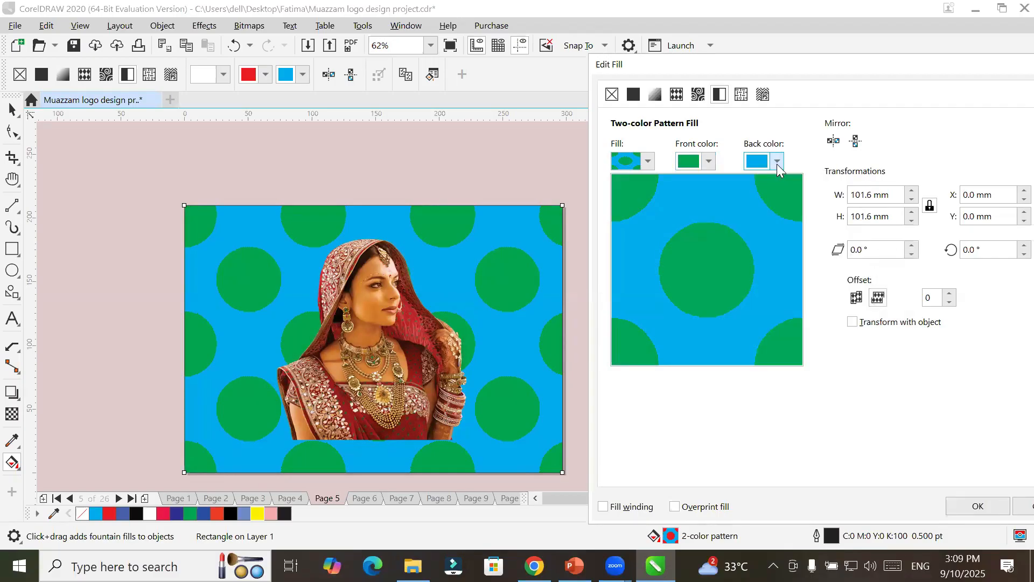
click(777, 164)
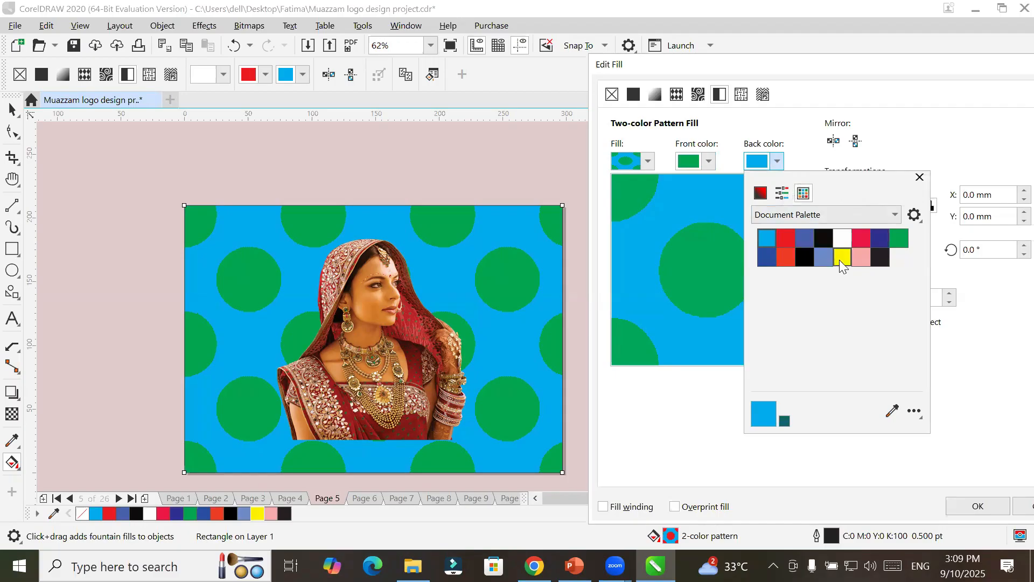
click(840, 258)
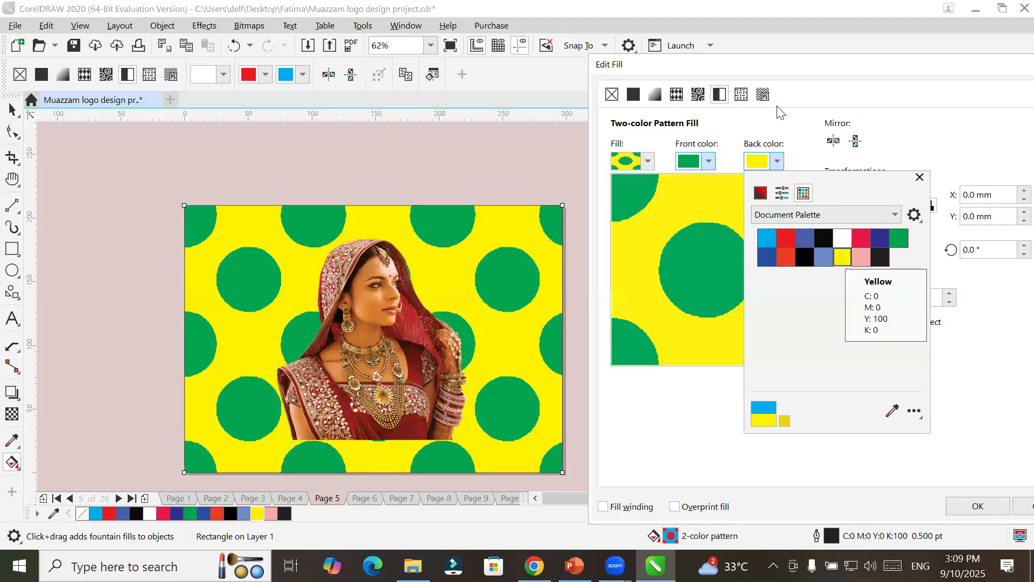
click(786, 126)
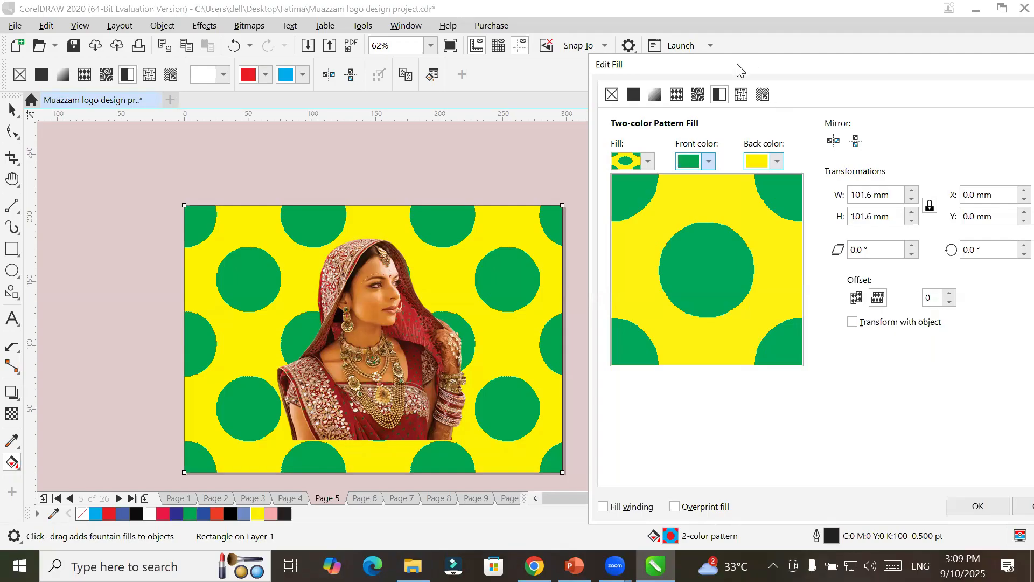
drag(738, 64, 680, 60)
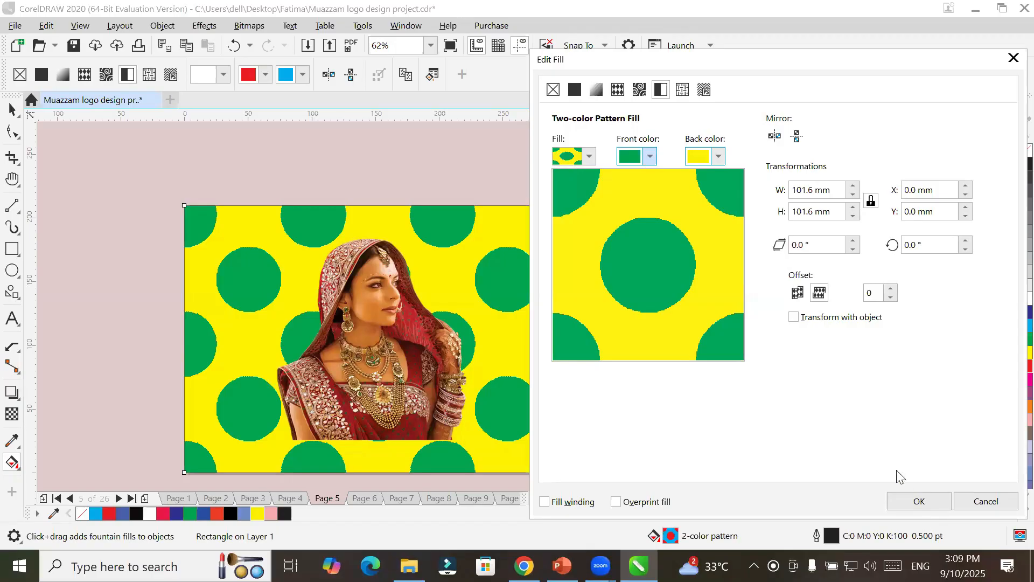
click(916, 500)
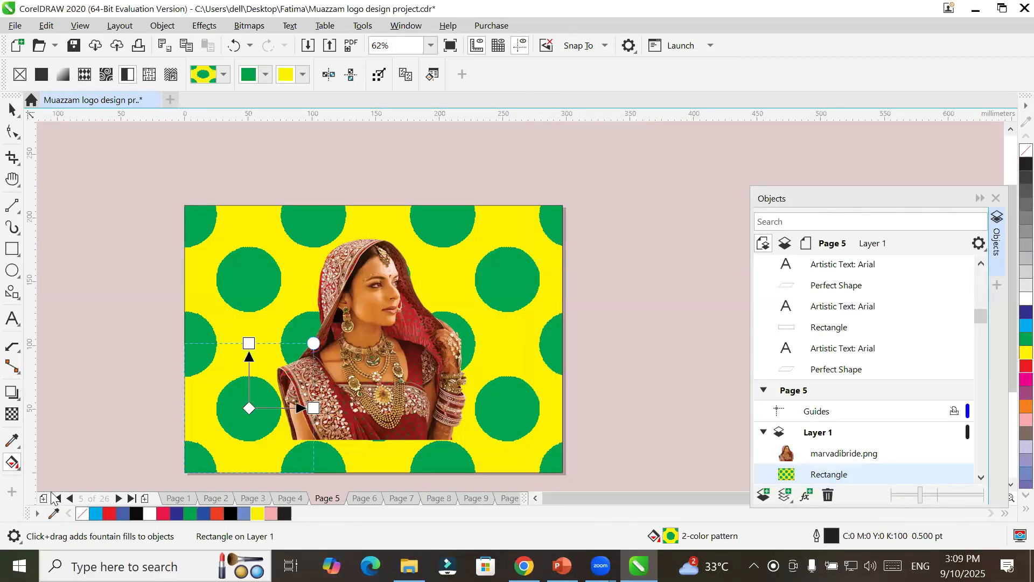
Insert a new page before the current page 5 and draw an ellipse about 117 by 122 mm near its center.
click(44, 498)
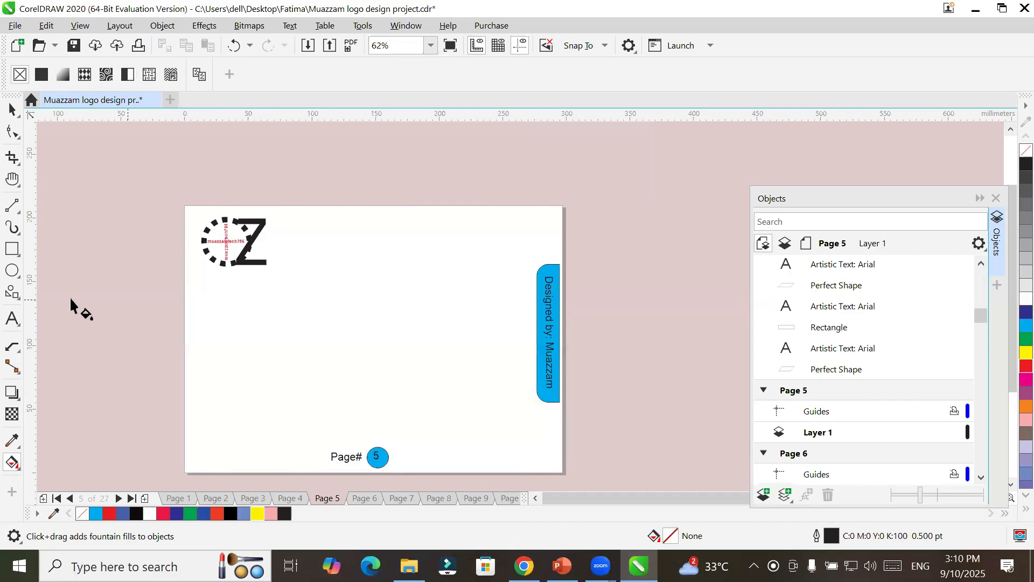
click(12, 270)
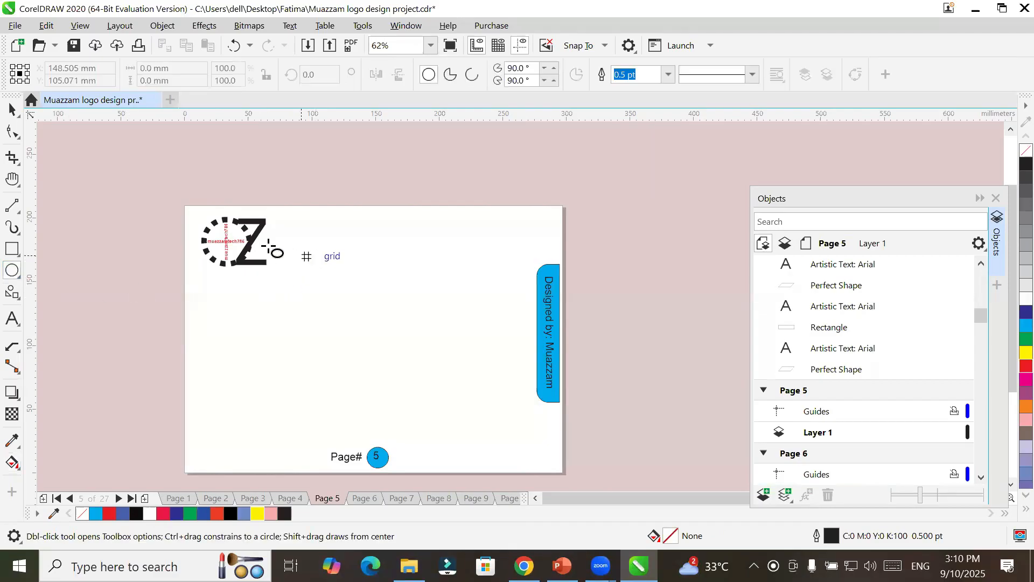
drag(305, 242, 457, 397)
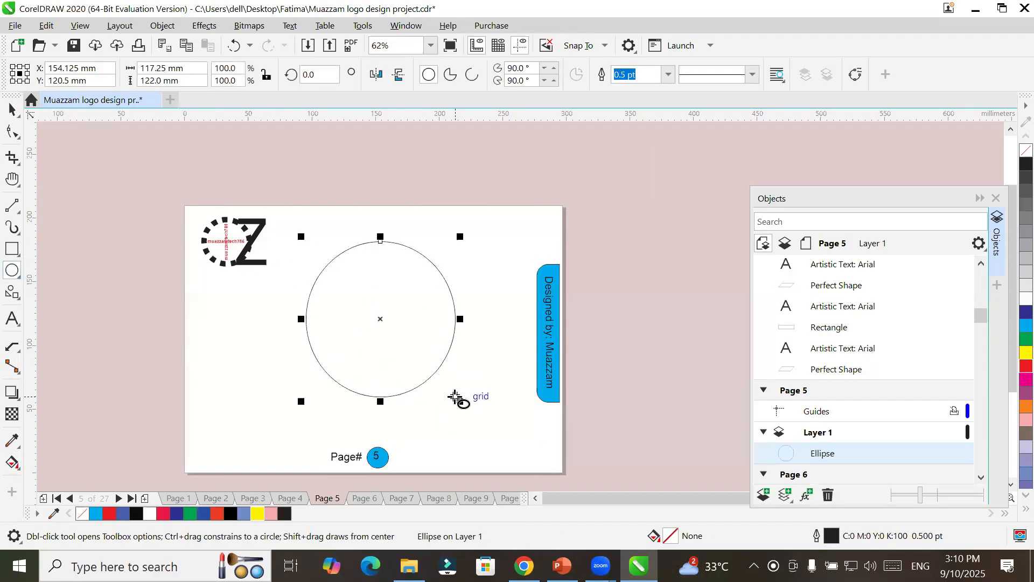
Use the Interactive Fill tool to try uniform, fountain, vector, bitmap and two-color pattern fills on the ellipse, ending with a texture fill.
click(7, 470)
click(64, 474)
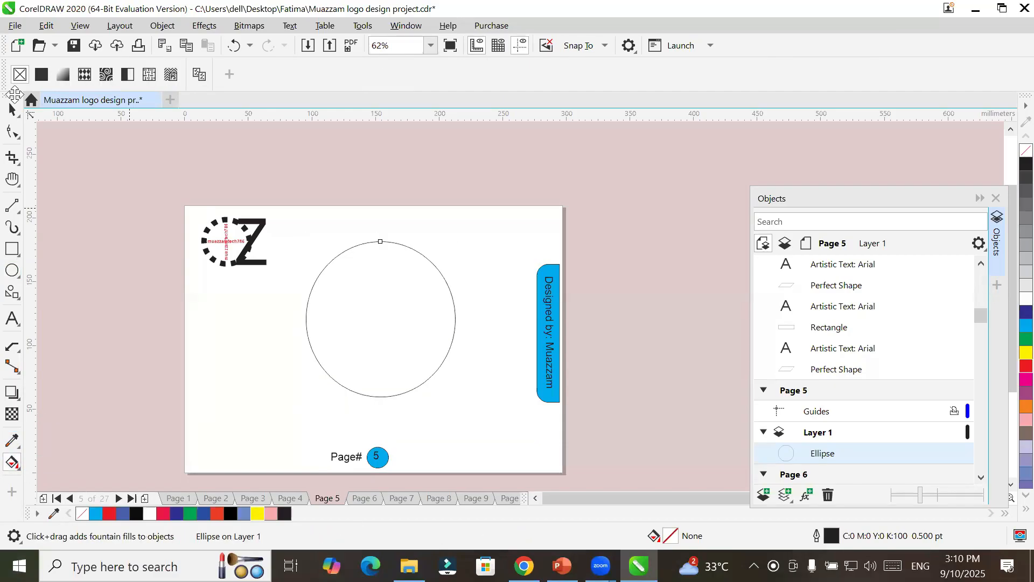
click(42, 74)
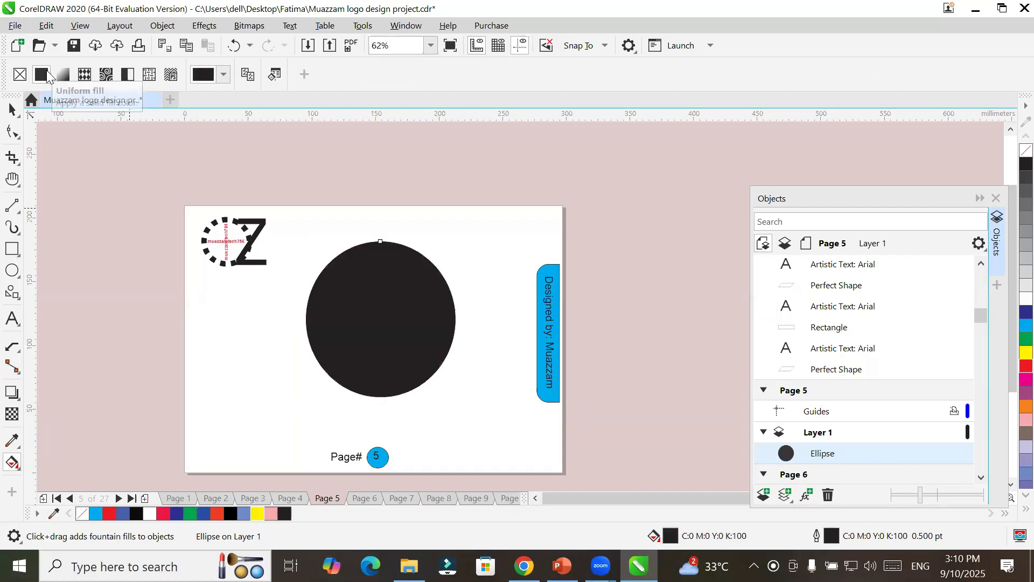
click(63, 77)
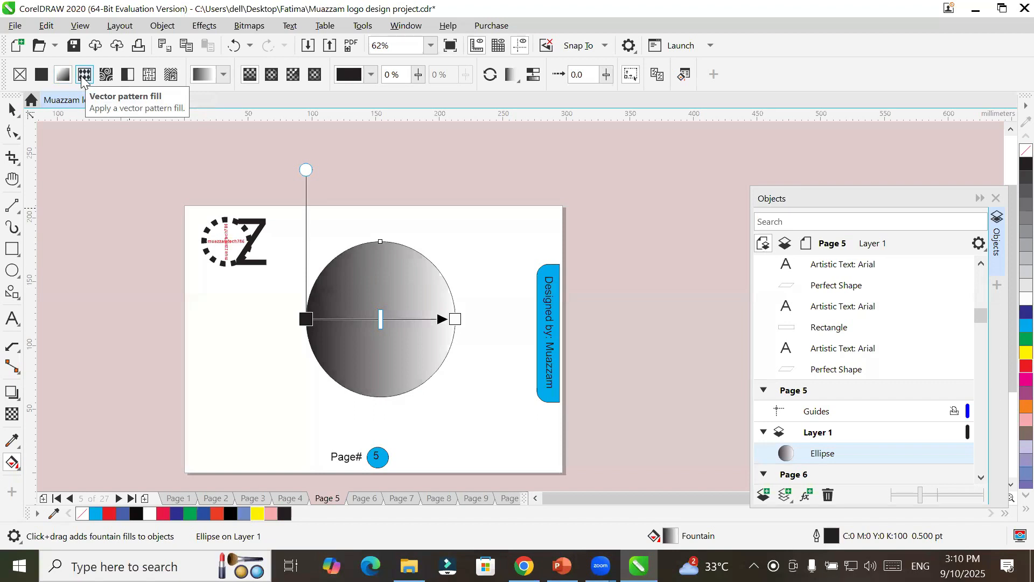
click(84, 78)
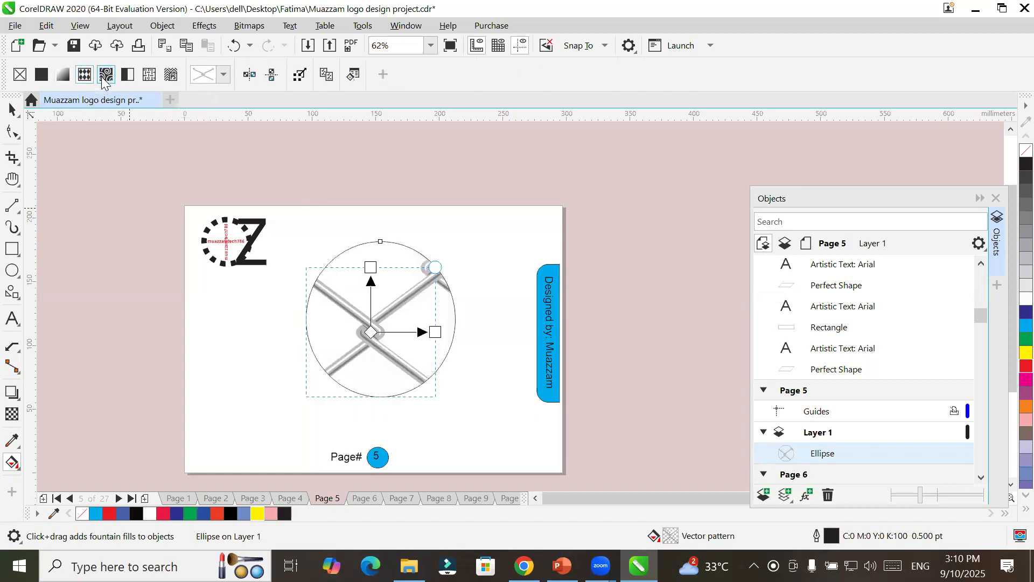
click(105, 79)
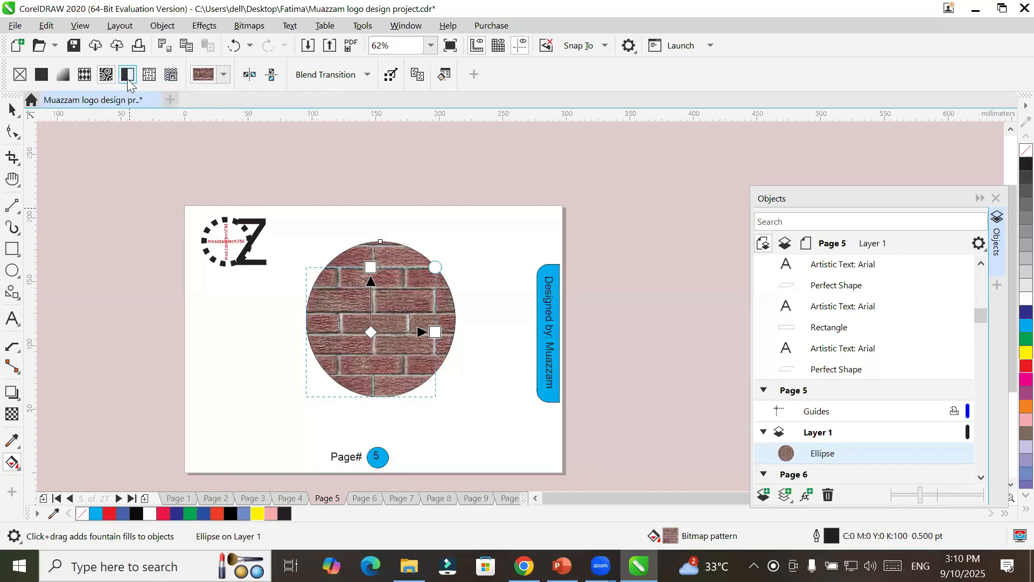
click(128, 77)
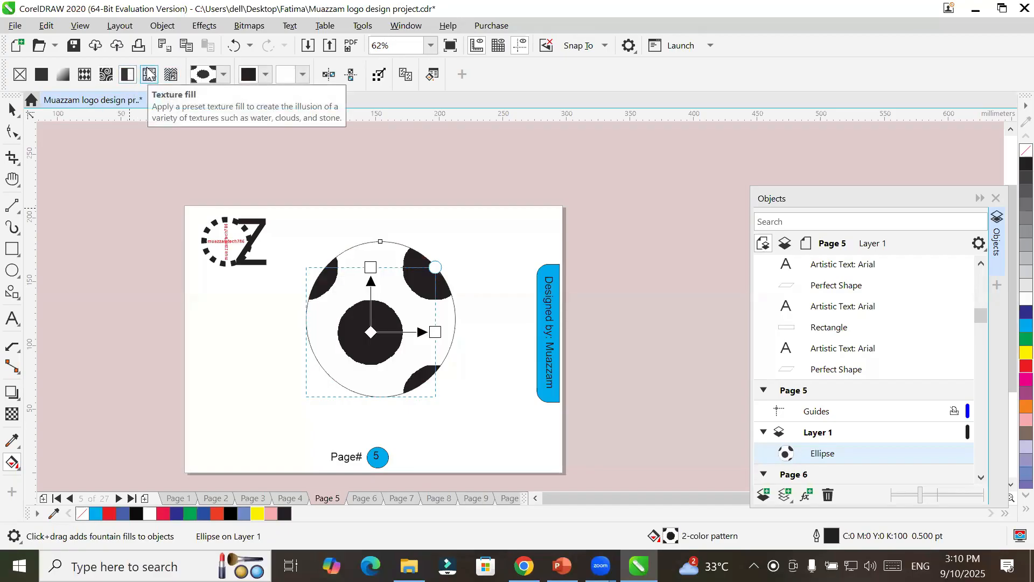
click(149, 76)
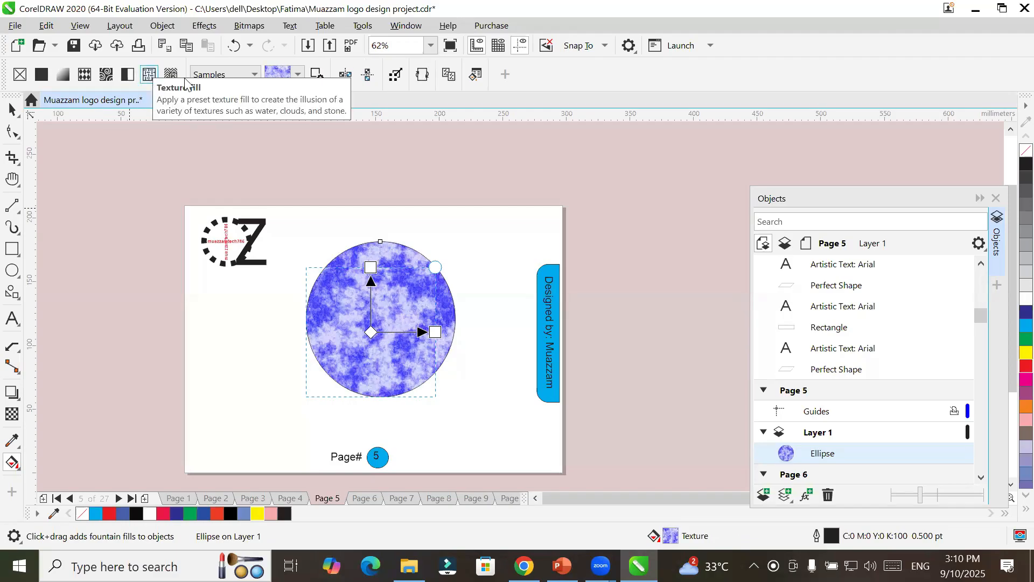
Try the black-red-magenta and speckled teal presets from the Samples texture library on the ellipse, and choose Air brush.
click(298, 74)
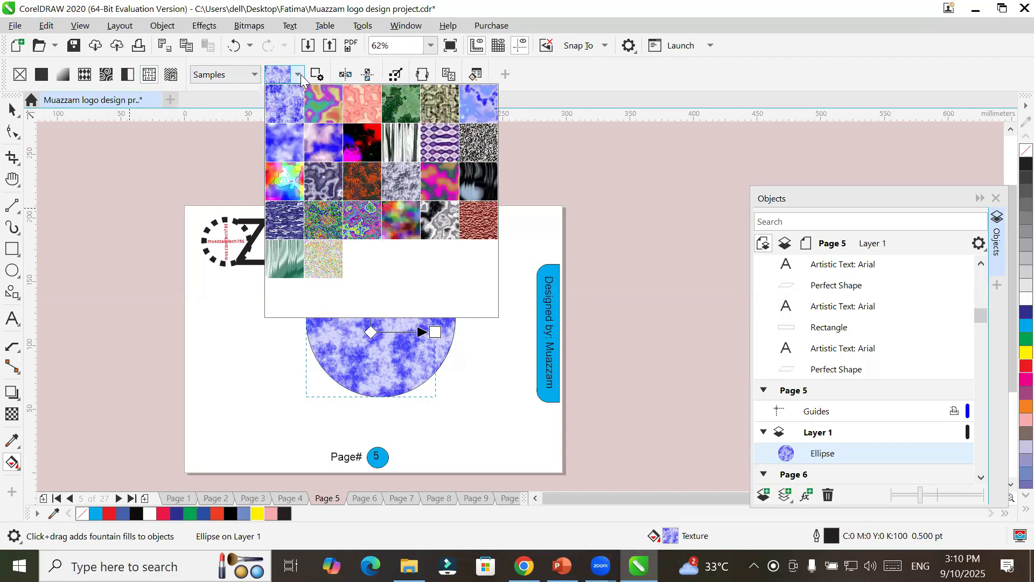
click(354, 137)
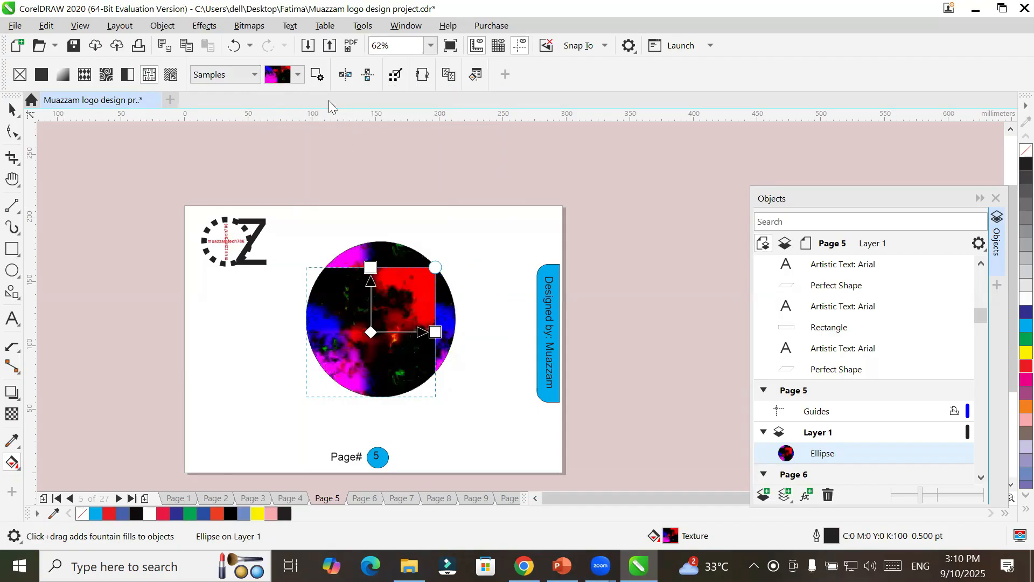
click(298, 74)
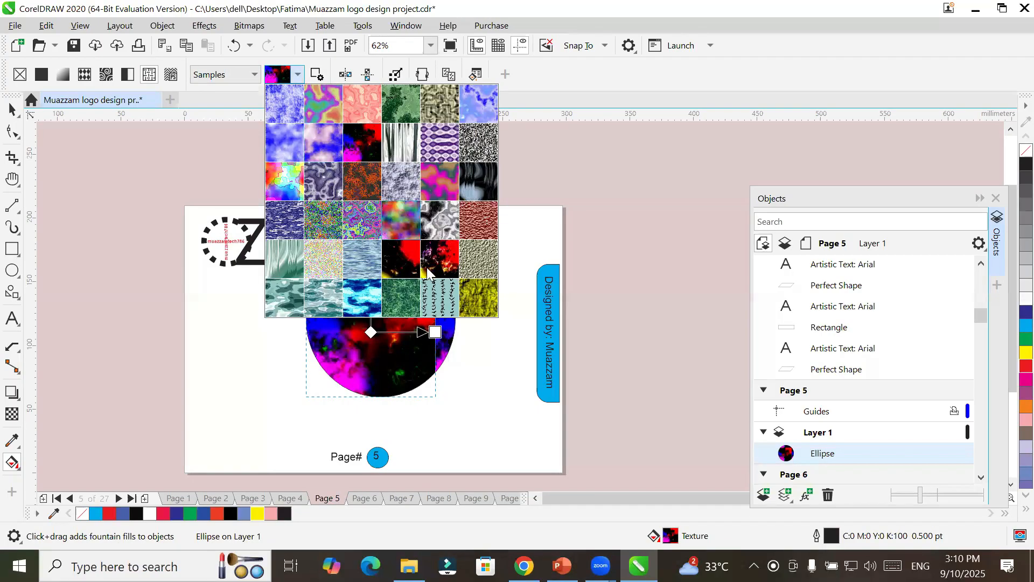
click(441, 300)
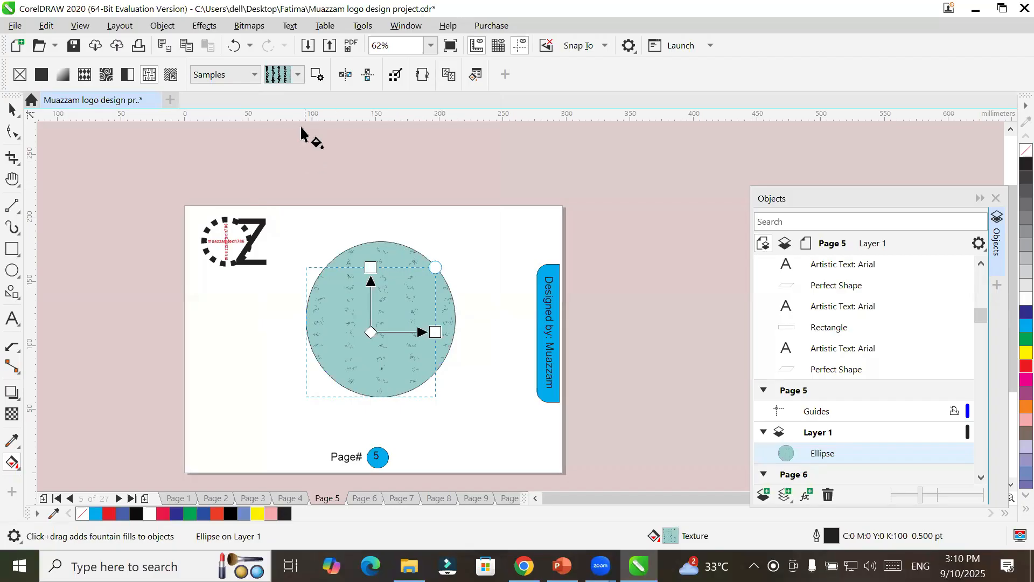
click(300, 71)
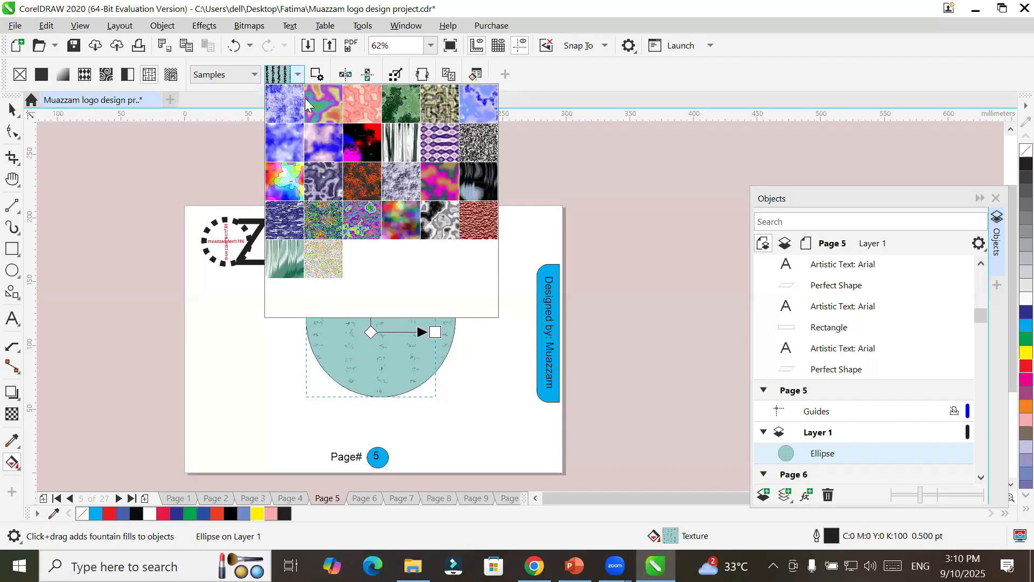
click(322, 105)
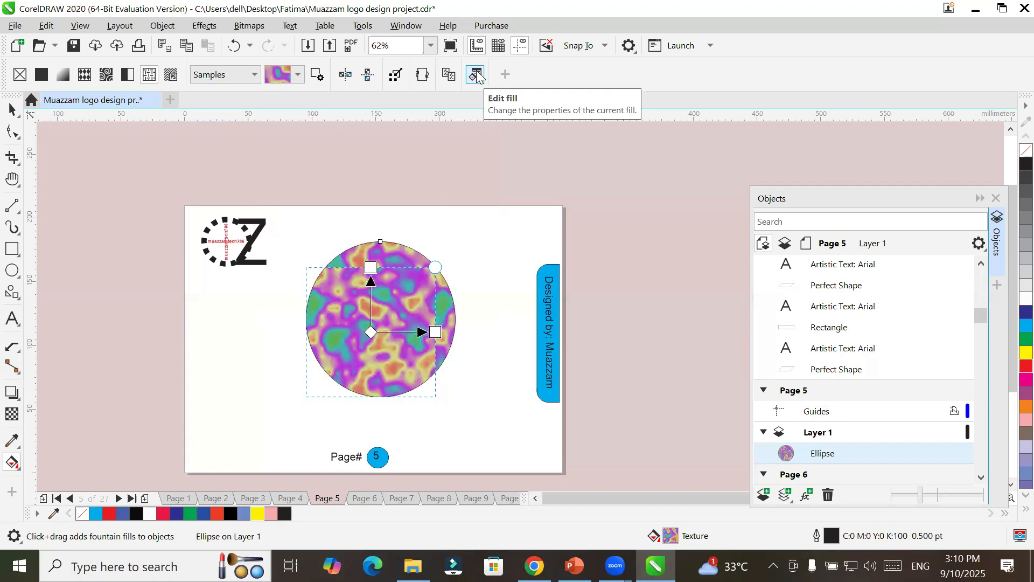
Edit the ellipse's Air brush texture, setting the lower sky color to violet-blue #5650AC and the lower cloud color to pink #E2829F.
click(476, 70)
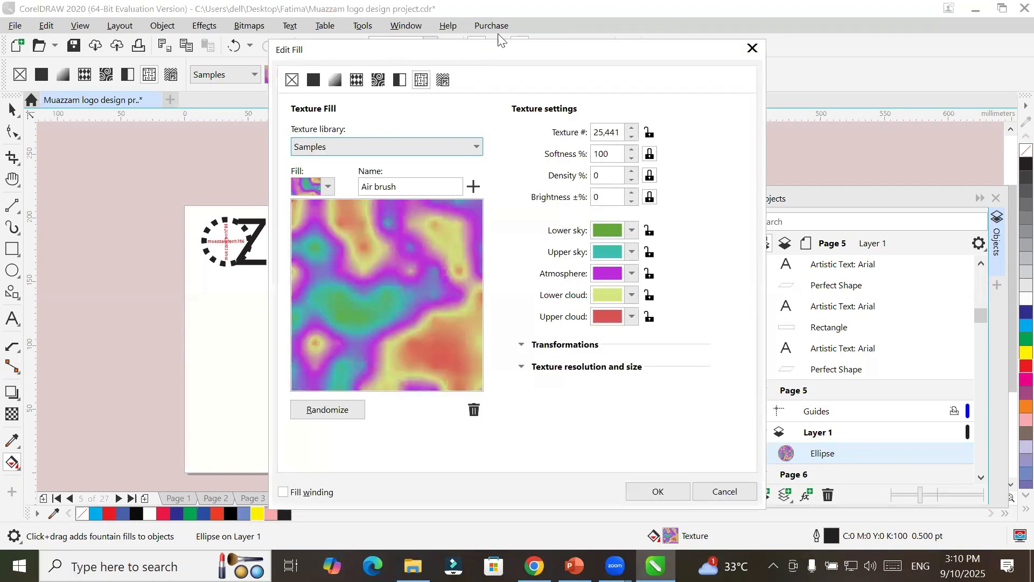
drag(492, 57, 707, 58)
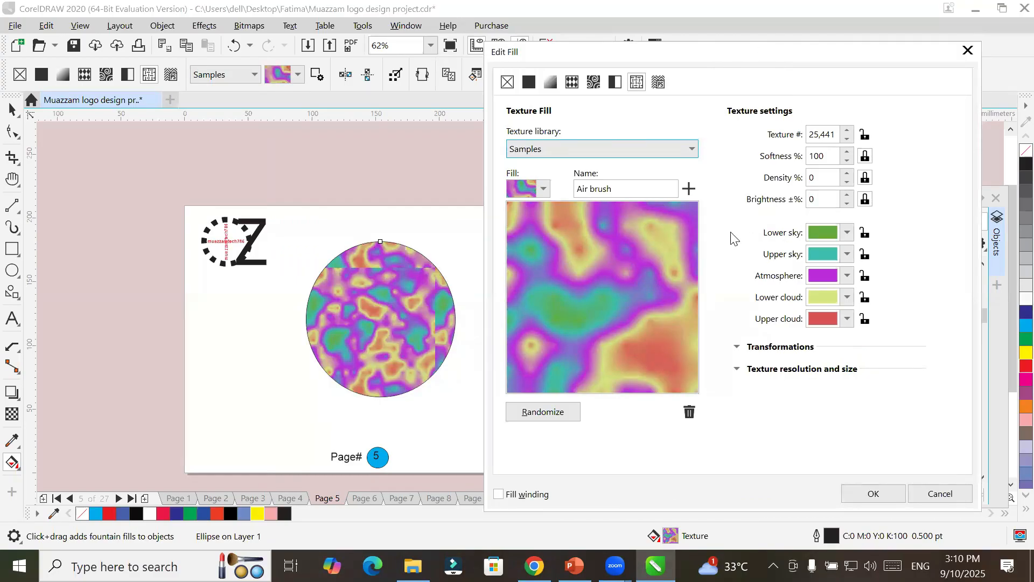
click(848, 234)
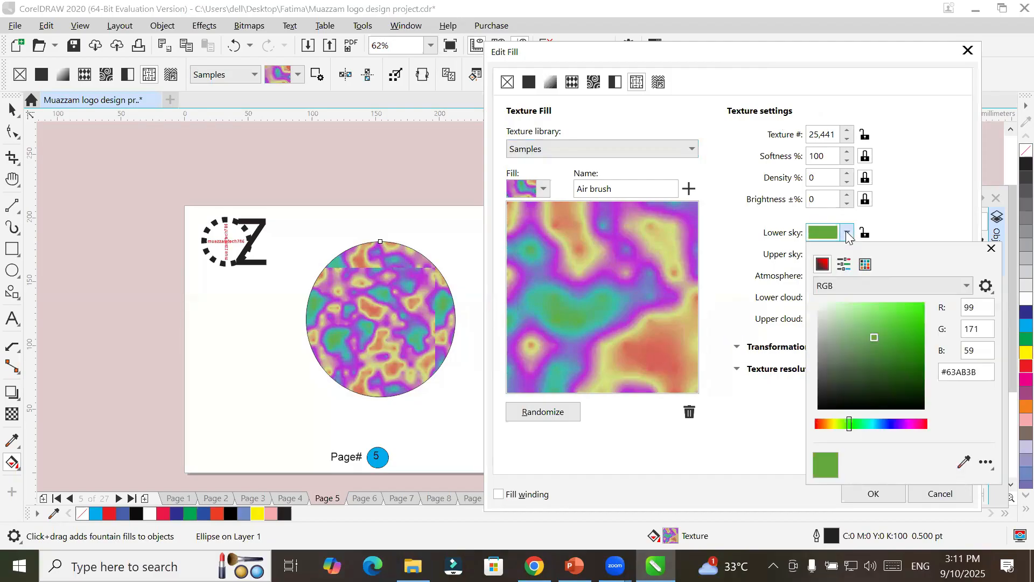
click(892, 424)
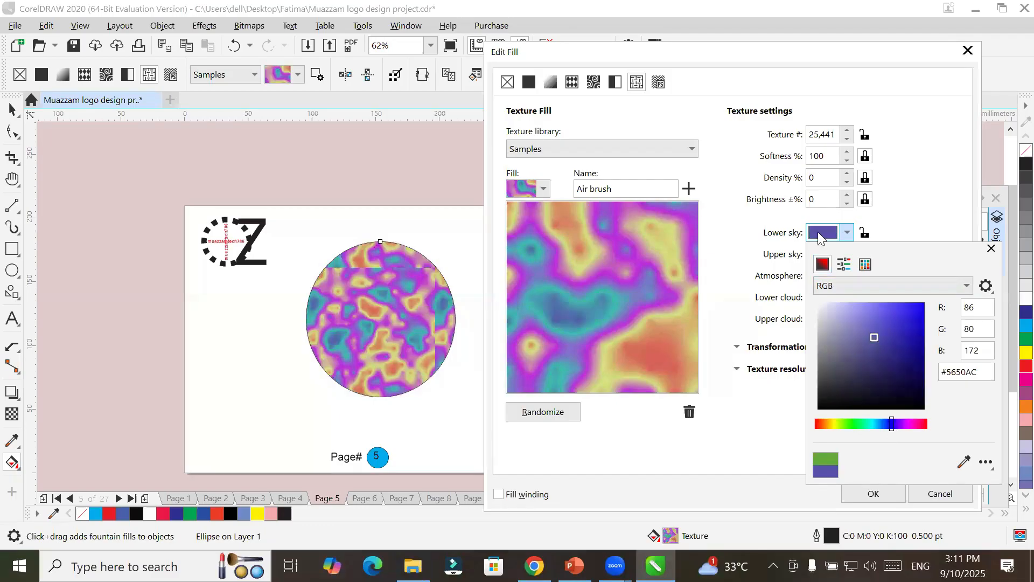
click(848, 232)
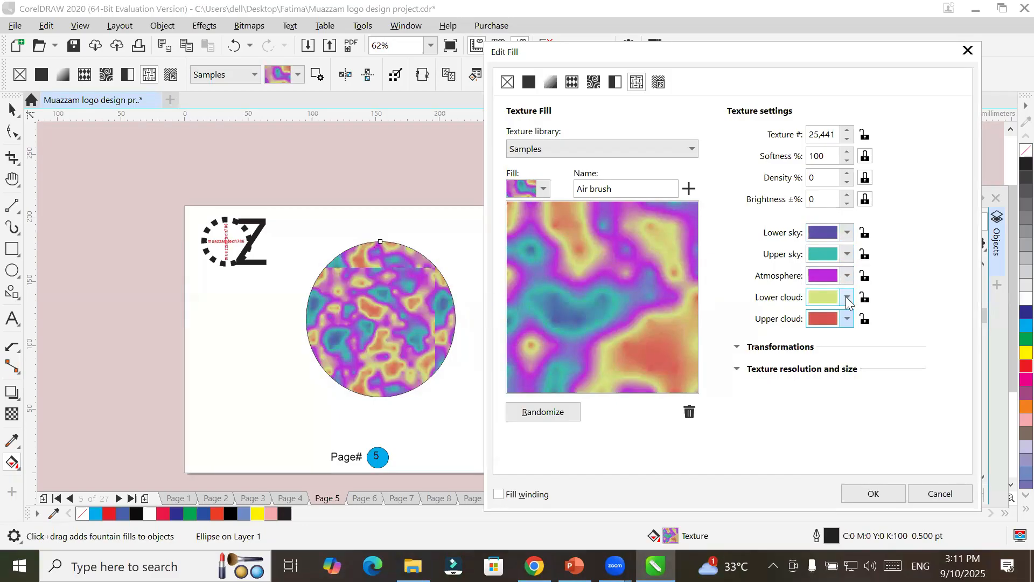
click(848, 298)
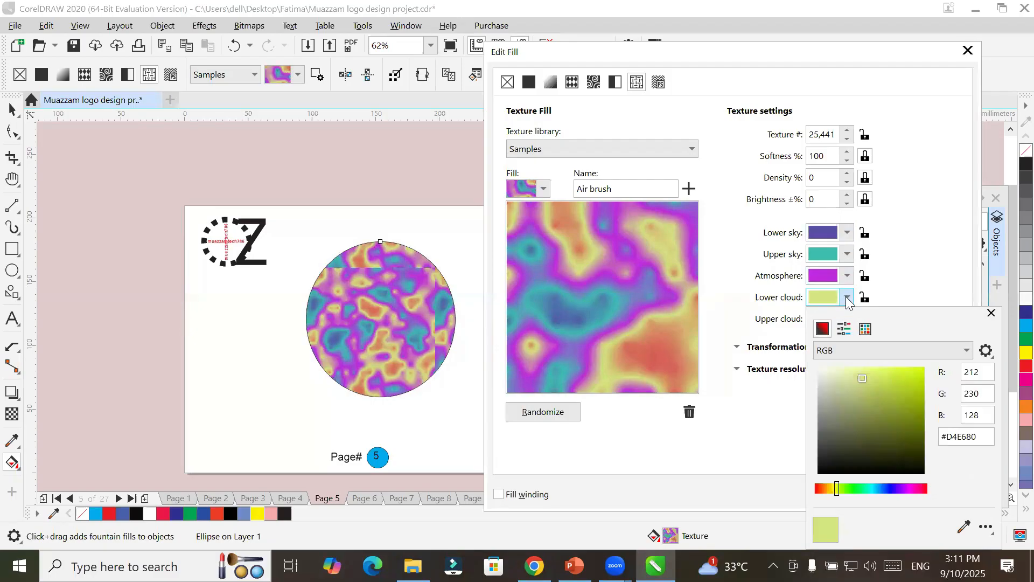
click(923, 488)
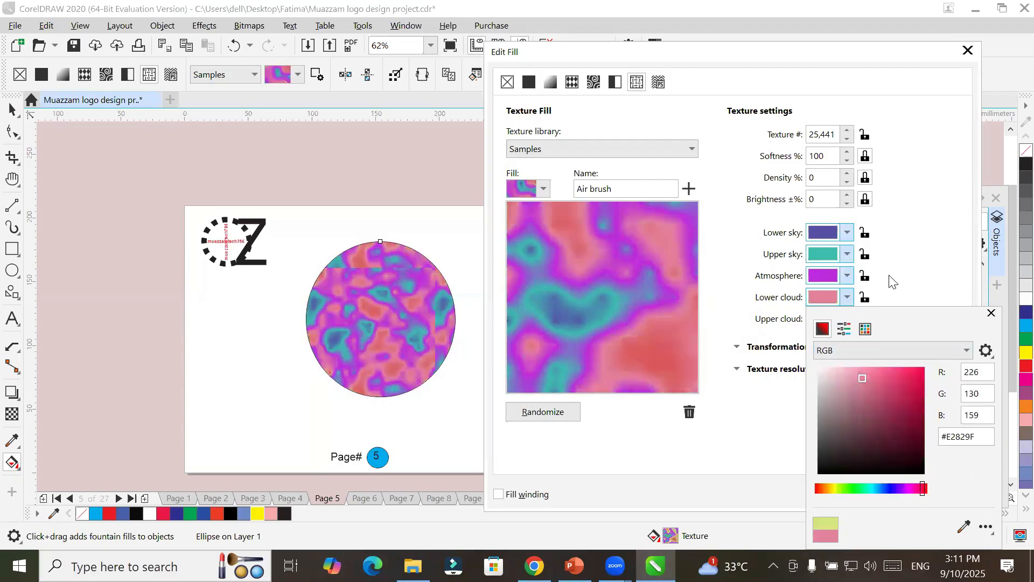
click(918, 268)
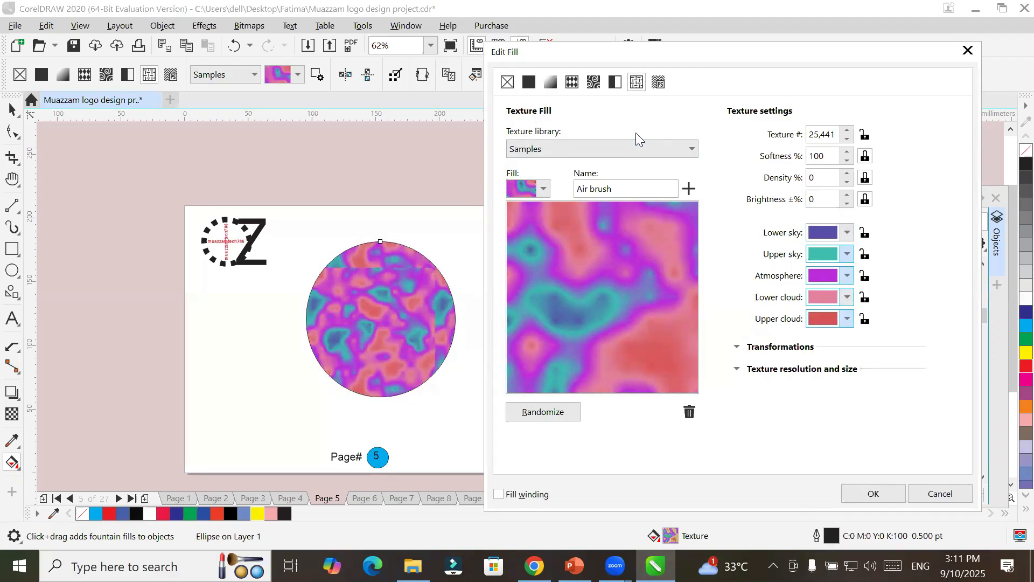
Change the ellipse's fill to PostScript, try the Birds, Bricks, Bubbles and Carpet textures, and apply CircleGrid.
click(659, 83)
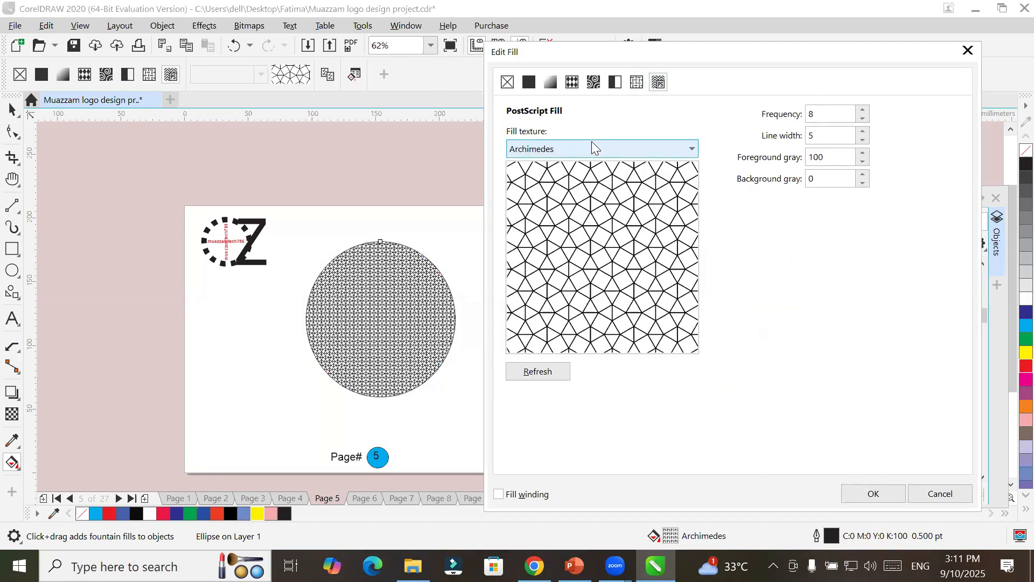
click(664, 150)
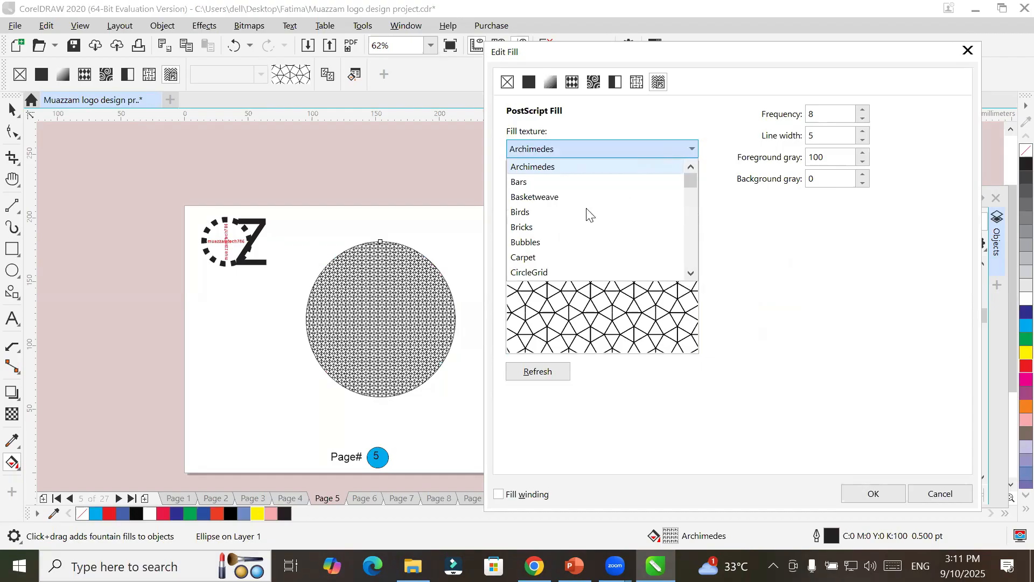
click(555, 213)
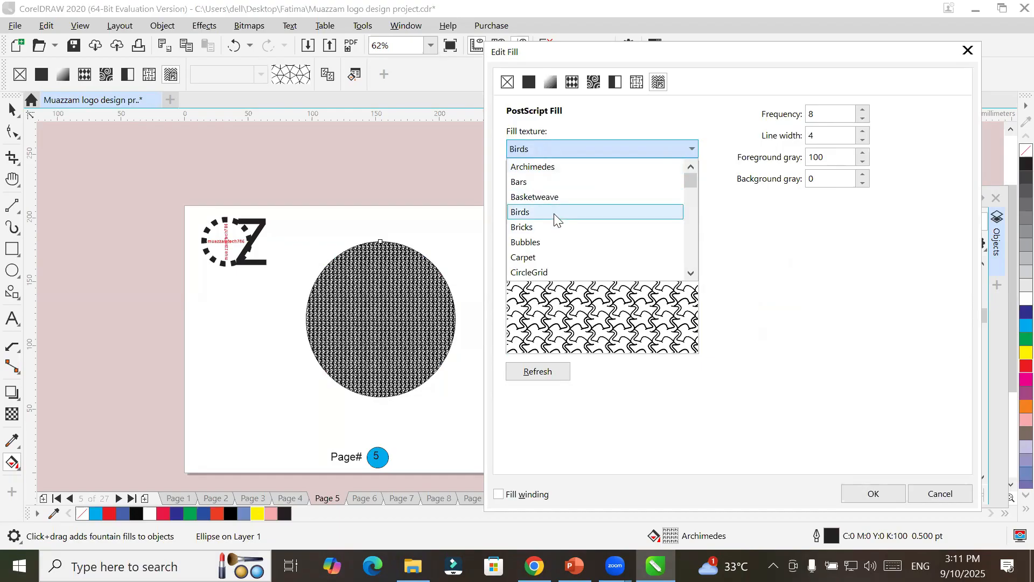
click(598, 227)
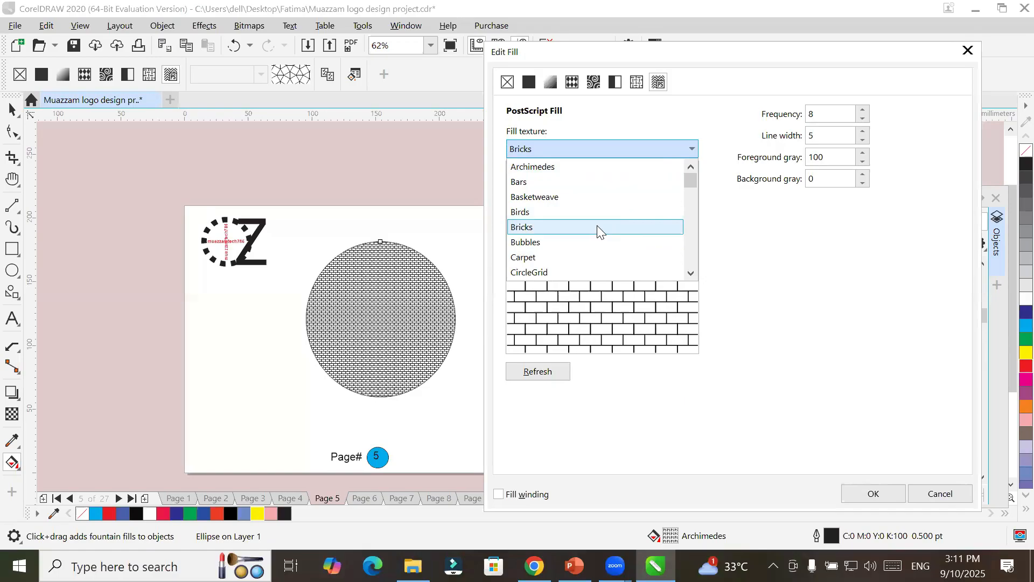
click(584, 242)
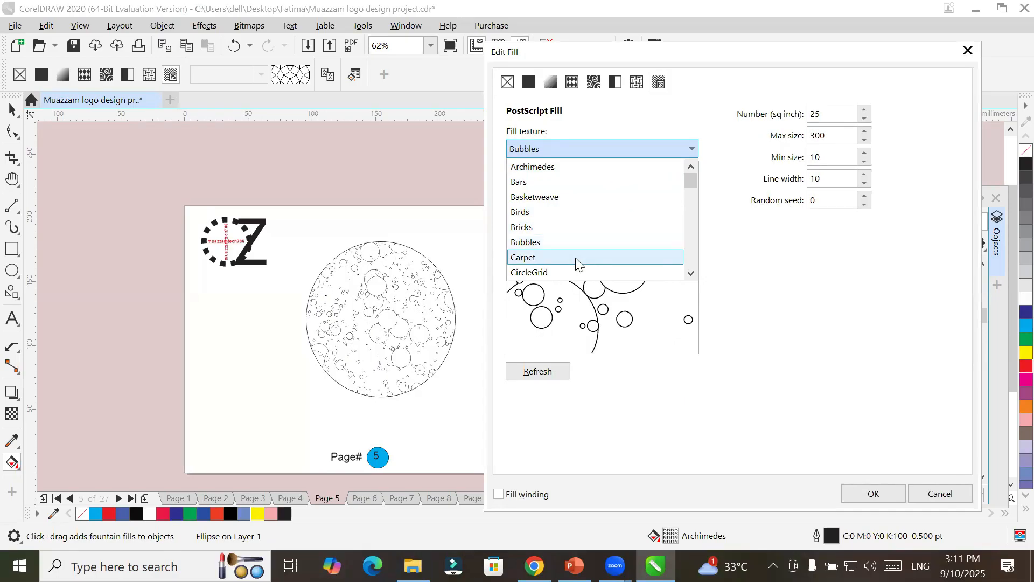
click(576, 259)
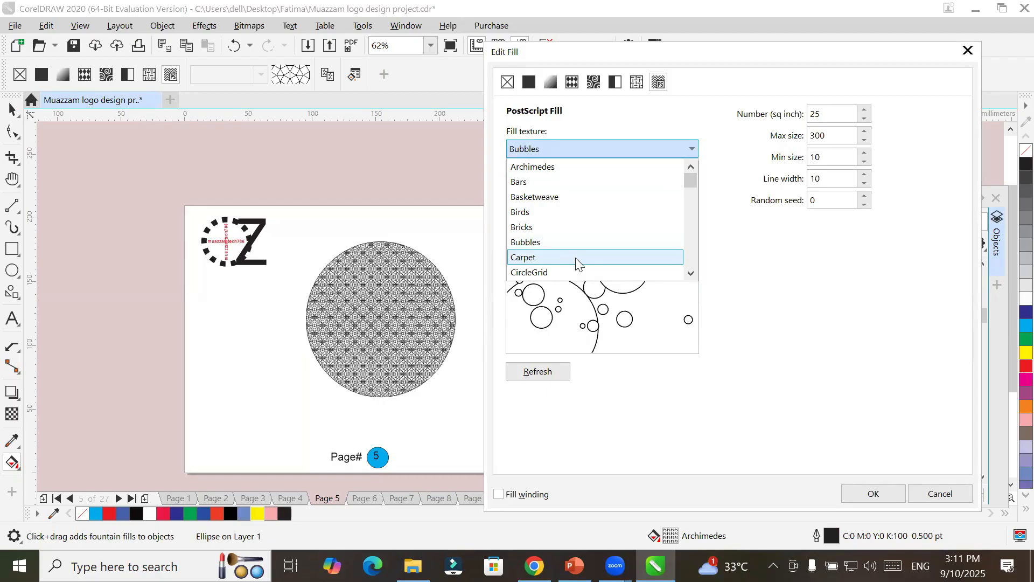
click(541, 274)
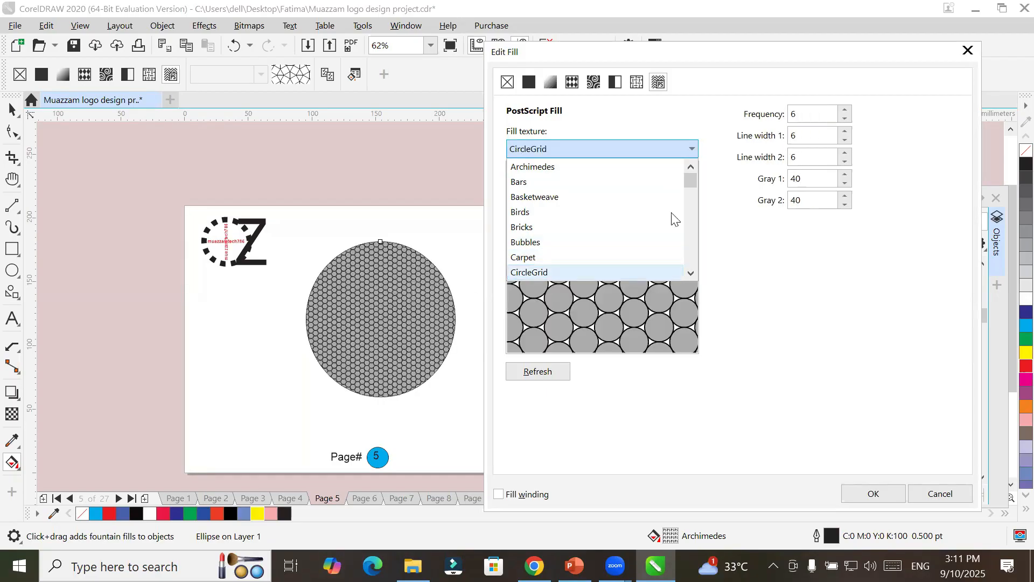
click(868, 493)
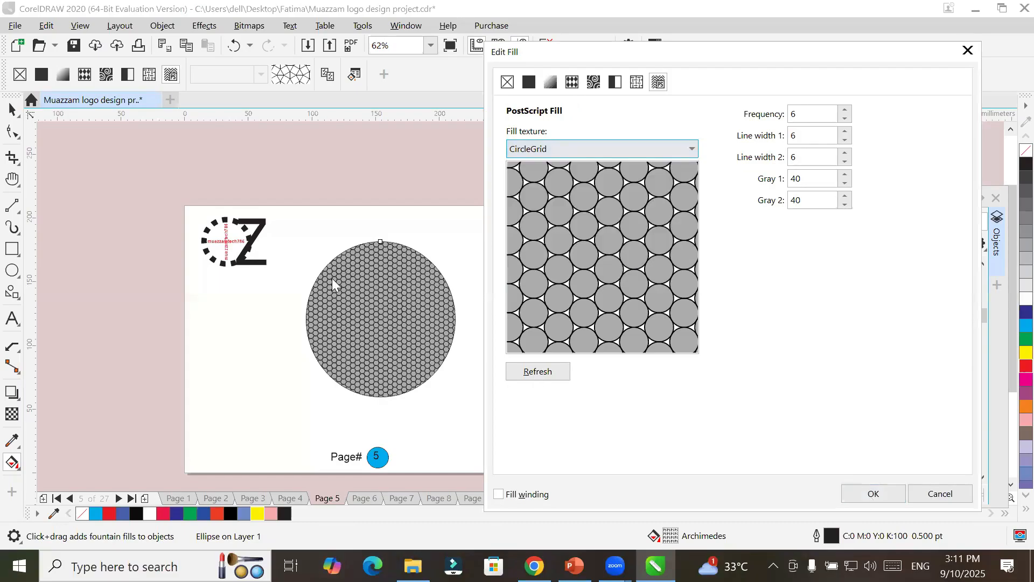
click(857, 498)
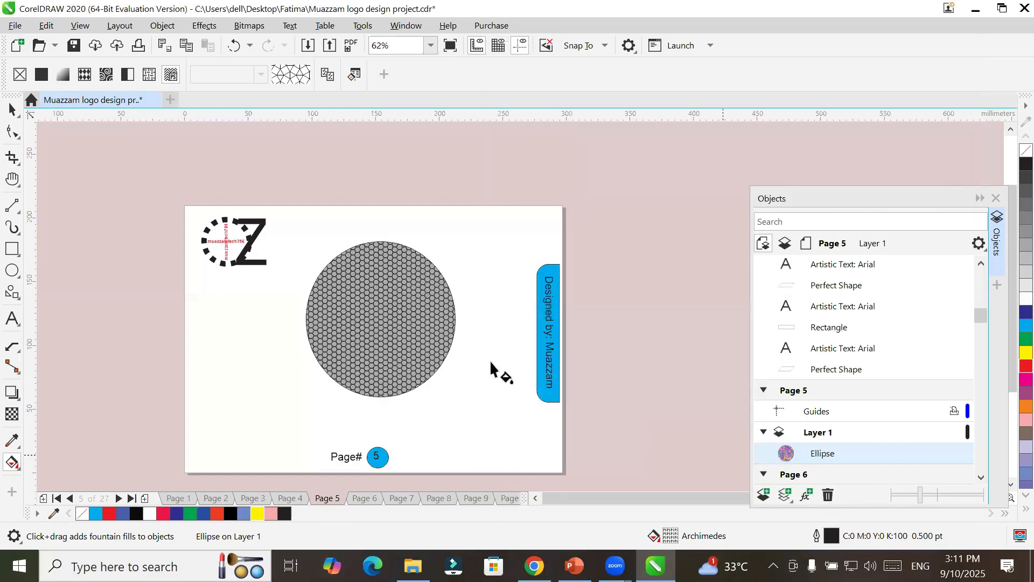
scroll(379, 345, up, 10)
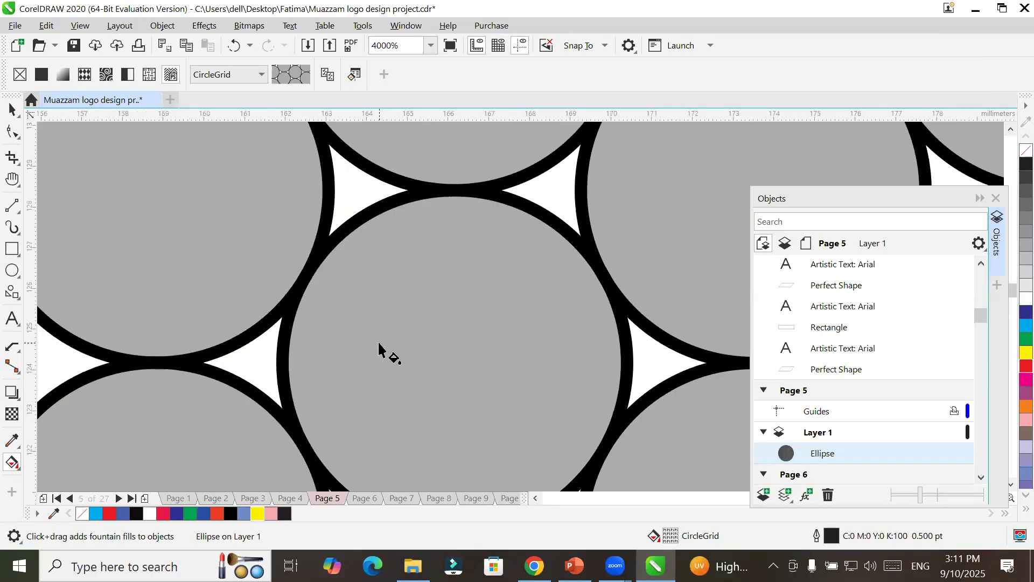
scroll(379, 345, down, 5)
scroll(379, 345, down, 3)
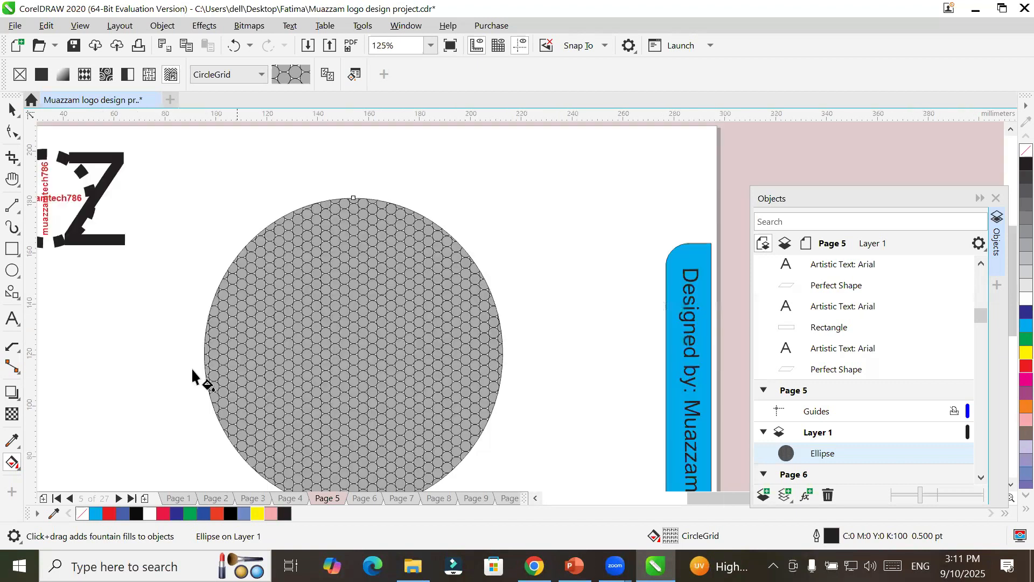
Activate the Mesh Fill tool and add the artistic text "Mesh Fill" to the right of the logo on page 1.
click(16, 468)
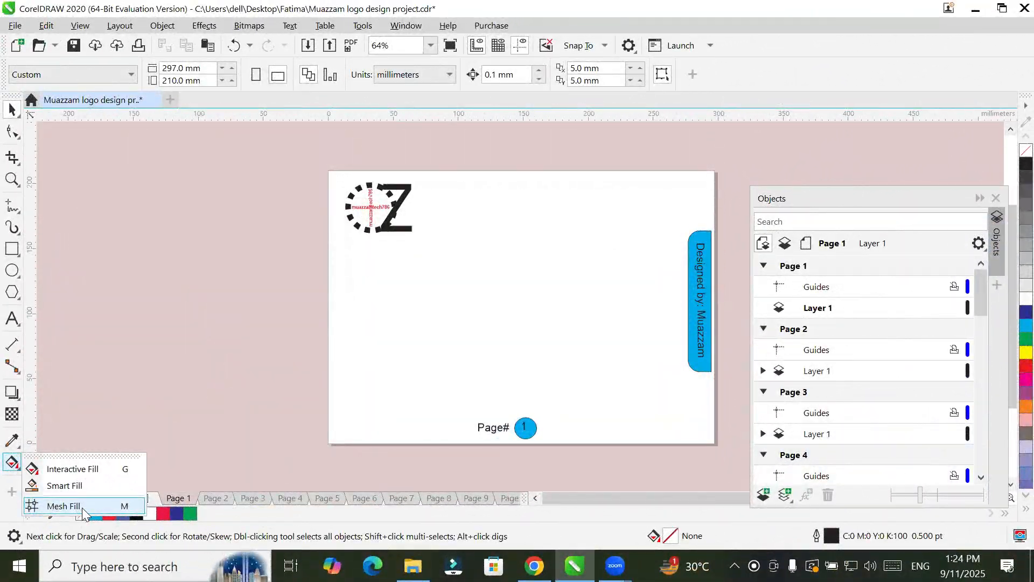
click(83, 510)
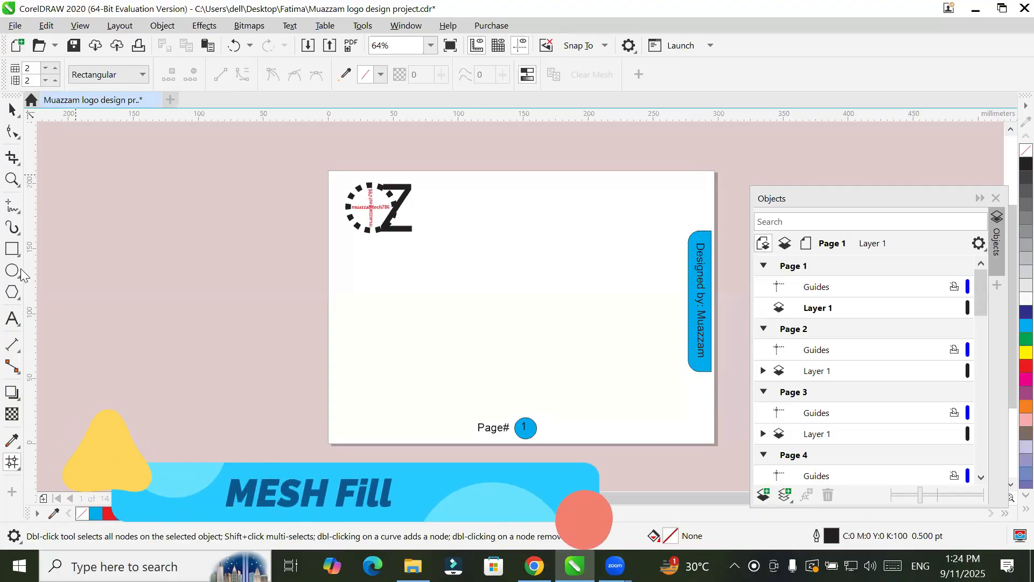
key(F8)
click(473, 204)
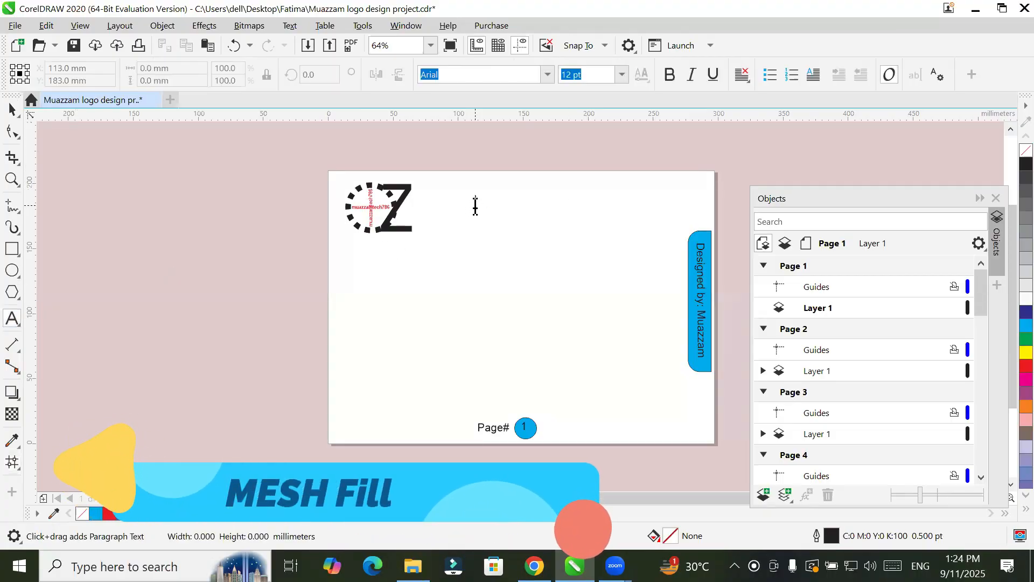
text(Me)
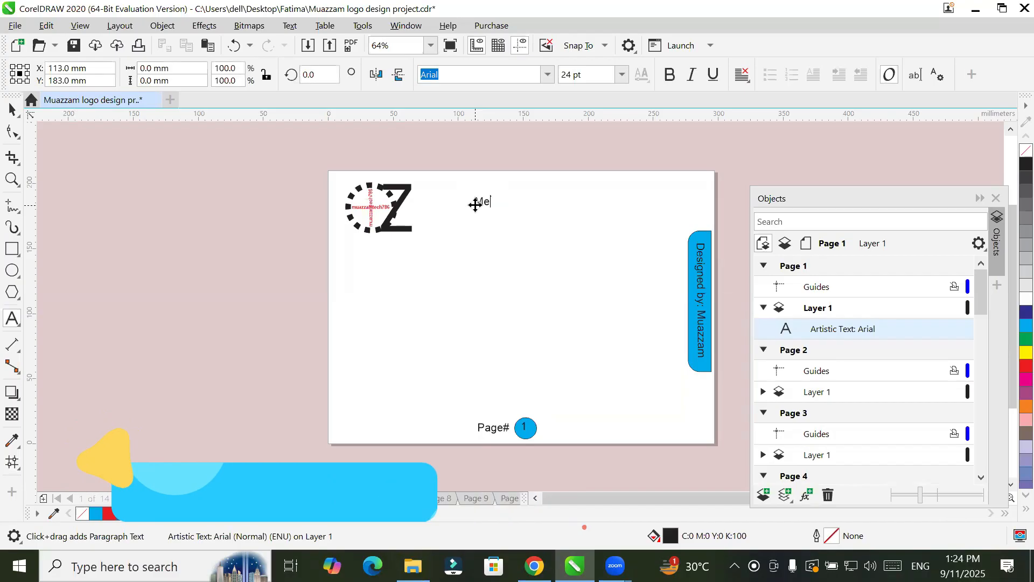
text(sh Fill)
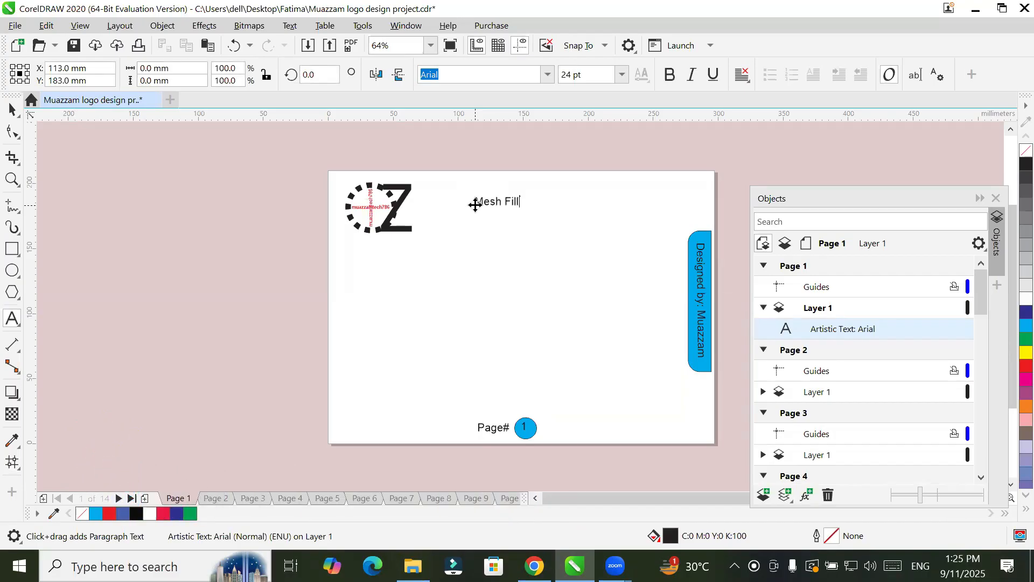
Enlarge the "Mesh Fill" text to about 90.7 pt, position it beside the logo as a page heading and underline it.
click(12, 110)
drag(525, 208, 645, 256)
drag(596, 215, 576, 203)
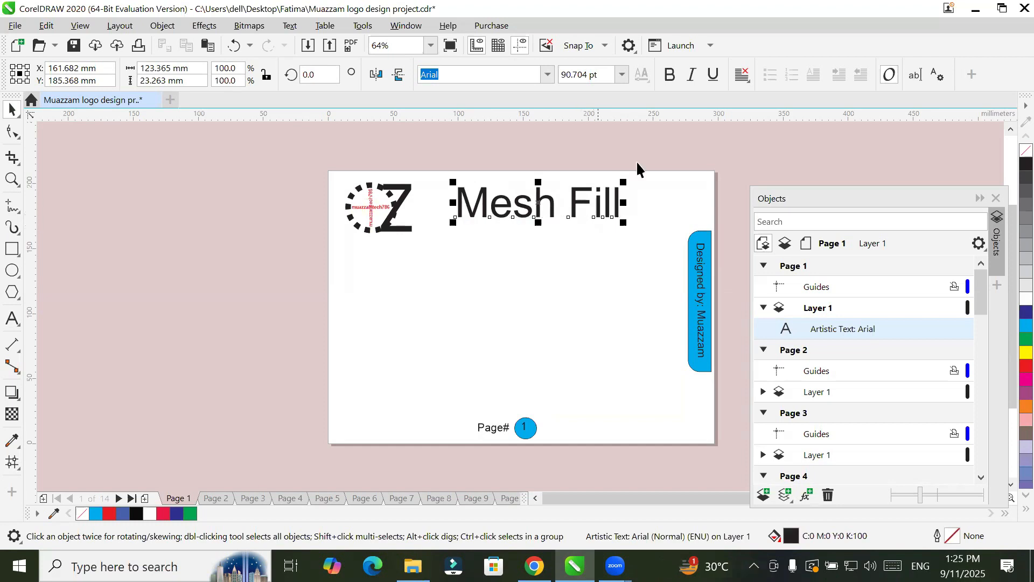
click(713, 76)
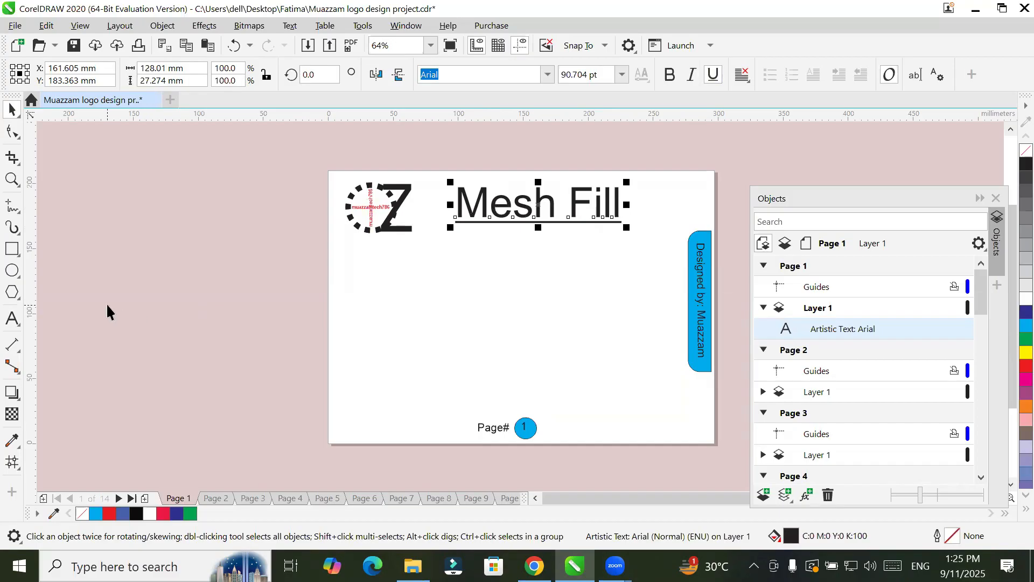
Draw a rectangle about 253 by 76 mm across the page below the "Mesh Fill" heading.
click(12, 249)
drag(337, 274, 665, 372)
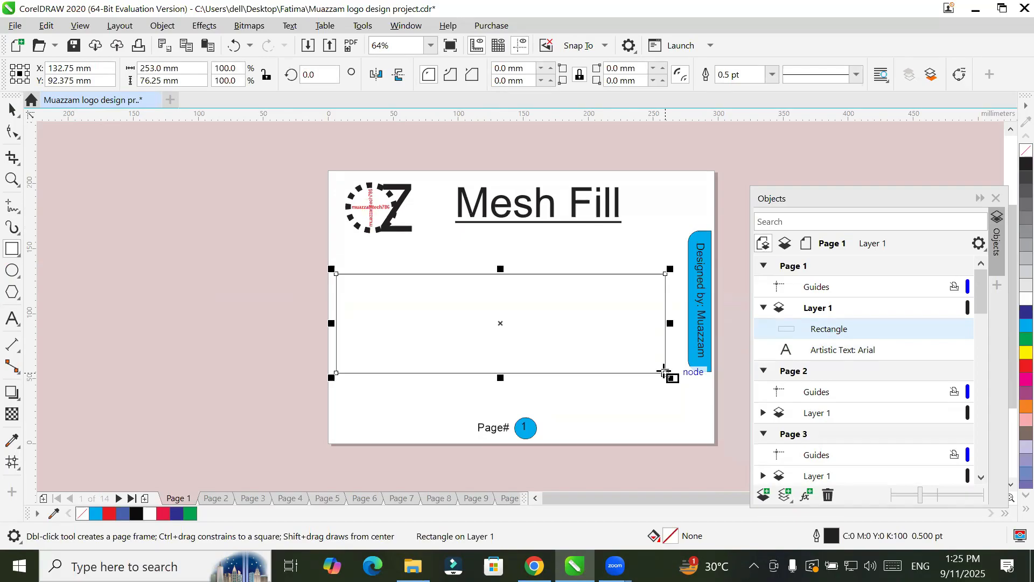
Try blue, crimson, black and C80 M67 Y0 K0 fills on the rectangle, and remove its fill.
click(173, 514)
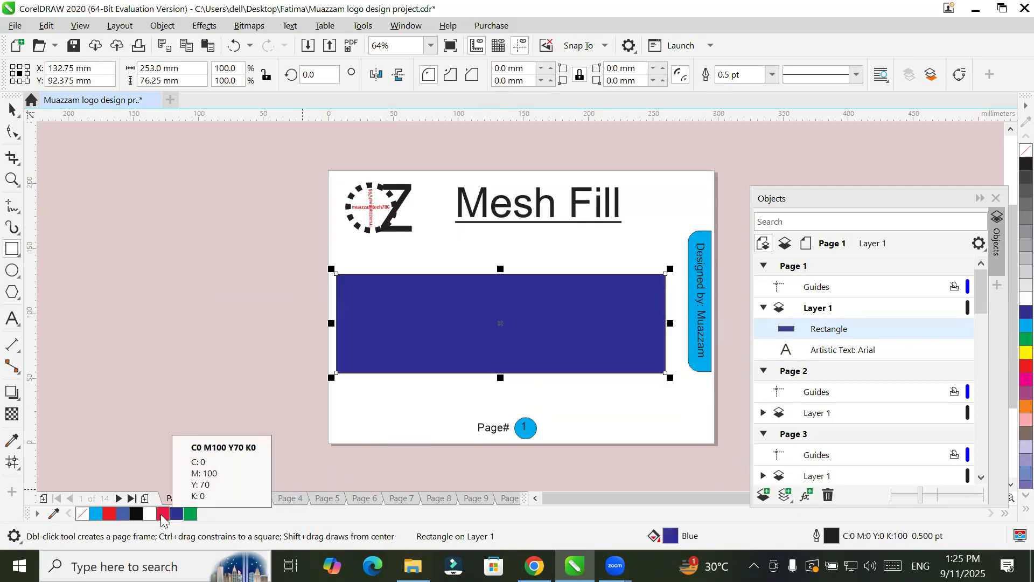
click(160, 514)
click(136, 514)
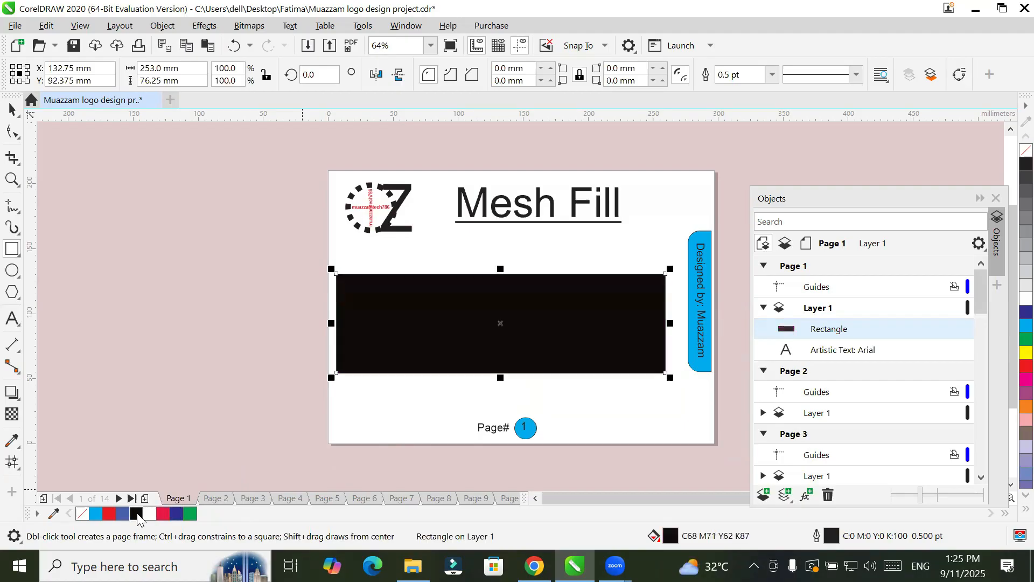
click(123, 514)
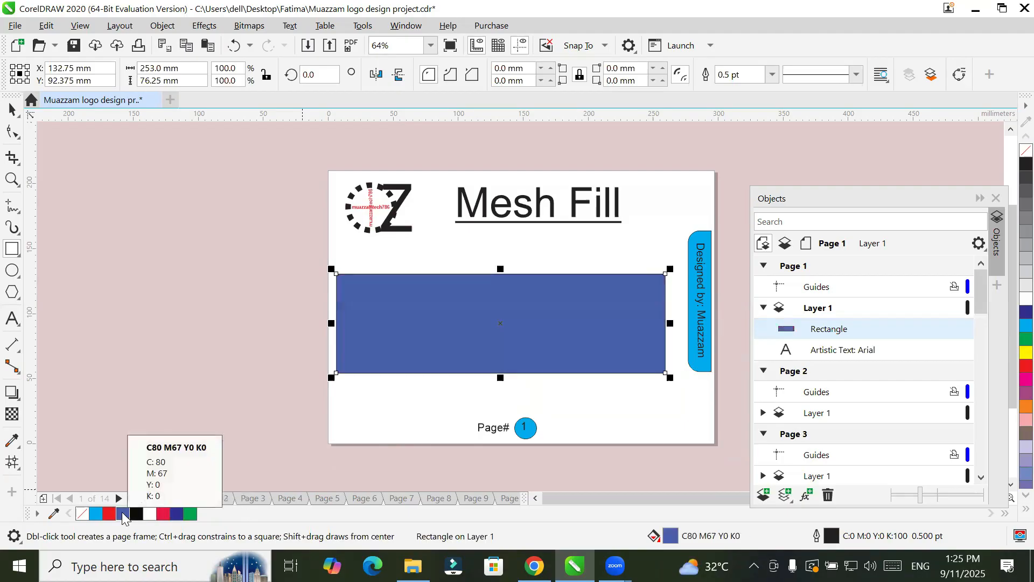
click(84, 514)
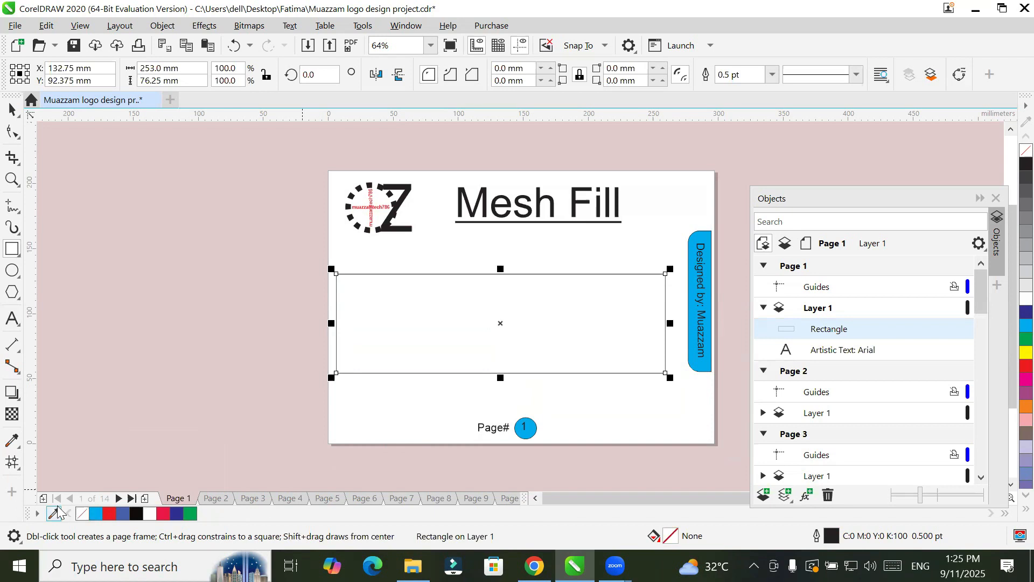
Apply a uniform fill to the rectangle with the Interactive Fill tool, try several document palette colors and end with cyan.
click(9, 471)
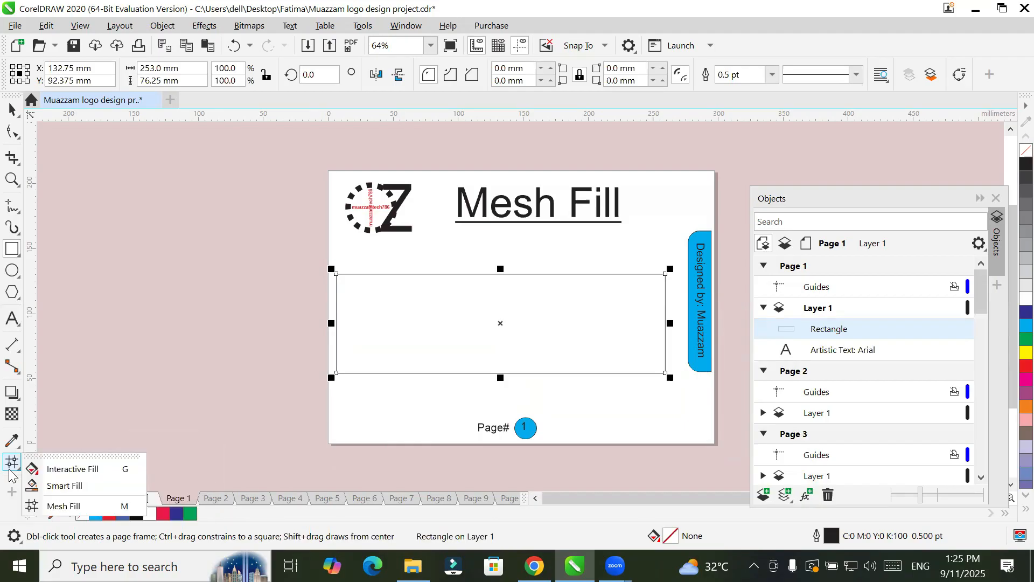
click(83, 470)
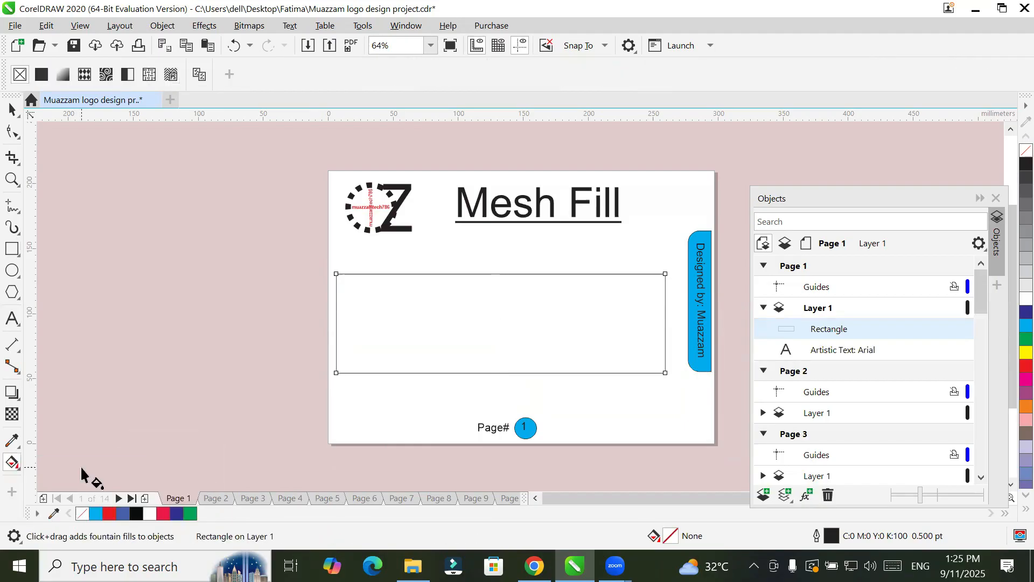
click(41, 76)
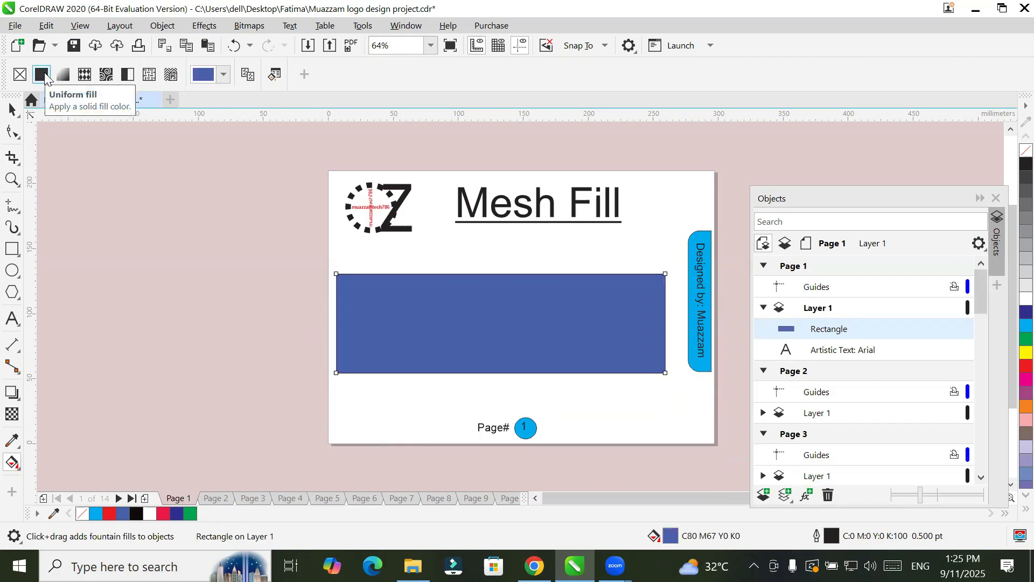
click(224, 77)
click(233, 152)
click(249, 153)
click(270, 153)
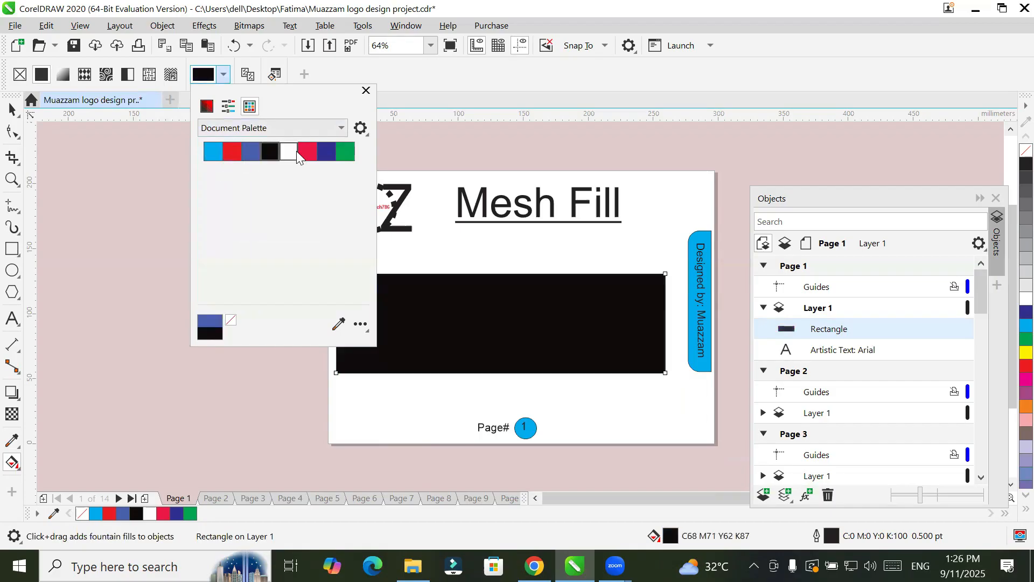
click(302, 153)
click(291, 157)
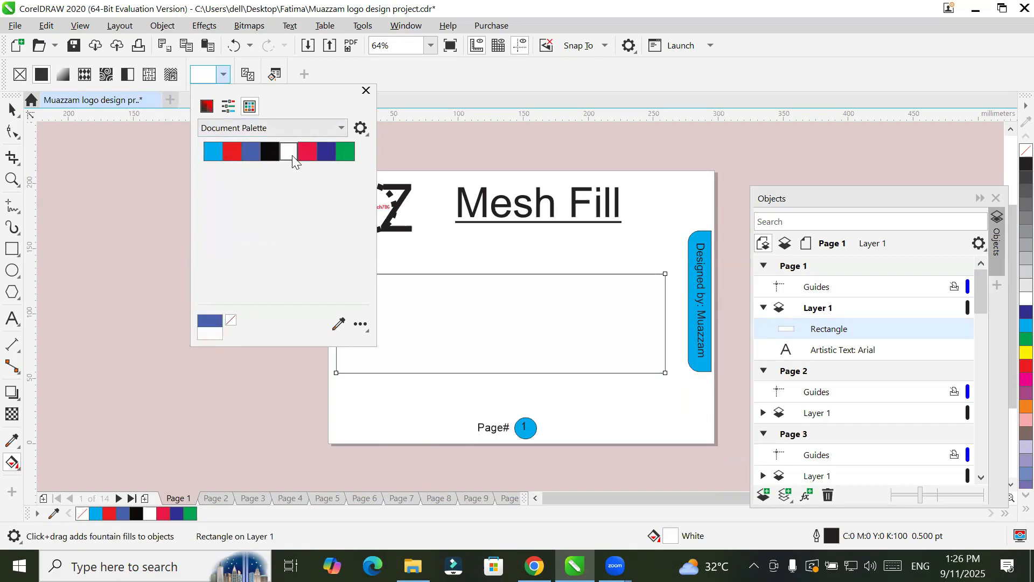
click(326, 152)
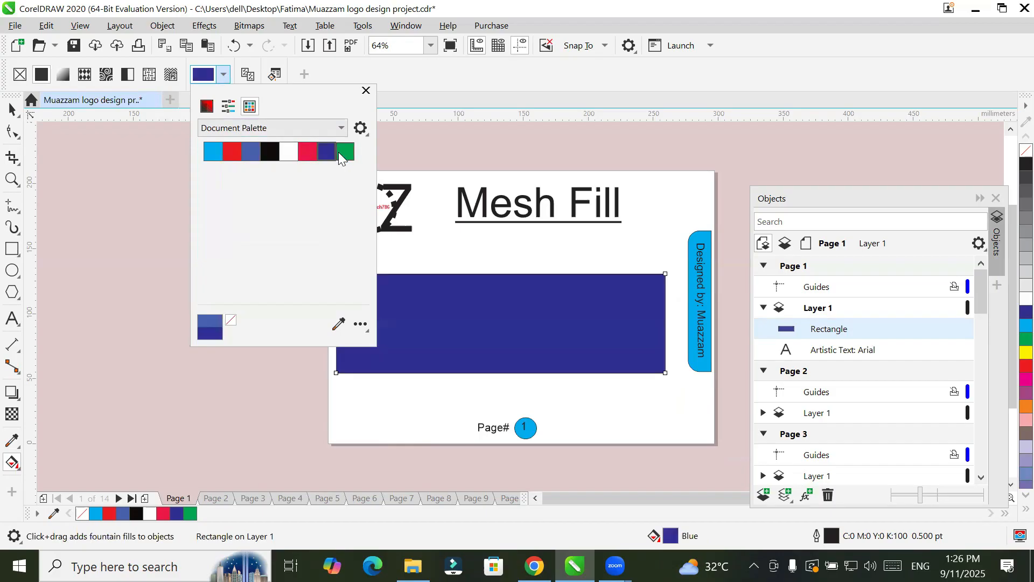
click(338, 152)
click(215, 151)
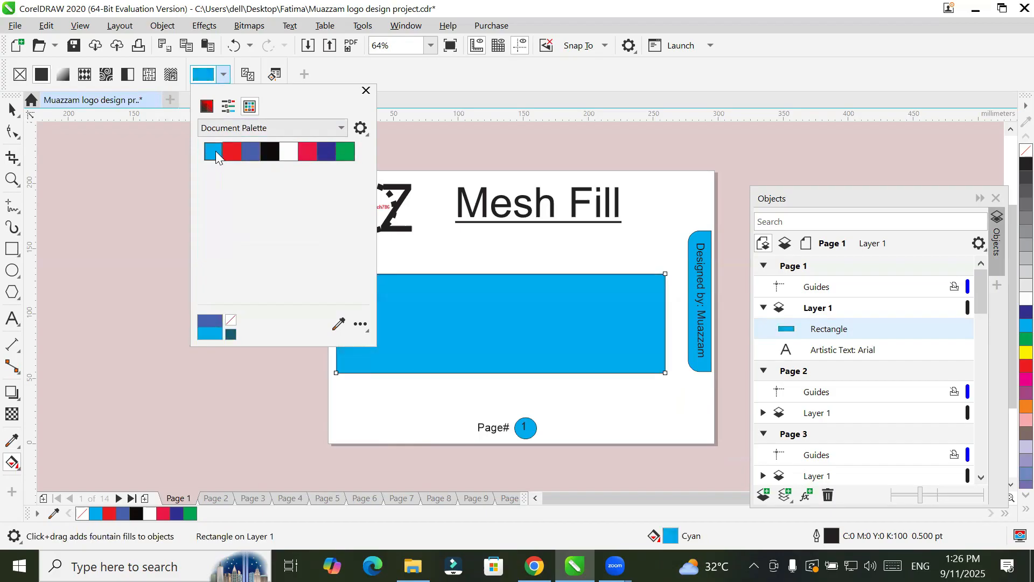
Apply a fountain fill to the rectangle, try the elliptical and conical types, and end with the rectangular type.
click(66, 76)
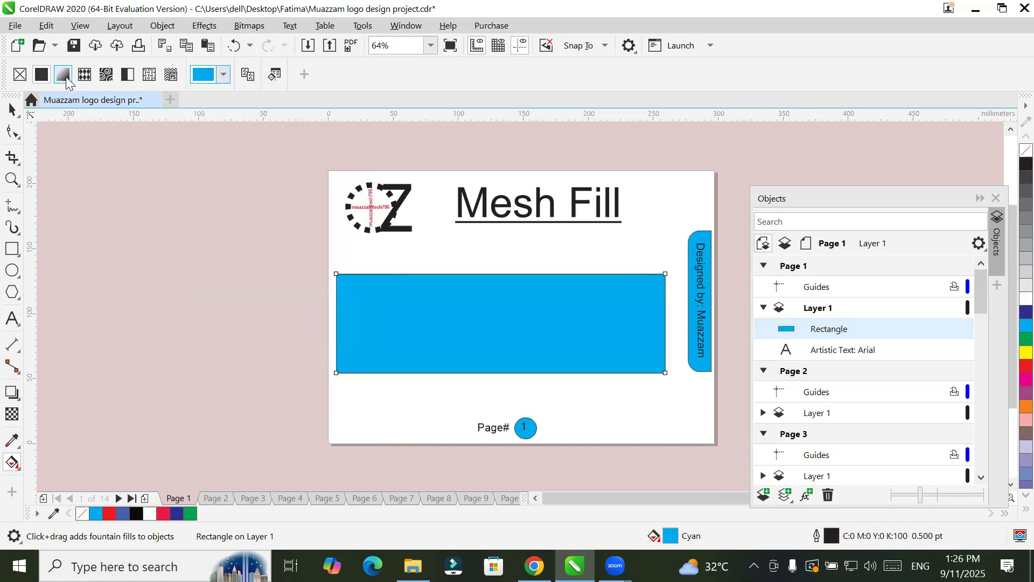
click(66, 81)
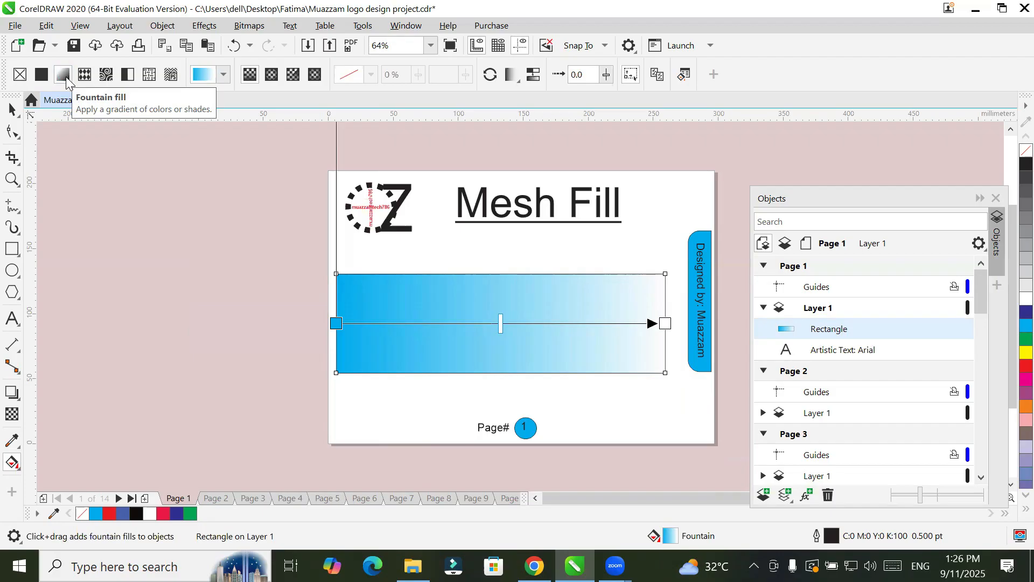
click(271, 76)
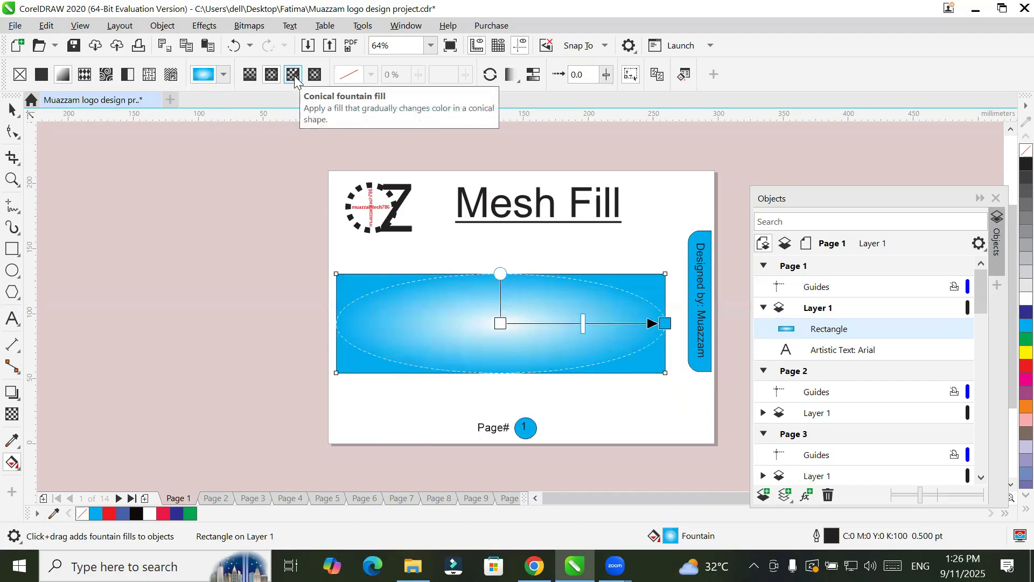
click(294, 76)
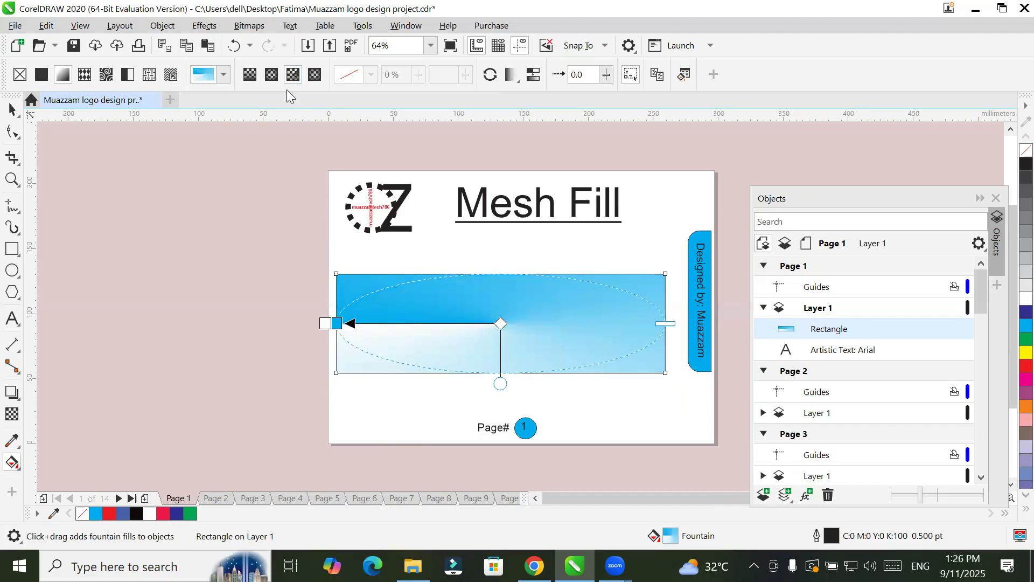
click(313, 75)
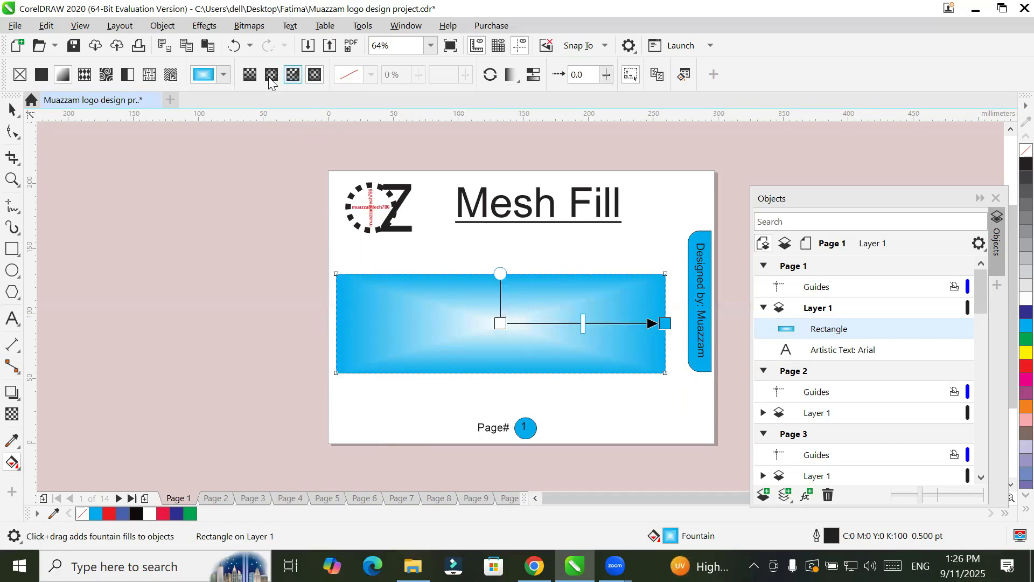
Remove the rectangle's fountain fill and give it a mesh fill grid of 5 columns and 4 rows.
click(21, 76)
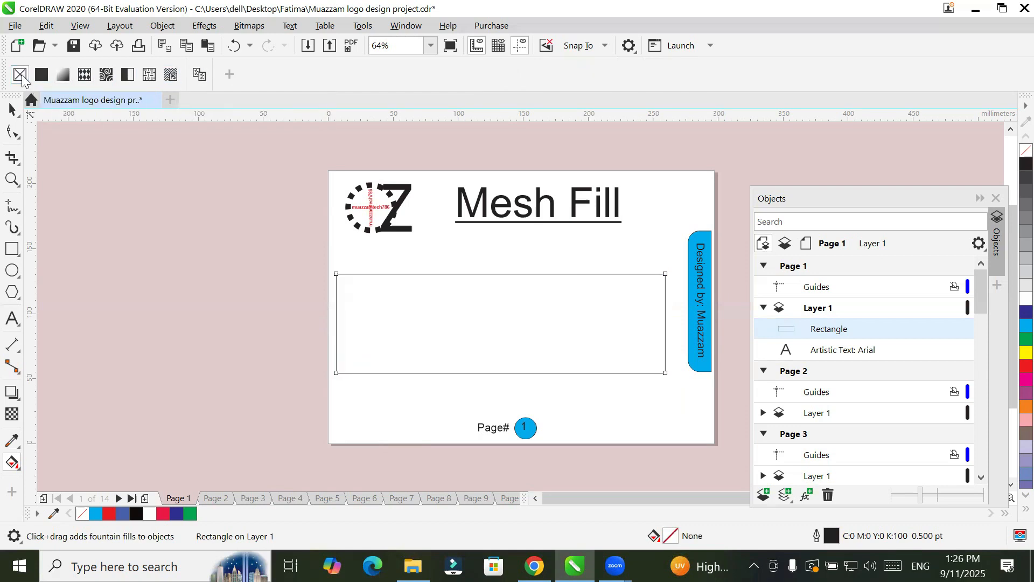
click(12, 464)
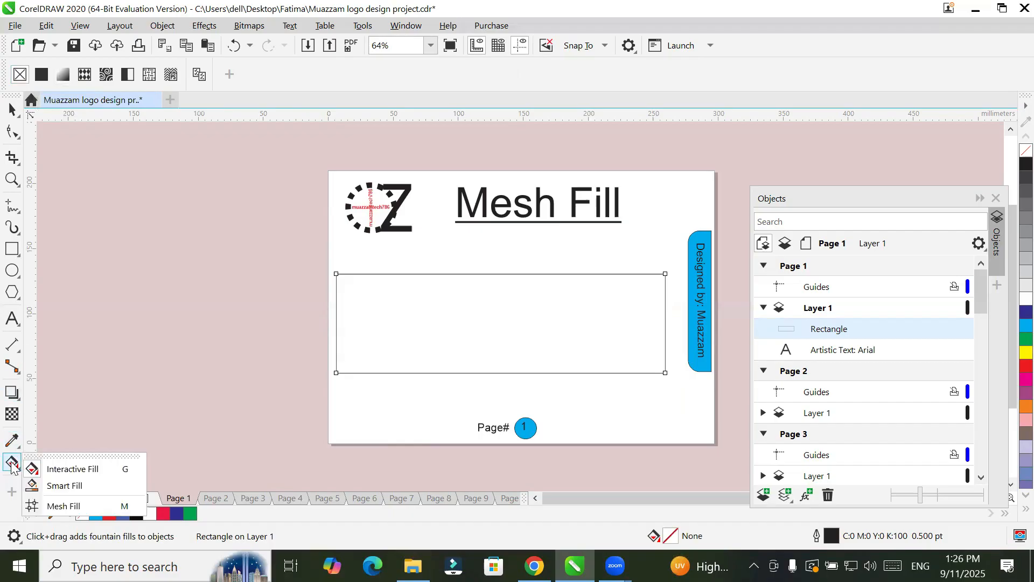
click(75, 507)
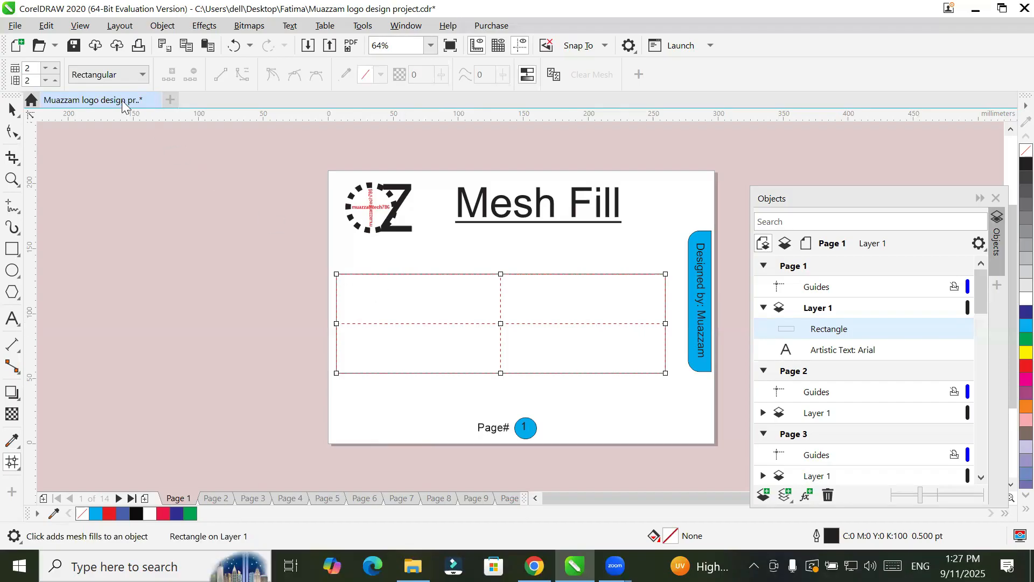
click(55, 69)
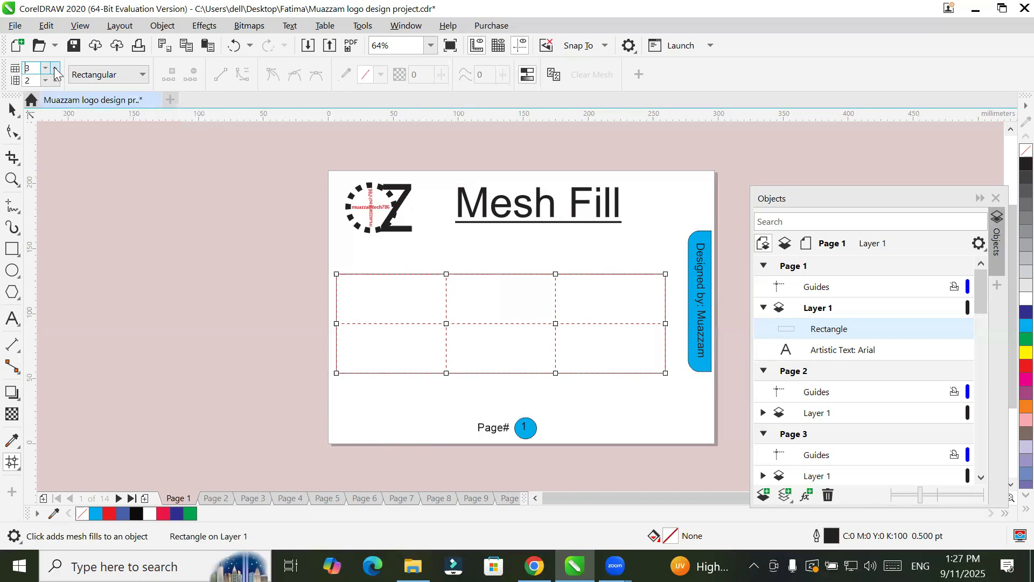
click(55, 69)
click(55, 69)
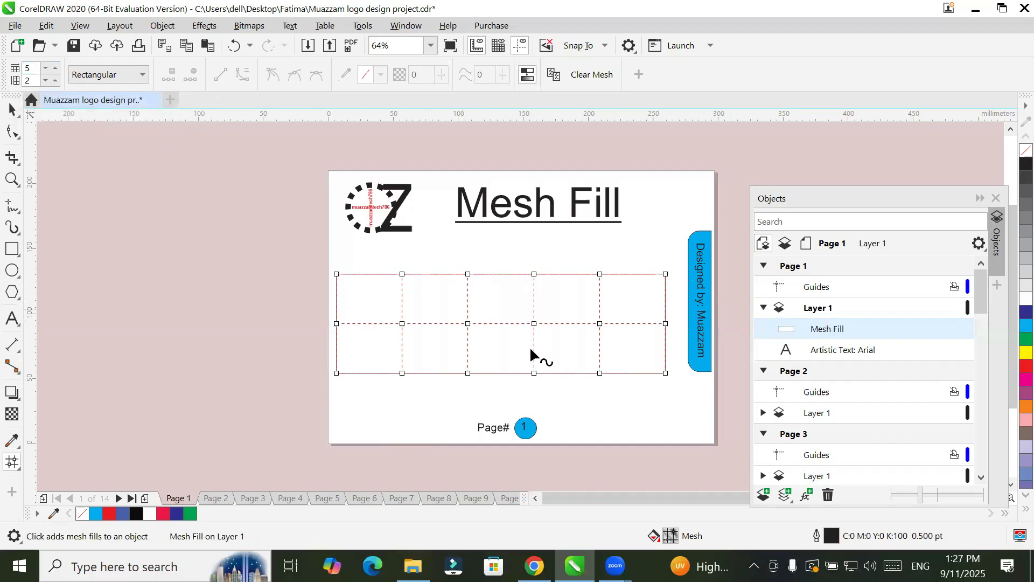
click(56, 80)
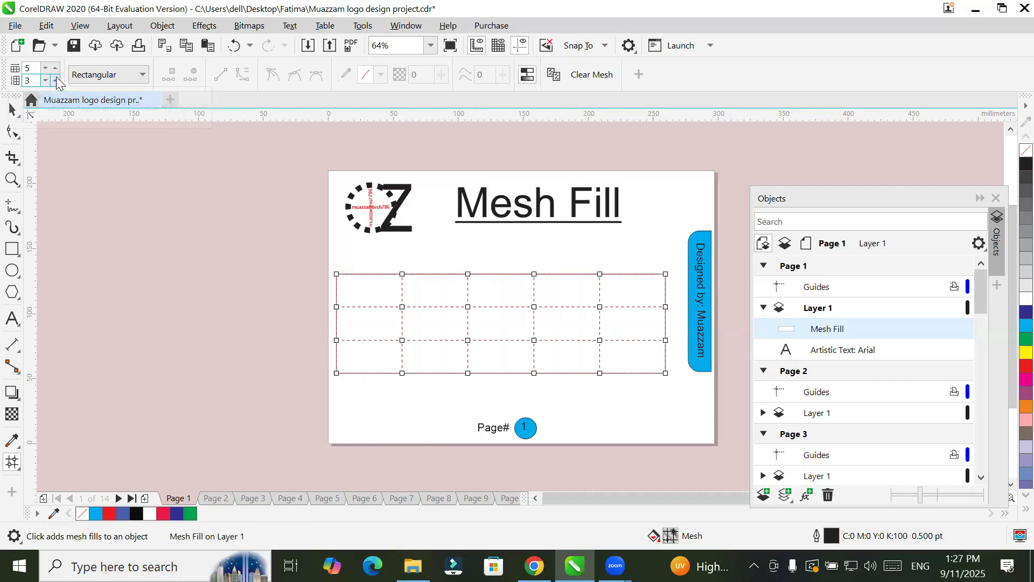
click(56, 81)
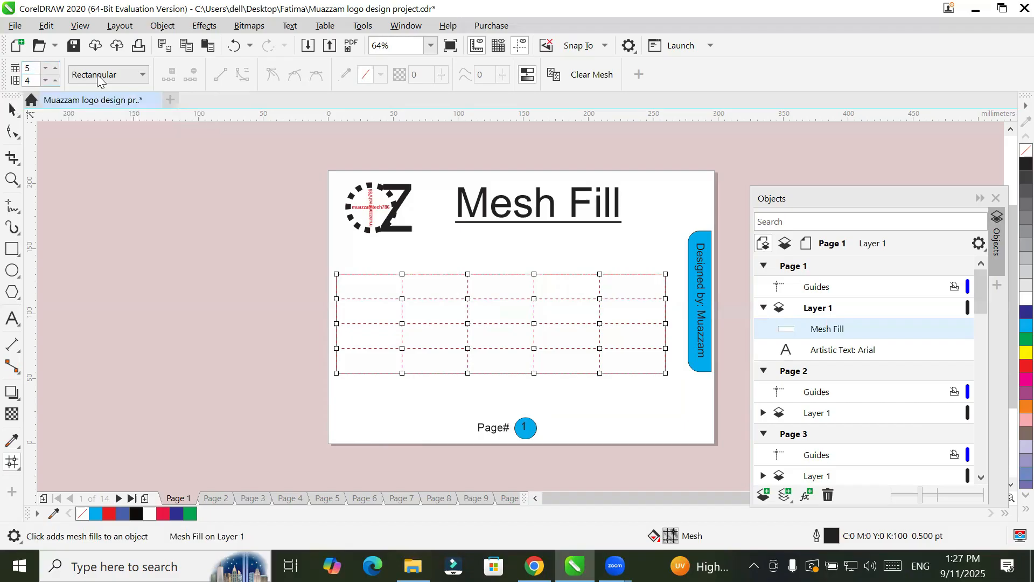
Try the Freehand selection mode for the mesh nodes, and return to Rectangular.
click(134, 75)
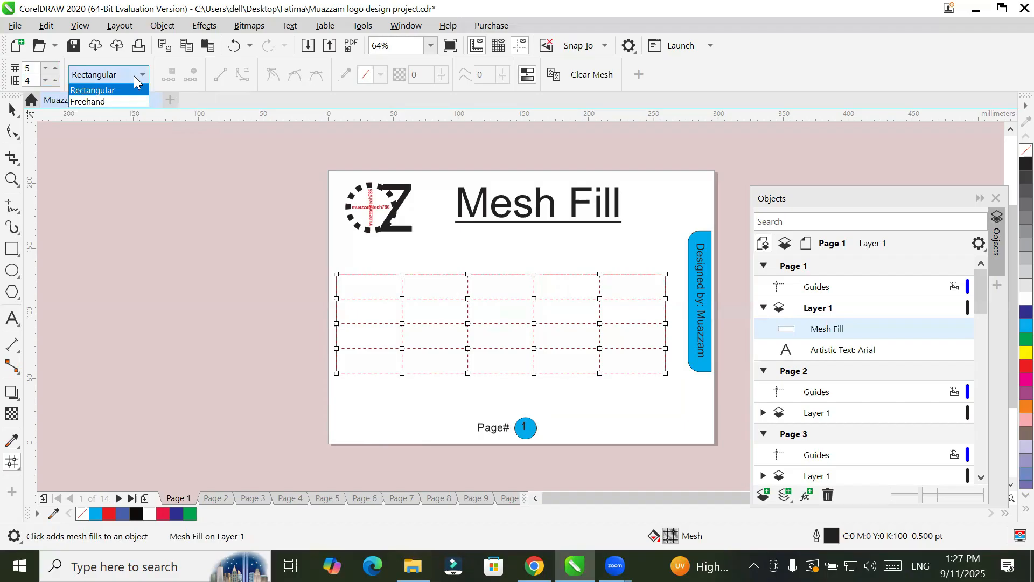
click(113, 102)
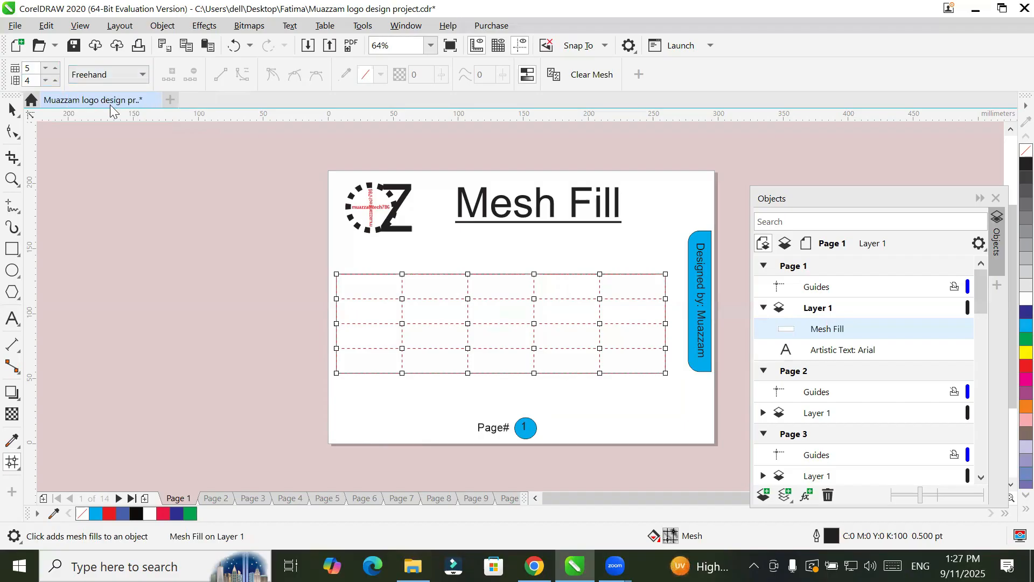
click(135, 76)
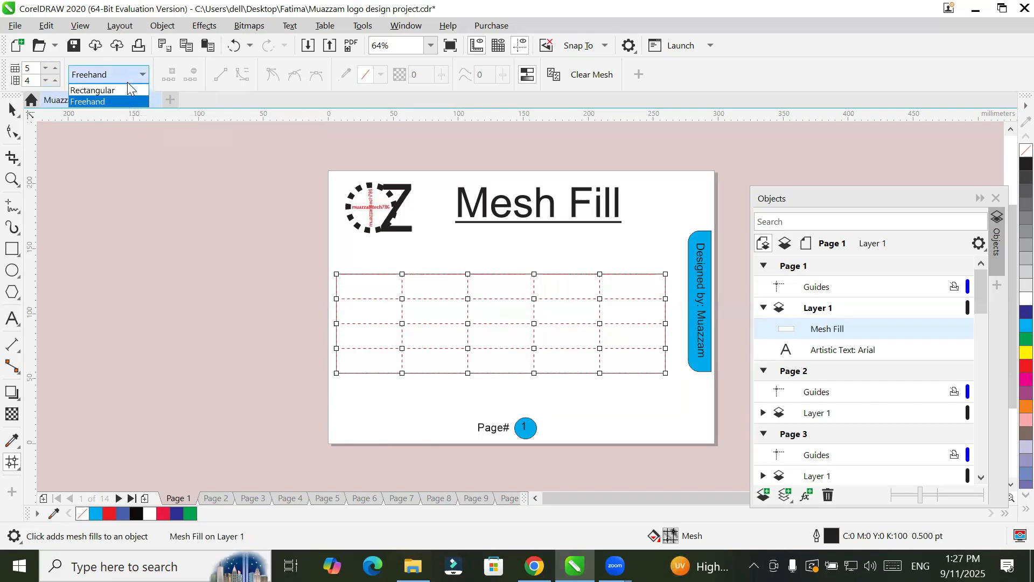
click(125, 89)
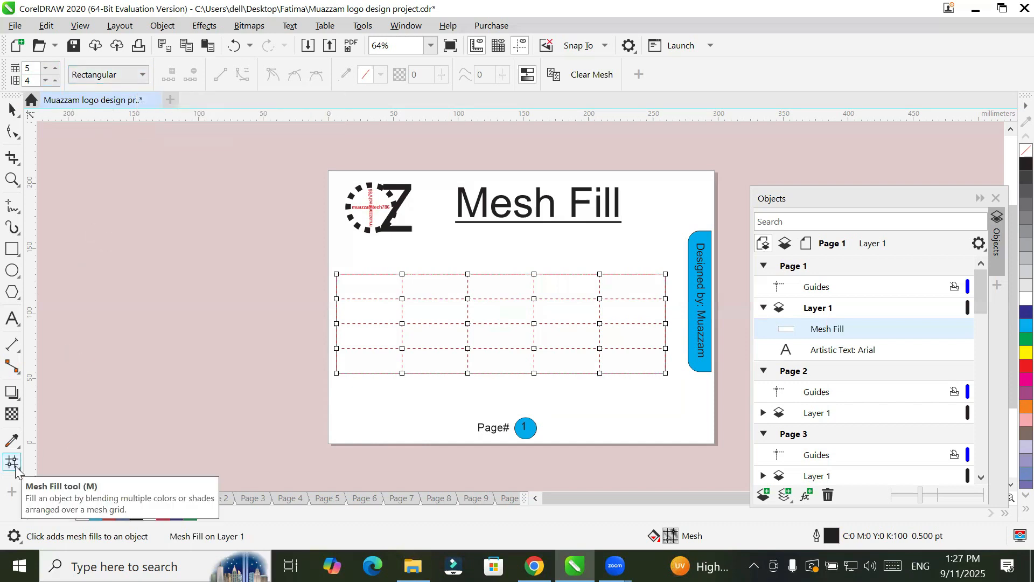
Select the six inner mesh nodes on the two middle vertical grid lines and color them red.
click(468, 300)
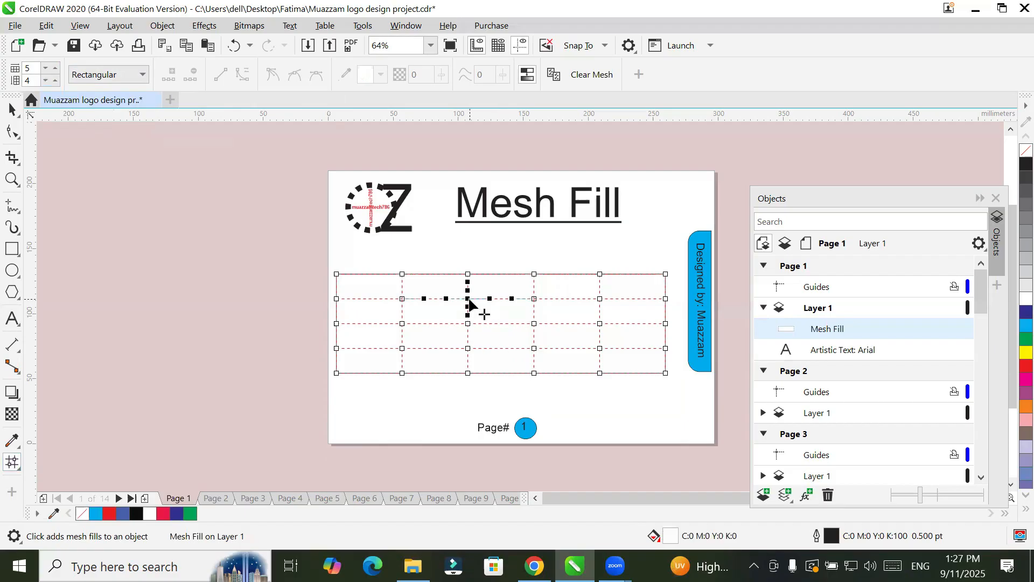
click(536, 300)
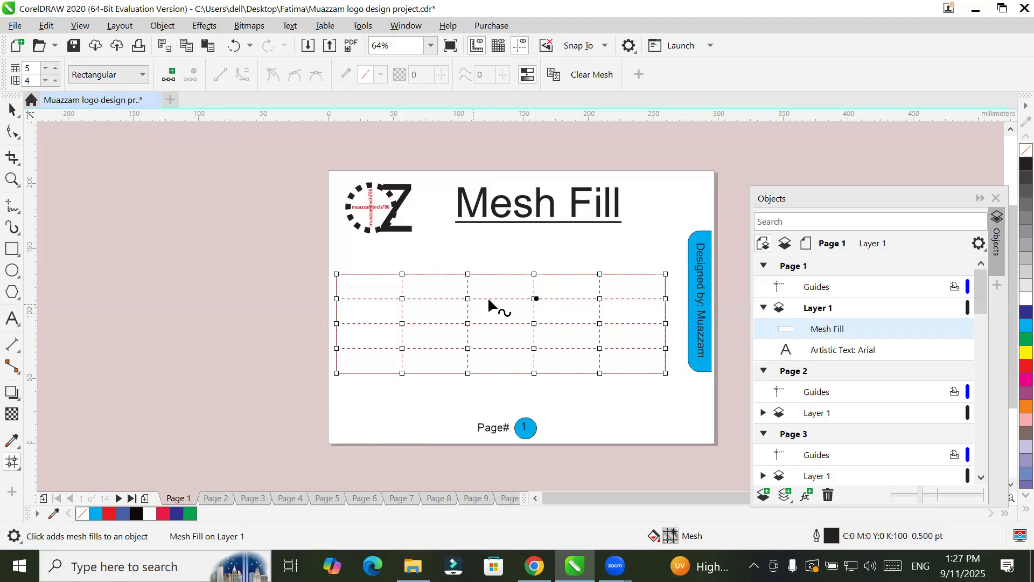
drag(442, 283, 545, 353)
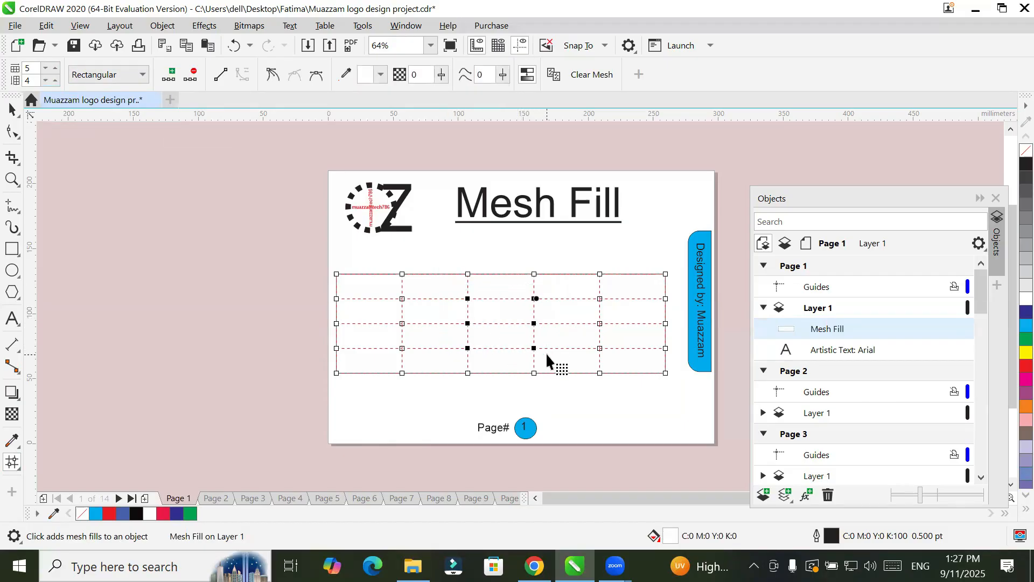
click(1009, 365)
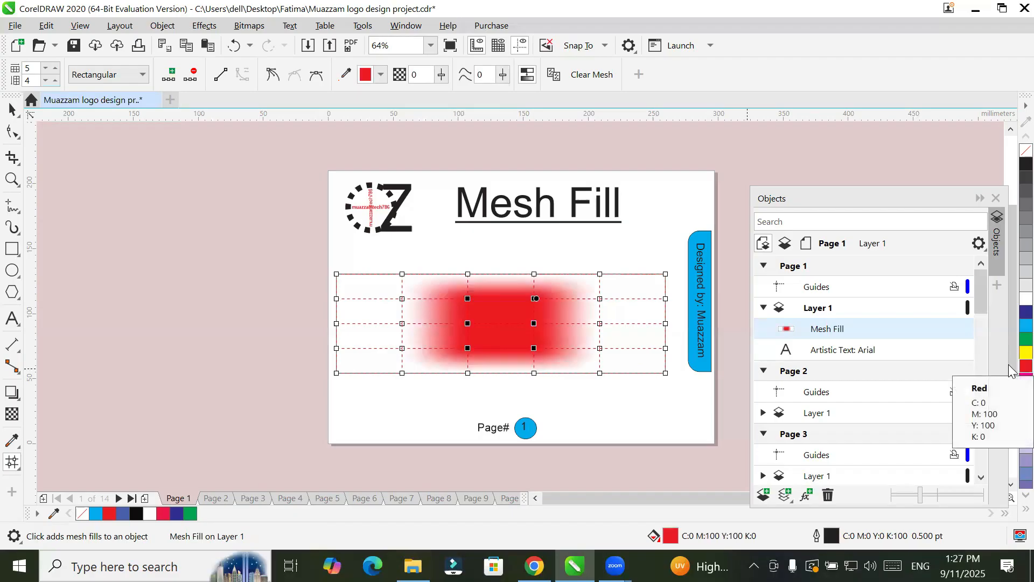
Select the four inner mesh nodes along the rectangle's top edge.
drag(384, 256, 610, 285)
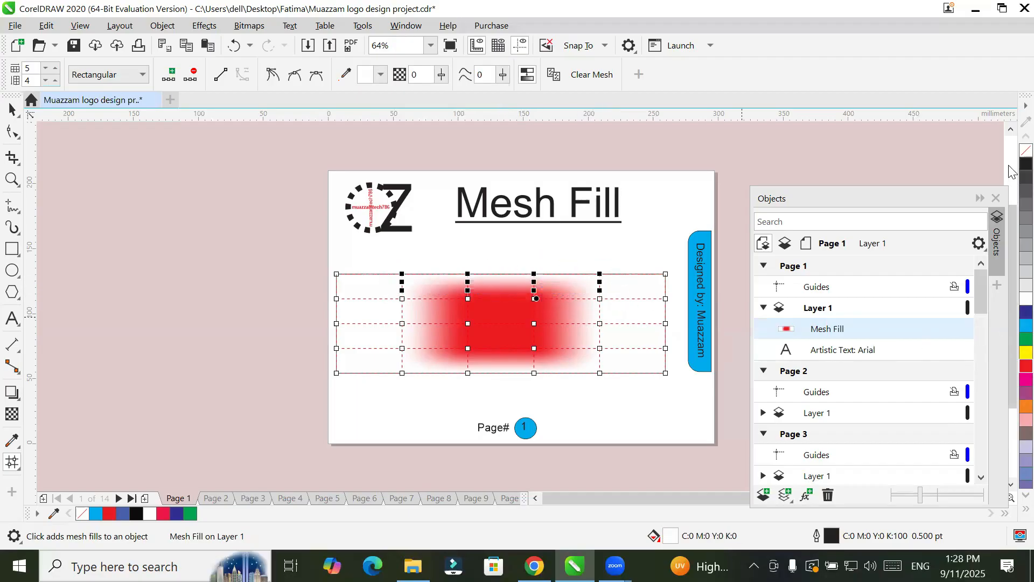
Color the four inner nodes along the rectangle mesh's top edge and the four along its bottom edge black.
click(1025, 164)
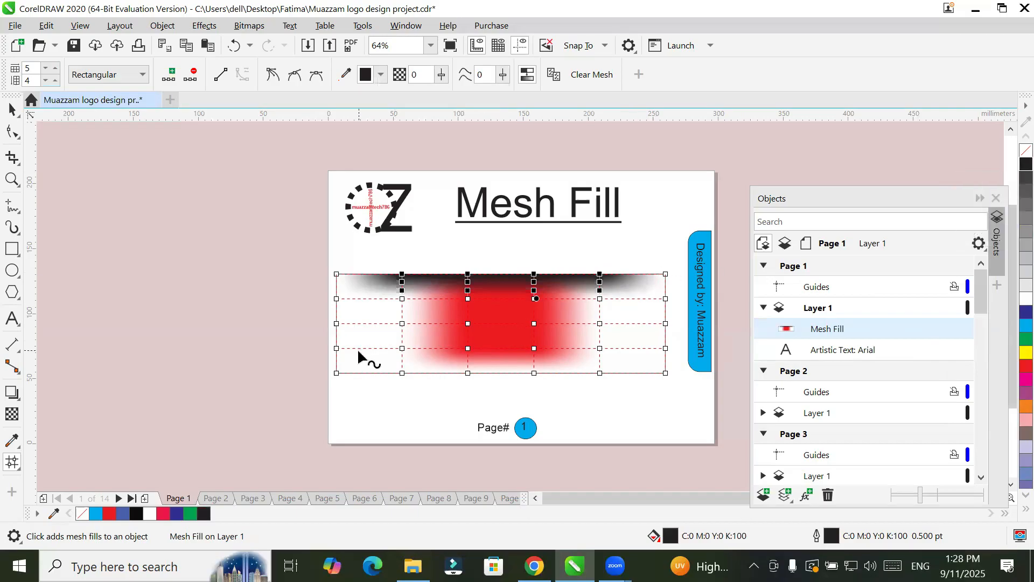
drag(374, 362, 488, 371)
drag(587, 374, 590, 375)
click(1011, 169)
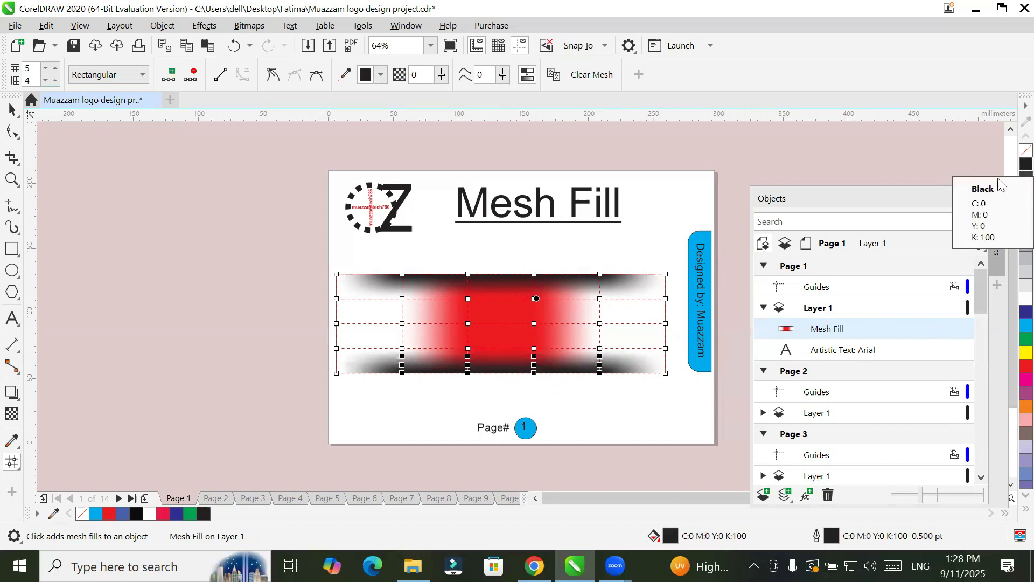
Color all mesh nodes along the rectangle's left and right edges green.
drag(328, 254, 358, 395)
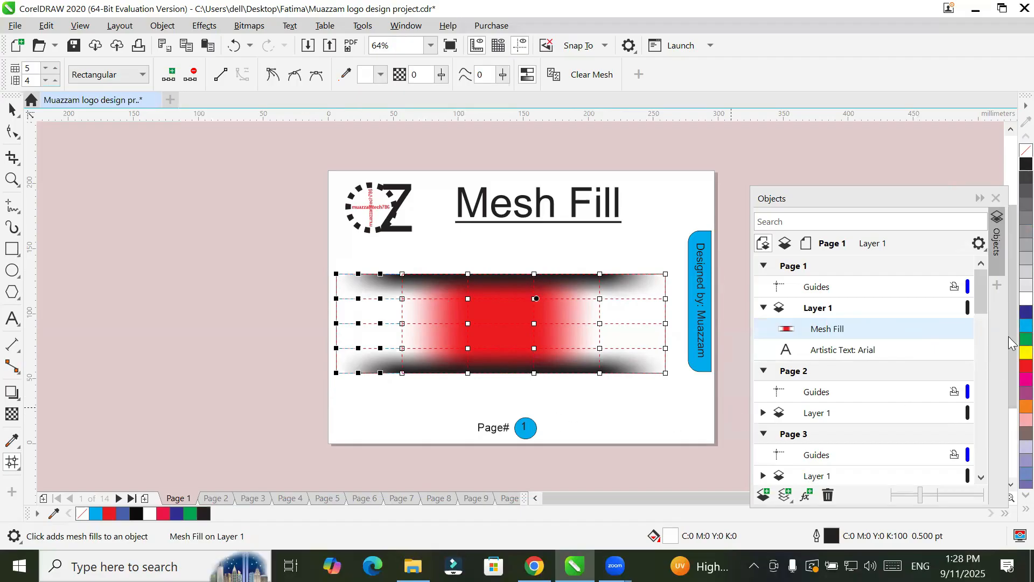
click(1026, 339)
drag(667, 373, 677, 390)
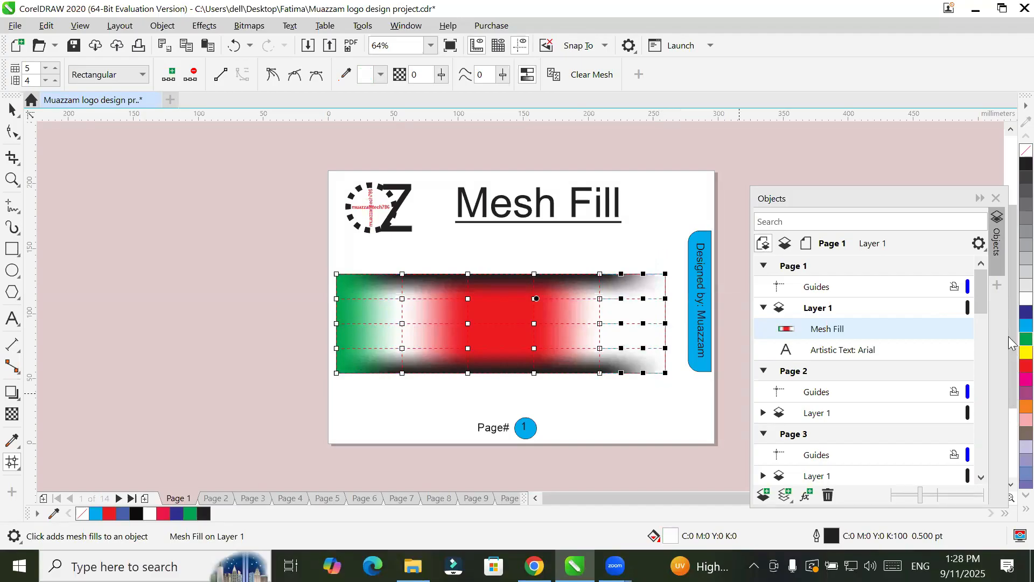
click(1026, 339)
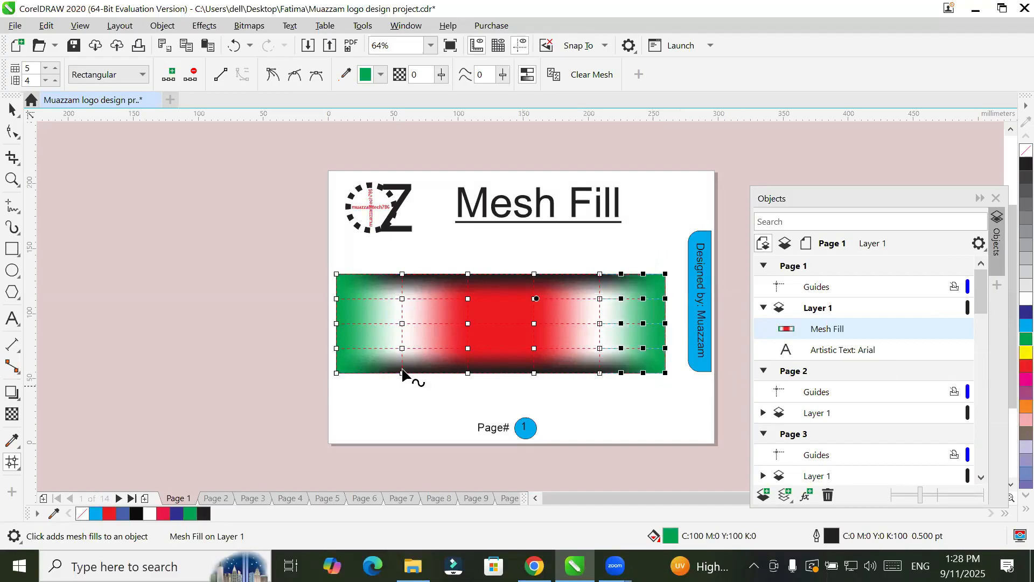
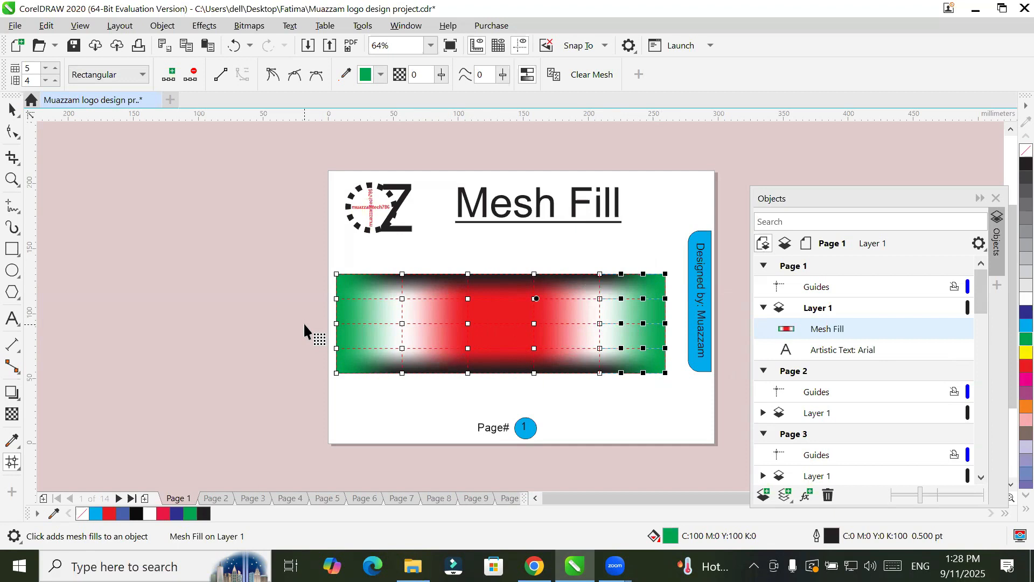
With freehand node selection, color the three interior mesh nodes in both columns beside the red center yellow.
click(124, 74)
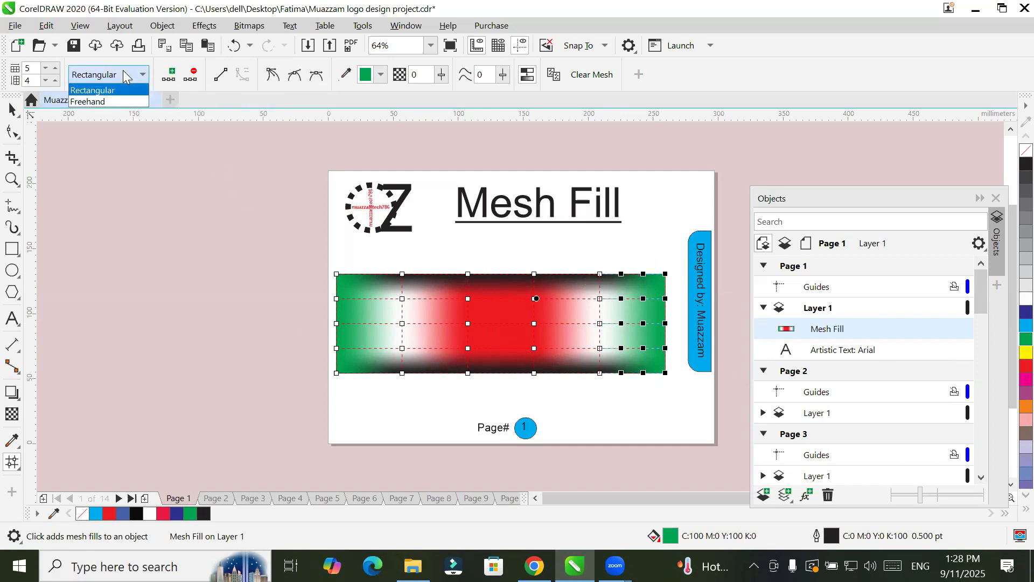
click(119, 101)
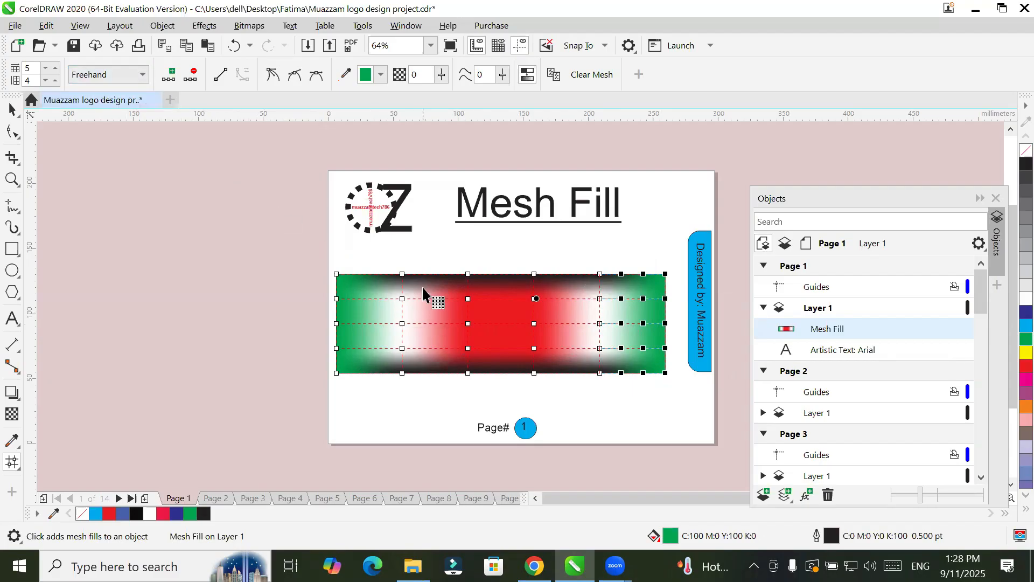
mouse_move(389, 300)
mouse_down()
mouse_move(380, 335)
mouse_move(389, 357)
mouse_move(417, 357)
mouse_move(425, 306)
mouse_up()
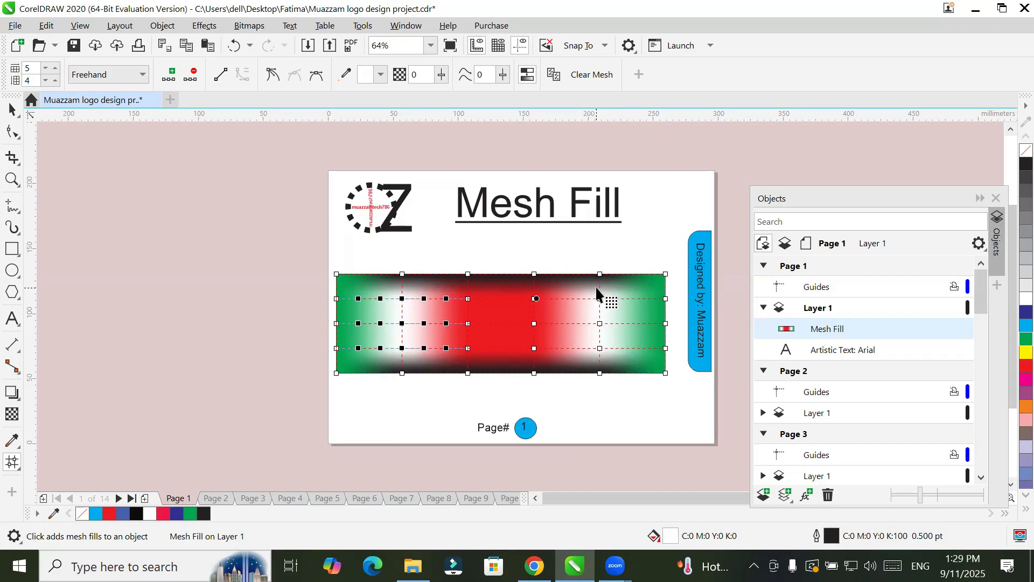
drag(581, 306, 582, 349)
key(ctrl+z)
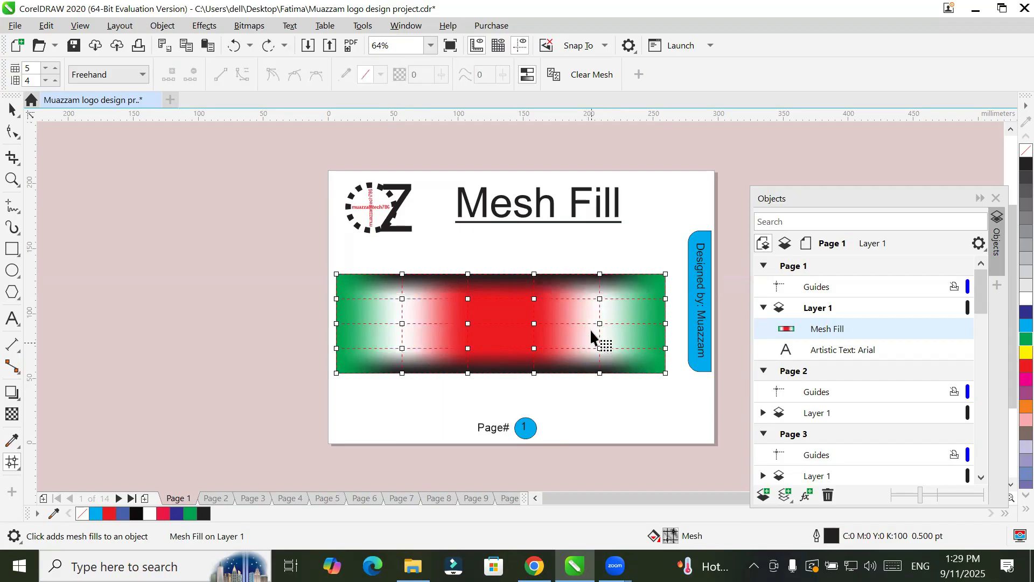
mouse_move(585, 291)
mouse_down()
mouse_move(598, 350)
mouse_move(614, 353)
mouse_move(614, 298)
mouse_up()
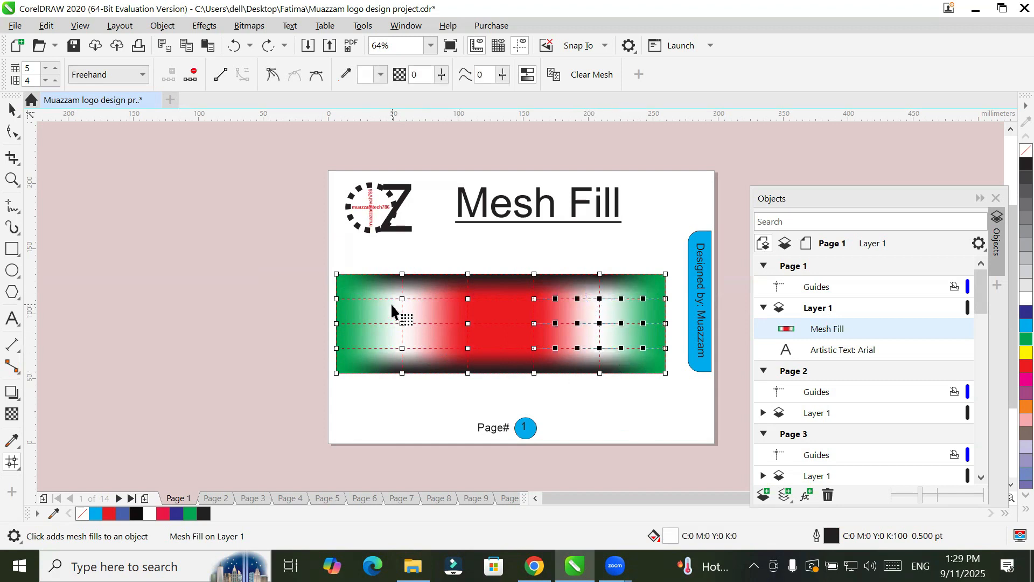
mouse_move(407, 291)
mouse_down()
mouse_move(373, 303)
mouse_move(372, 338)
mouse_move(411, 357)
mouse_up()
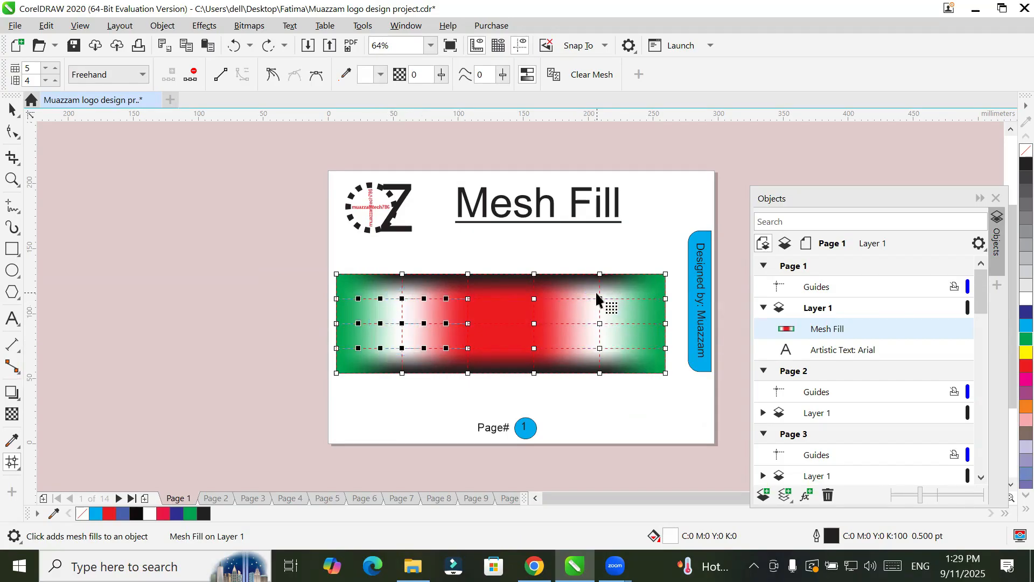
mouse_move(616, 284)
mouse_down()
mouse_move(576, 303)
mouse_move(576, 345)
mouse_move(612, 358)
mouse_up()
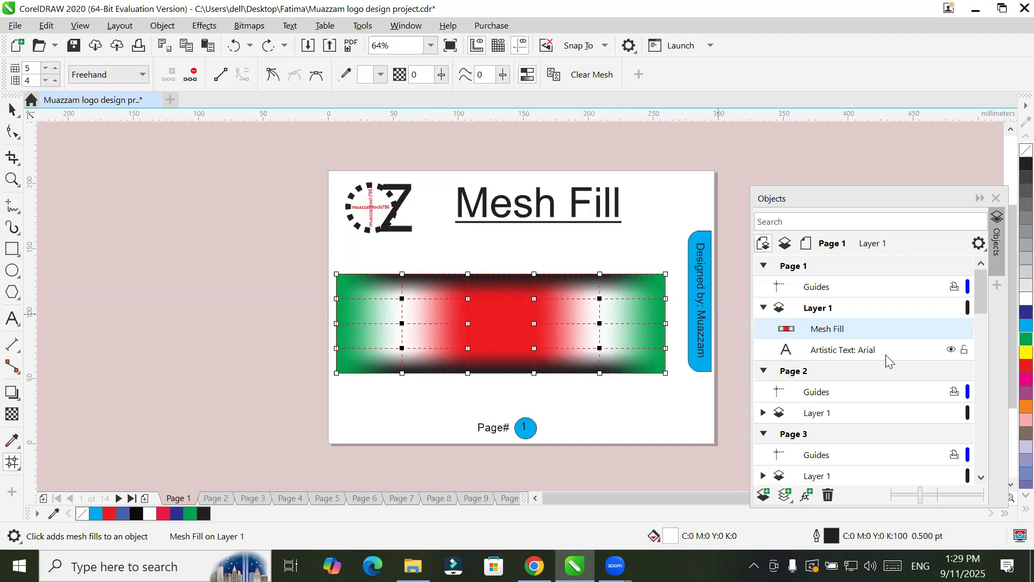
click(1010, 354)
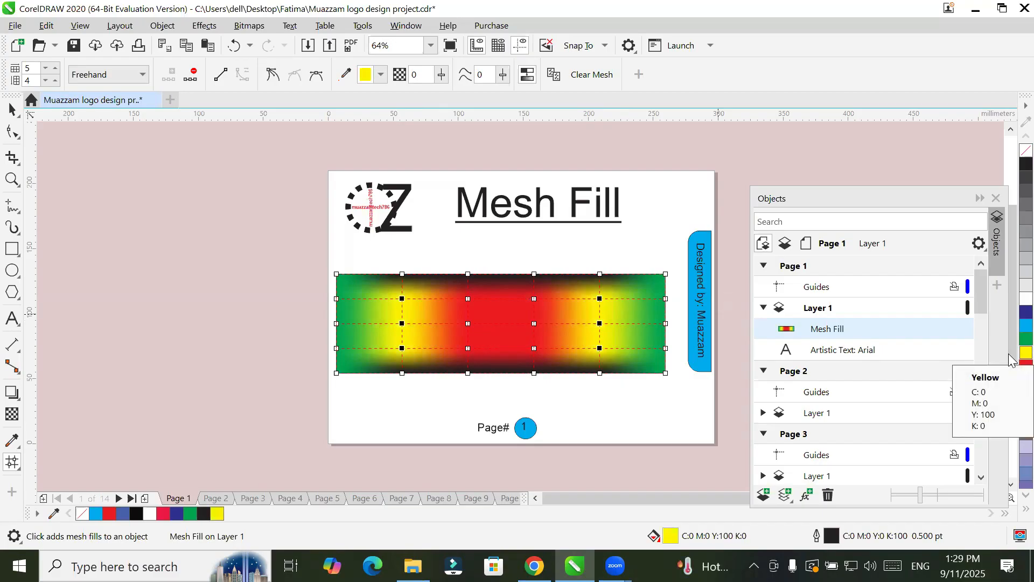
Stretch the mesh-filled rectangle up toward the title, down toward the page number, and right to the blue side tab.
click(12, 109)
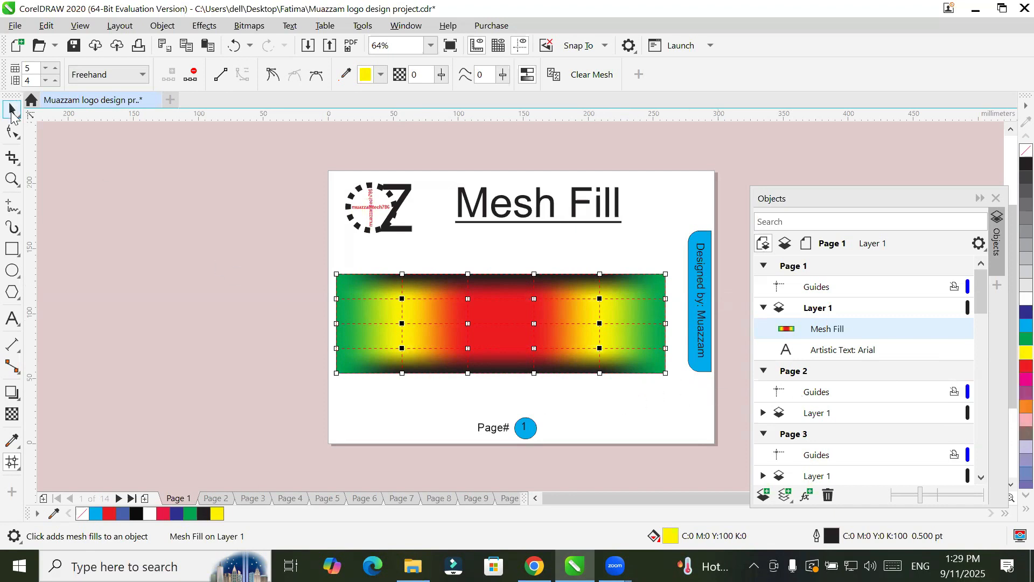
click(654, 428)
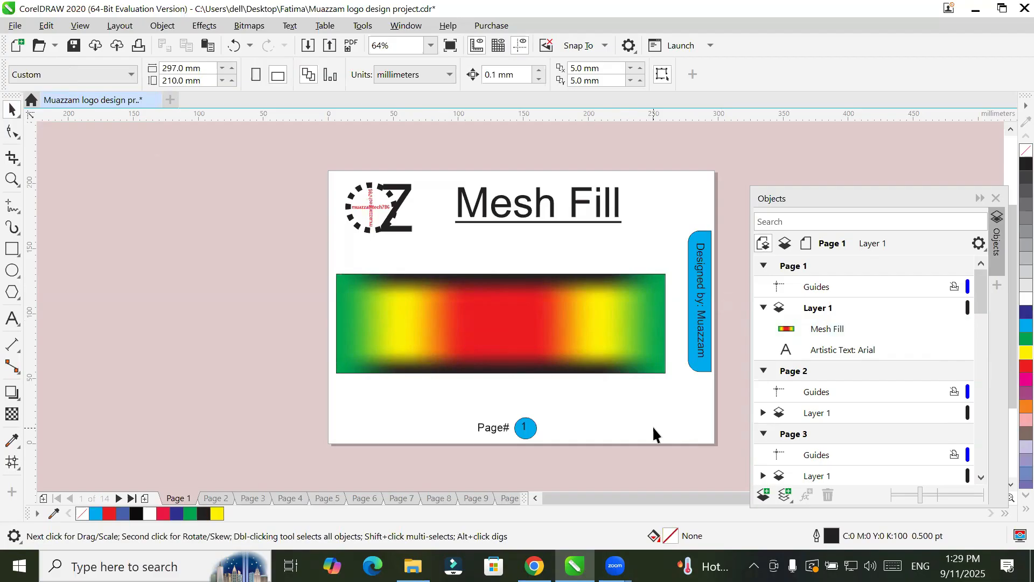
click(481, 364)
drag(500, 377, 500, 410)
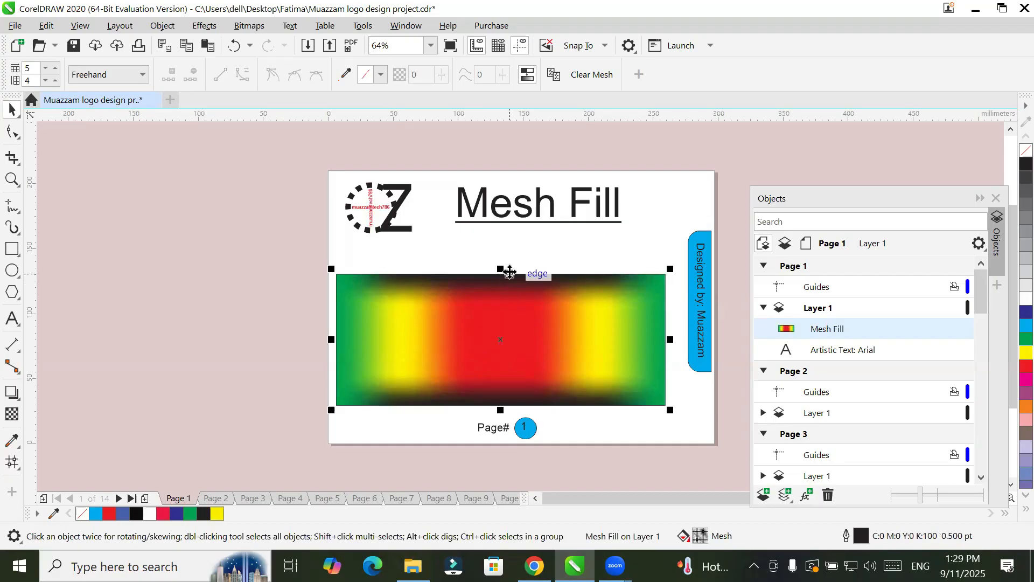
drag(500, 269, 488, 238)
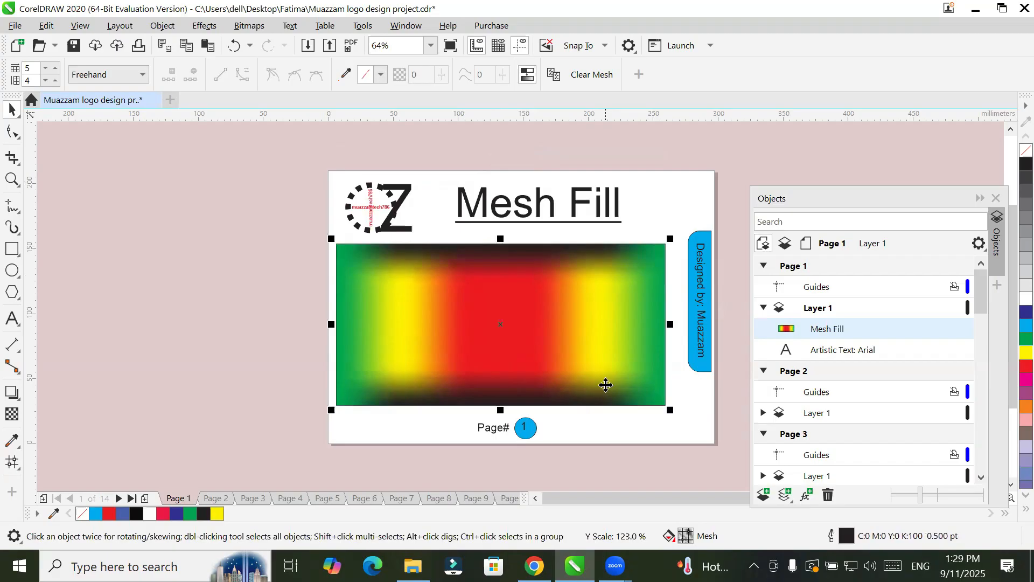
drag(670, 324, 689, 324)
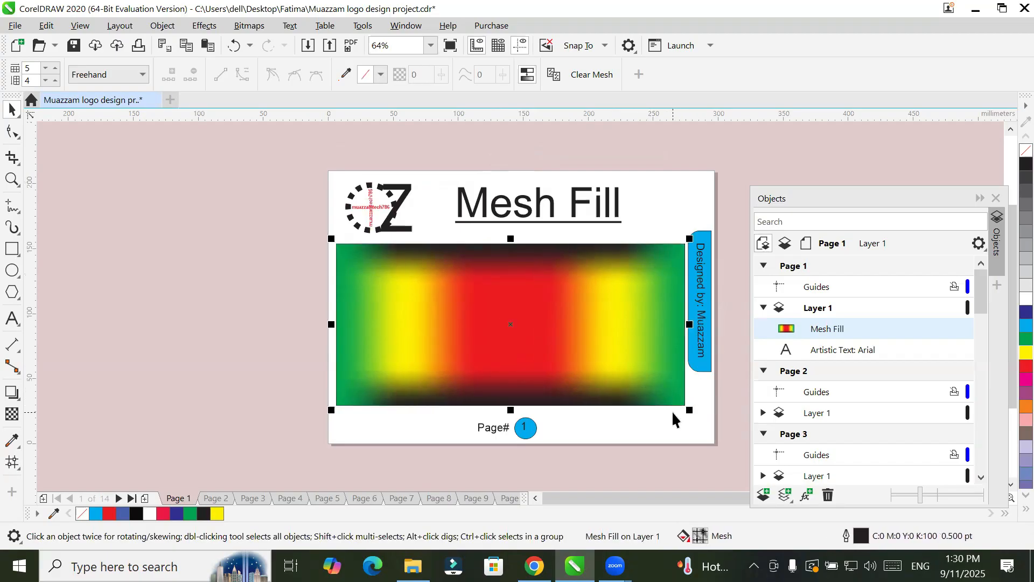
Insert a new page before Page 1 and draw an upright ellipse about 98 by 150 mm on it.
click(44, 499)
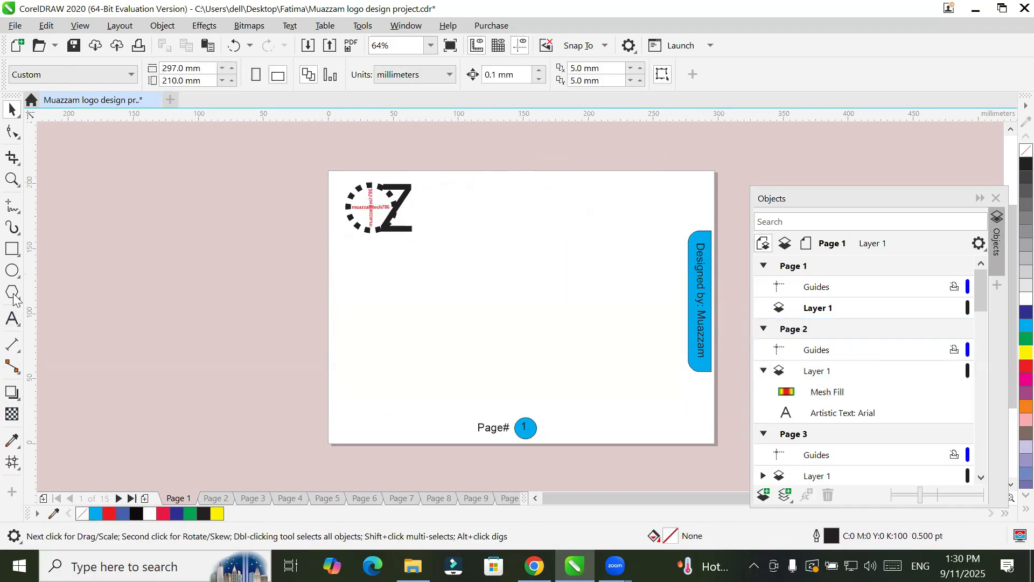
click(12, 271)
drag(475, 195, 602, 391)
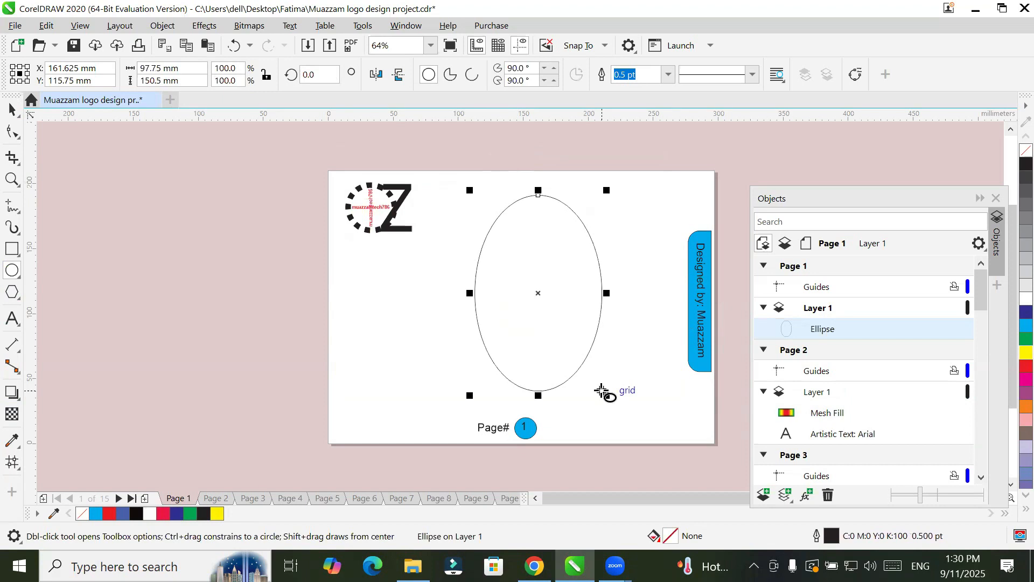
Convert the ellipse to curves.
click(12, 135)
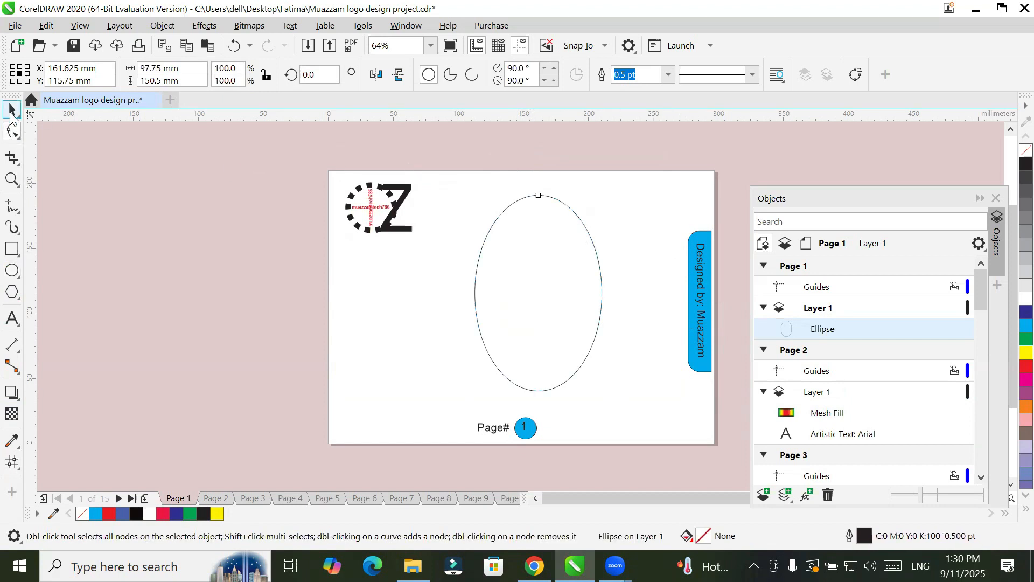
click(12, 111)
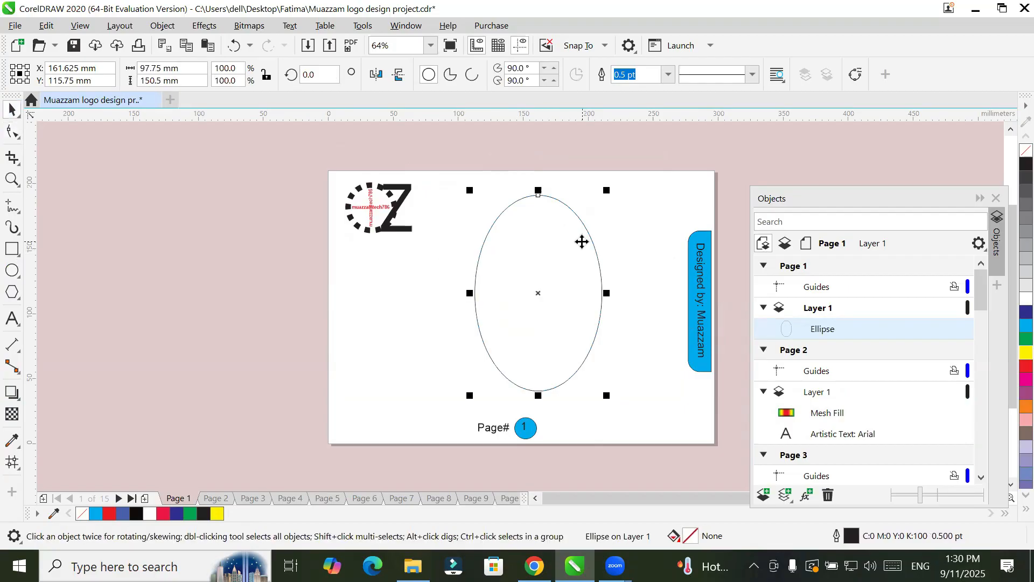
right_click(582, 242)
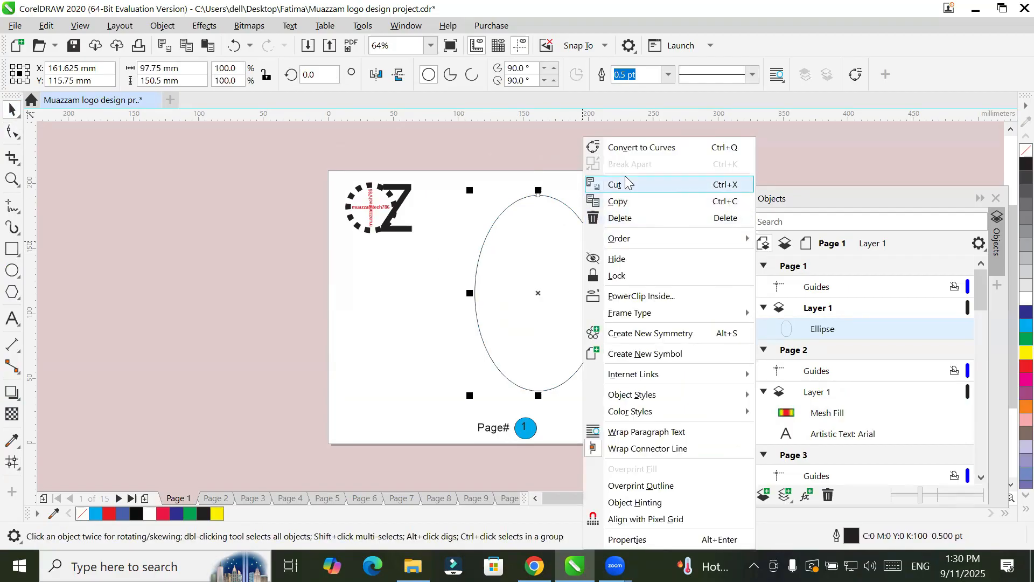
click(629, 149)
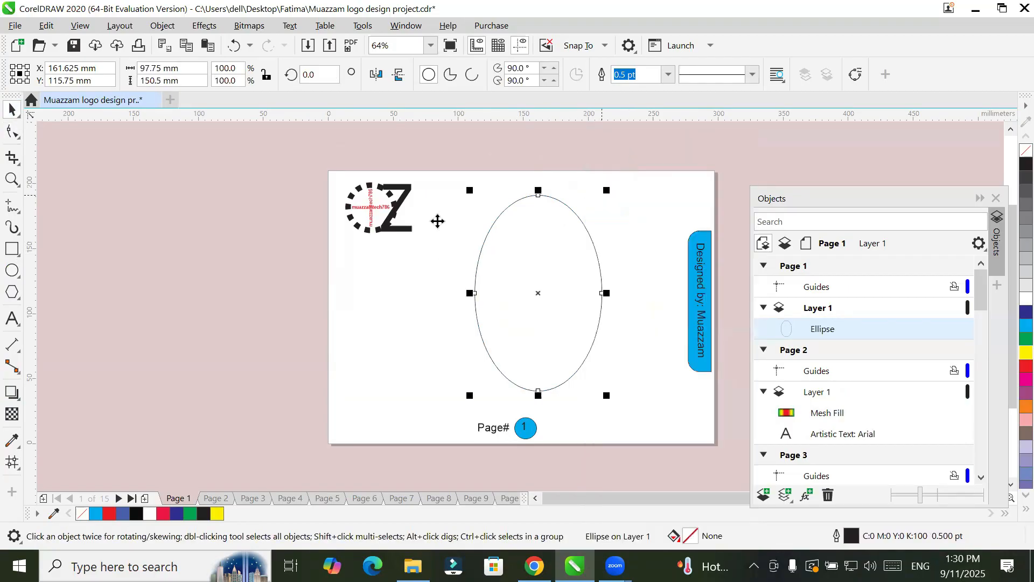
Reshape the curve into a tapered form by moving both side nodes upward and the right node slightly farther outward.
click(13, 136)
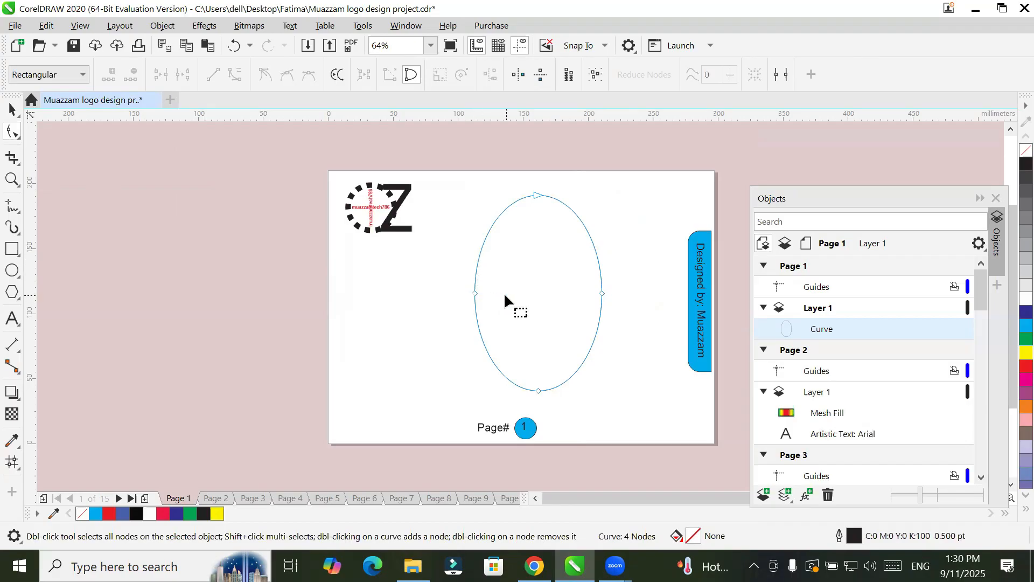
drag(548, 311, 614, 258)
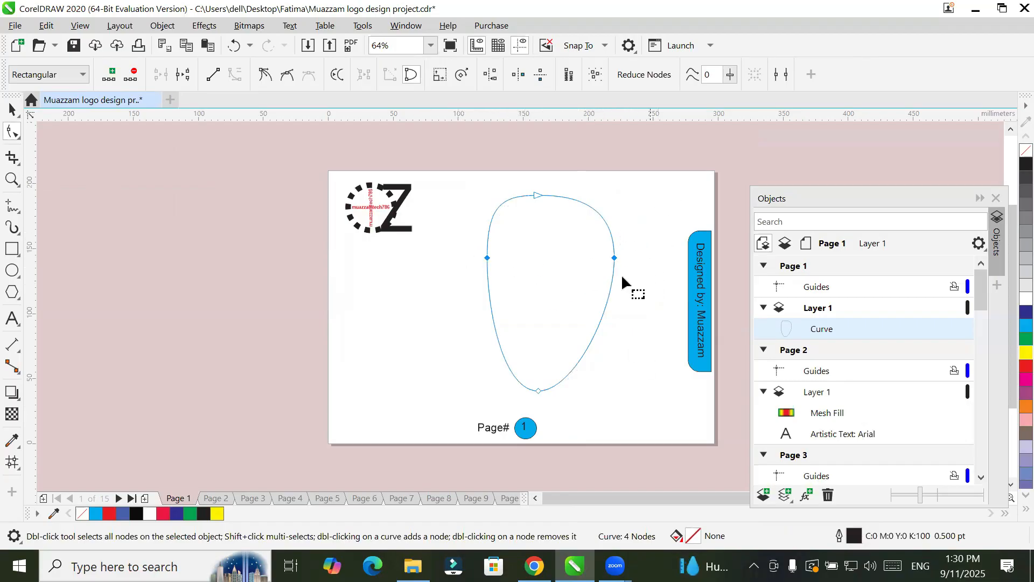
drag(608, 291, 615, 259)
drag(614, 257, 621, 252)
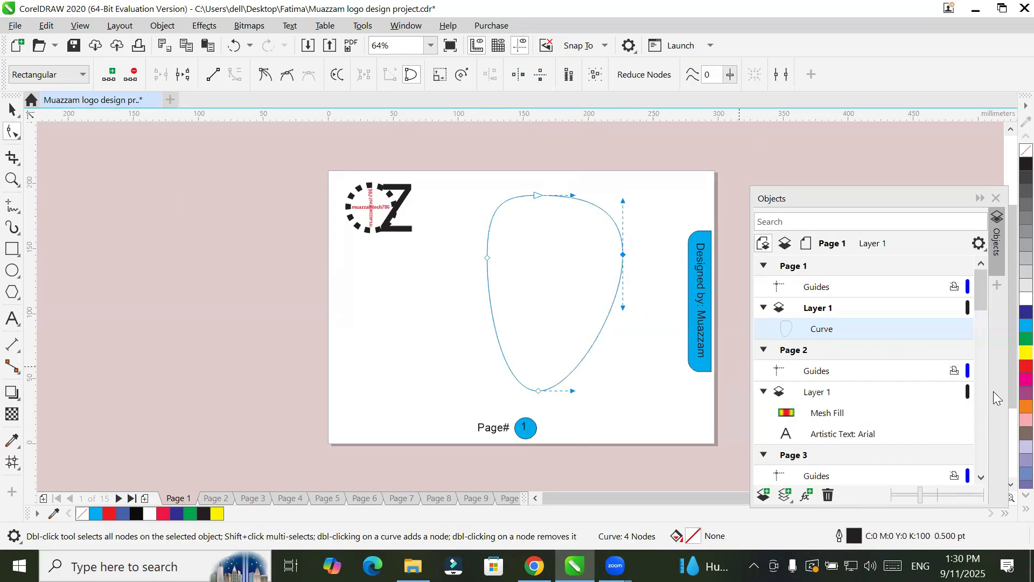
click(1011, 340)
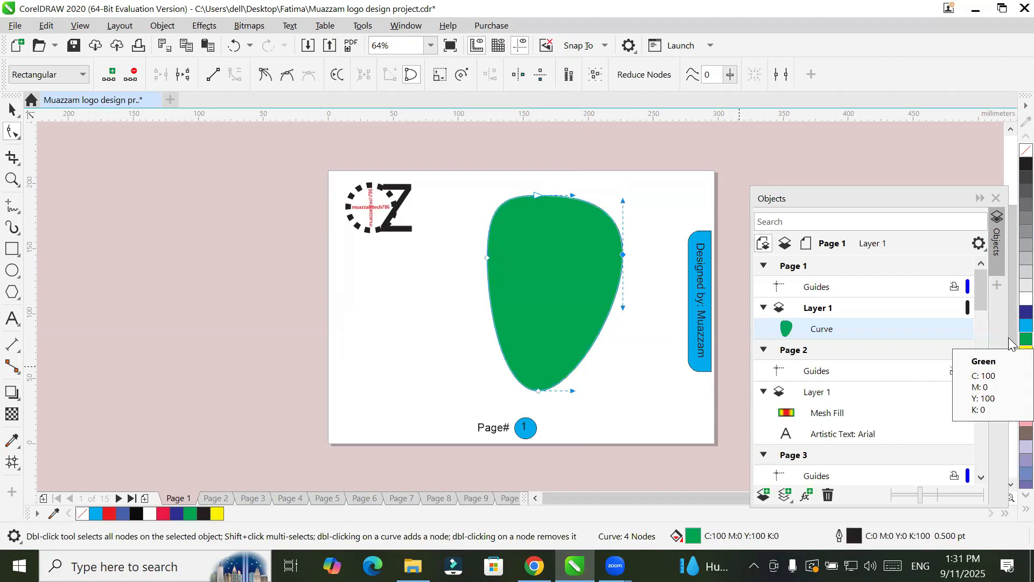
click(11, 463)
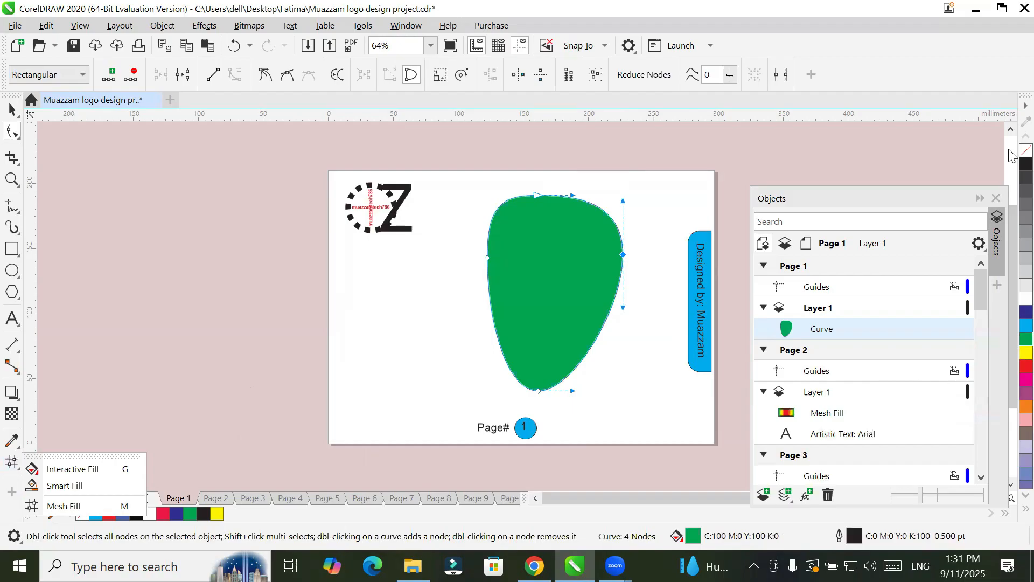
click(1026, 151)
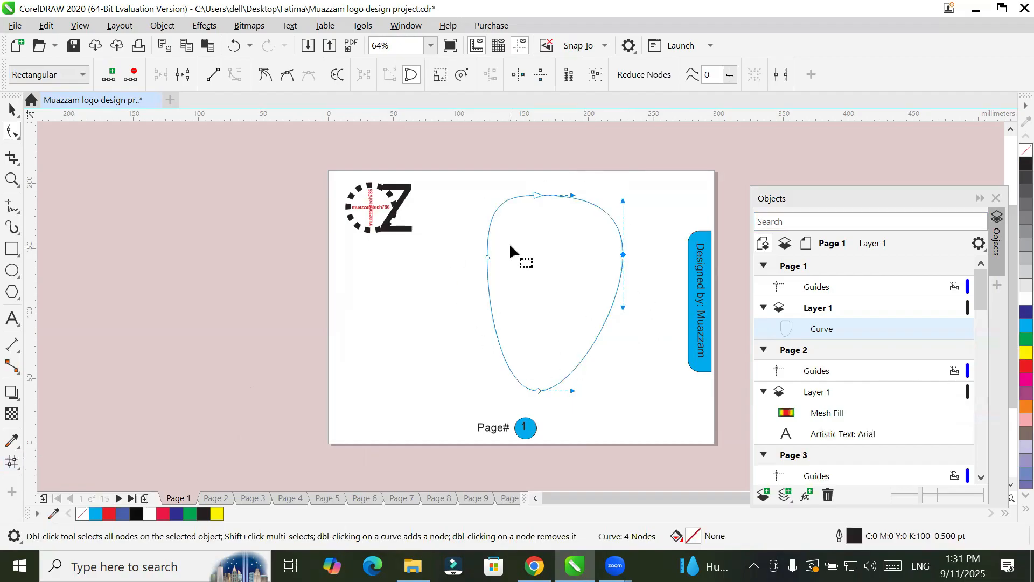
Select the reshaped, unfilled curve and start a Mesh Fill on it.
click(12, 109)
click(384, 294)
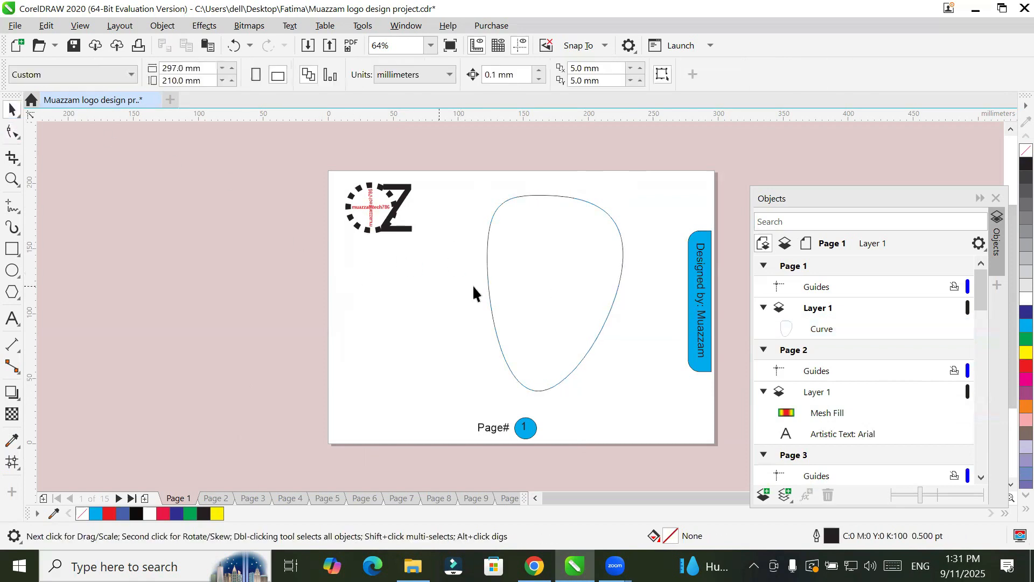
click(488, 276)
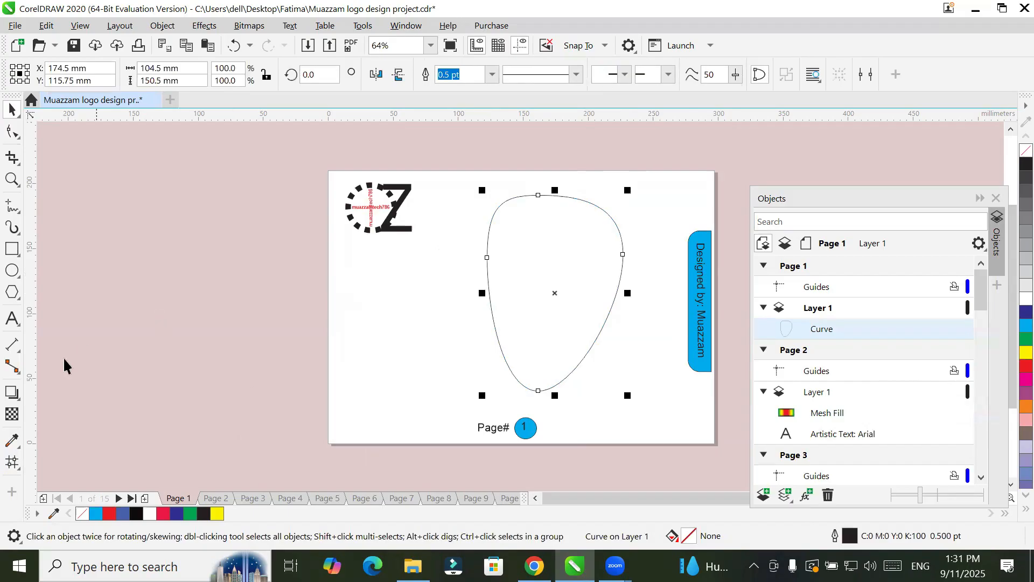
click(12, 462)
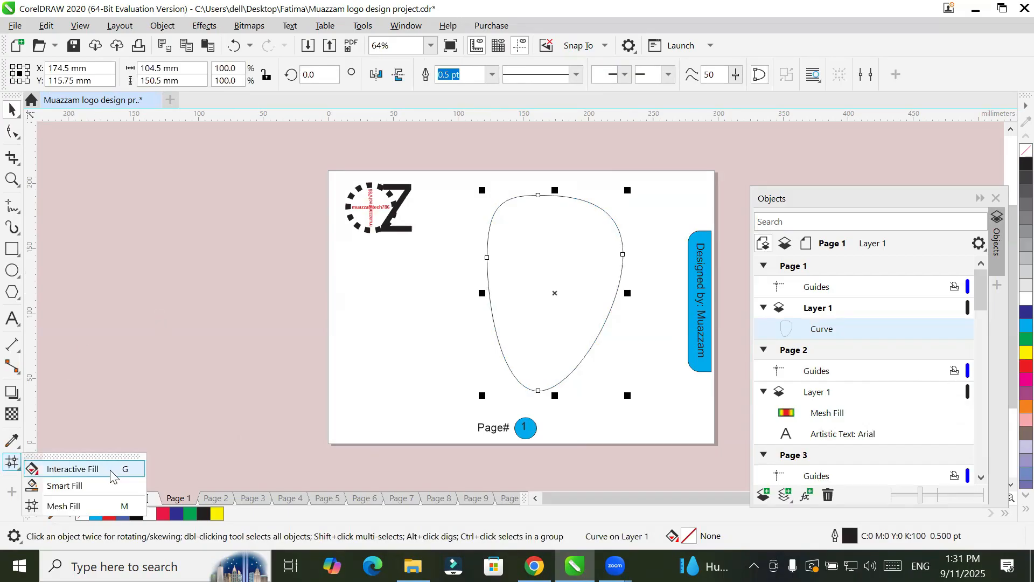
click(85, 508)
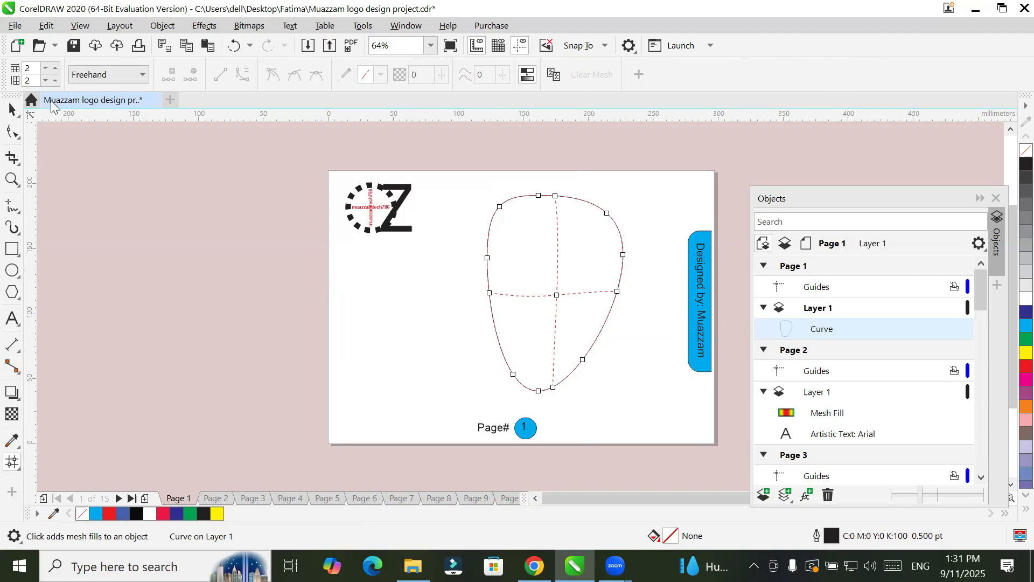
Increase the curve's mesh grid to 5 columns.
click(57, 68)
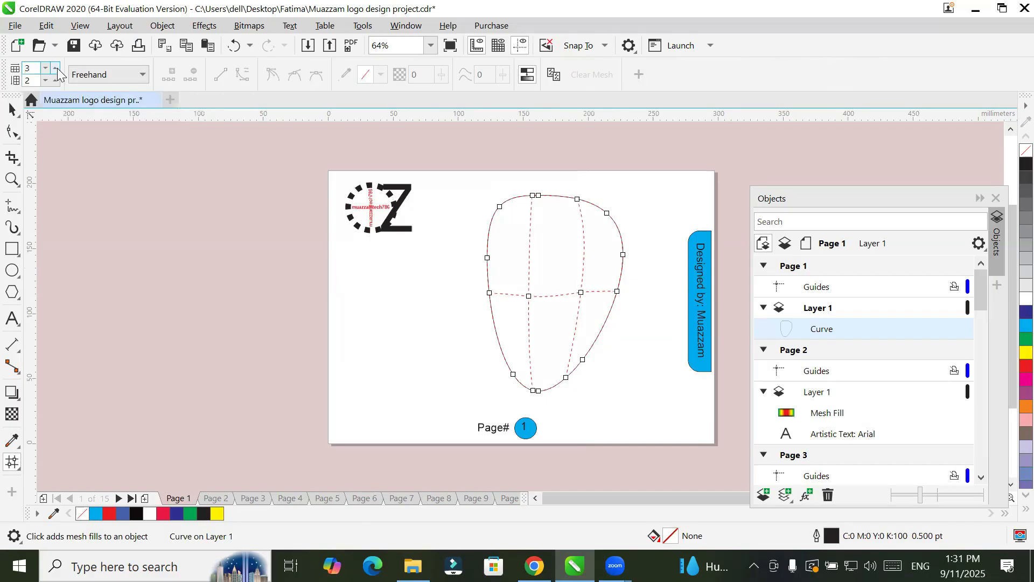
click(56, 69)
click(57, 68)
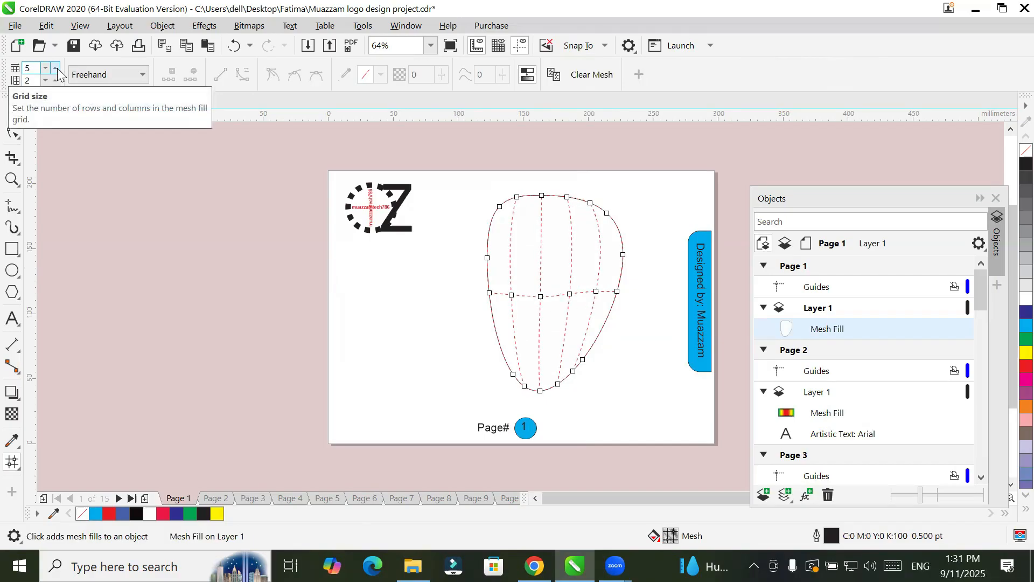
Try different row counts for the mesh grid, raising the rows to 8 and reducing them to 1.
click(54, 82)
click(55, 82)
click(55, 82)
click(55, 81)
click(56, 81)
click(56, 81)
click(45, 81)
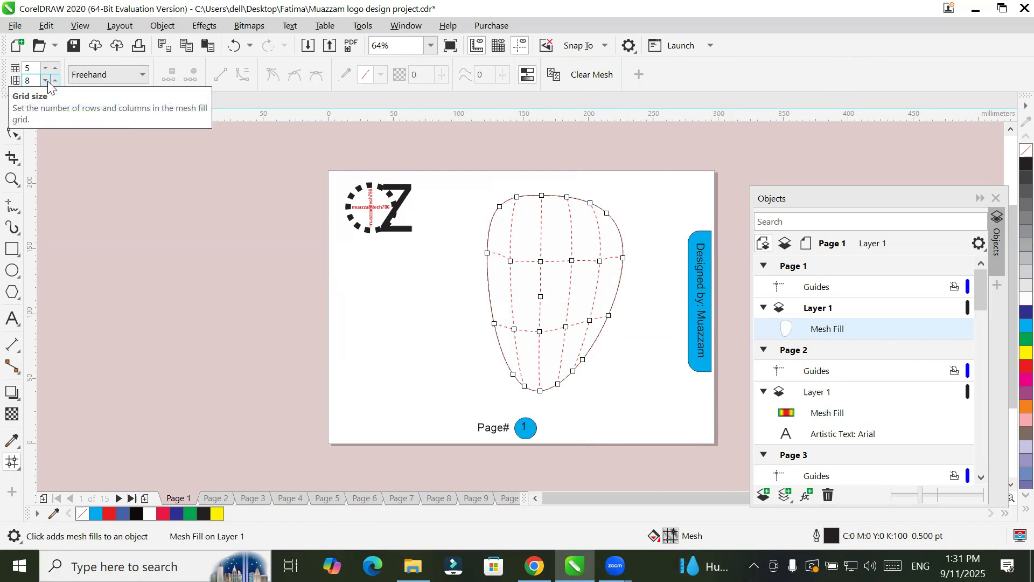
click(46, 81)
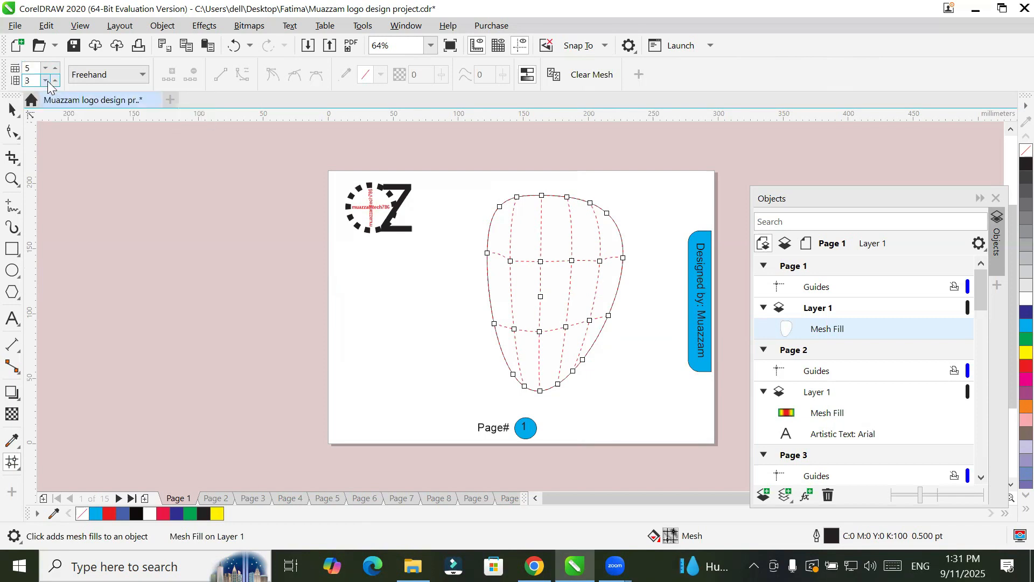
click(47, 81)
click(48, 81)
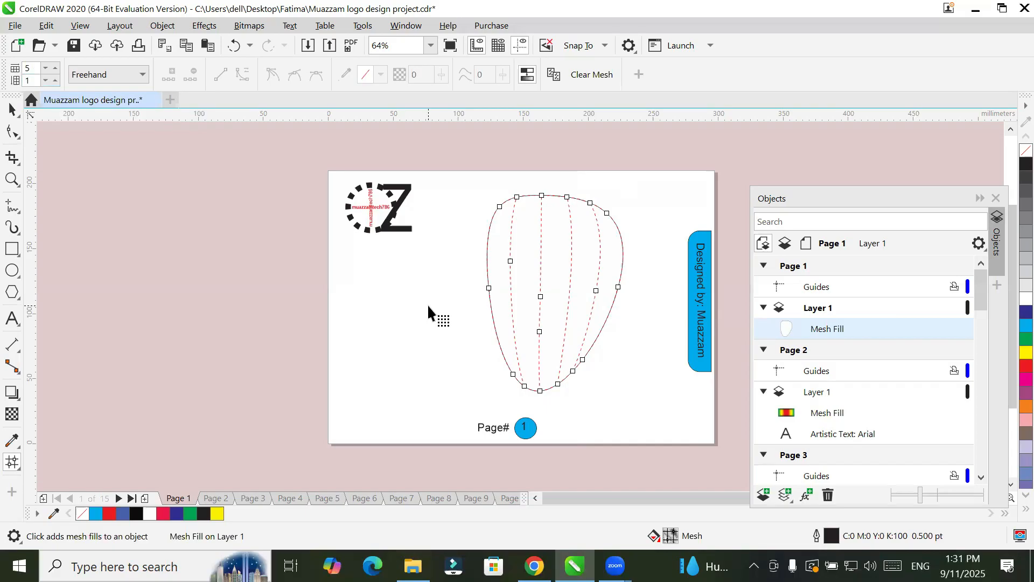
Undo the mesh grid changes and the earlier fill changes, back to the unfilled curve with a 2 by 2 grid.
key(ctrl+z)
key(ctrl+z)
key(ctrl+z)
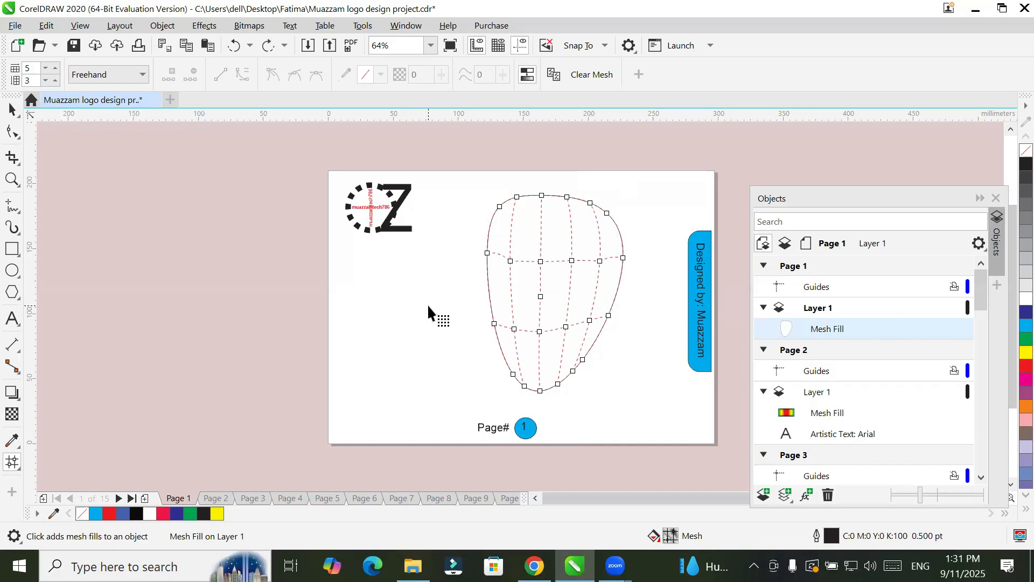
key(ctrl+z)
key(ctrl+z)
key(ctrl+z)
key(ctrl+z)
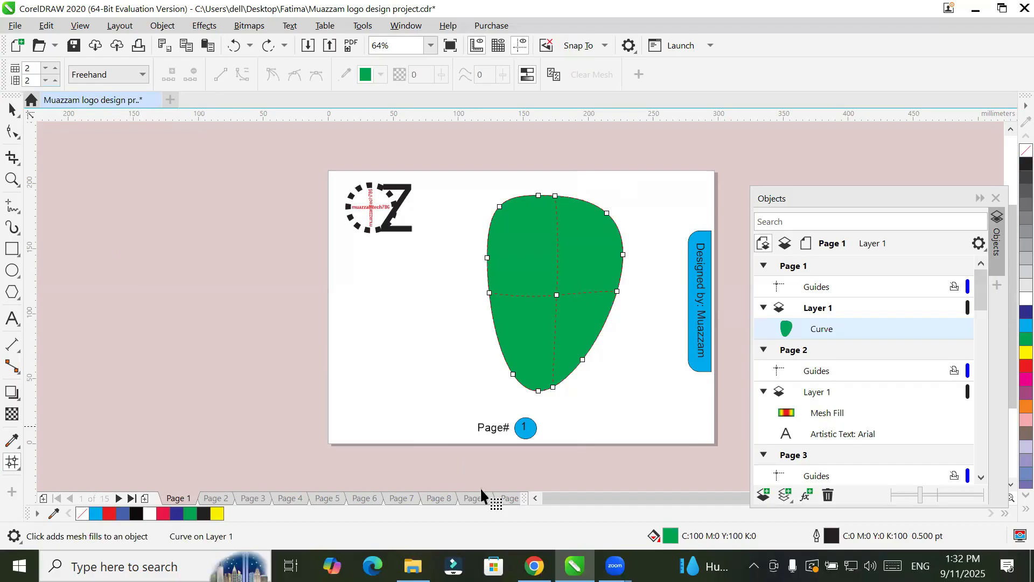
key(ctrl+z)
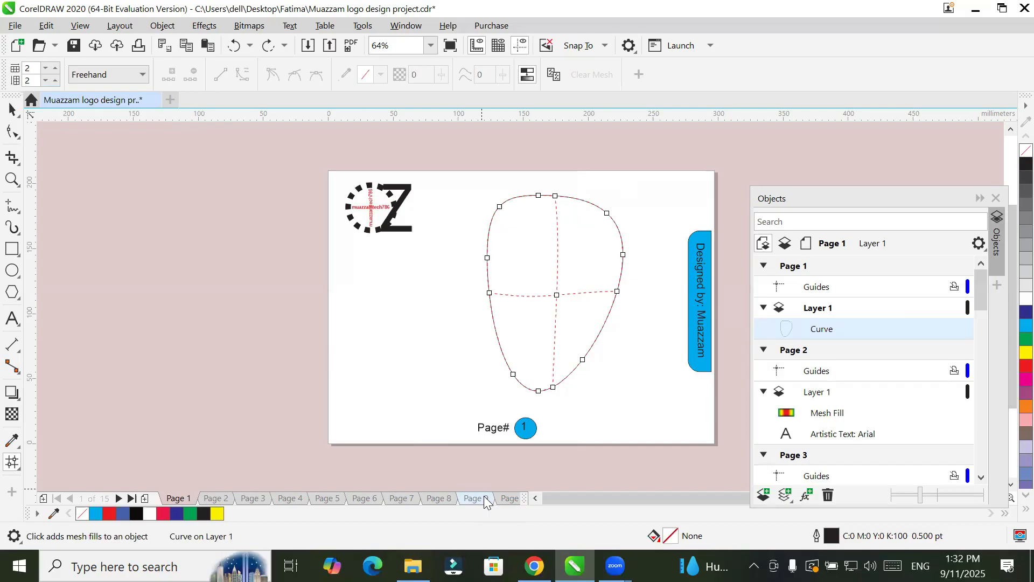
Set the mesh grid to 4 columns and the node selection mode to Rectangular.
click(57, 69)
click(57, 69)
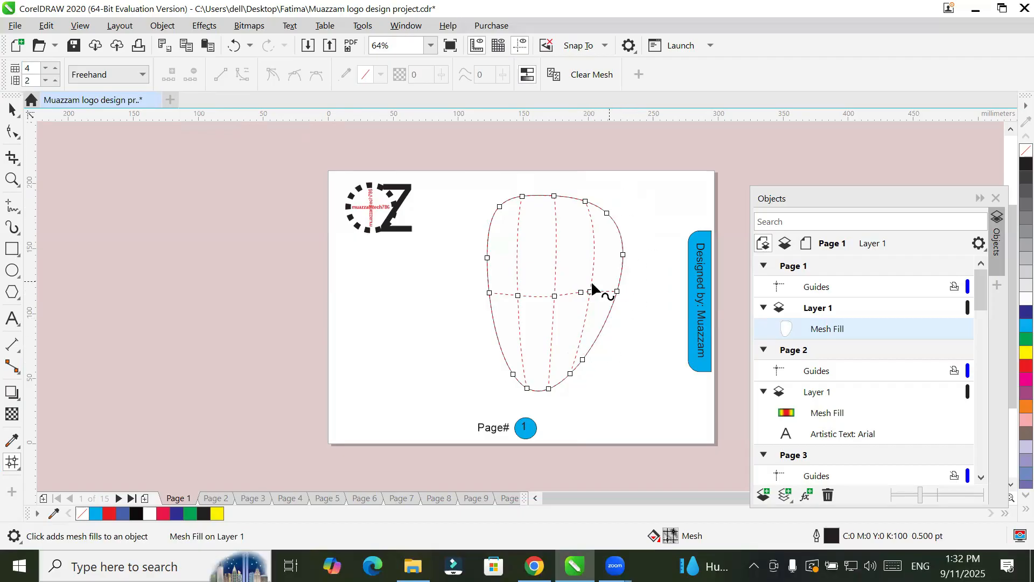
click(115, 74)
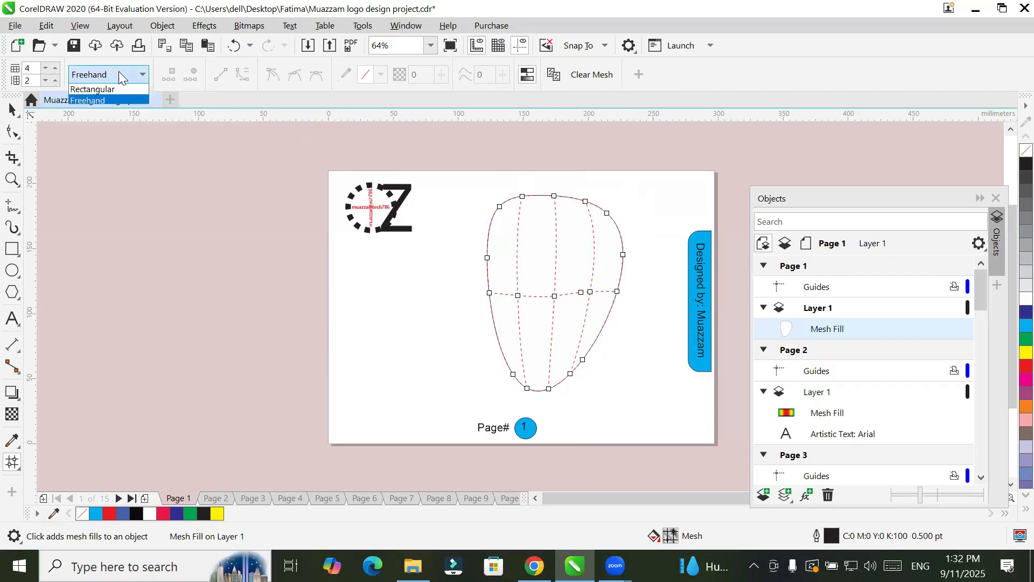
click(117, 91)
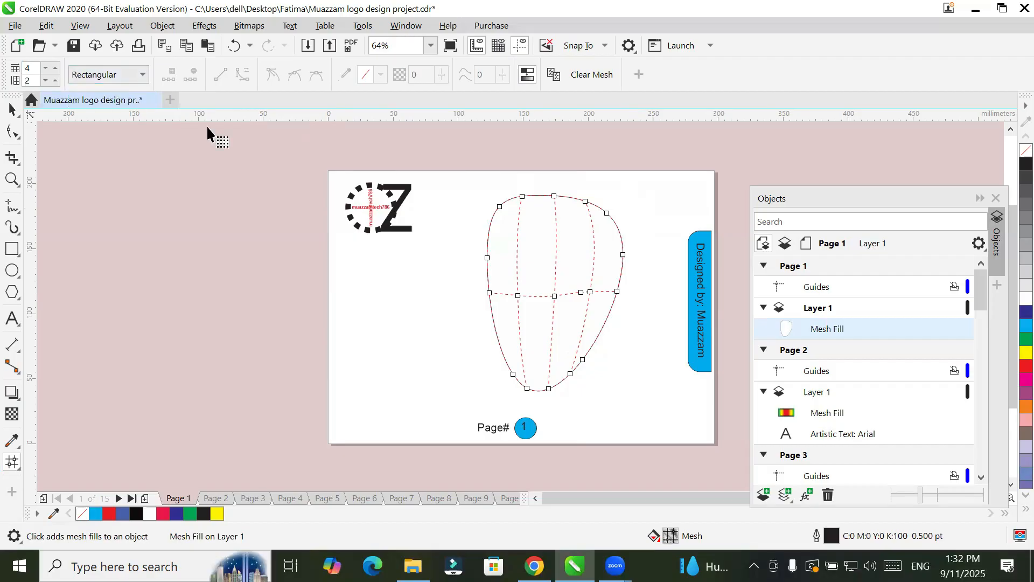
Select the mesh nodes along the shape's upper and lower ends and color them blue (C100 M100 Y0 K0).
drag(479, 178, 632, 236)
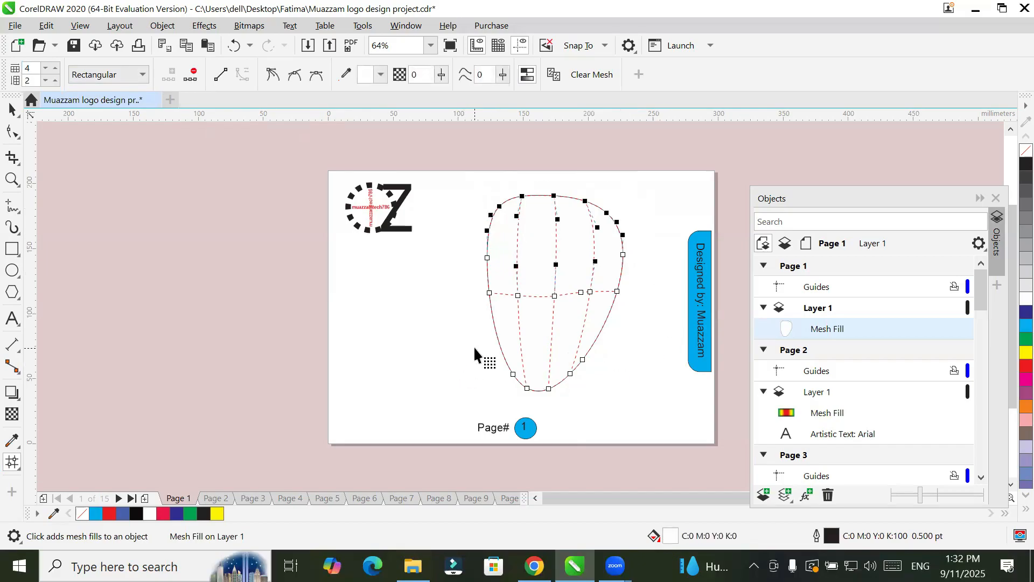
drag(477, 348, 603, 399)
click(1026, 312)
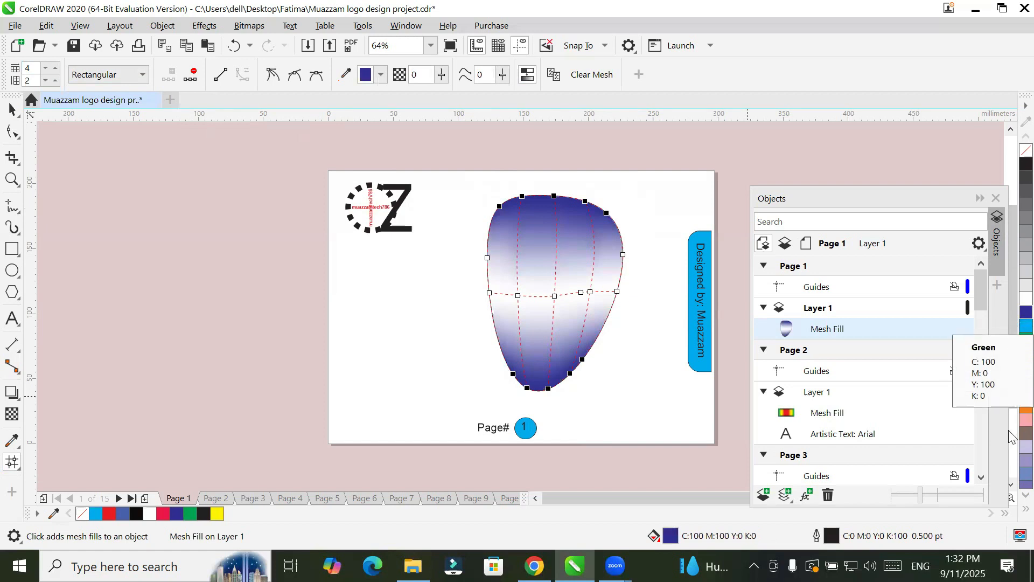
Try other colors on the selected upper and lower nodes: pink, 50% Black, no color and 90% Black.
click(1026, 420)
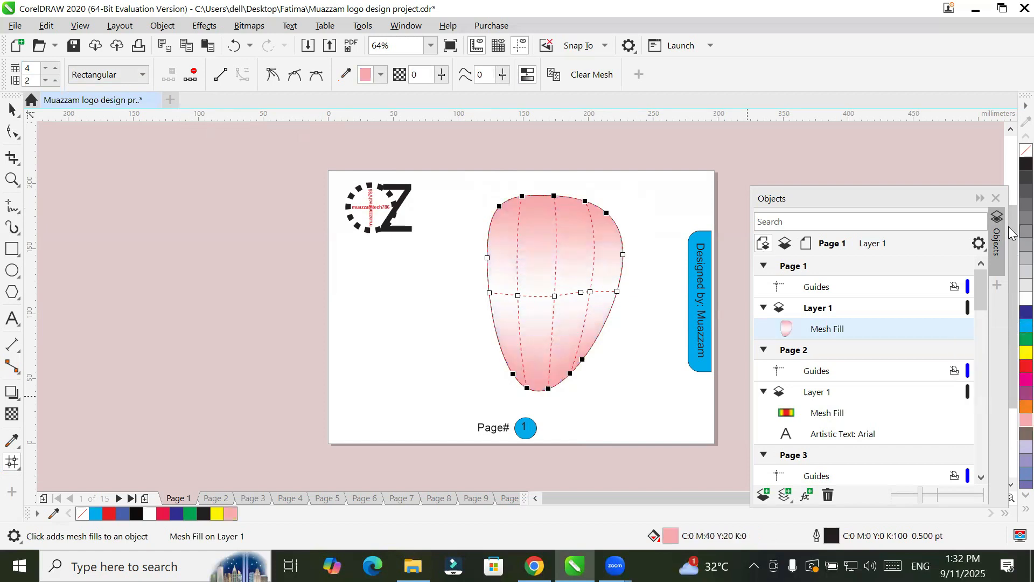
click(1013, 231)
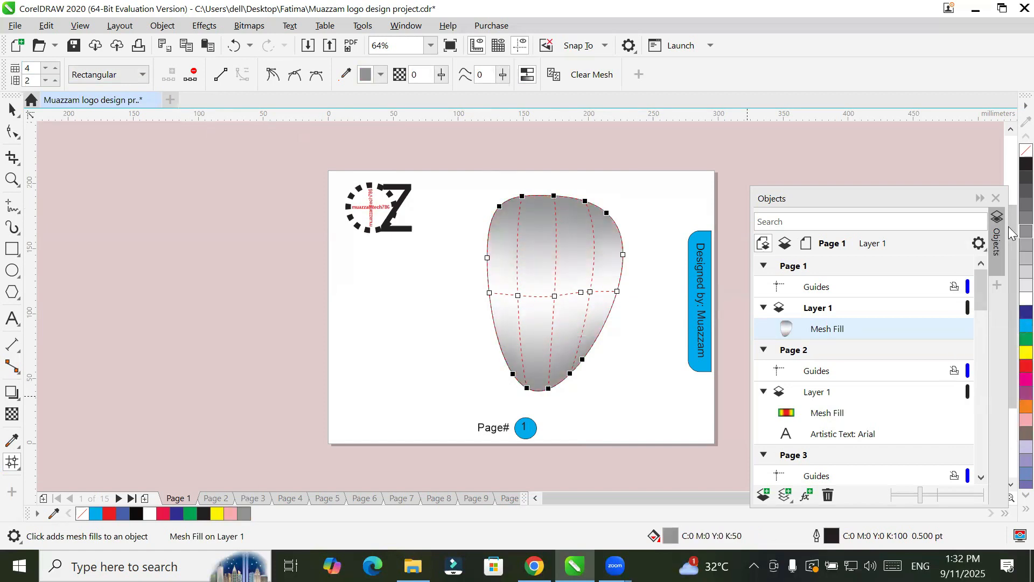
click(1012, 163)
click(1025, 152)
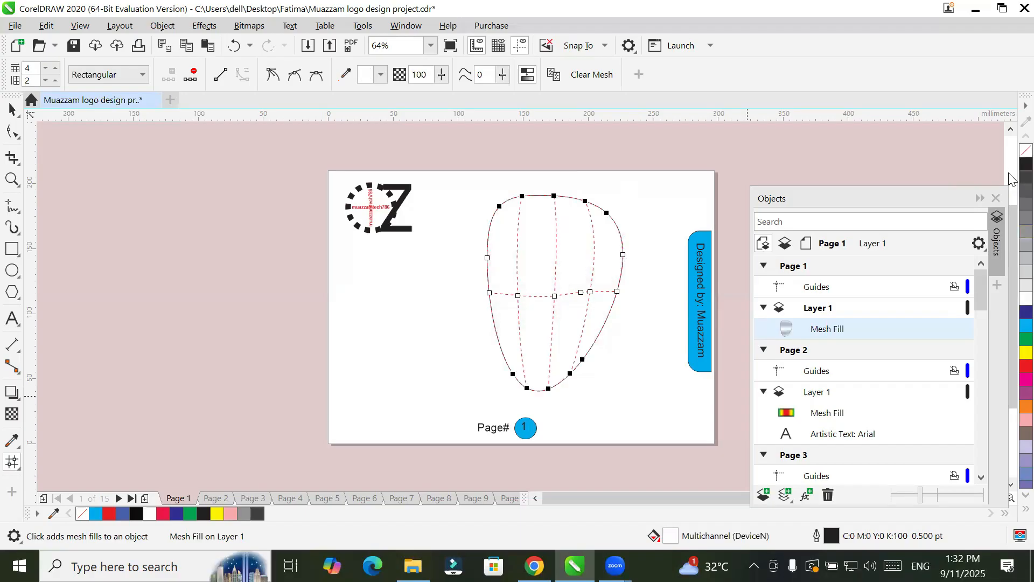
click(1026, 176)
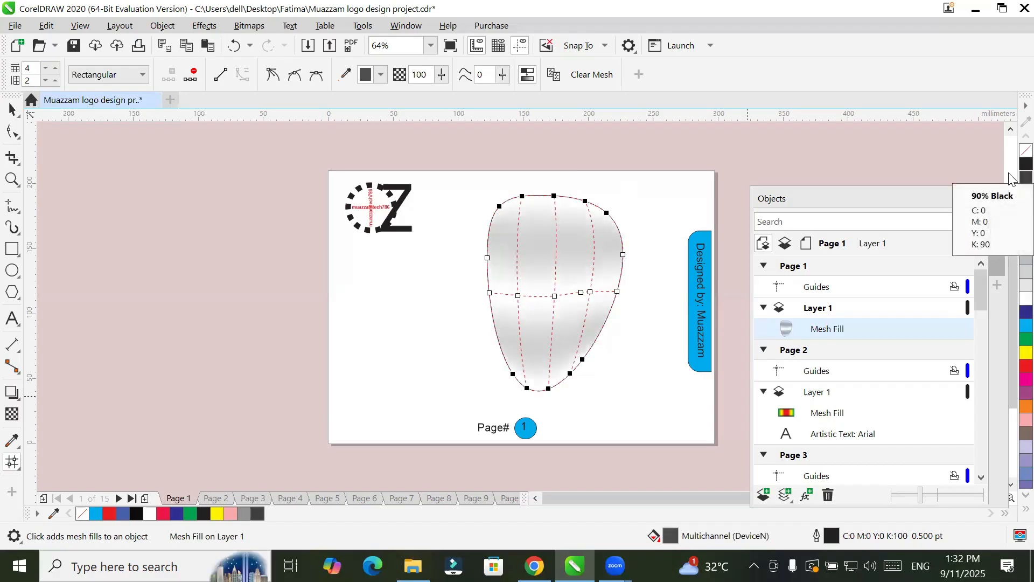
Select the middle row of mesh nodes, color it red (C0 M100 Y100 K0), and deselect the nodes.
drag(447, 268, 633, 306)
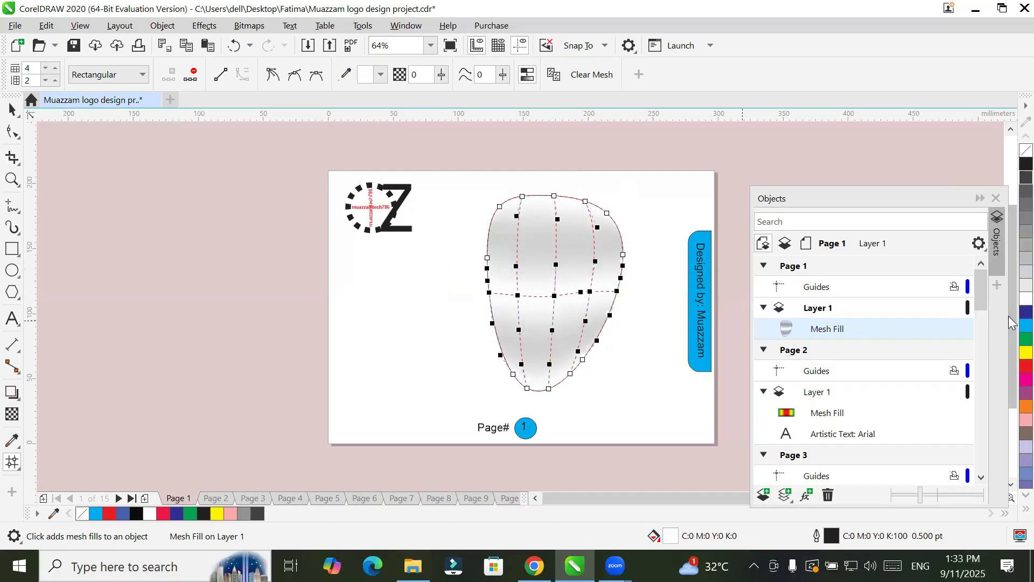
click(1026, 366)
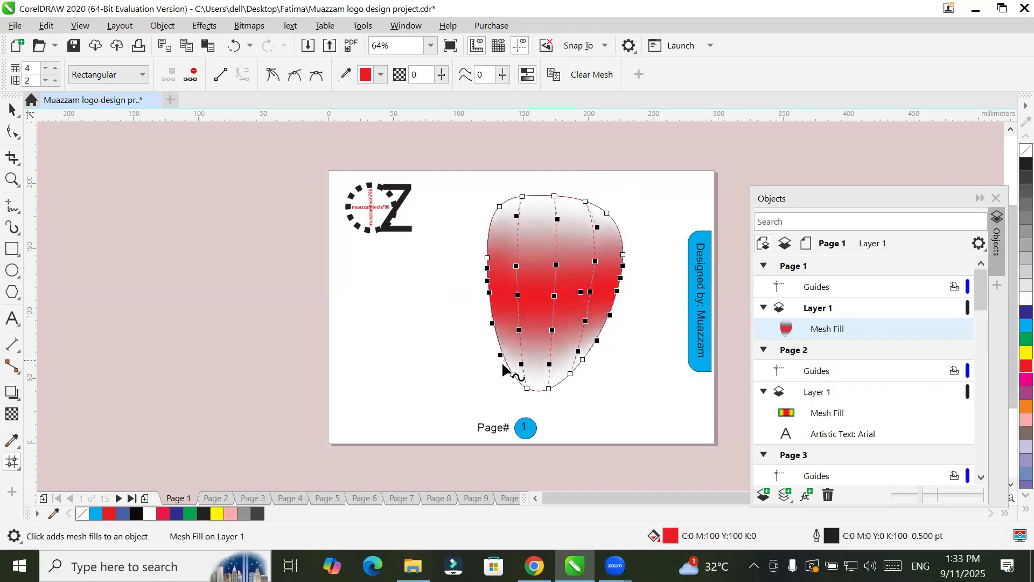
click(432, 348)
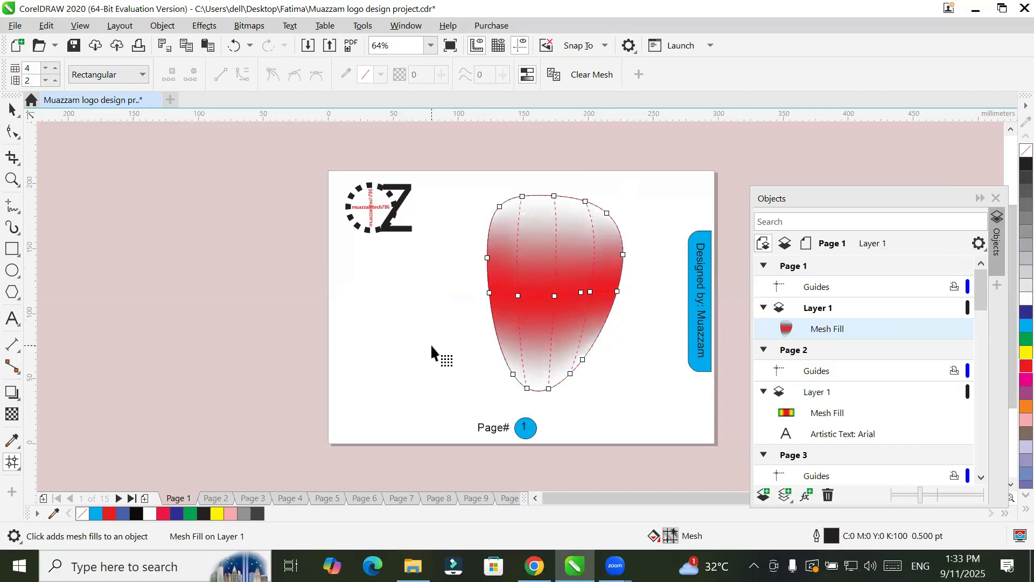
Undo all the color changes made to the mesh nodes.
key(ctrl+z)
key(ctrl+z)
key(ctrl+z)
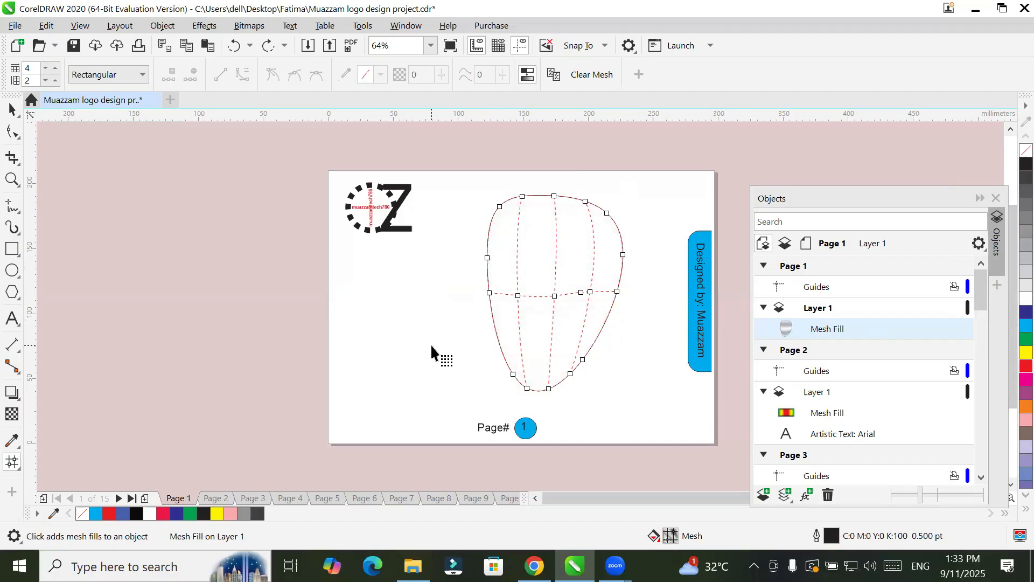
key(ctrl+z)
key(ctrl+z)
key(ctrl+z)
key(ctrl+z)
Select all the mesh nodes, color them green (C100 M0 Y100 K0), and deselect them.
drag(546, 321, 638, 396)
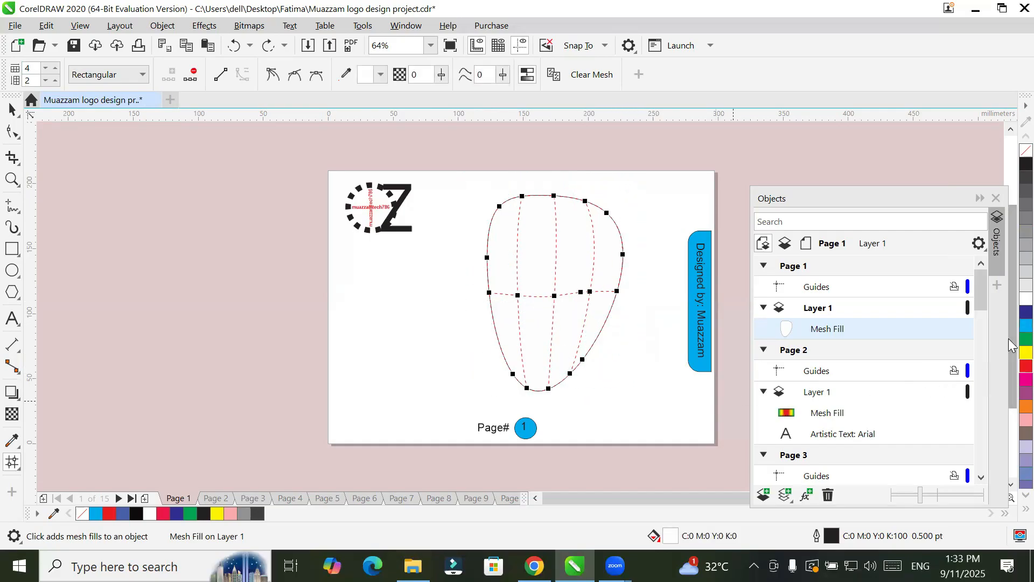
click(1026, 338)
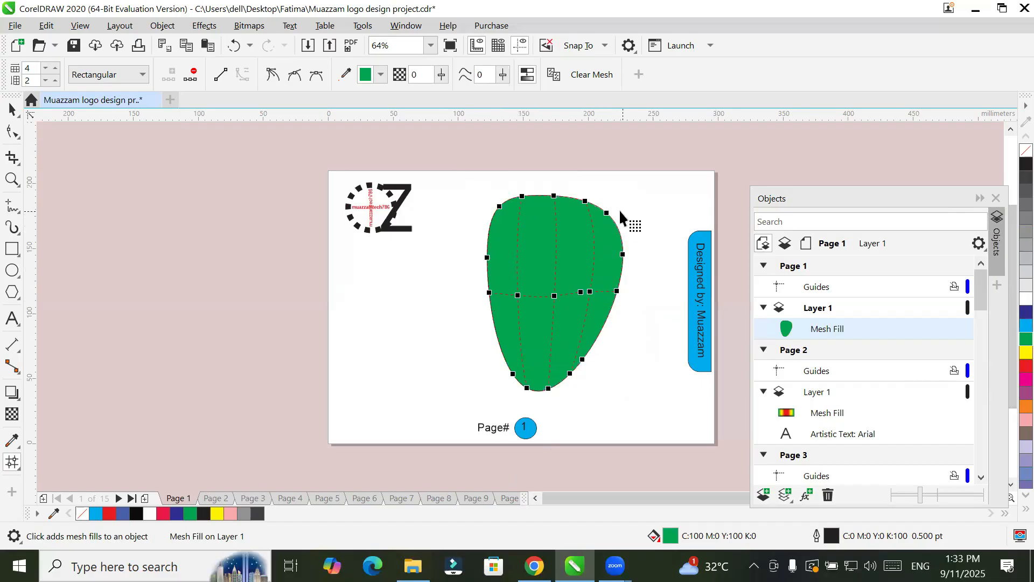
click(641, 228)
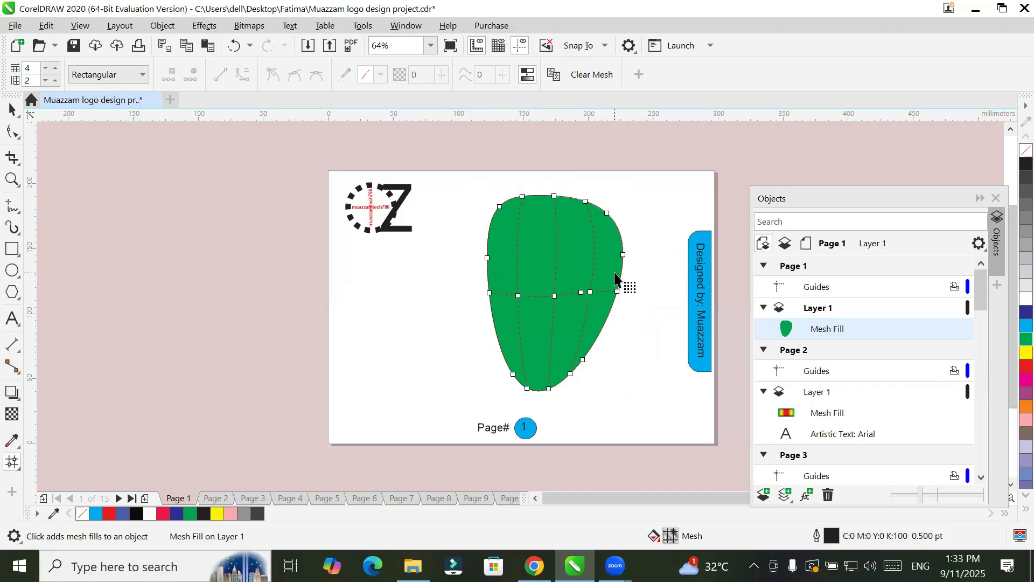
Using Freehand selection mode, select the nodes along both side edges and color them dark green (C100 M45 Y71 K46).
click(101, 76)
click(106, 100)
mouse_move(623, 198)
mouse_down()
mouse_move(599, 213)
mouse_move(606, 268)
mouse_move(581, 373)
mouse_move(628, 348)
mouse_move(641, 258)
mouse_up()
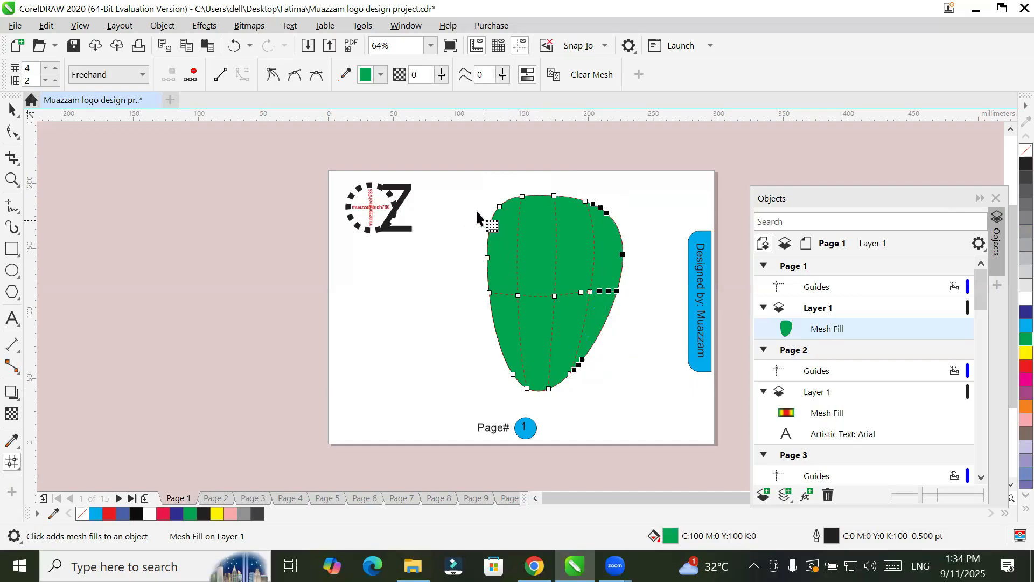
mouse_move(471, 193)
mouse_down()
mouse_move(530, 204)
mouse_move(507, 227)
mouse_move(493, 339)
mouse_move(406, 360)
mouse_up()
click(1010, 338)
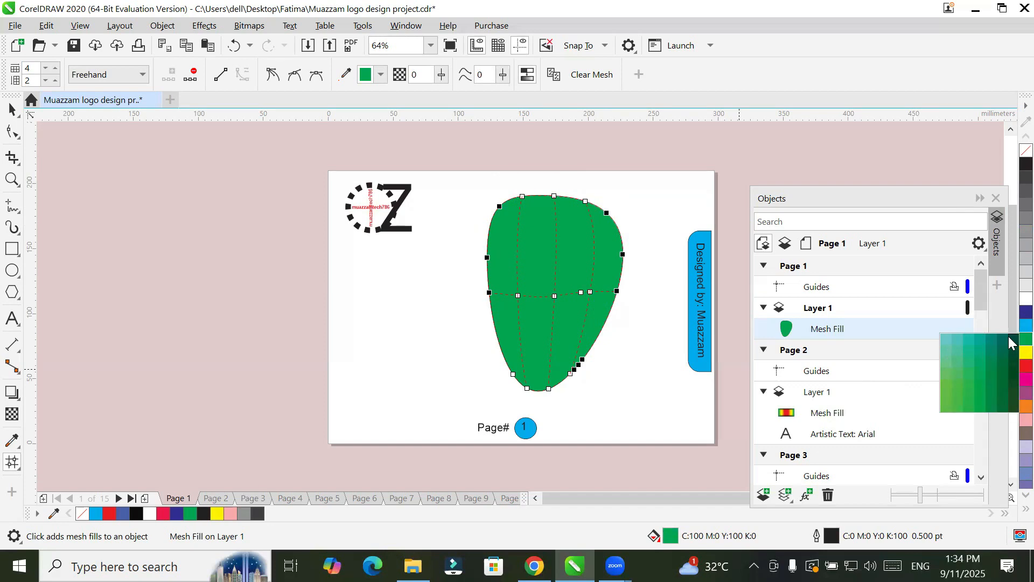
click(1009, 336)
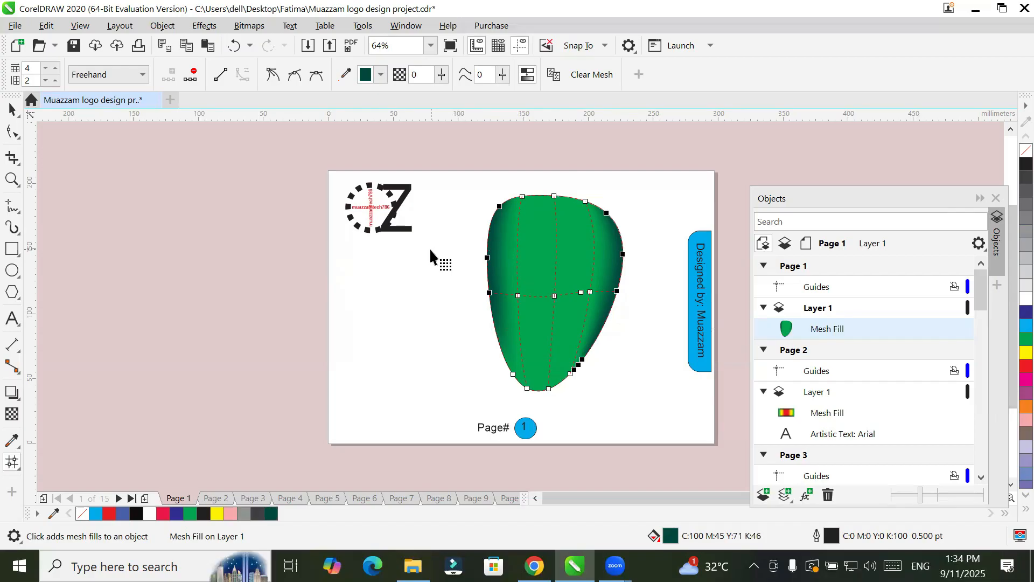
Add a mesh row across the upper part, color its left inner node white as a highlight, and deselect the shape.
double_click(518, 241)
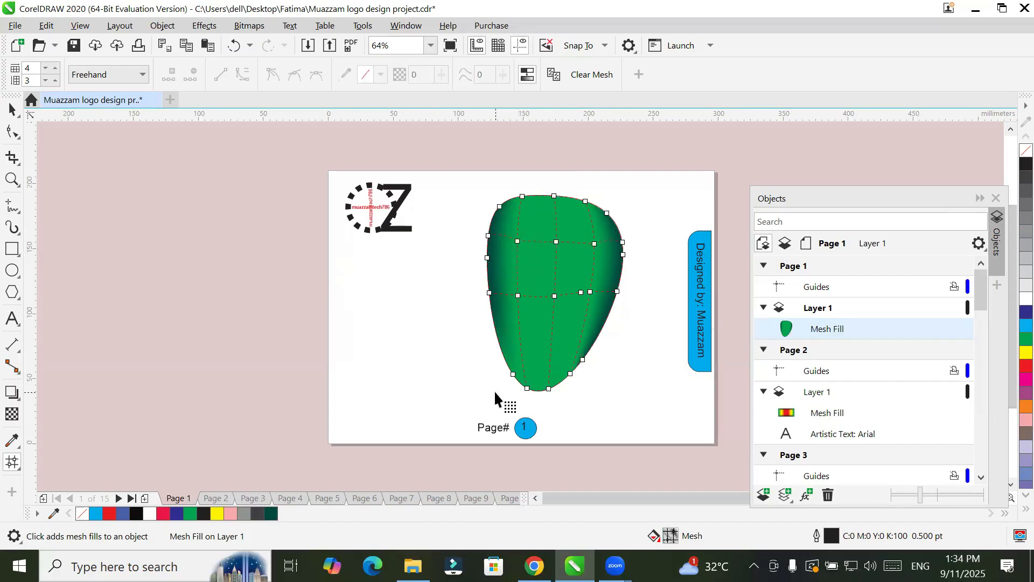
click(517, 242)
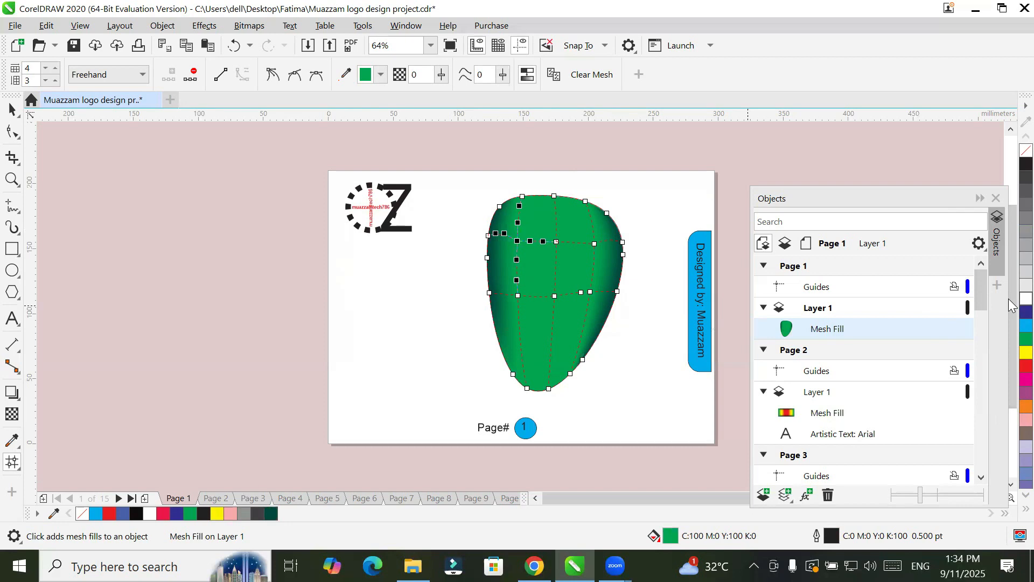
click(1025, 299)
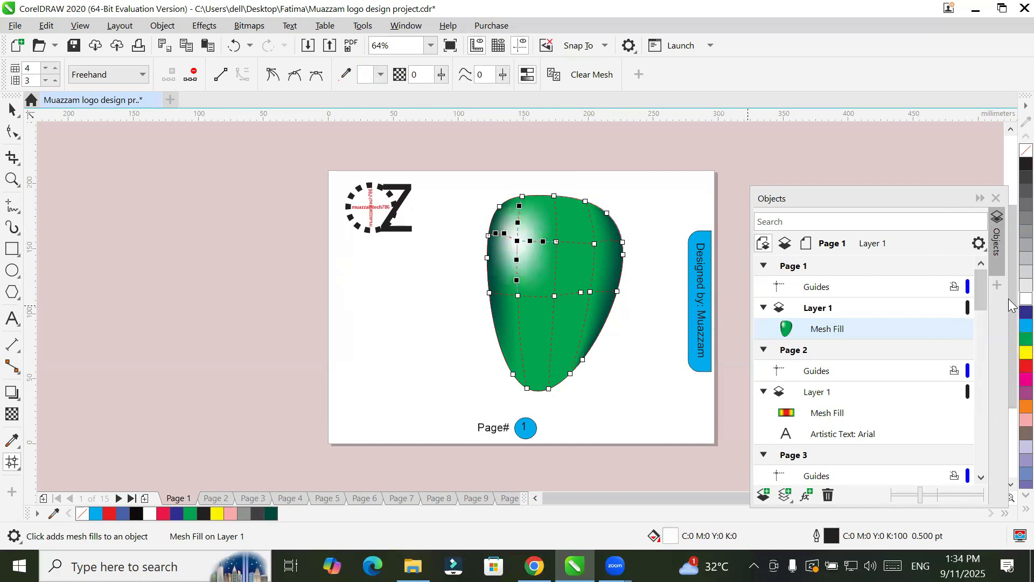
click(12, 112)
click(397, 331)
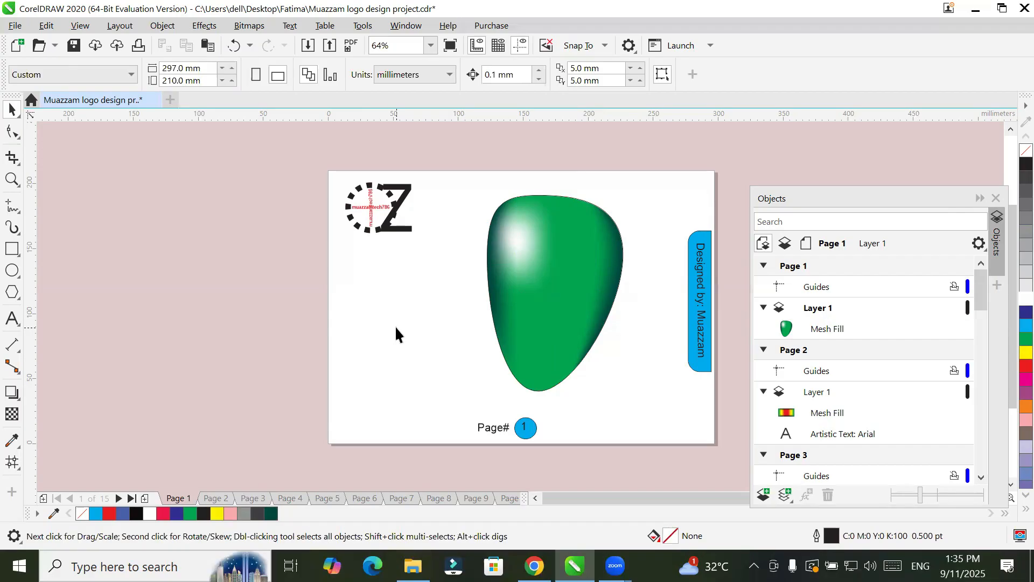
Draw an upright ellipse about 33 by 70 mm on the page, below the logo, and keep it selected.
click(11, 271)
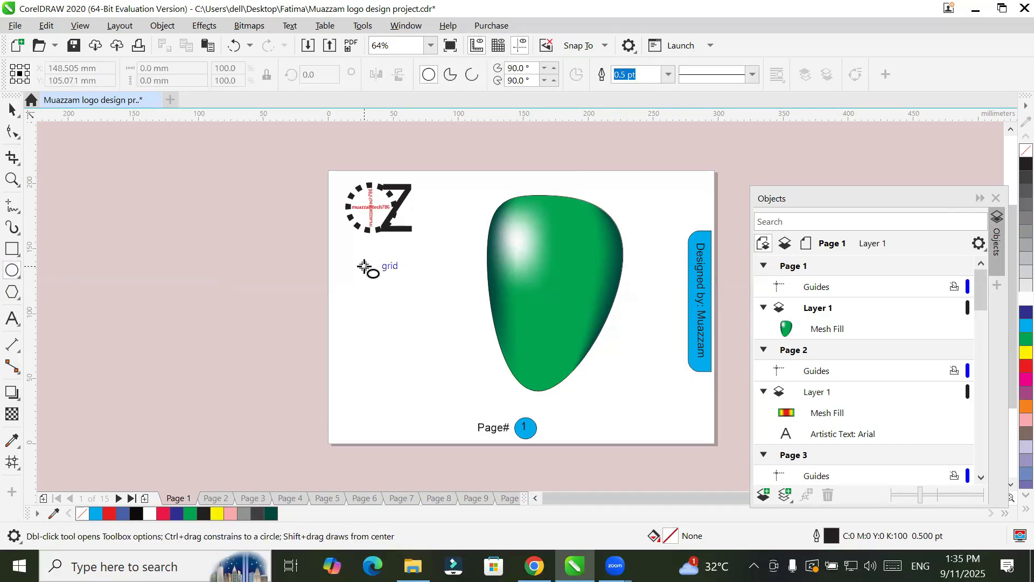
drag(355, 295, 399, 386)
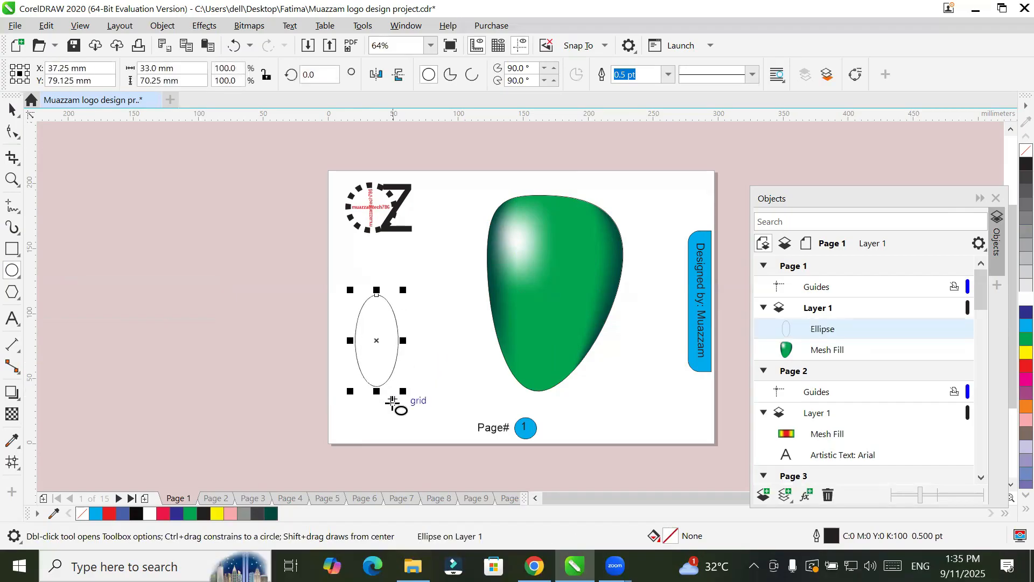
click(11, 132)
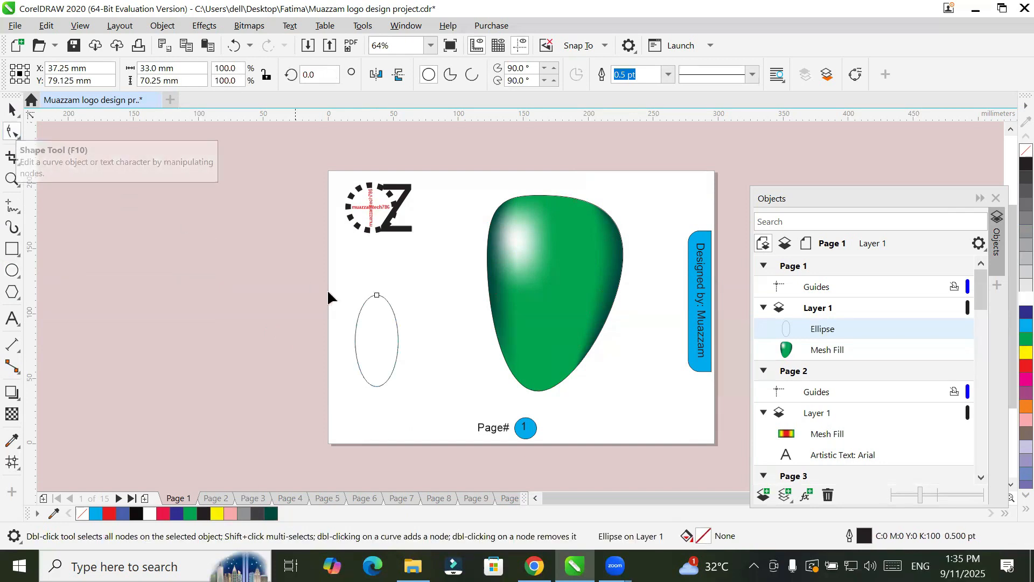
click(12, 110)
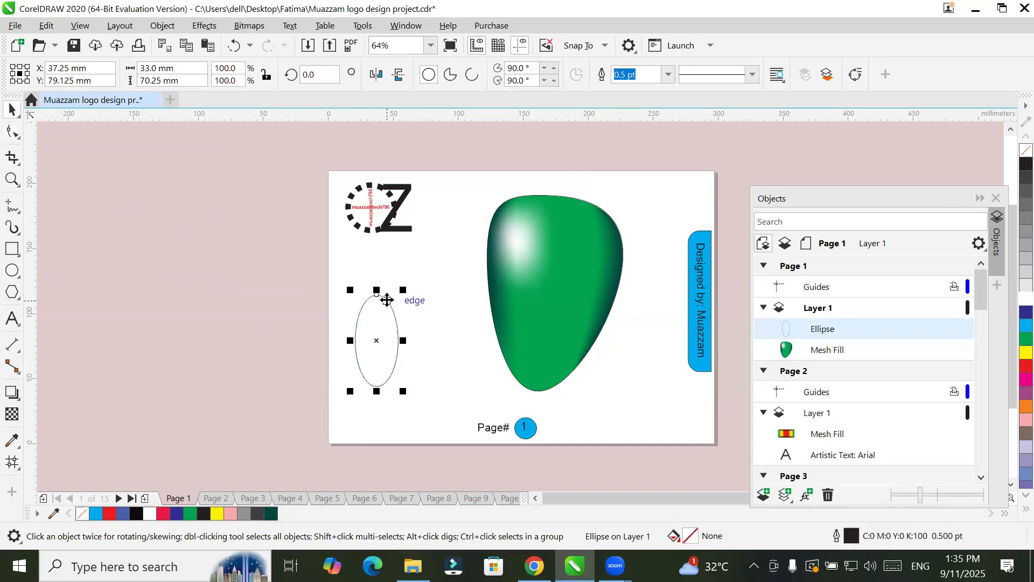
Convert the ellipse to curves and collapse its top node's handles onto the node to form a pointed tip.
right_click(387, 299)
click(428, 151)
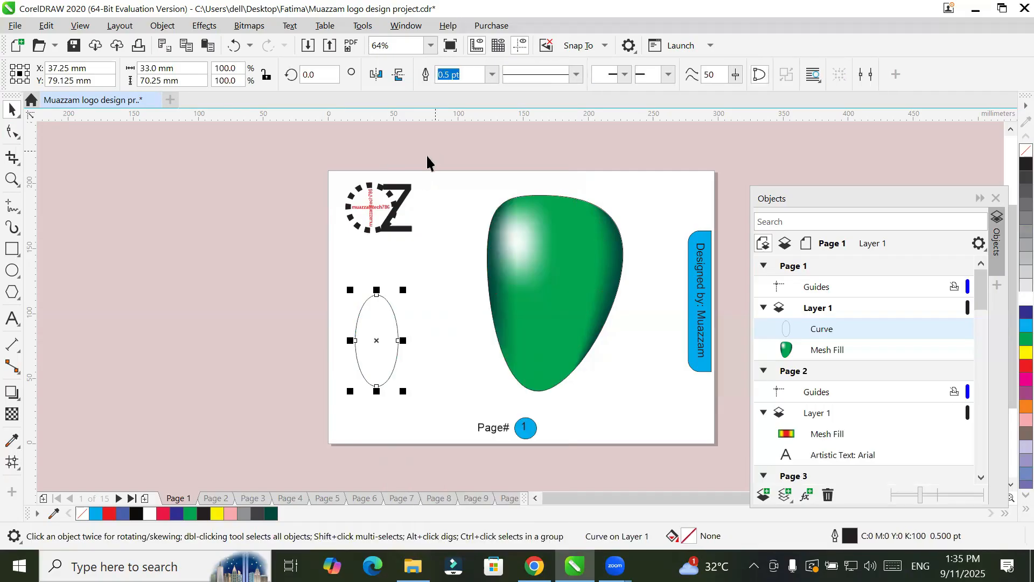
click(12, 133)
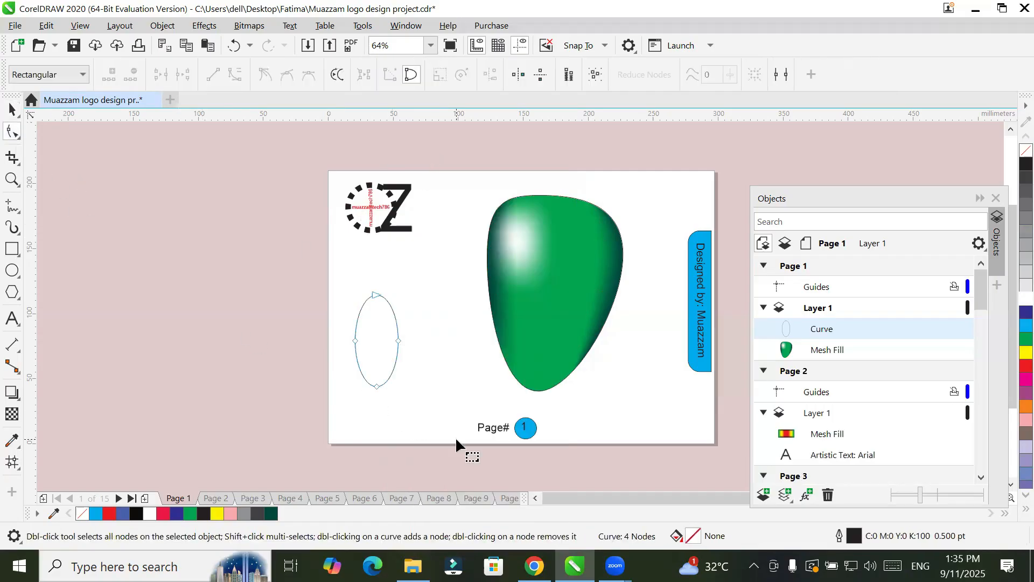
click(377, 295)
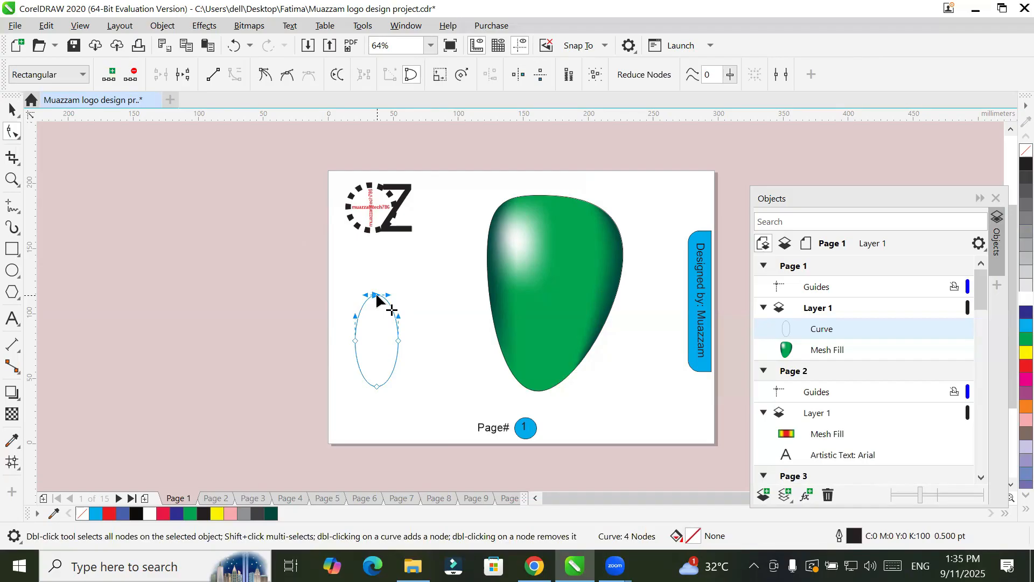
scroll(372, 294, up, 5)
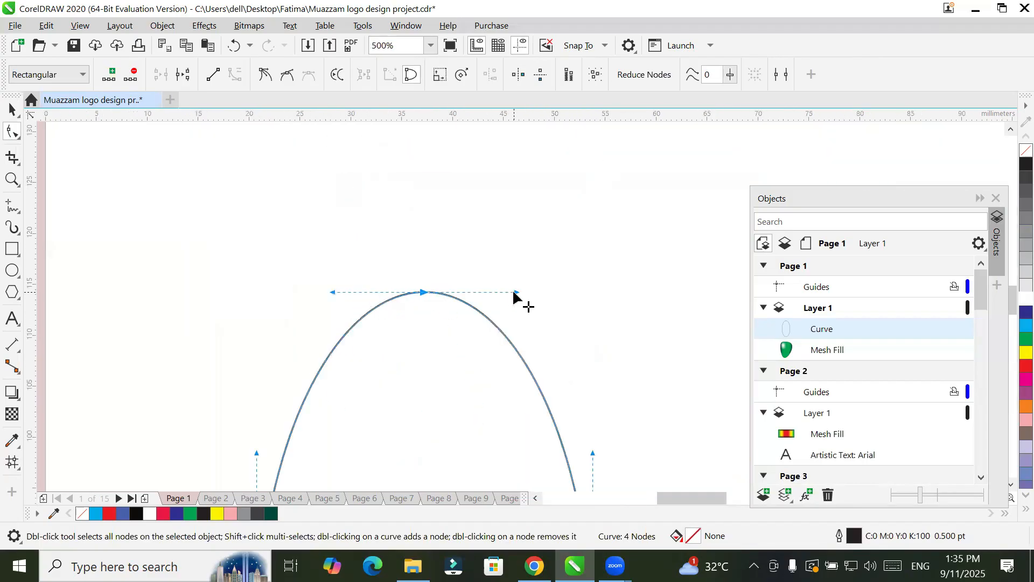
drag(516, 291, 422, 293)
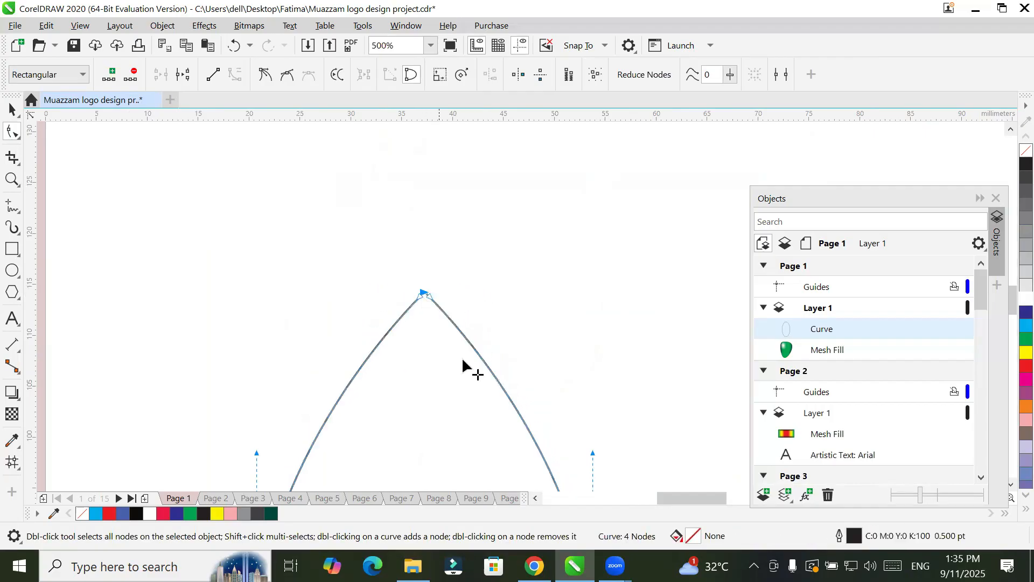
Make the curve's bottom node a cusp and swing both its handles straight up to form a sharp lower tip.
scroll(505, 418, down, 3)
key(h)
drag(503, 467, 469, 292)
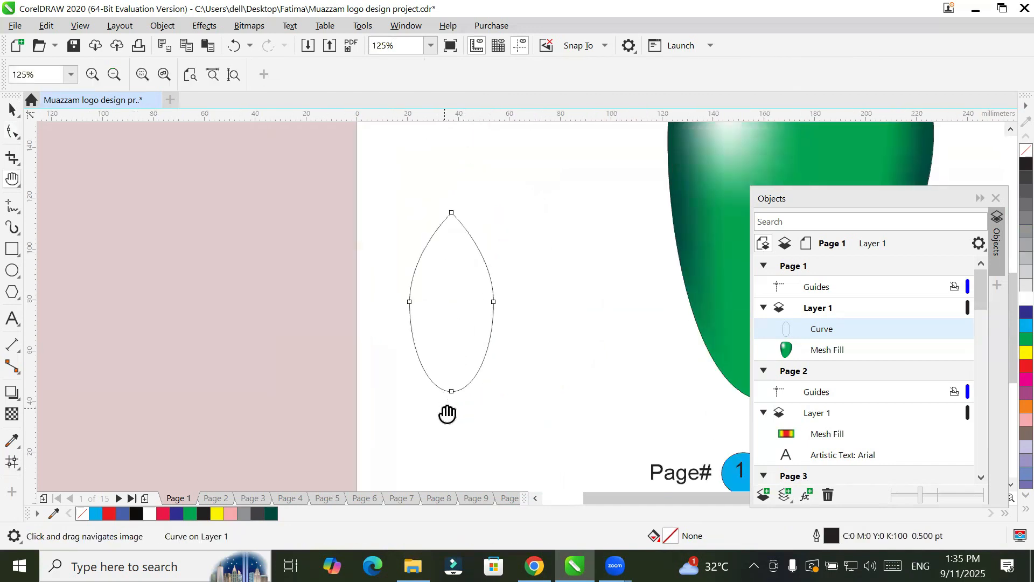
scroll(447, 414, up, 5)
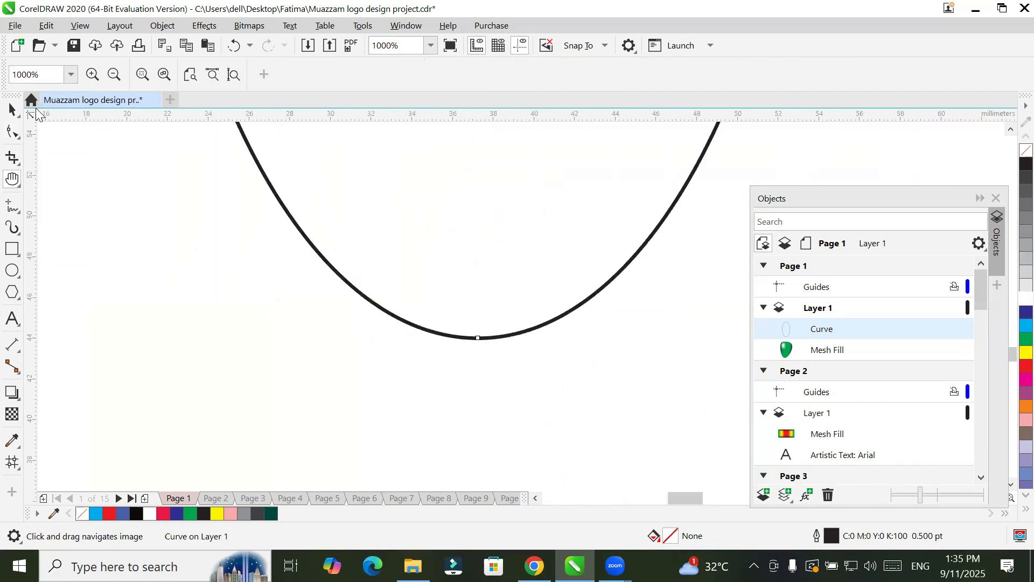
key(F10)
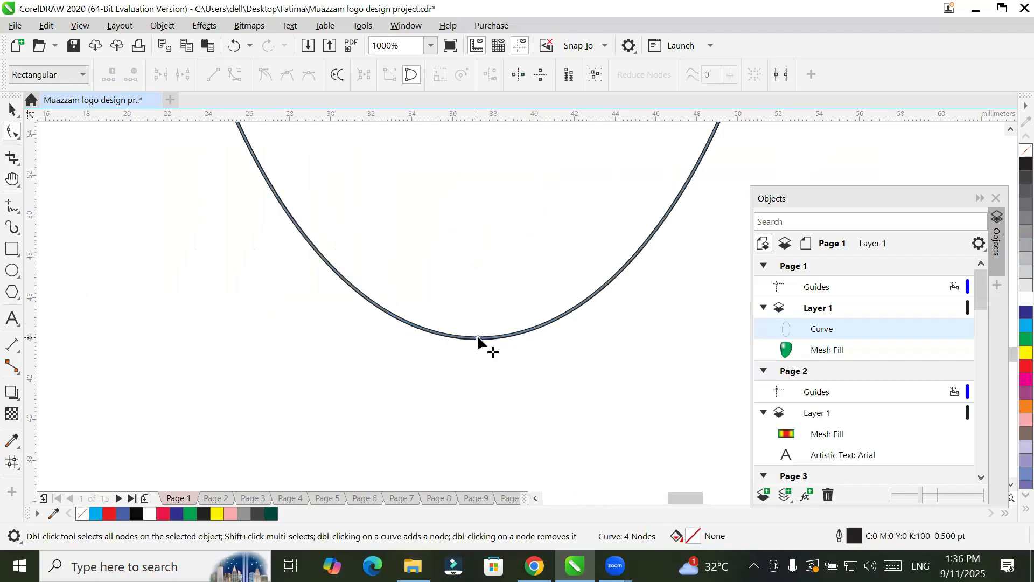
click(478, 337)
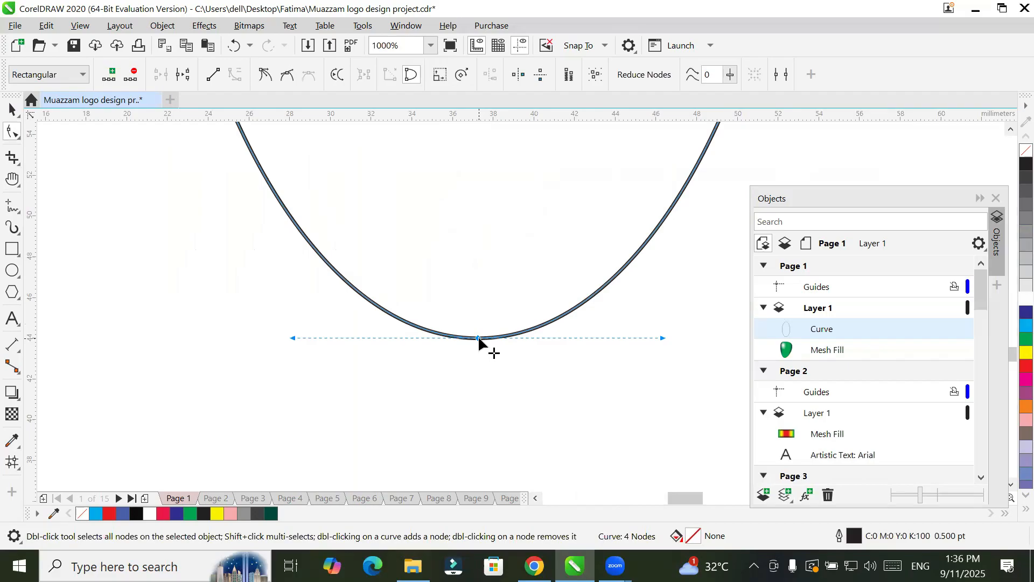
click(265, 77)
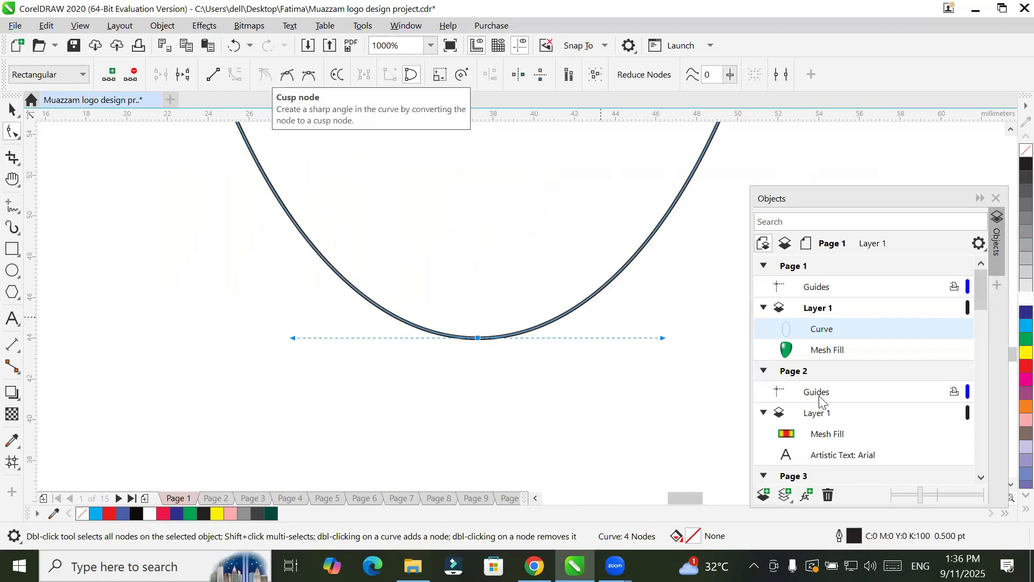
drag(663, 338, 482, 252)
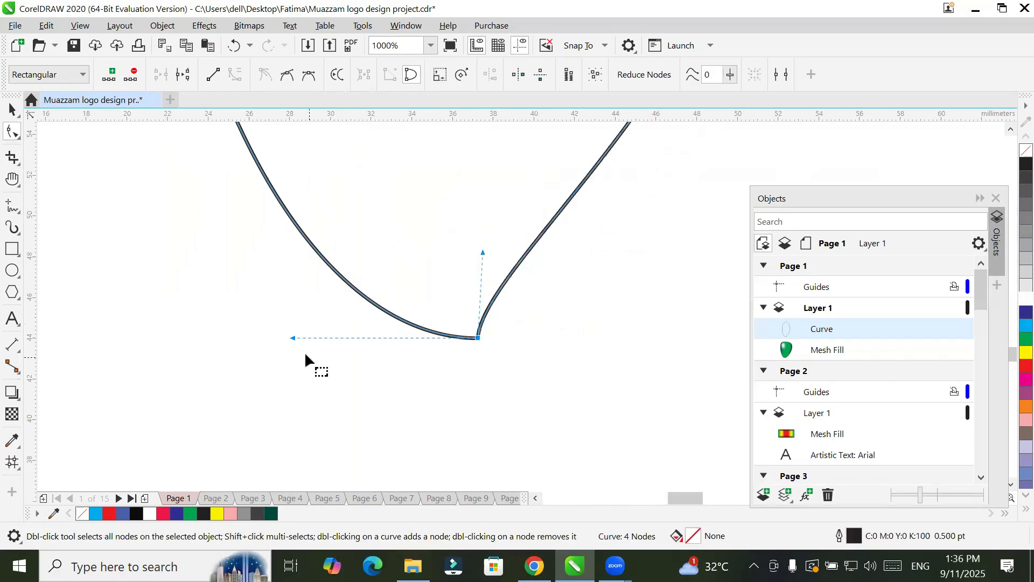
drag(292, 338, 480, 248)
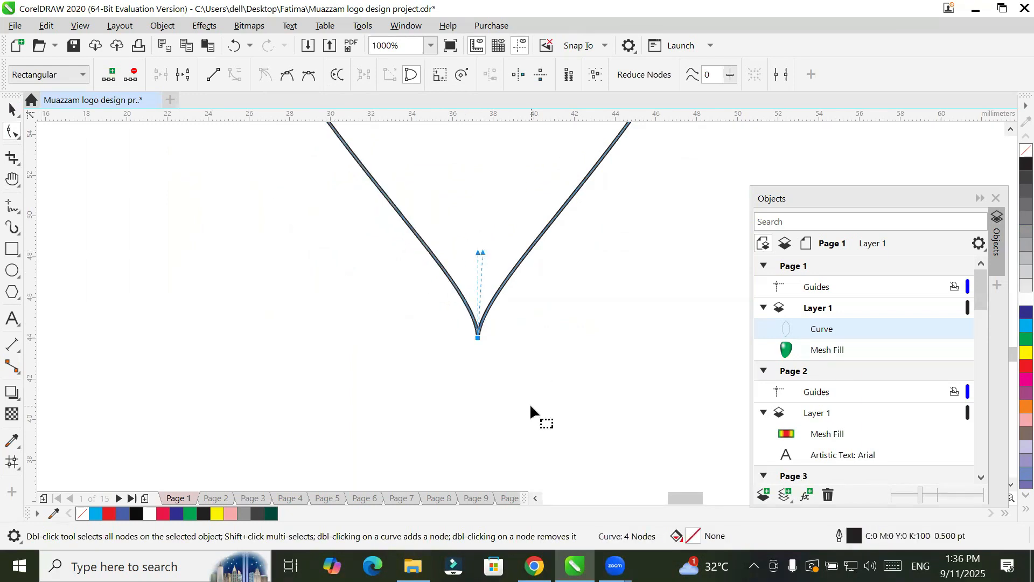
scroll(530, 408, down, 2)
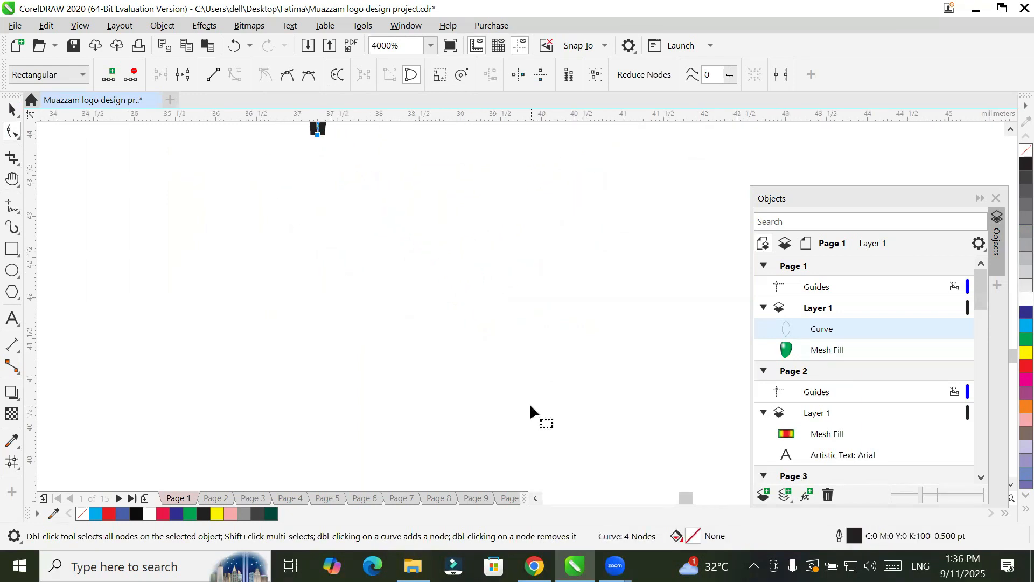
scroll(531, 408, down, 4)
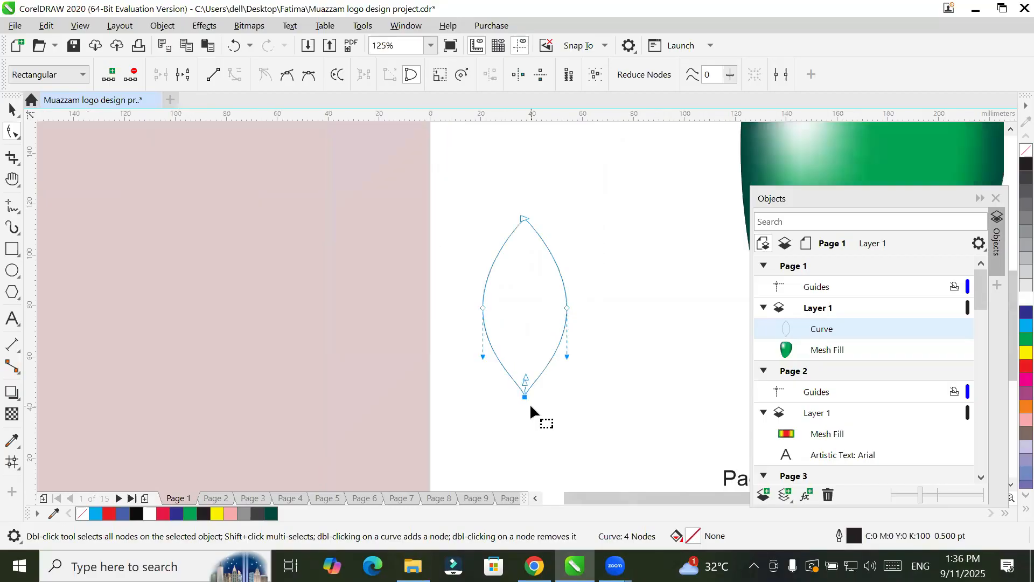
click(12, 109)
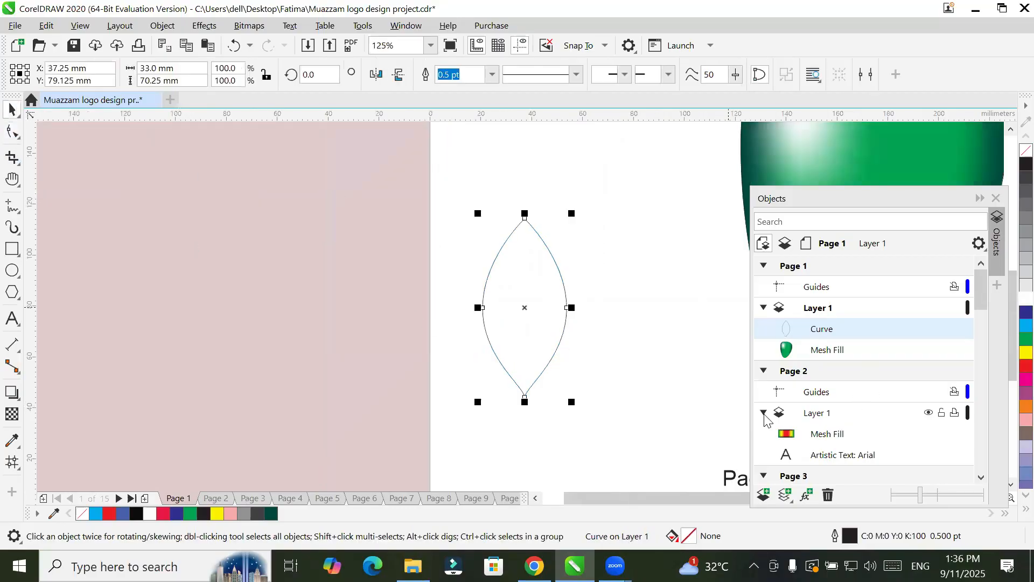
Fill the leaf-shaped curve with green (C100 M0 Y100 K0), and remove the fill again.
click(648, 423)
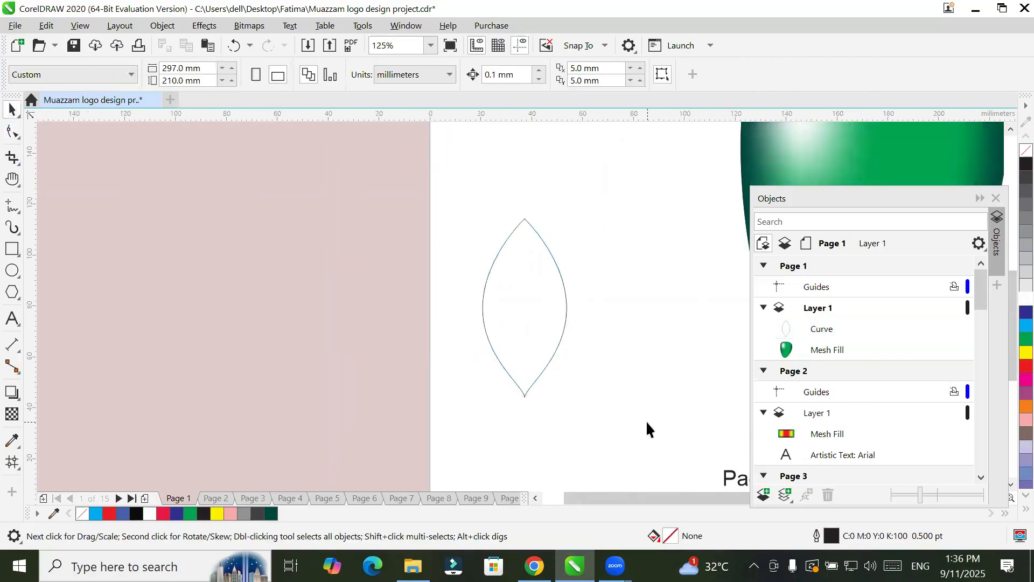
click(546, 366)
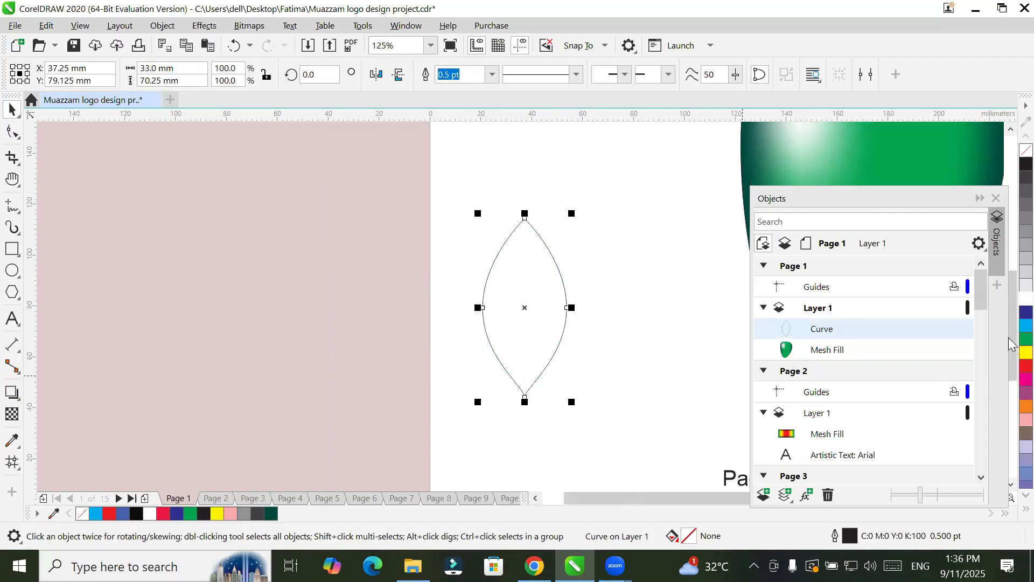
click(1026, 339)
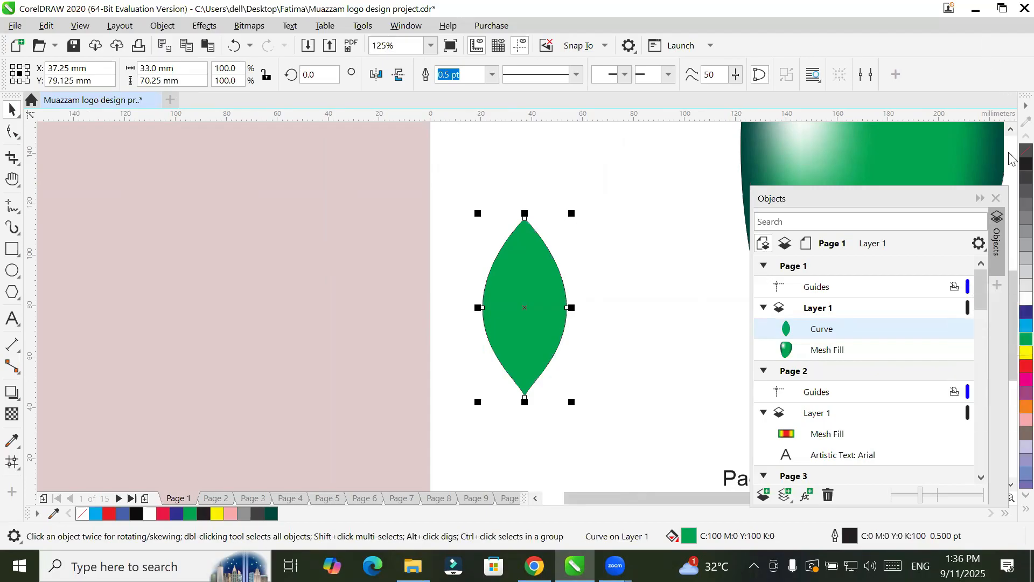
click(1026, 151)
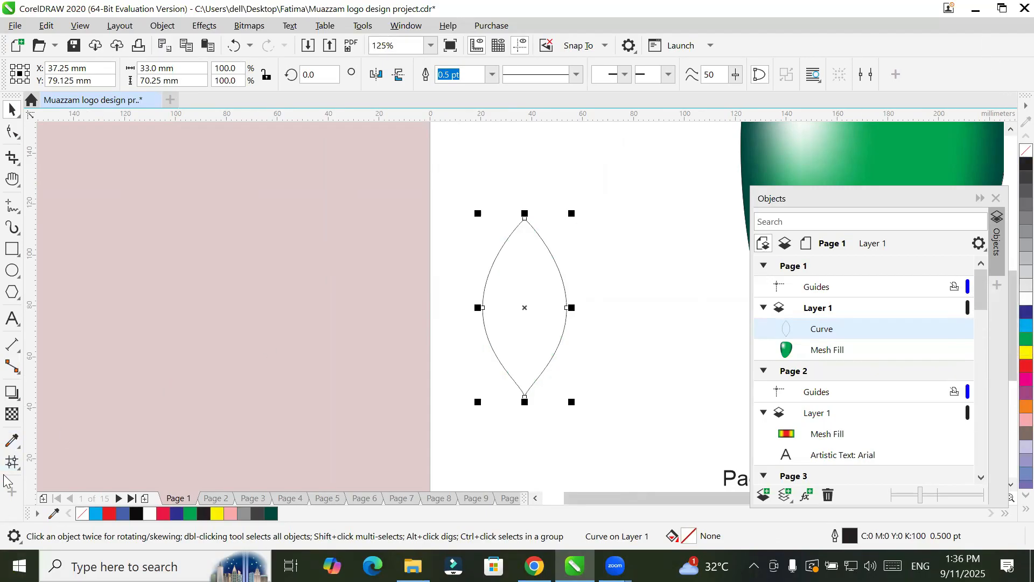
Apply a linear fountain fill to the leaf with the Interactive Fill tool and open its fill settings beside the shape.
click(13, 463)
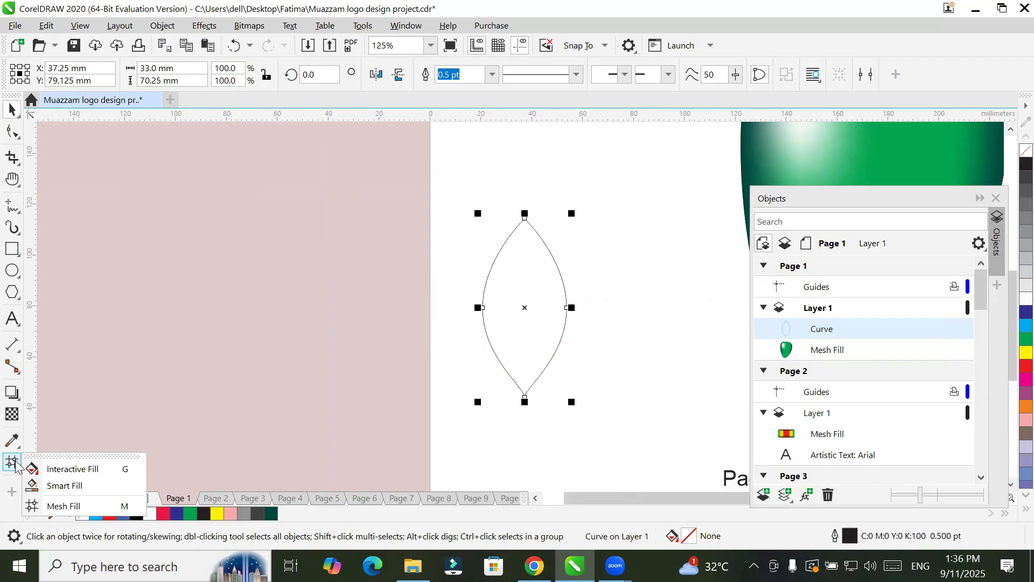
click(77, 472)
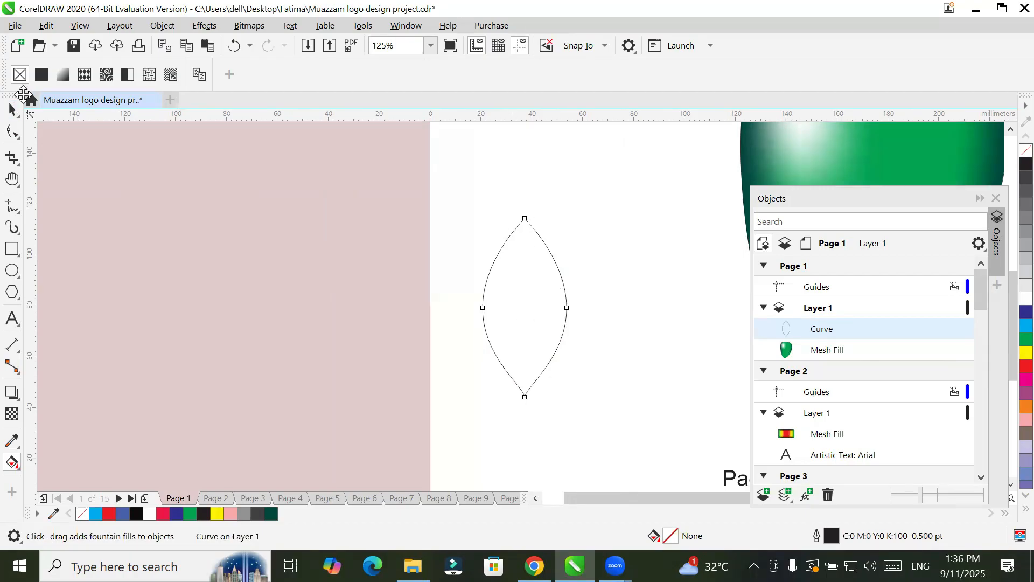
click(62, 76)
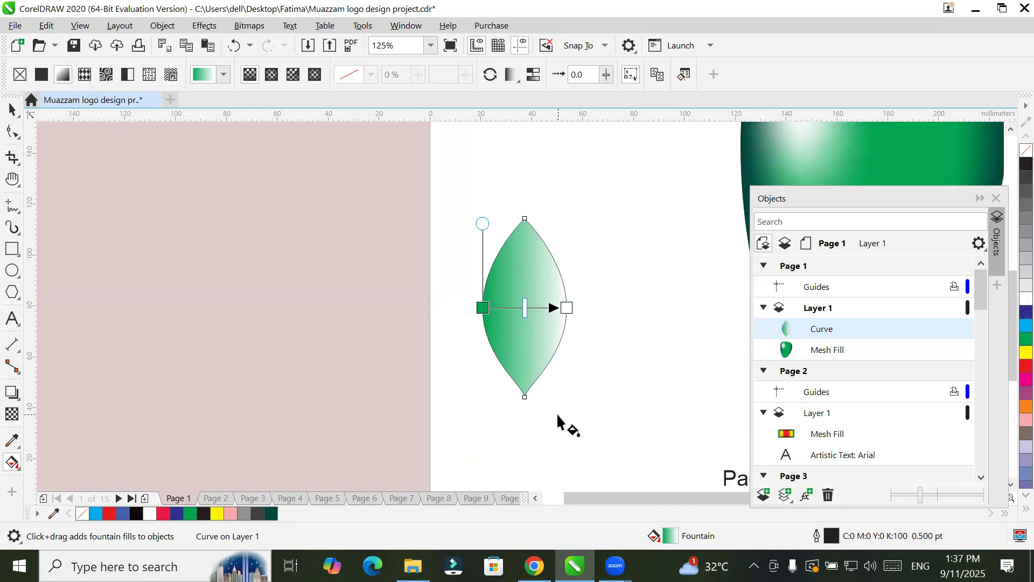
click(683, 74)
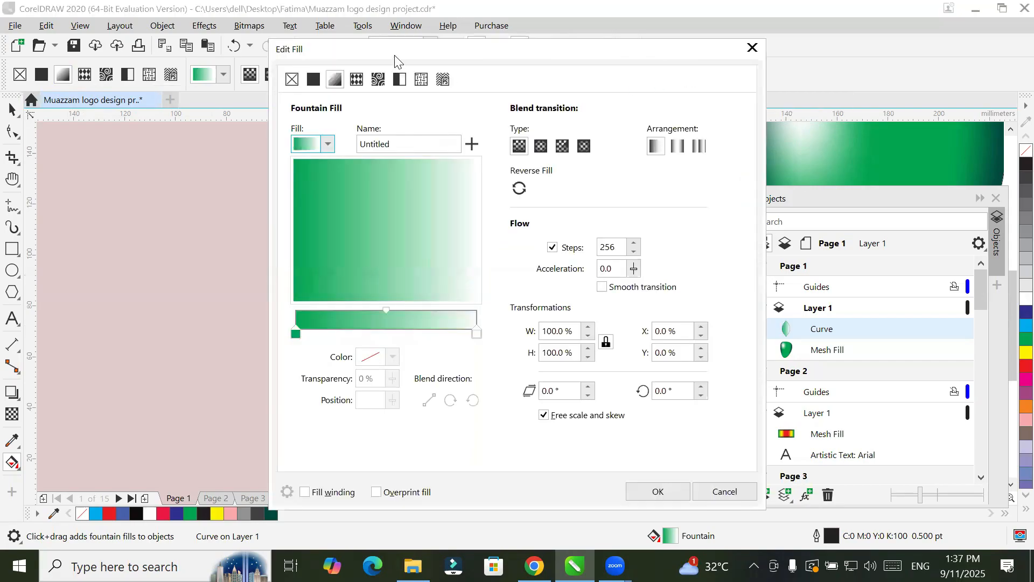
drag(395, 60, 714, 82)
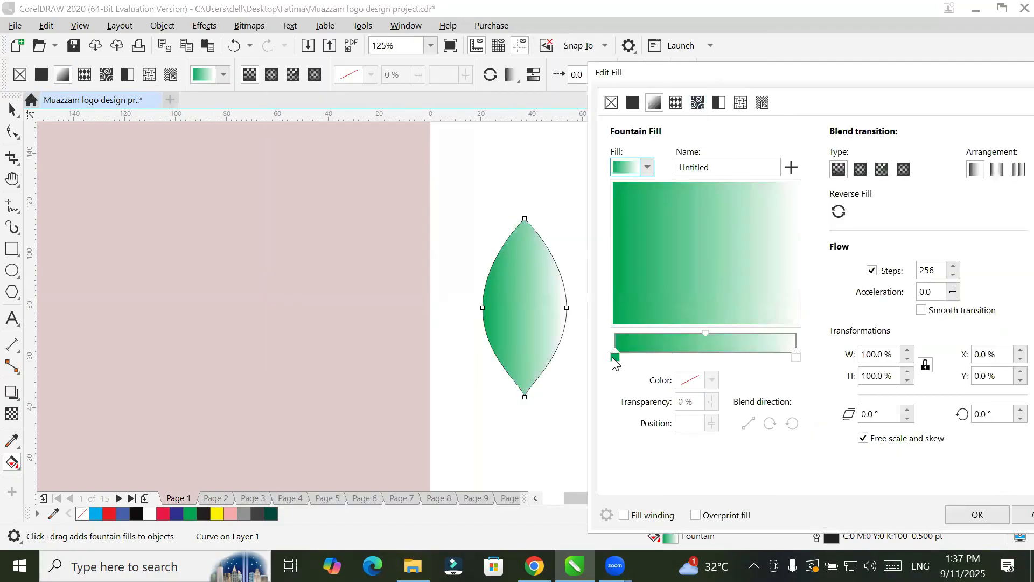
Set the fountain fill's end color to dark green by sampling the leaf's green and raising black, giving C90 M0 Y90 K65.
click(797, 358)
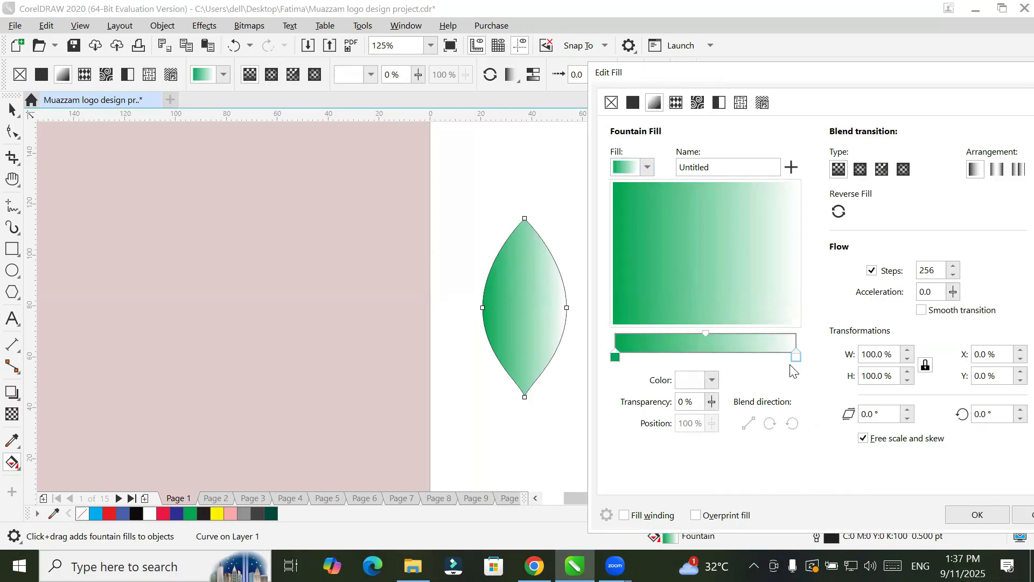
click(712, 381)
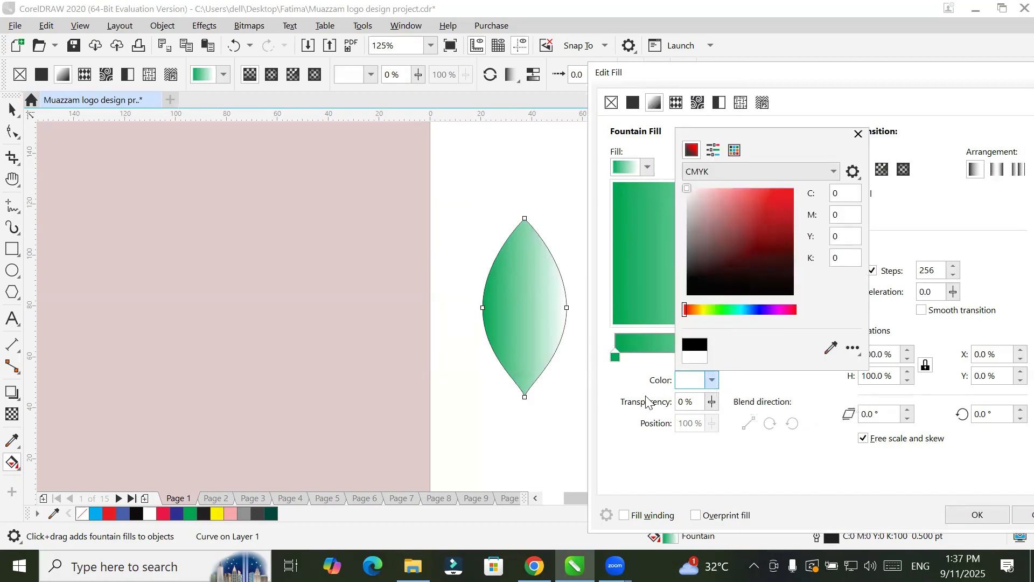
click(619, 374)
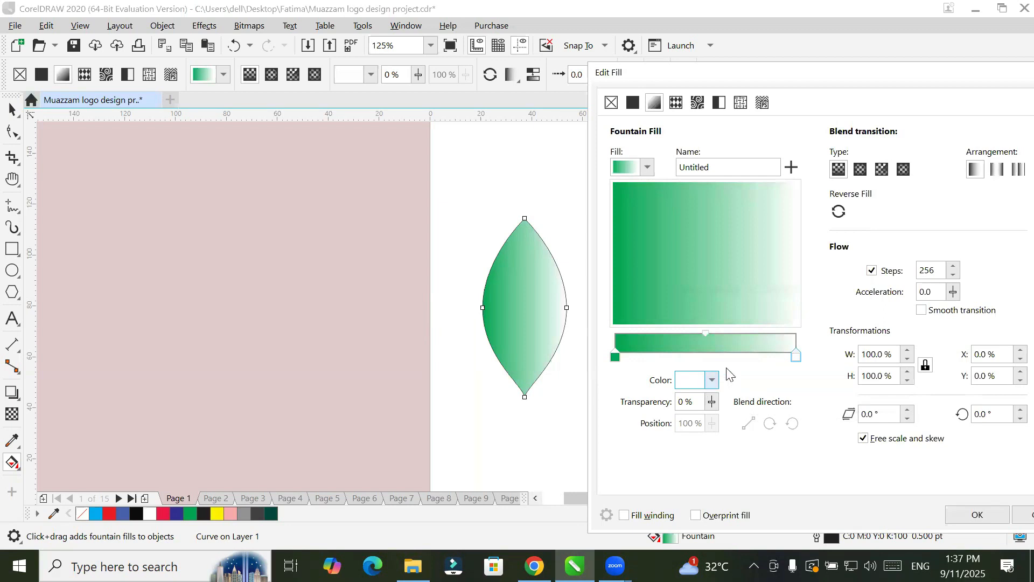
click(796, 358)
click(713, 381)
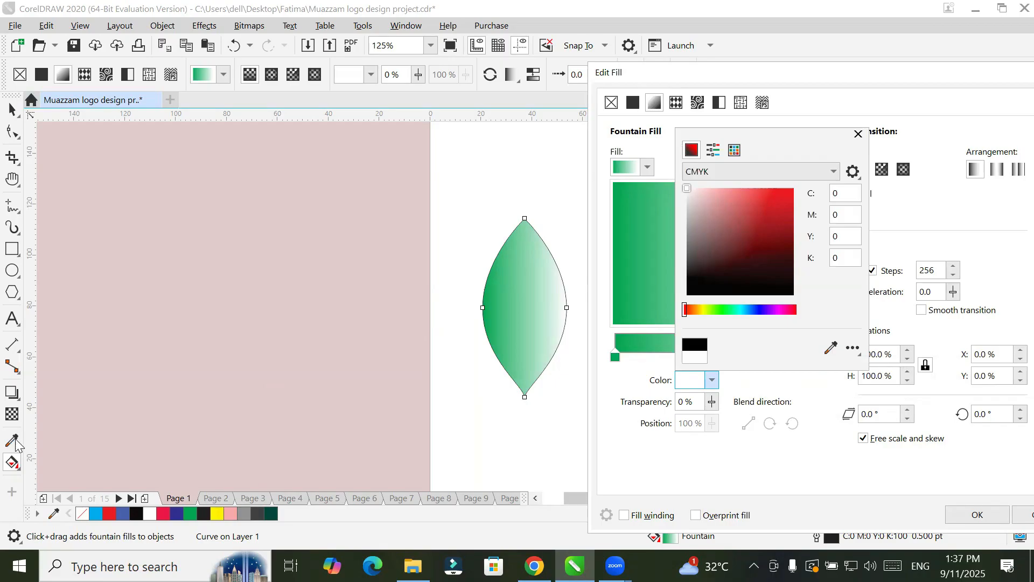
click(832, 353)
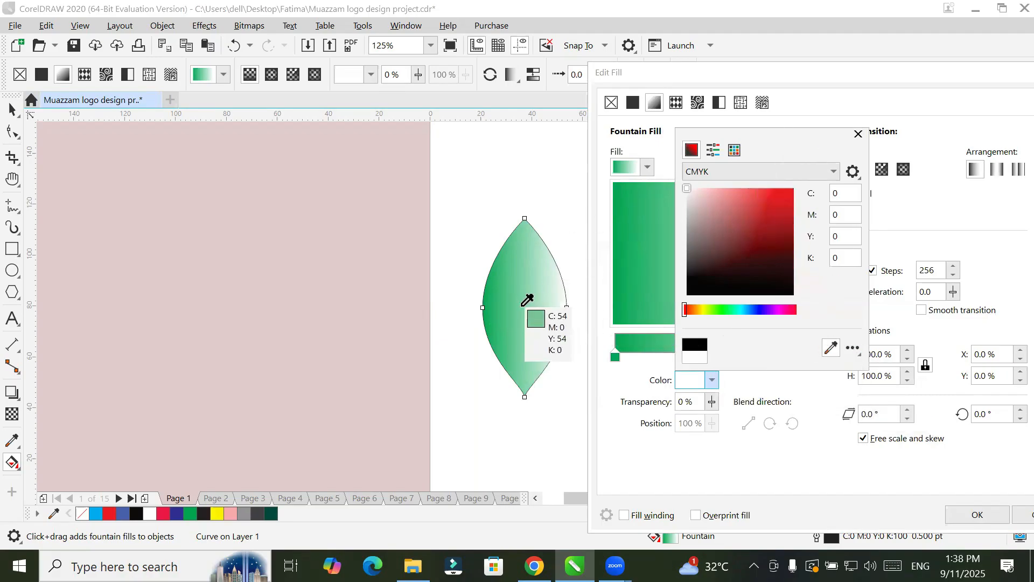
click(492, 306)
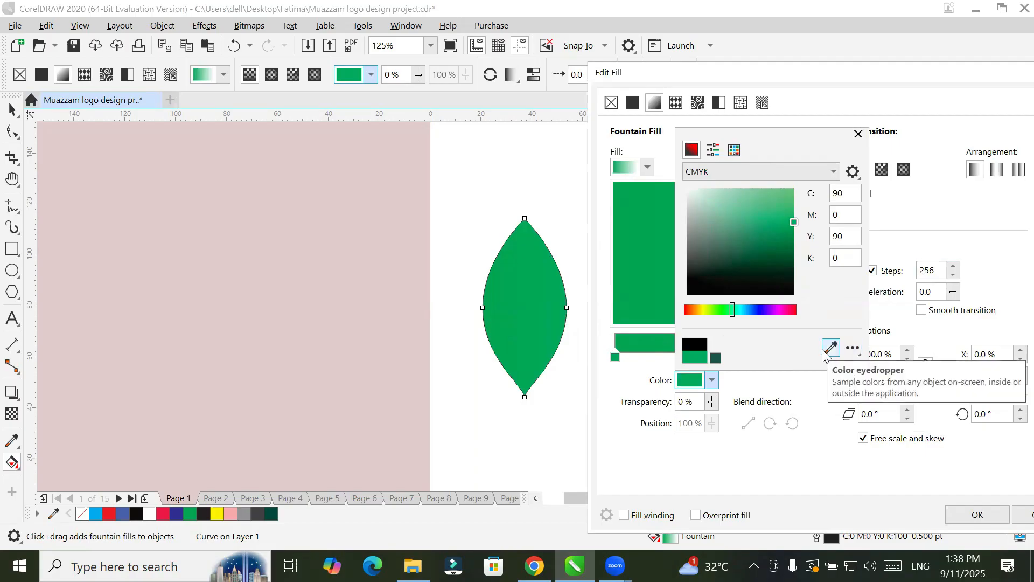
click(712, 151)
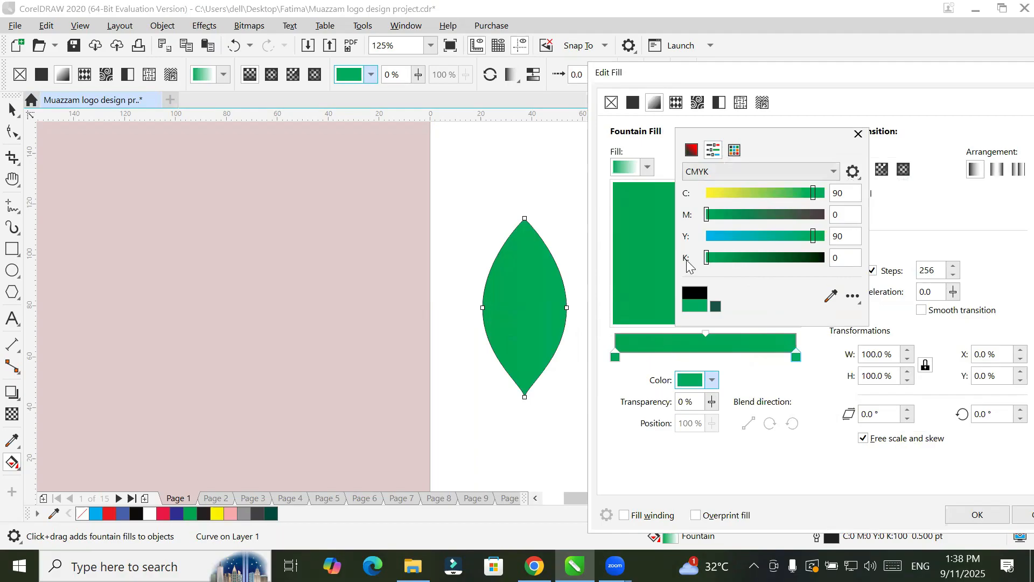
drag(709, 265, 786, 268)
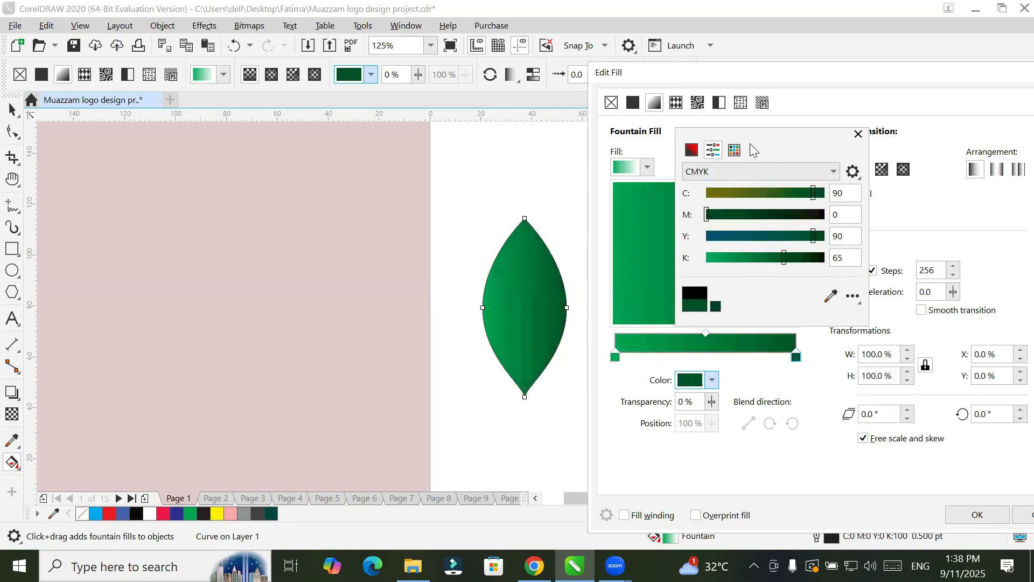
click(859, 134)
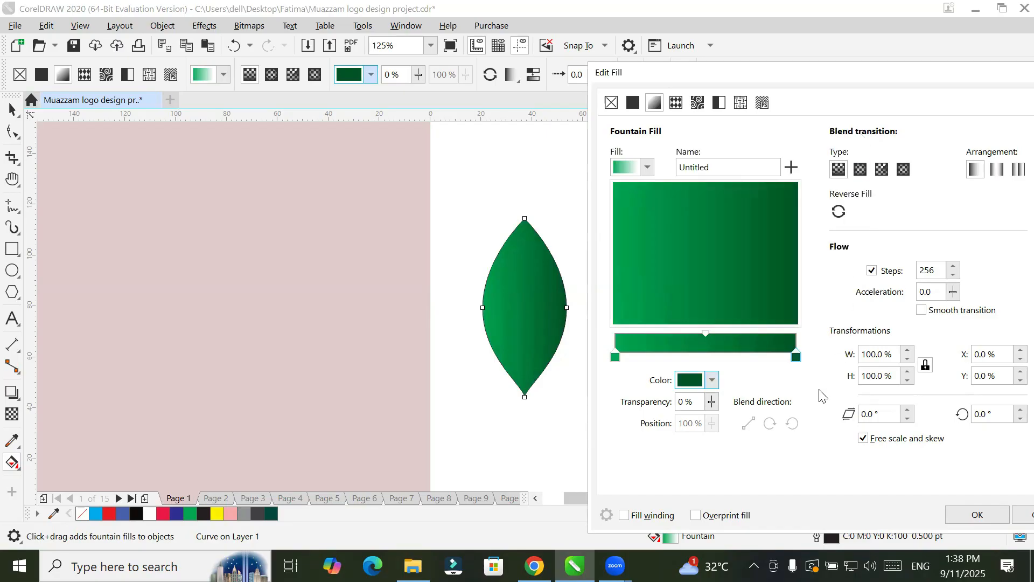
Set the fountain fill's start color to dark green by raising black, giving C100 M0 Y100 K56.
click(614, 360)
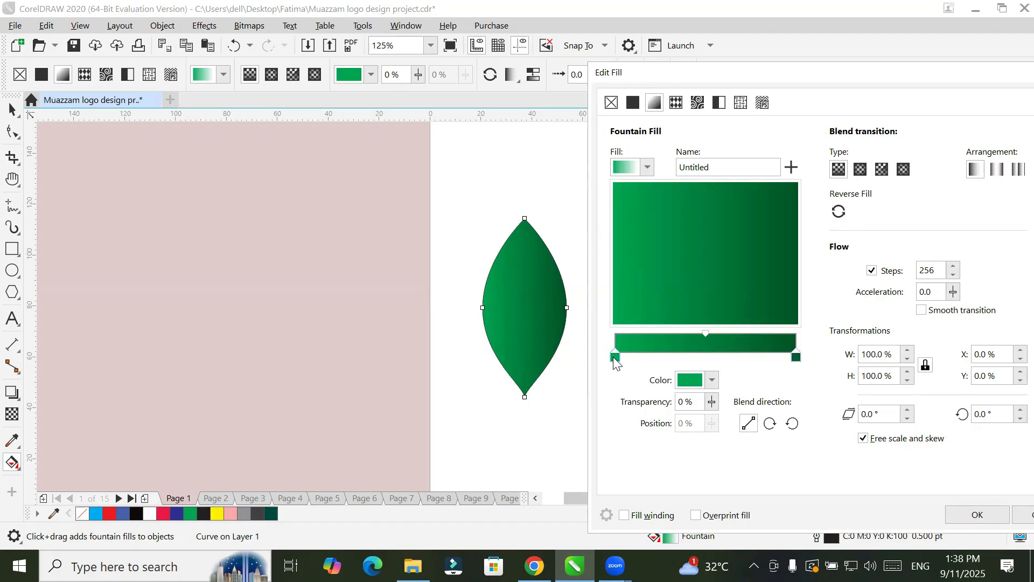
click(713, 381)
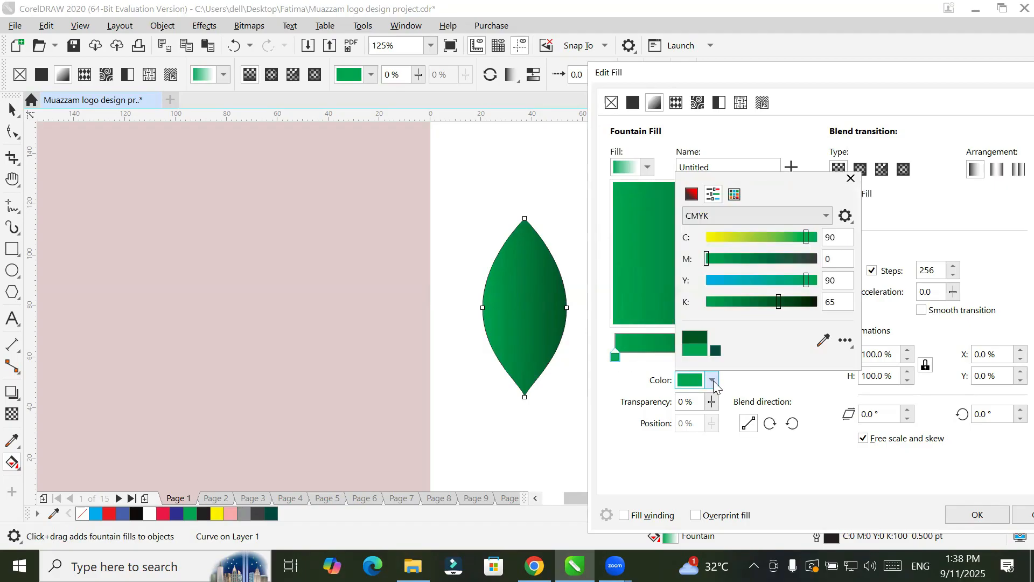
click(714, 194)
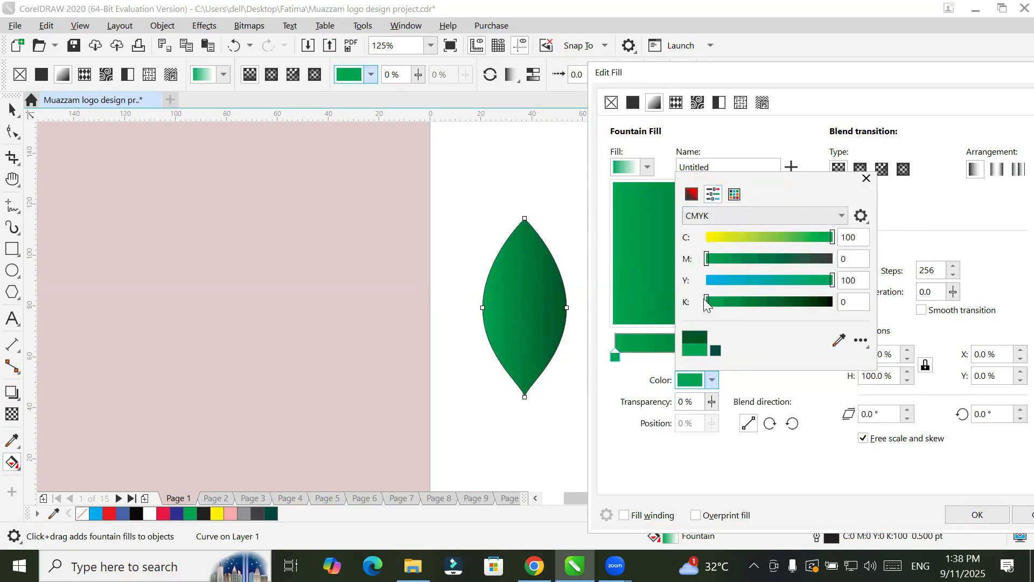
drag(707, 303, 778, 303)
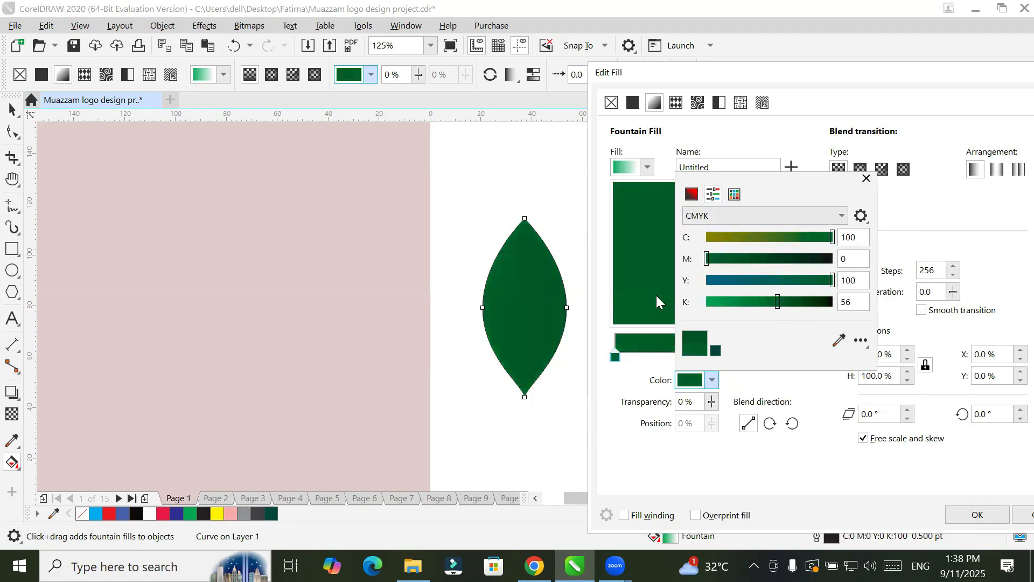
click(628, 379)
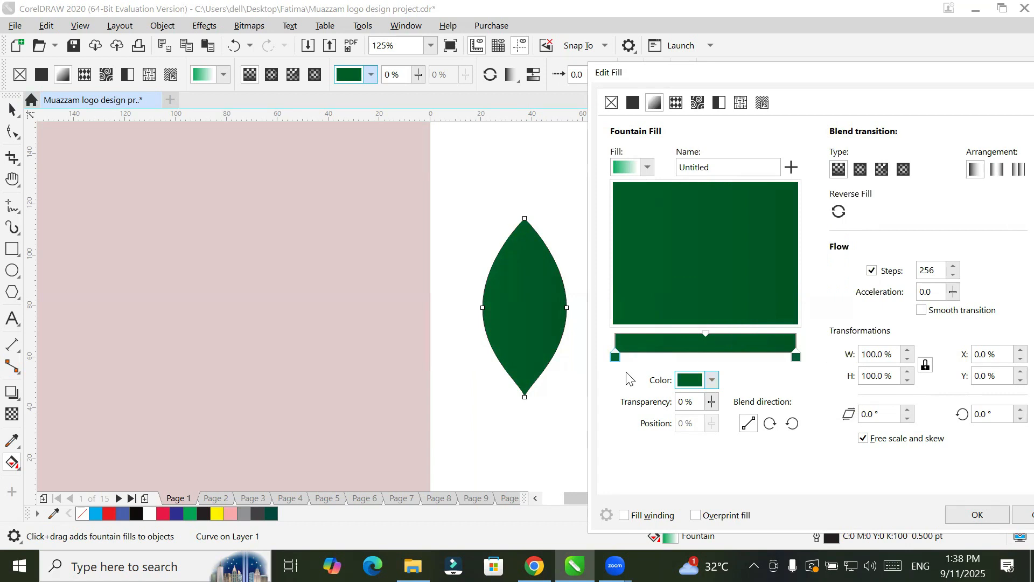
Add a middle color stop at 48% on the fountain fill and color it light green, C60 M0 Y67 K0.
double_click(708, 356)
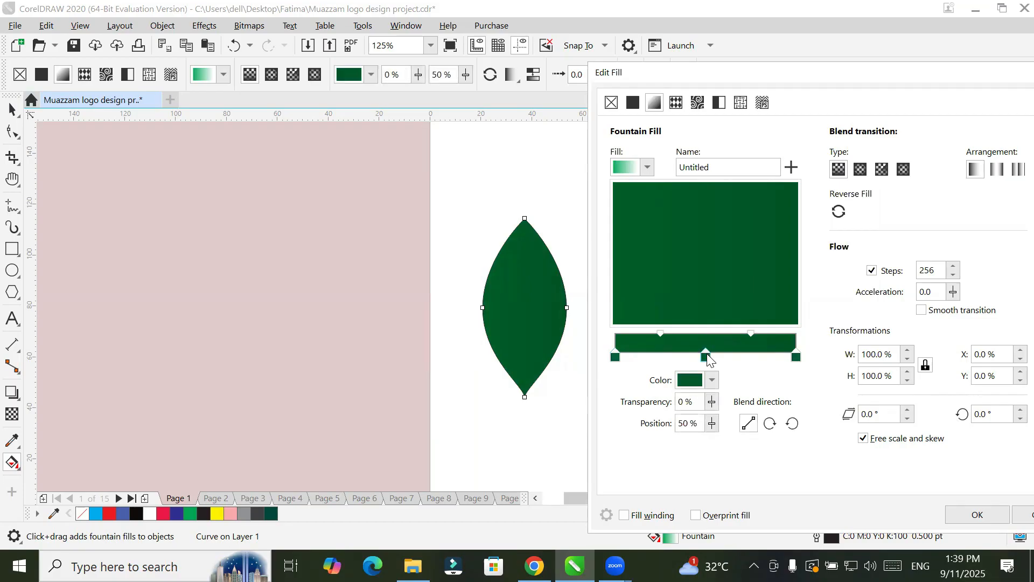
double_click(706, 356)
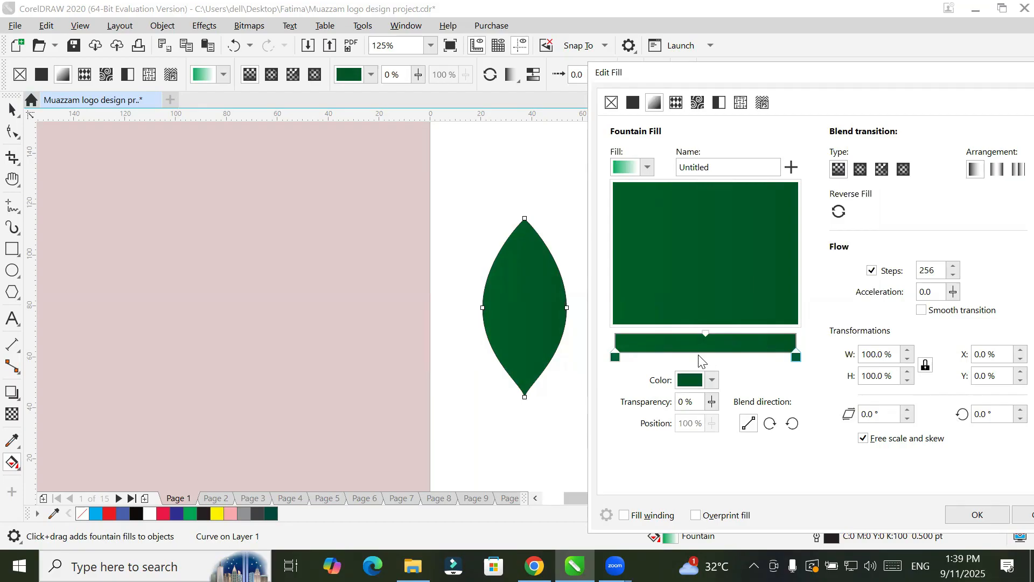
double_click(702, 356)
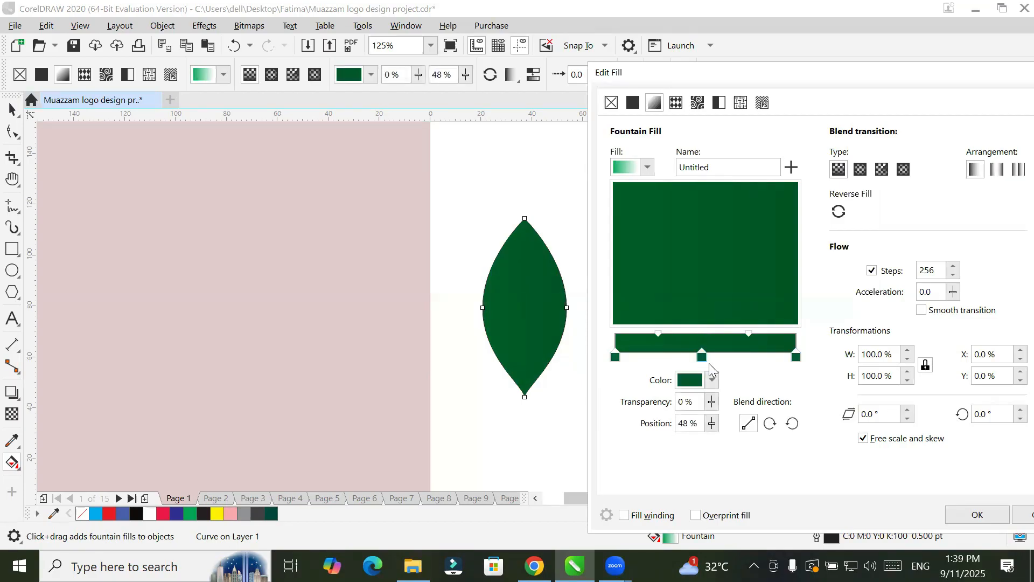
click(713, 381)
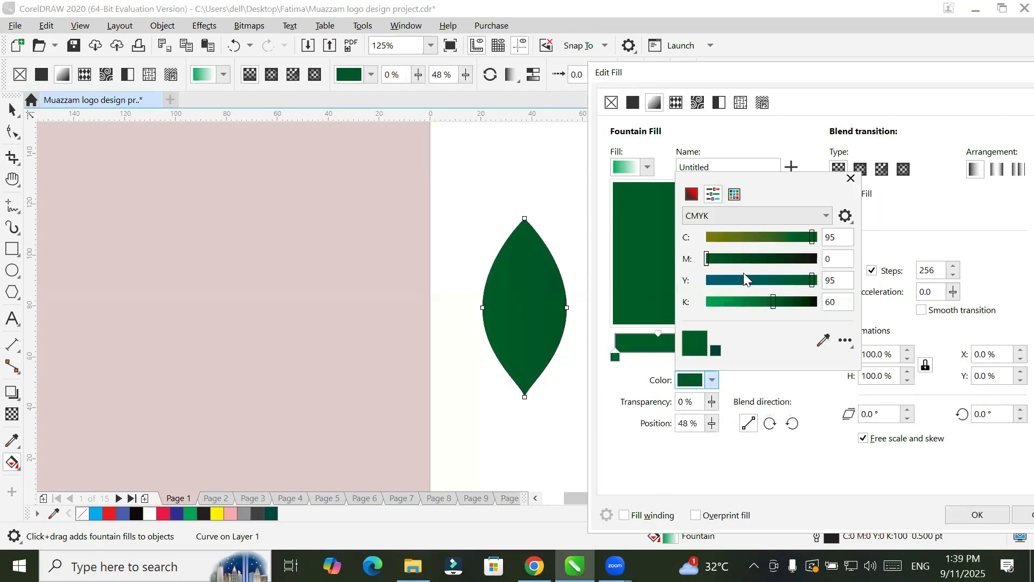
click(692, 194)
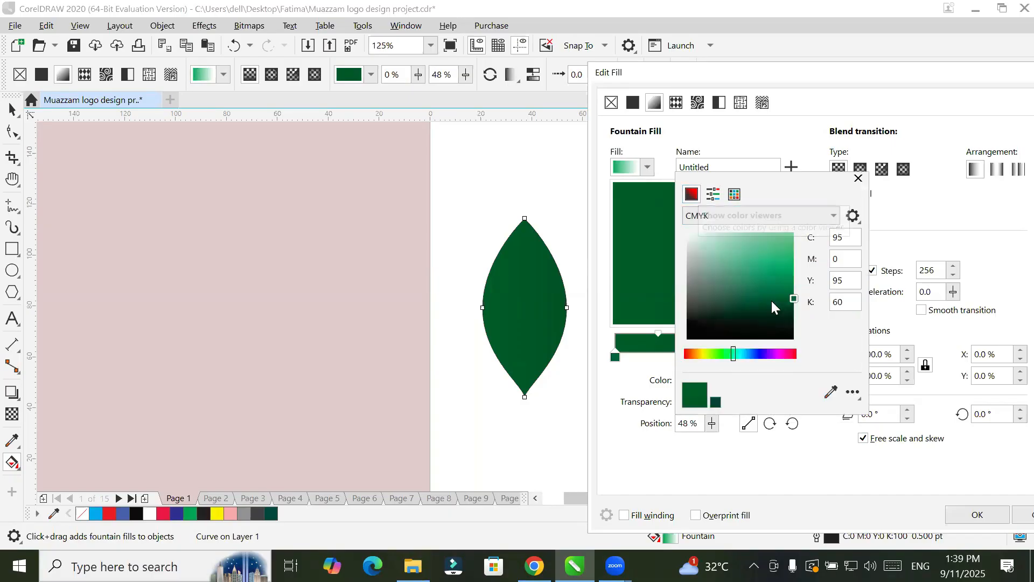
drag(796, 301, 792, 235)
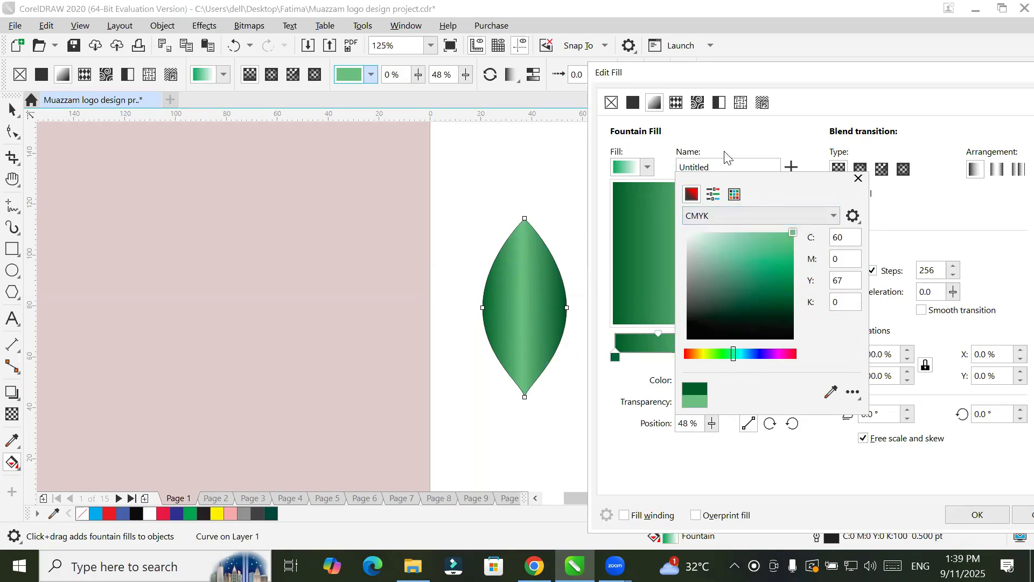
click(717, 132)
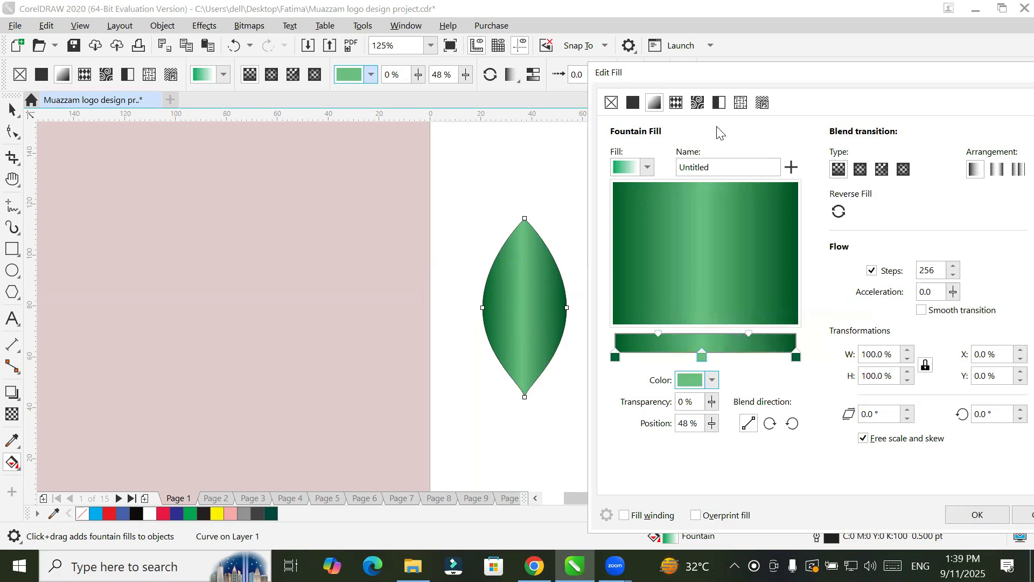
Try red and blue hues on the fountain fill's middle color stop, and set it to yellow, C15 M0 Y100 K0.
click(615, 356)
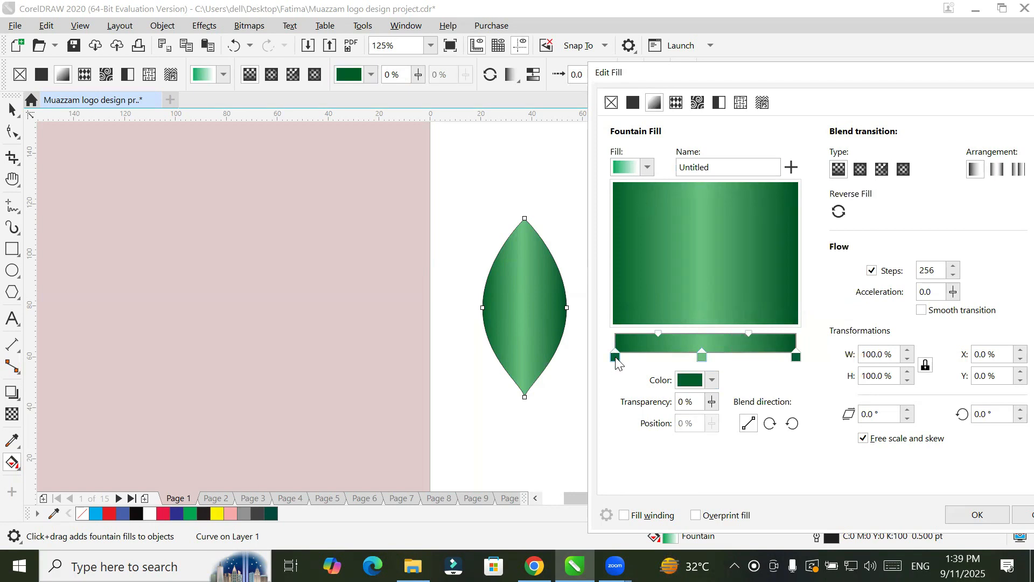
click(797, 356)
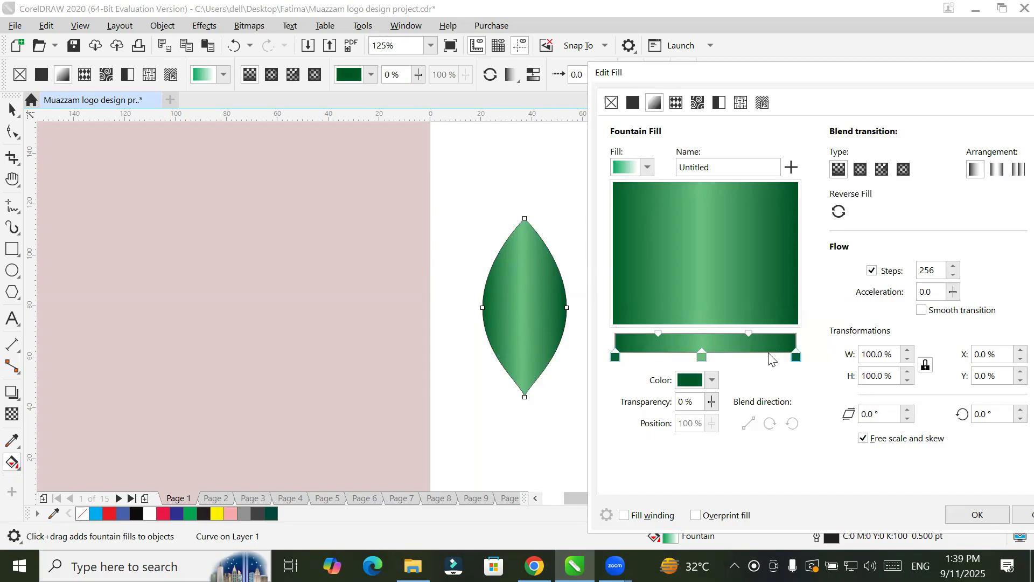
click(702, 357)
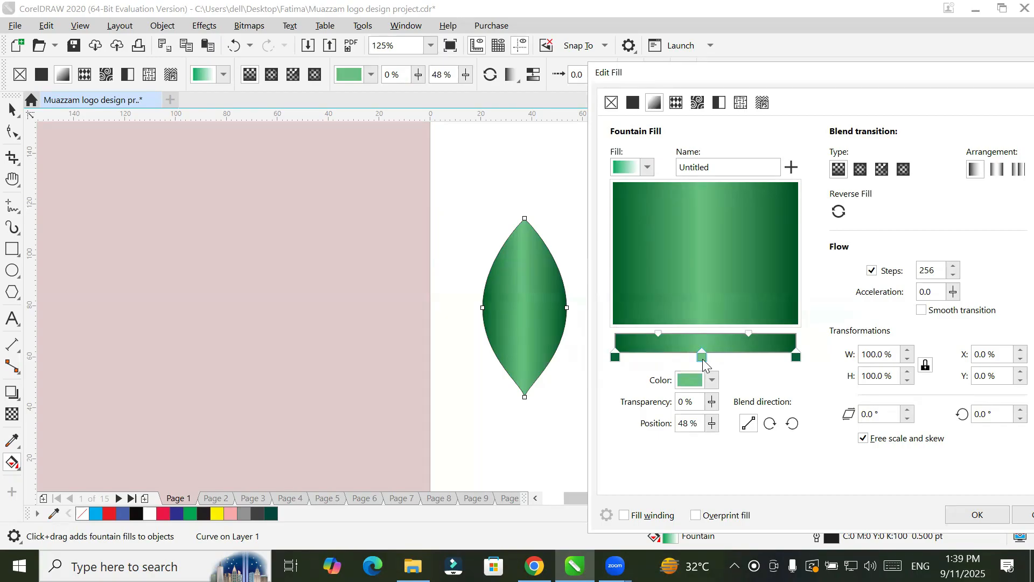
click(712, 380)
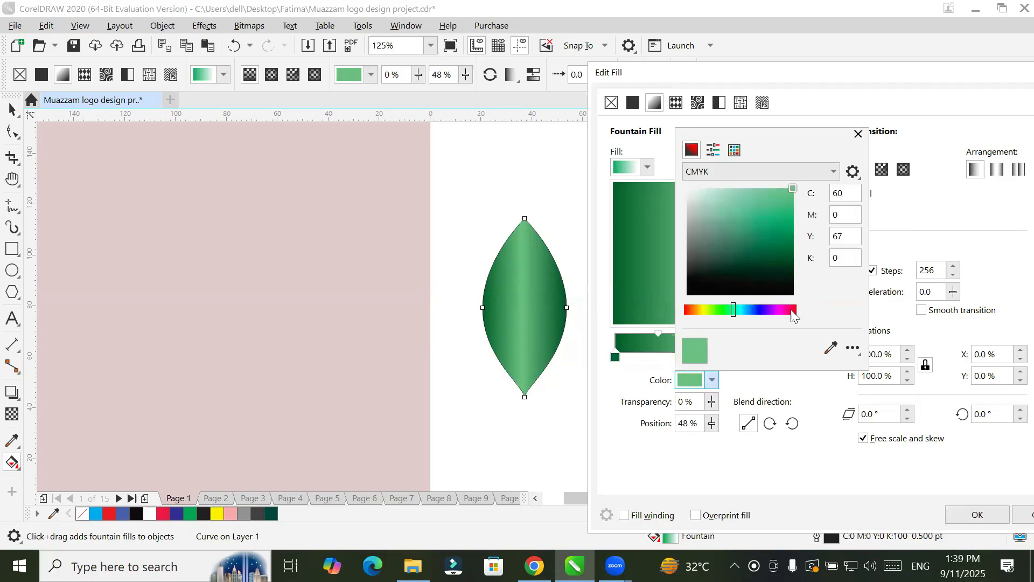
click(792, 310)
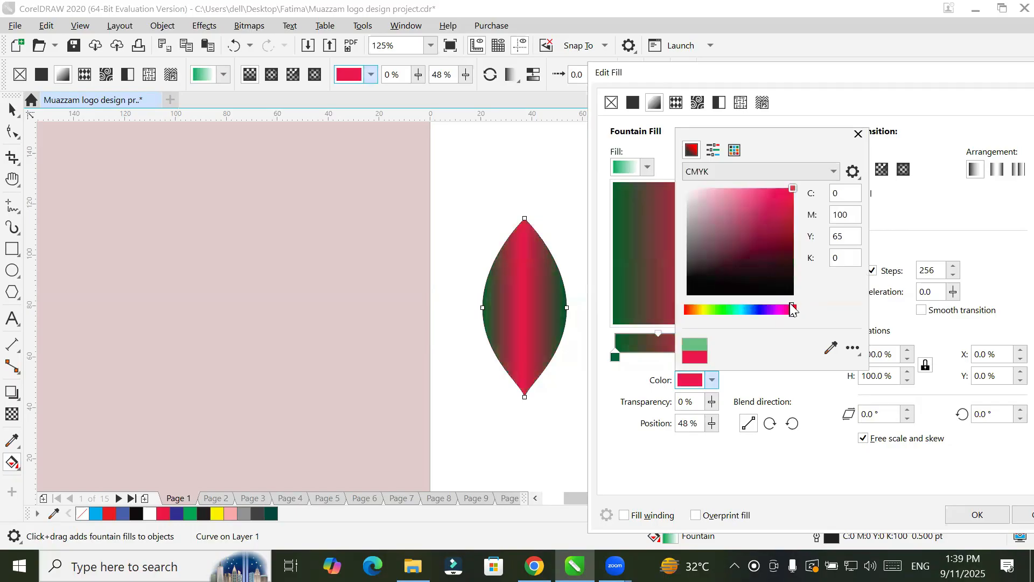
click(741, 310)
click(765, 311)
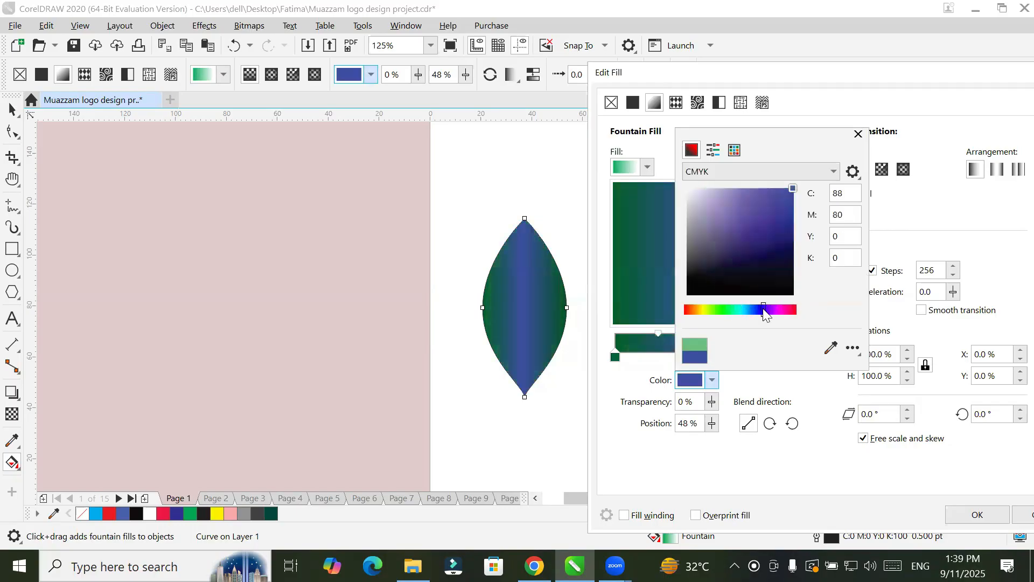
click(705, 310)
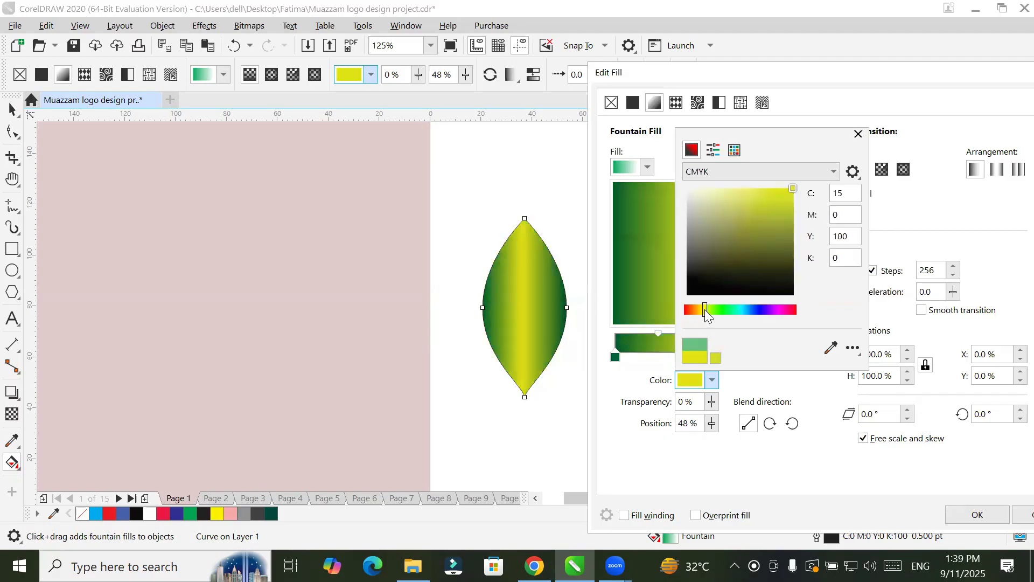
click(858, 134)
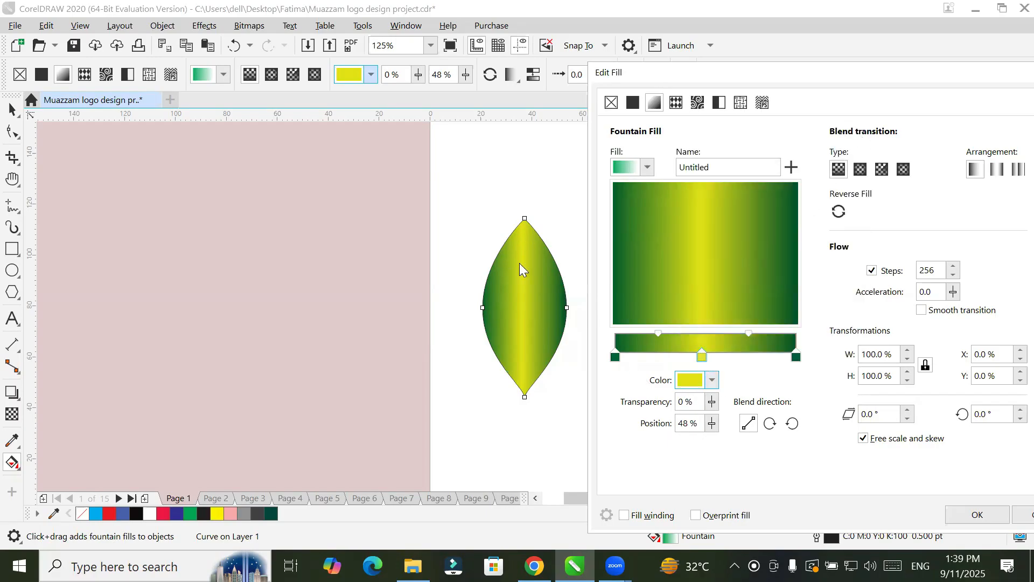
Raise the middle color stop's transparency to 100%, and lower it to 4%.
click(712, 402)
drag(714, 423, 795, 425)
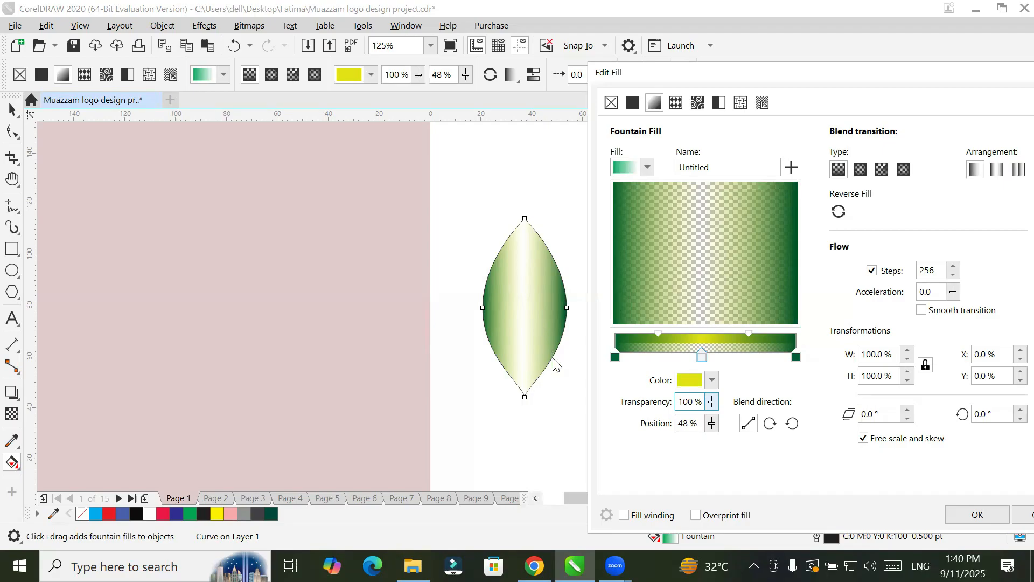
drag(712, 404, 640, 433)
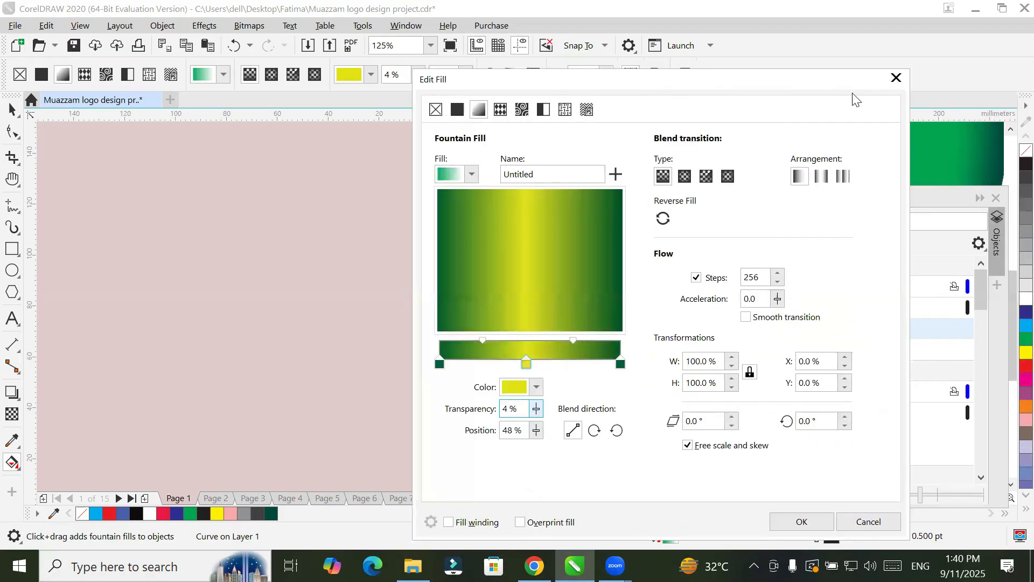
Discard the fountain fill edits and remove the leaf's fill.
click(890, 74)
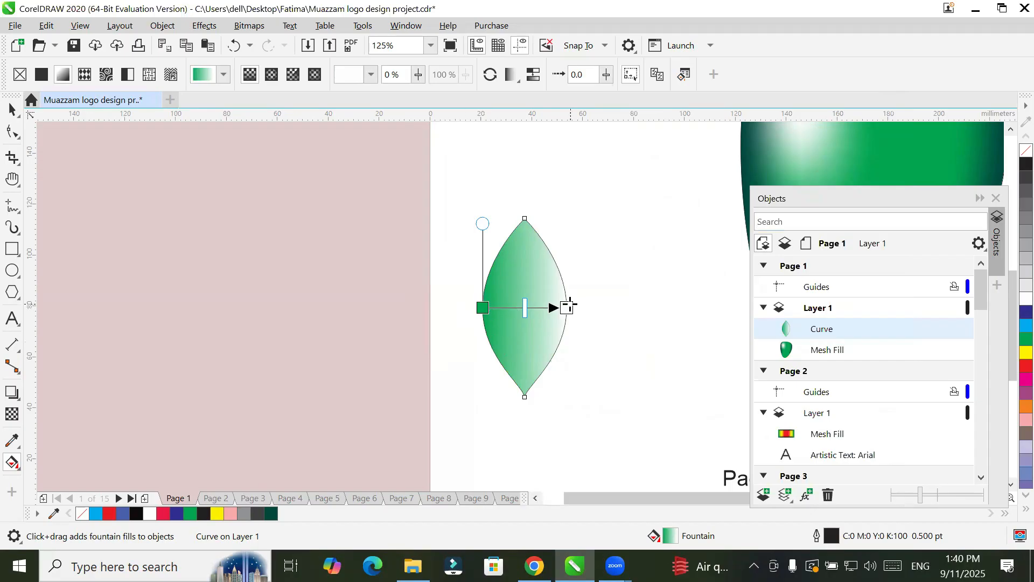
click(19, 76)
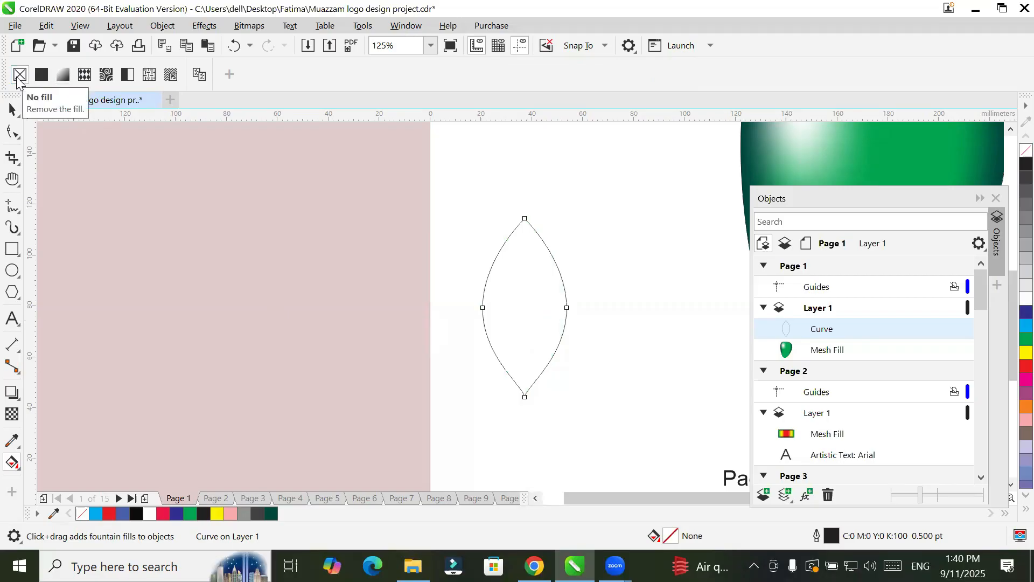
Put a 2 by 2 mesh fill on the leaf and color its freehand-selected side edge nodes green, C100 M0 Y100 K0.
click(13, 462)
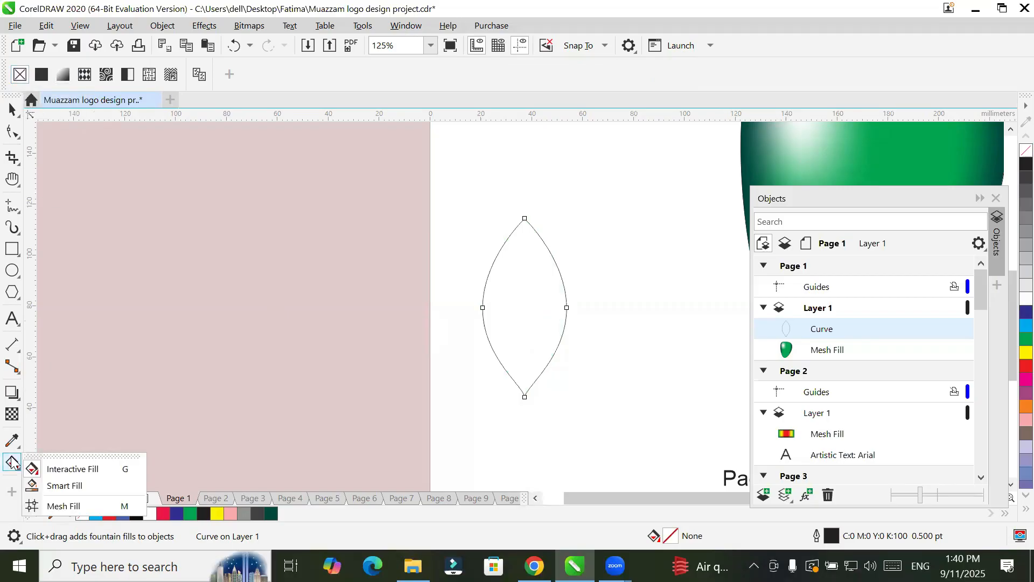
click(70, 506)
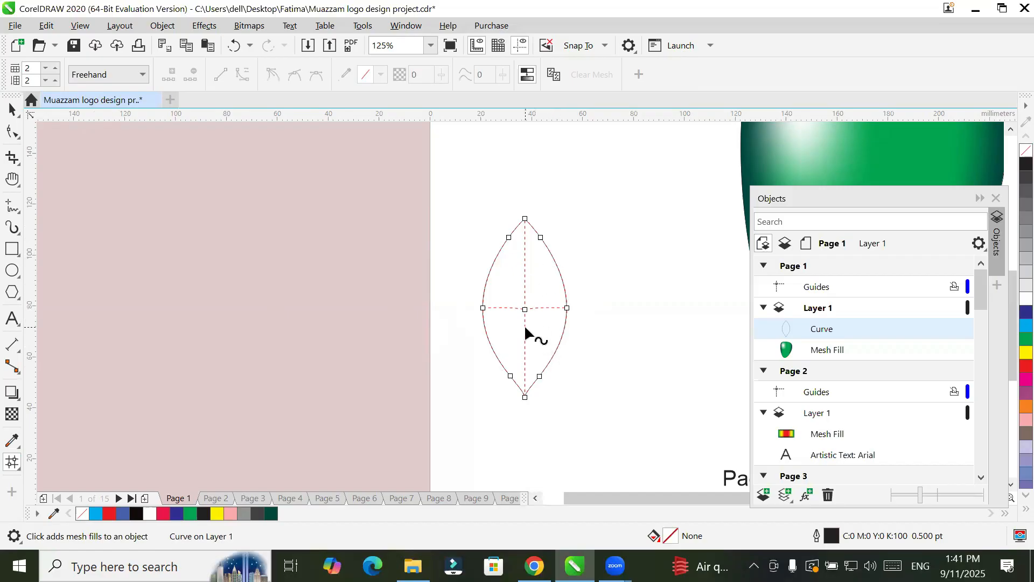
click(107, 73)
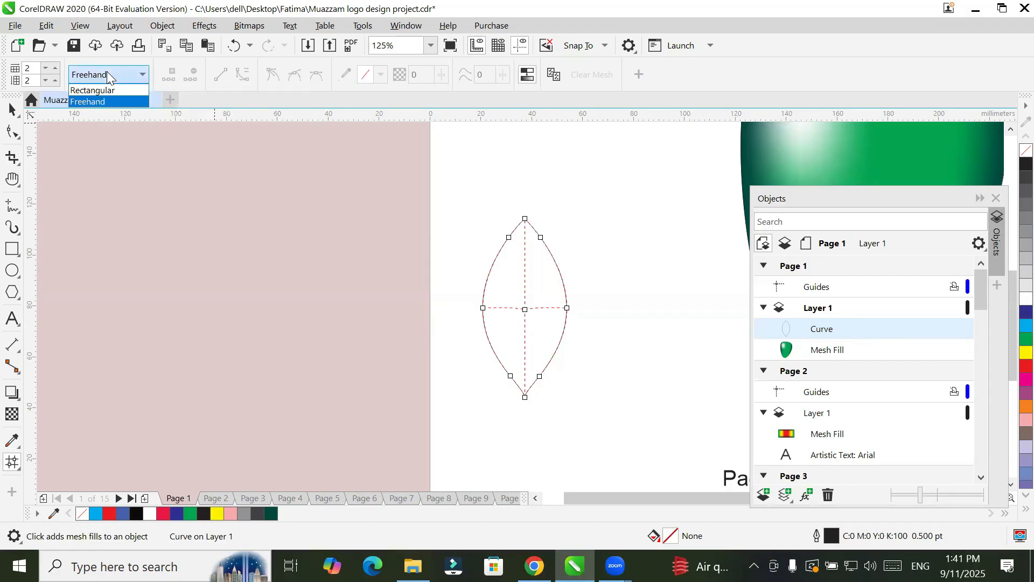
click(112, 102)
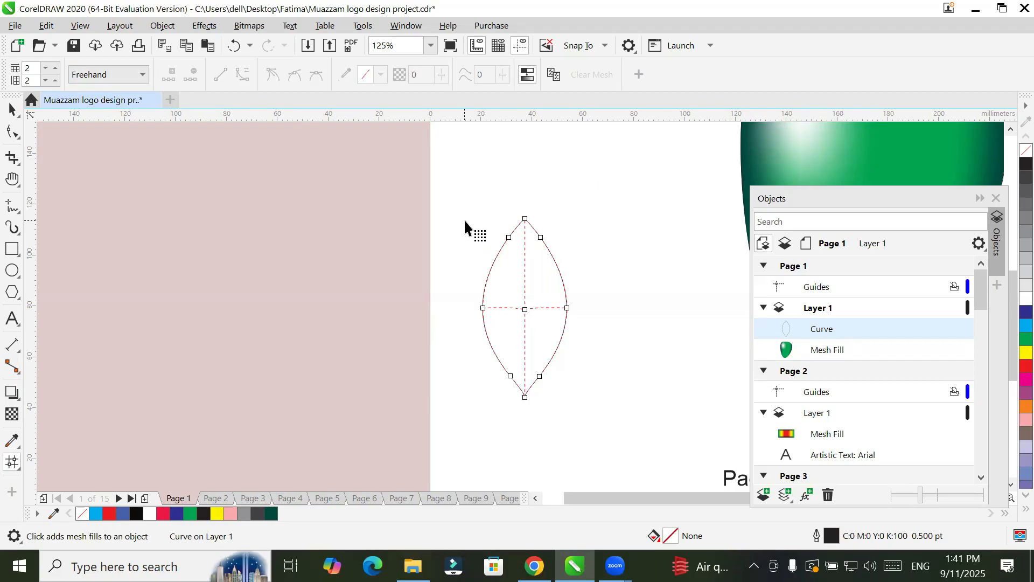
mouse_move(498, 224)
mouse_down()
mouse_move(513, 232)
mouse_move(516, 316)
mouse_move(512, 385)
mouse_move(502, 389)
mouse_up()
drag(450, 317, 452, 312)
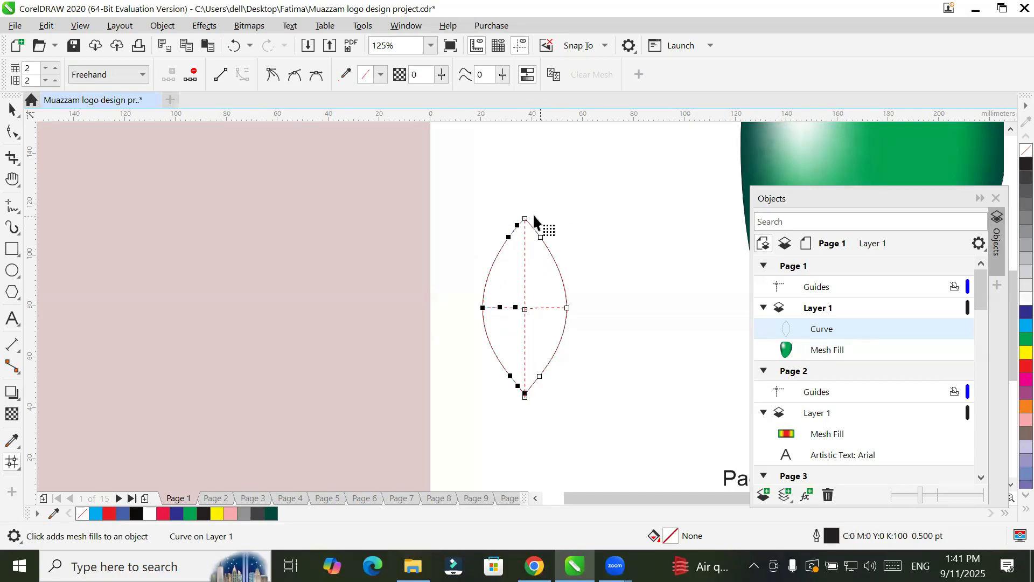
mouse_move(534, 216)
mouse_down()
mouse_move(532, 387)
mouse_move(571, 374)
mouse_move(598, 313)
mouse_move(582, 248)
mouse_up()
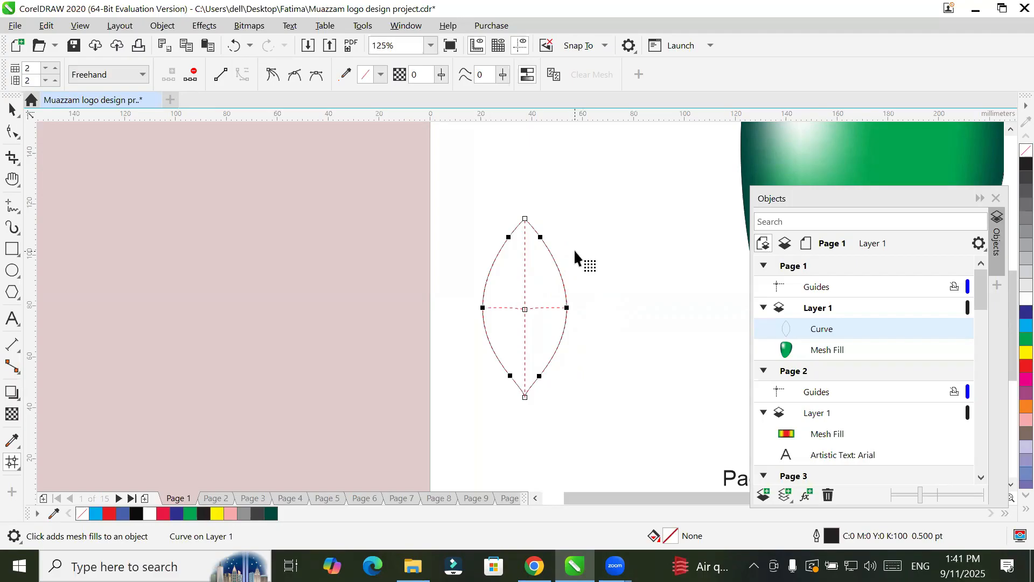
click(1009, 339)
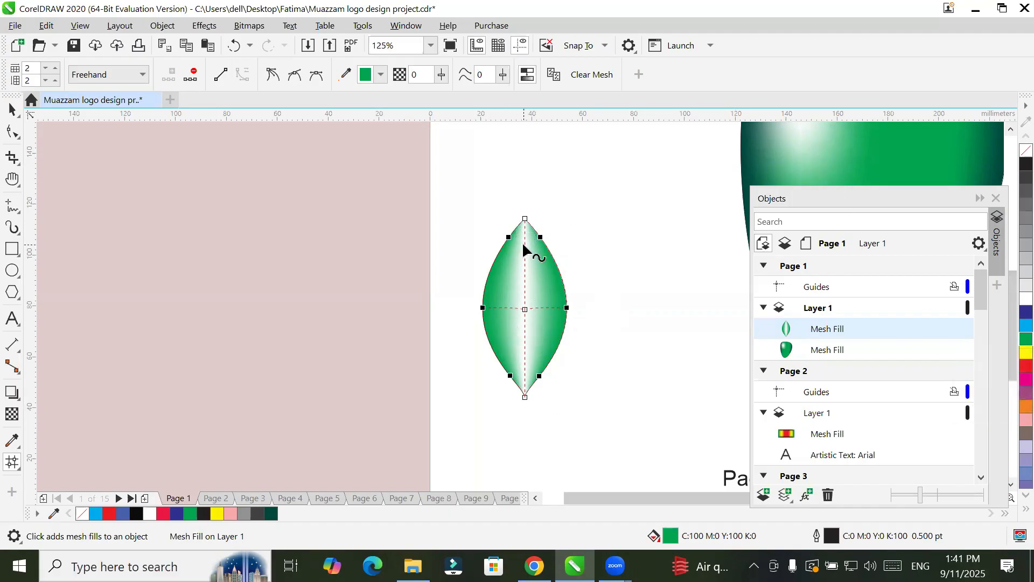
Select the mesh nodes along the leaf's vertical center line with rectangular selection and color them yellow, C0 M0 Y100 K0.
click(142, 74)
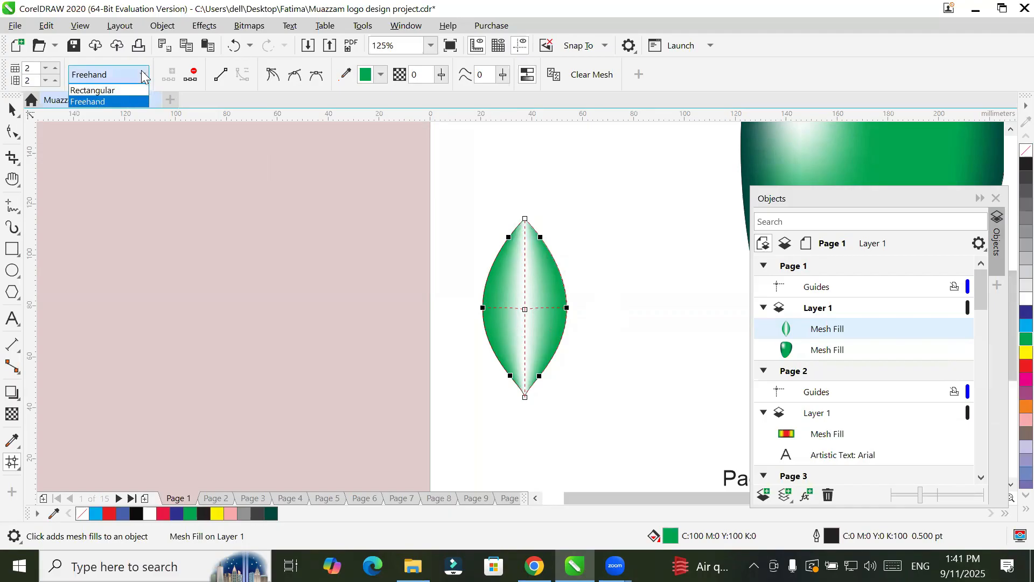
click(124, 91)
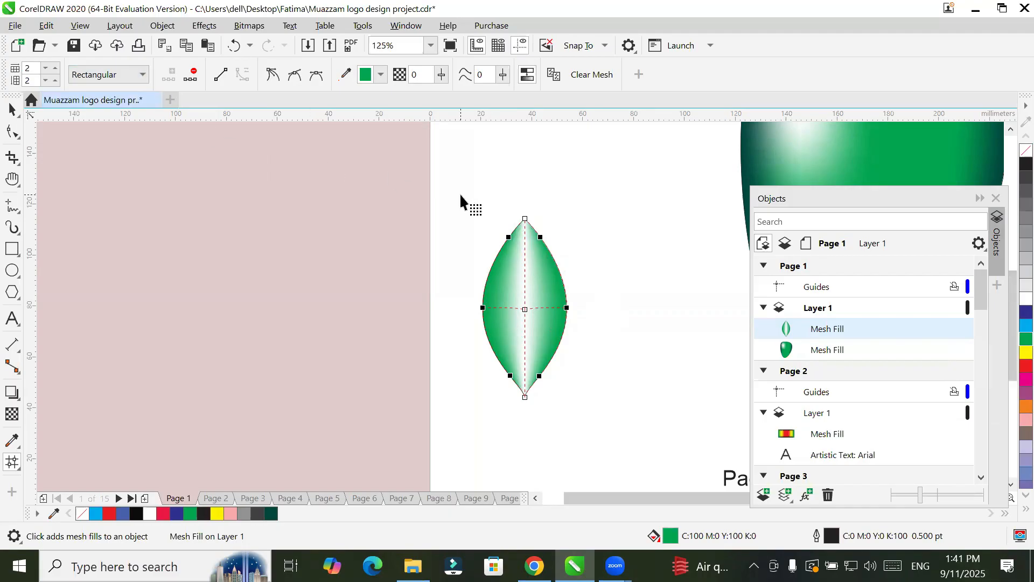
drag(513, 201, 531, 403)
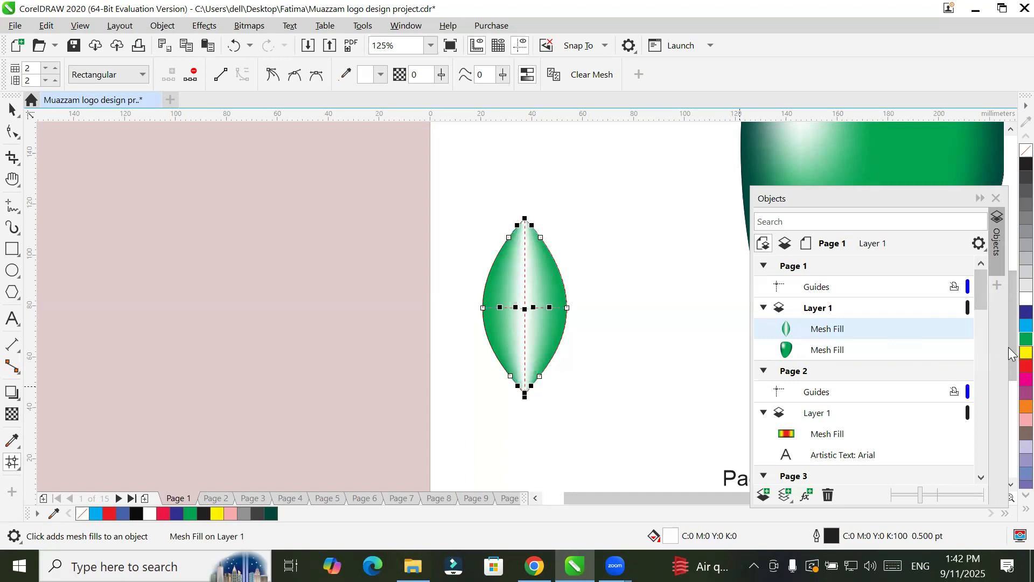
click(1026, 352)
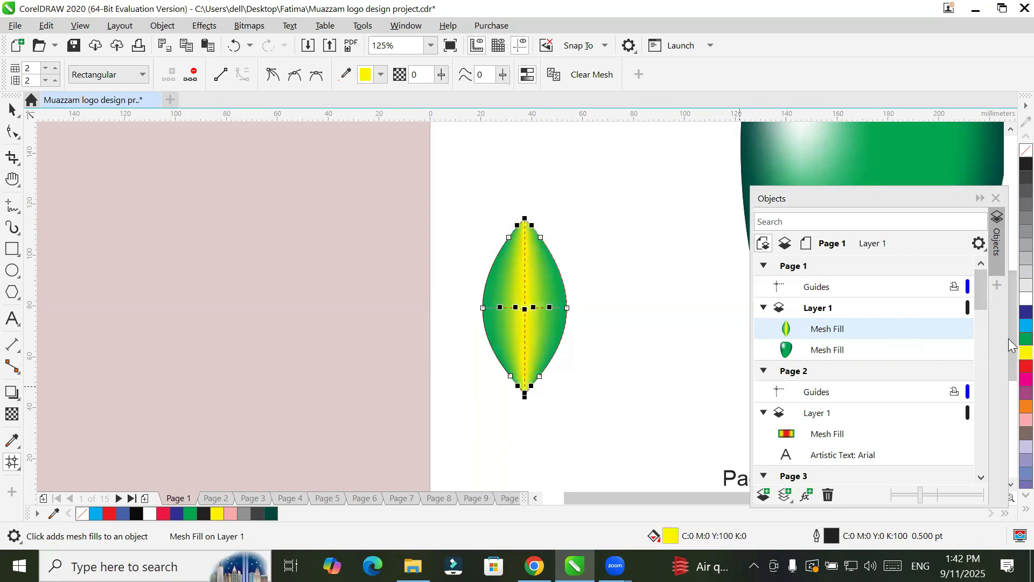
Move the large green fruit shape slightly down and left, and place the leaf over its upper edge as a stem leaf.
click(12, 110)
click(628, 234)
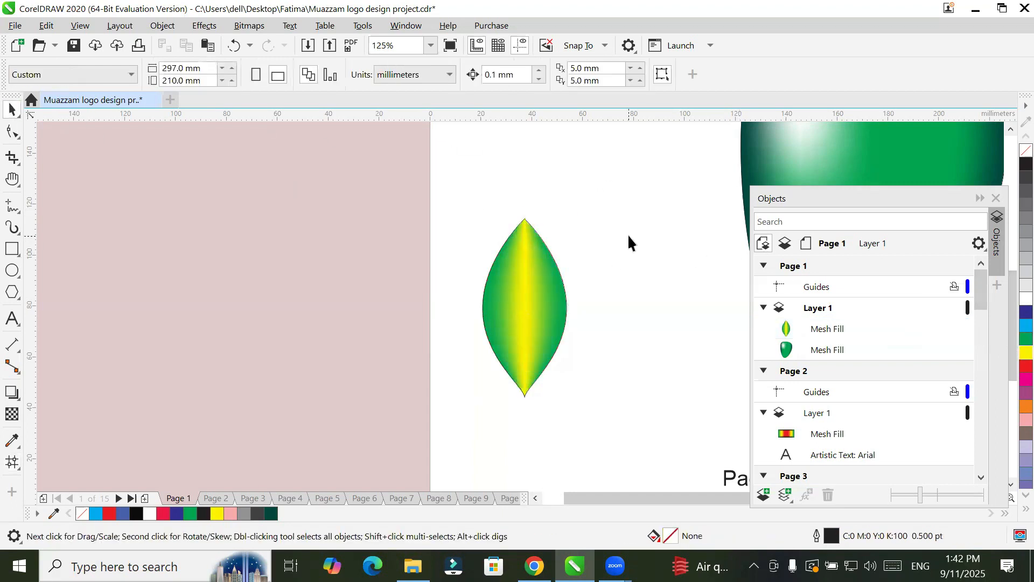
click(519, 307)
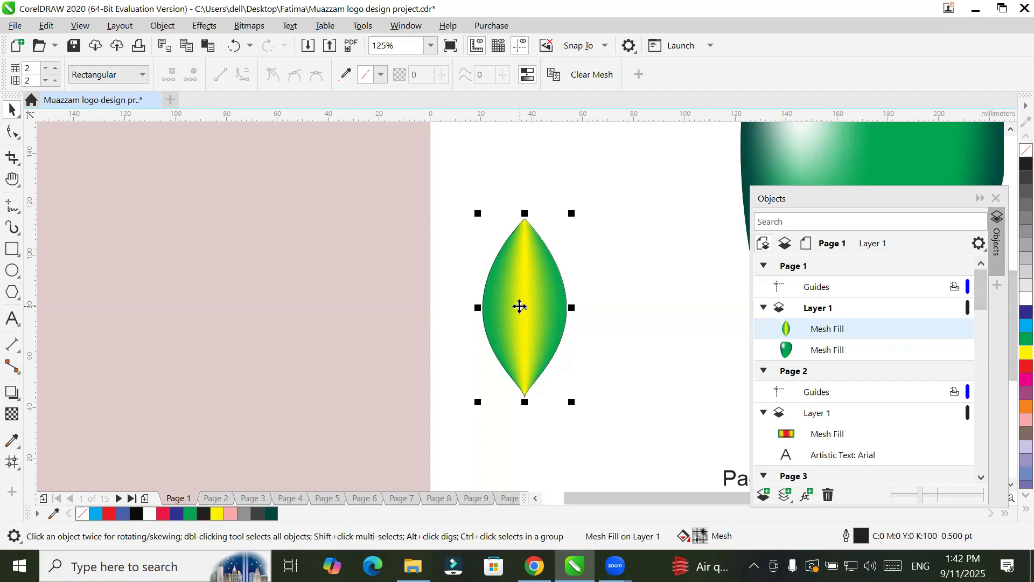
click(616, 230)
scroll(618, 230, down, 3)
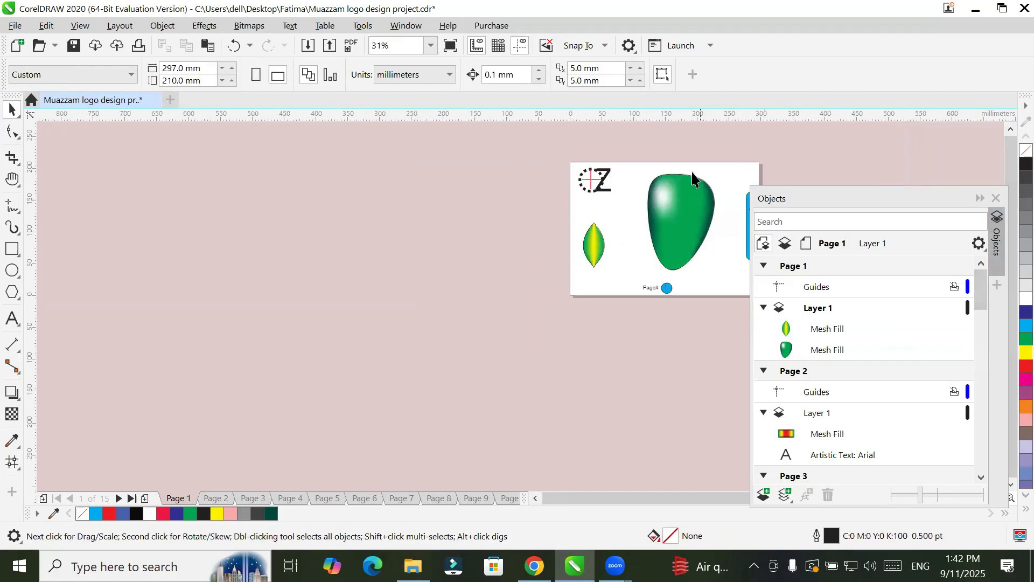
click(674, 210)
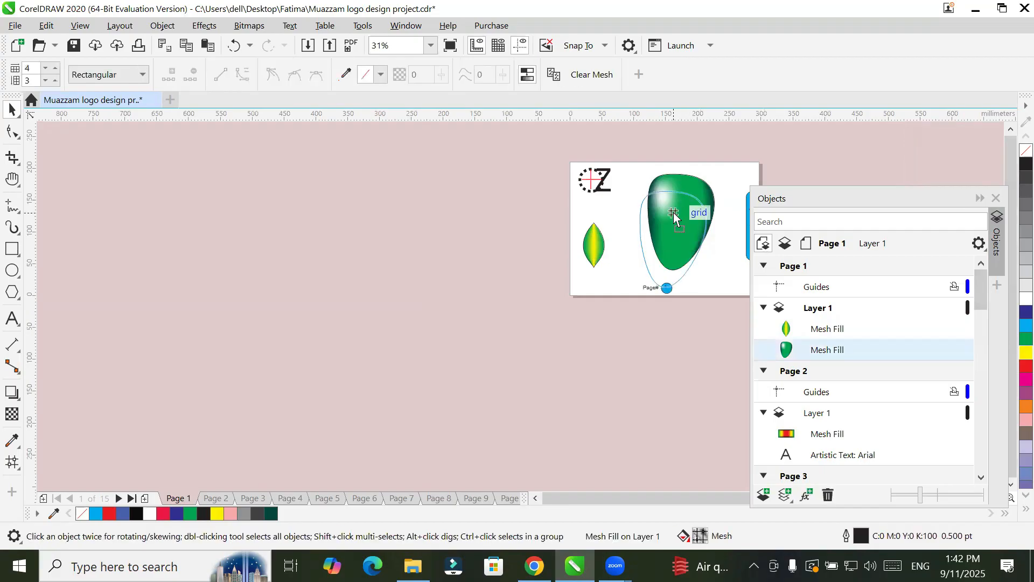
drag(586, 241, 666, 179)
click(731, 182)
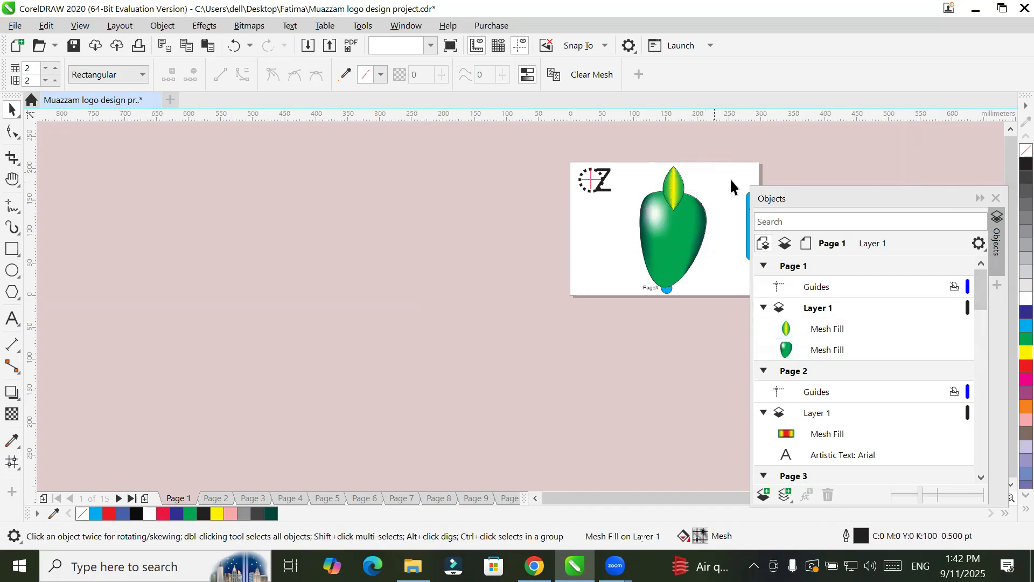
Reshape the leaf with the Mesh Fill tool by moving its upper right outline node outward and its tip node up and left.
scroll(730, 177, up, 4)
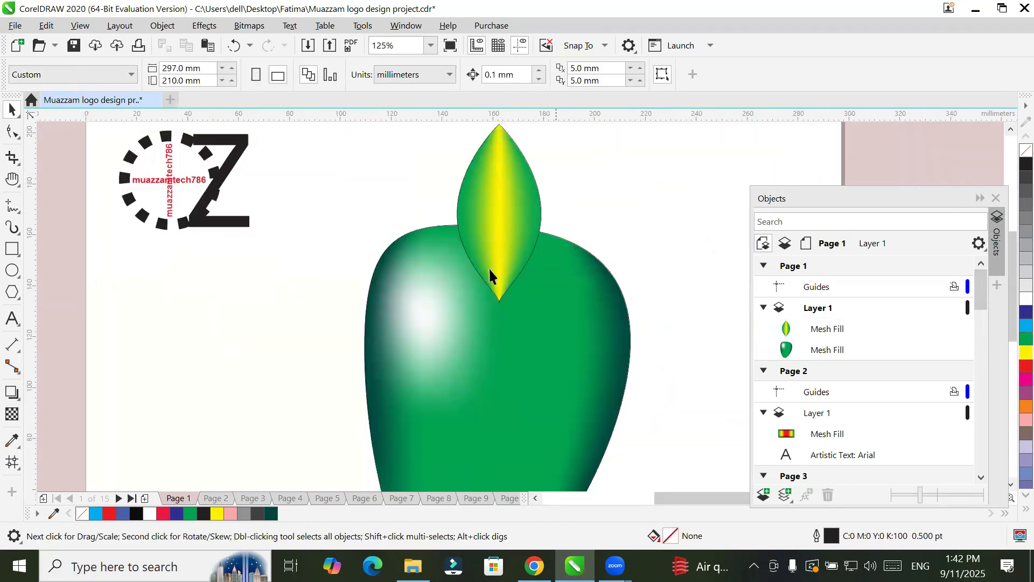
click(10, 462)
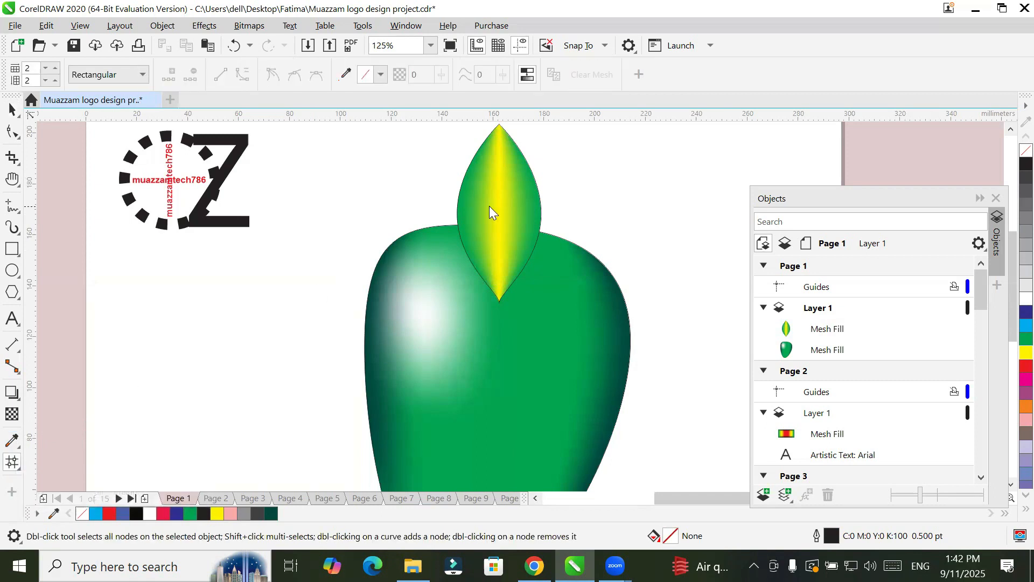
click(481, 183)
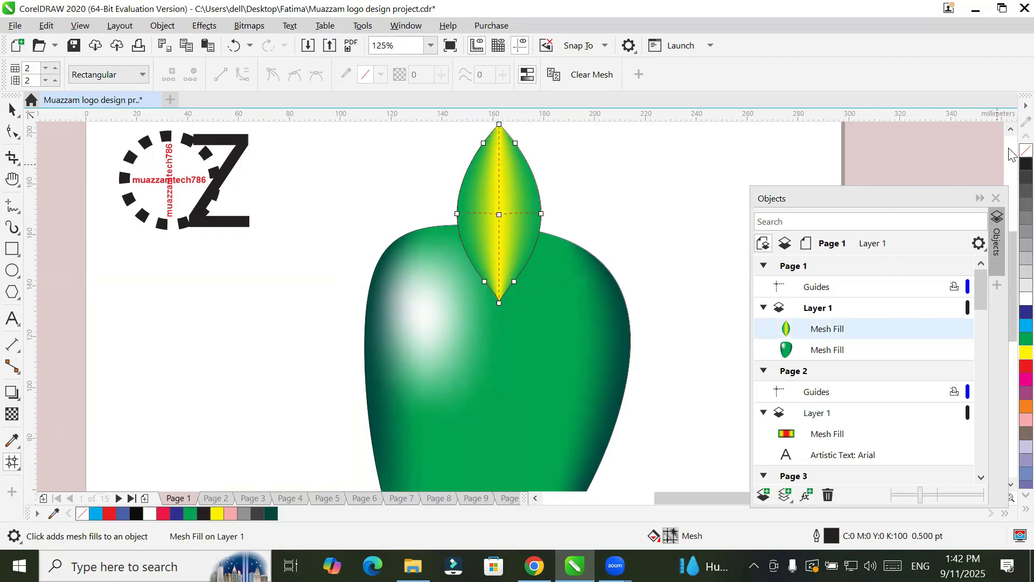
scroll(1008, 129, up, 1)
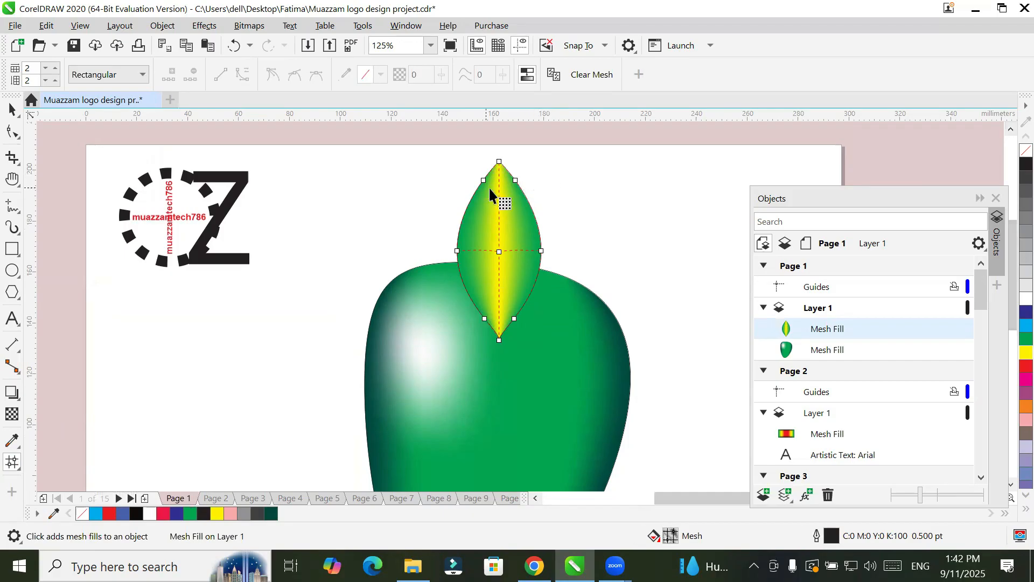
click(515, 183)
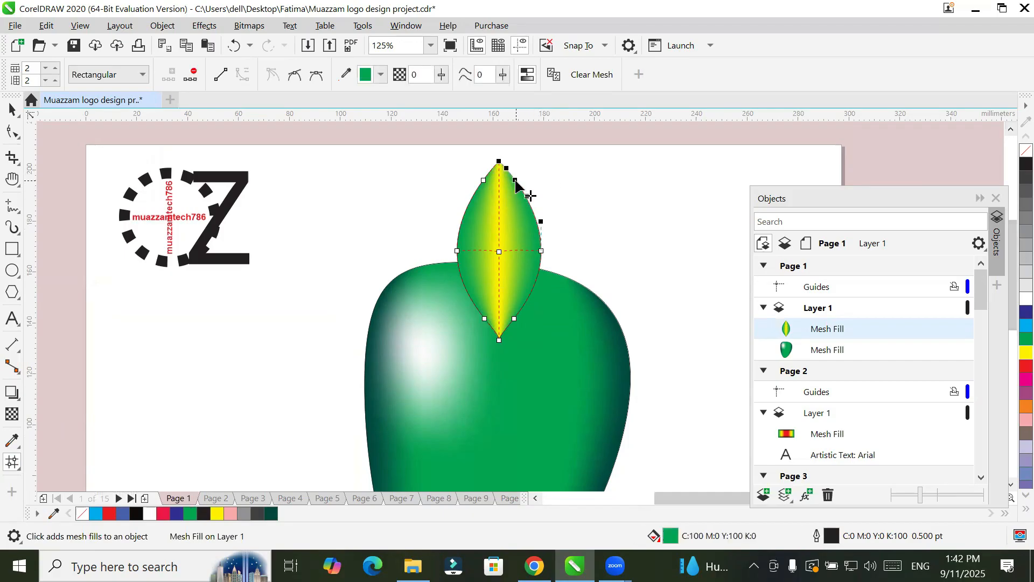
drag(516, 183, 528, 185)
click(499, 163)
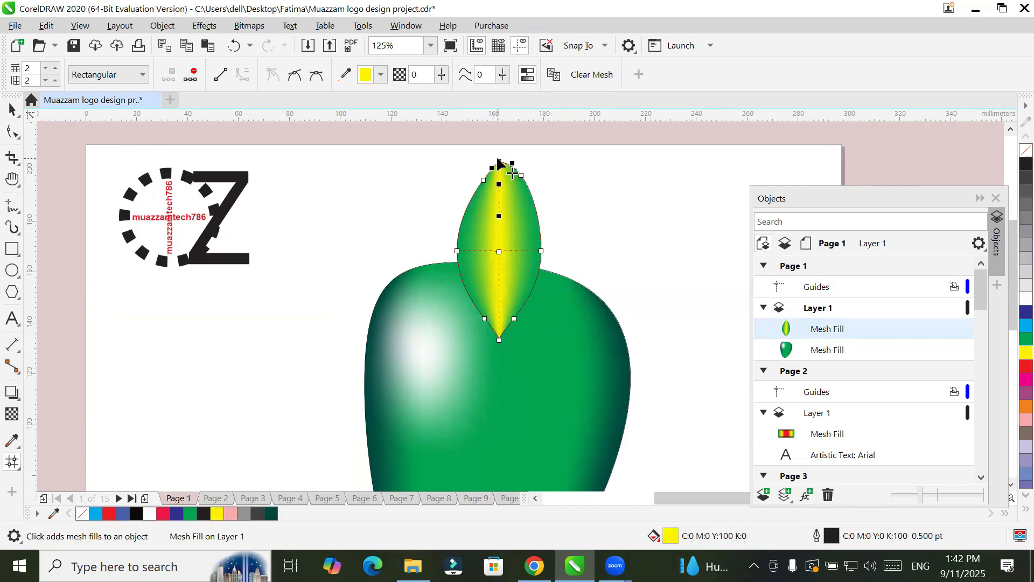
drag(498, 163, 528, 167)
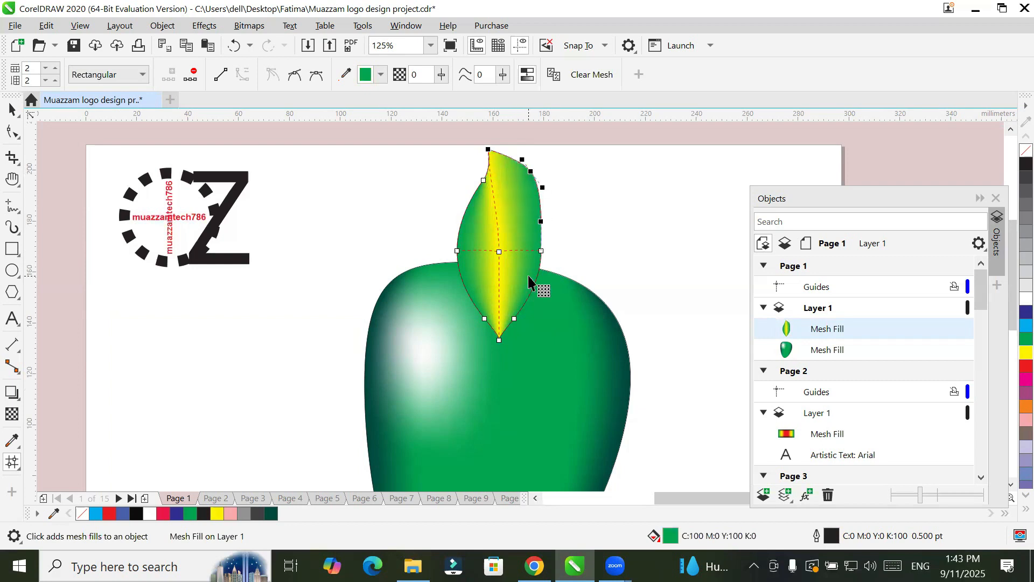
Move the leaf's upper left outline mesh node slightly down to curve that side inward, and deselect the leaf.
double_click(482, 180)
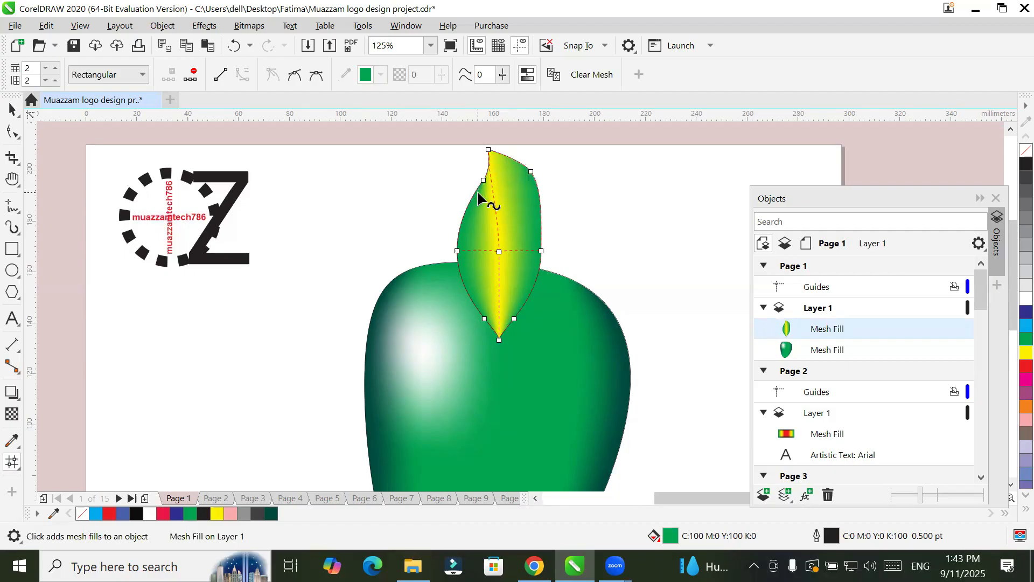
click(483, 178)
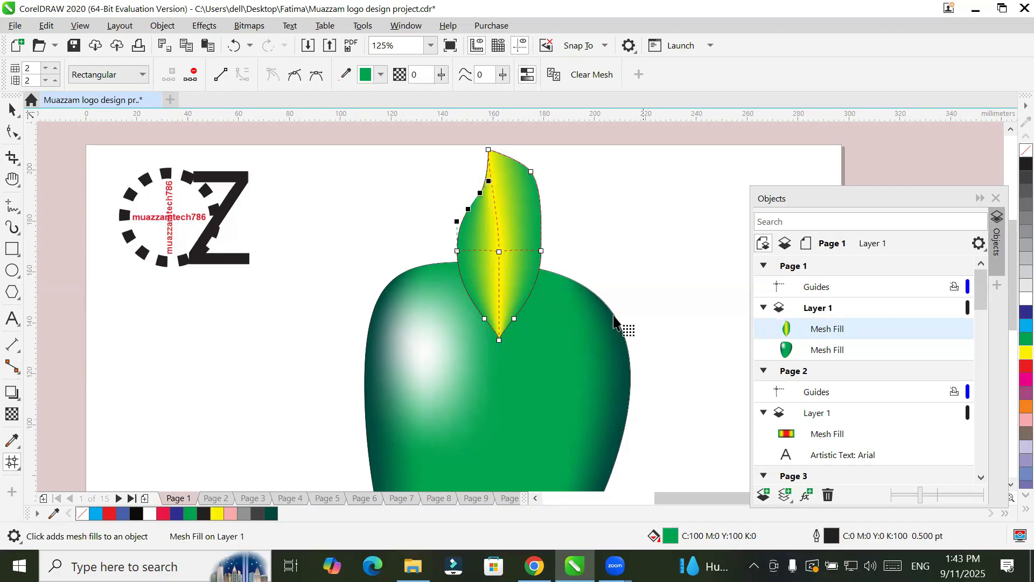
click(12, 109)
click(257, 351)
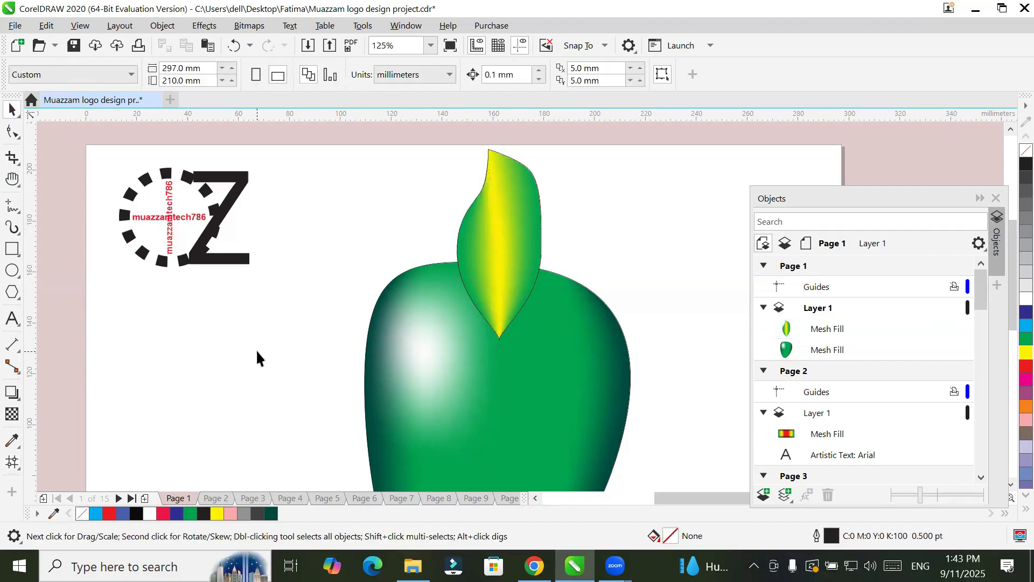
Shift the leaf's center mesh node up and to the right to bend the yellow band, undoing the node deletion made in between.
click(499, 253)
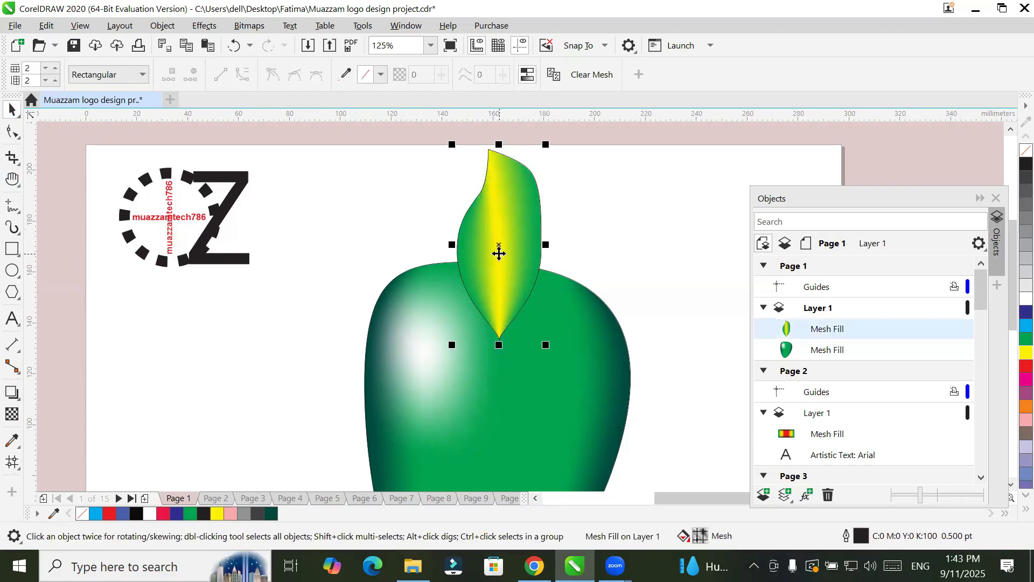
click(11, 463)
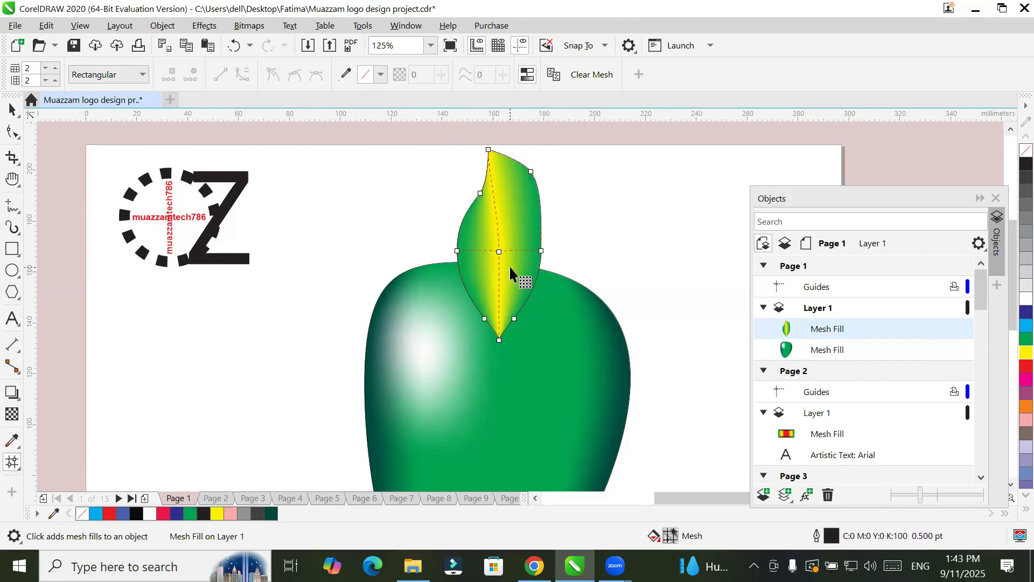
click(499, 251)
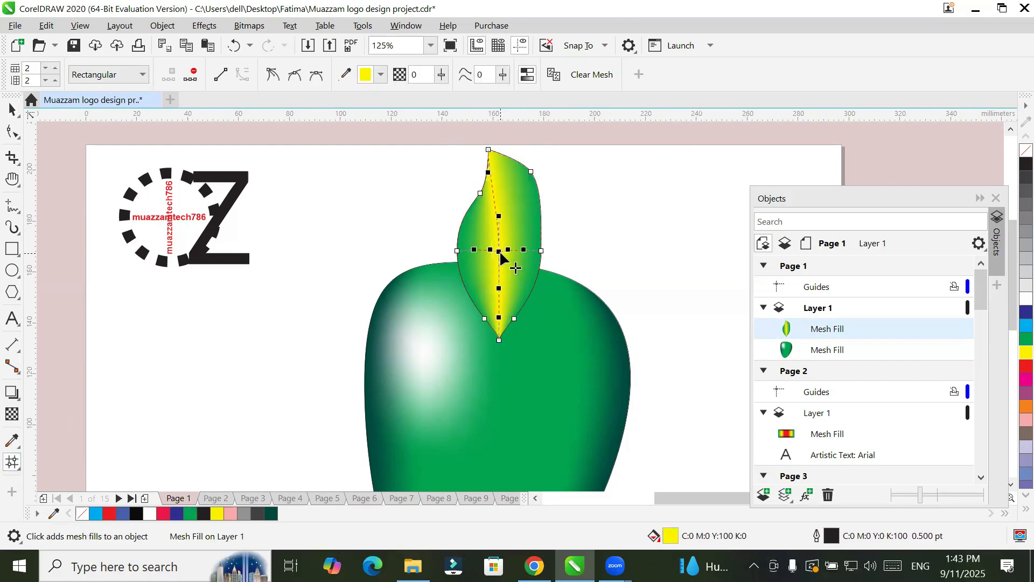
drag(500, 252, 508, 248)
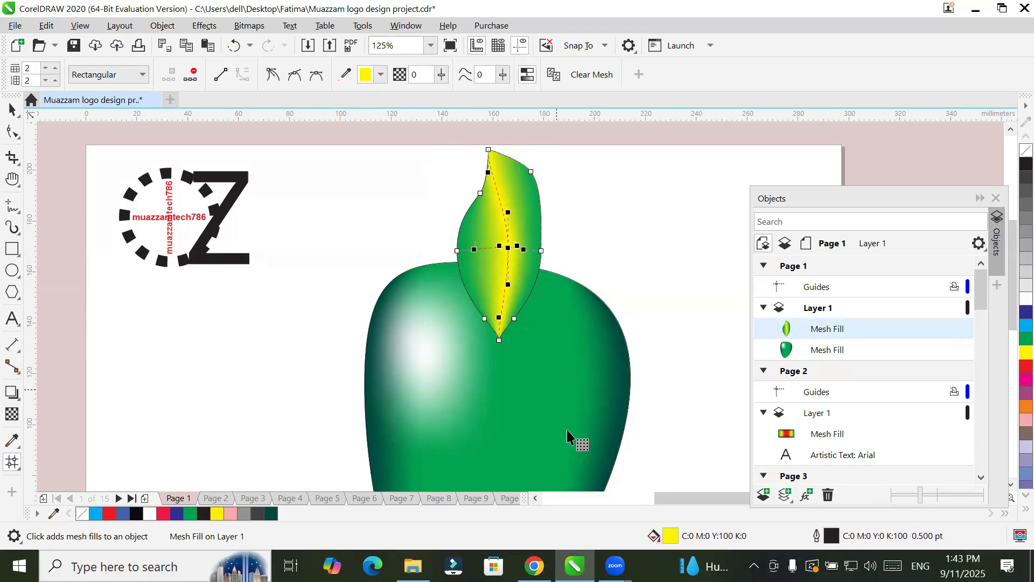
double_click(508, 247)
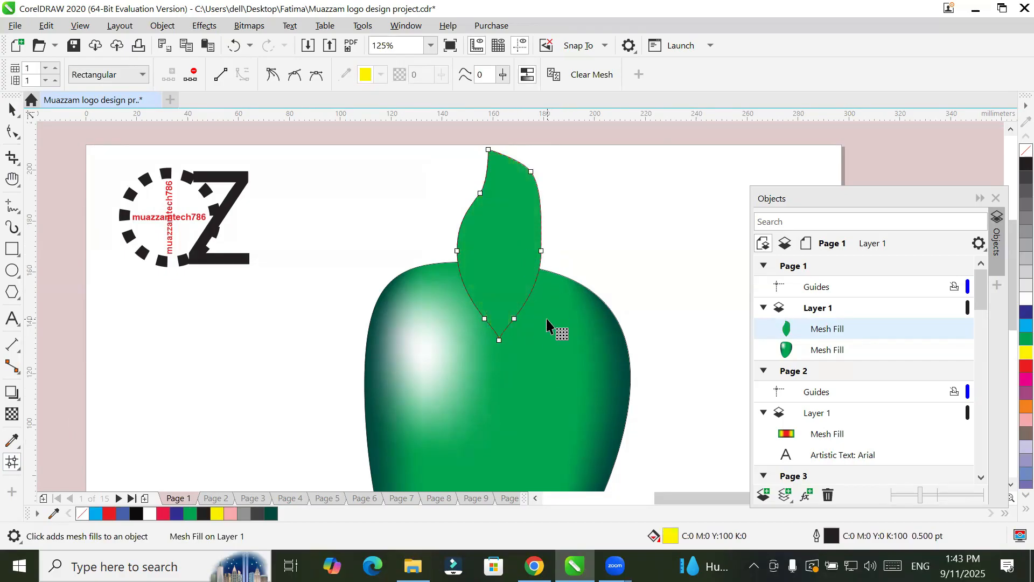
key(ctrl+z)
drag(508, 248, 513, 243)
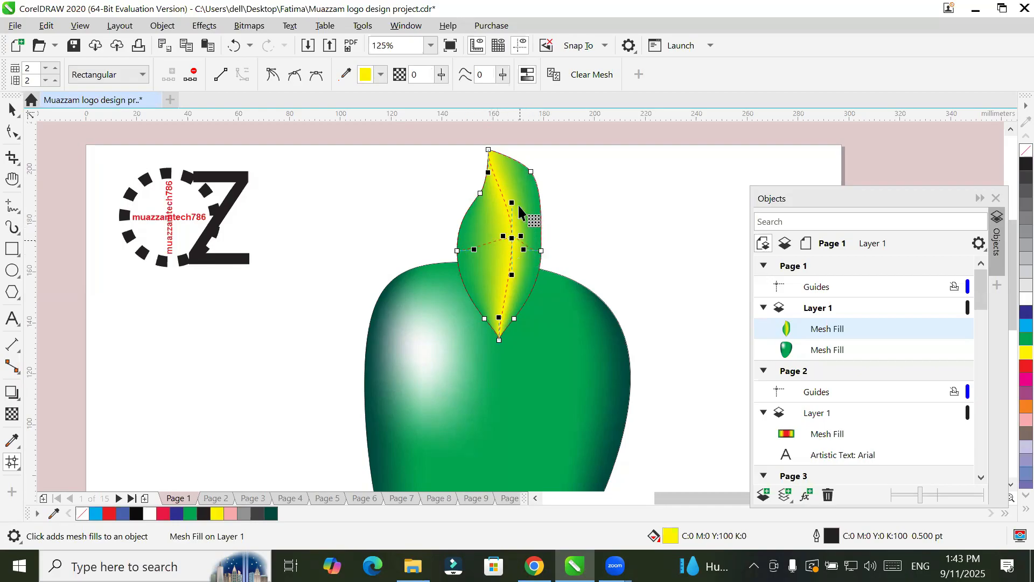
Try deleting the leaf's center mesh node, and undo each deletion.
double_click(512, 240)
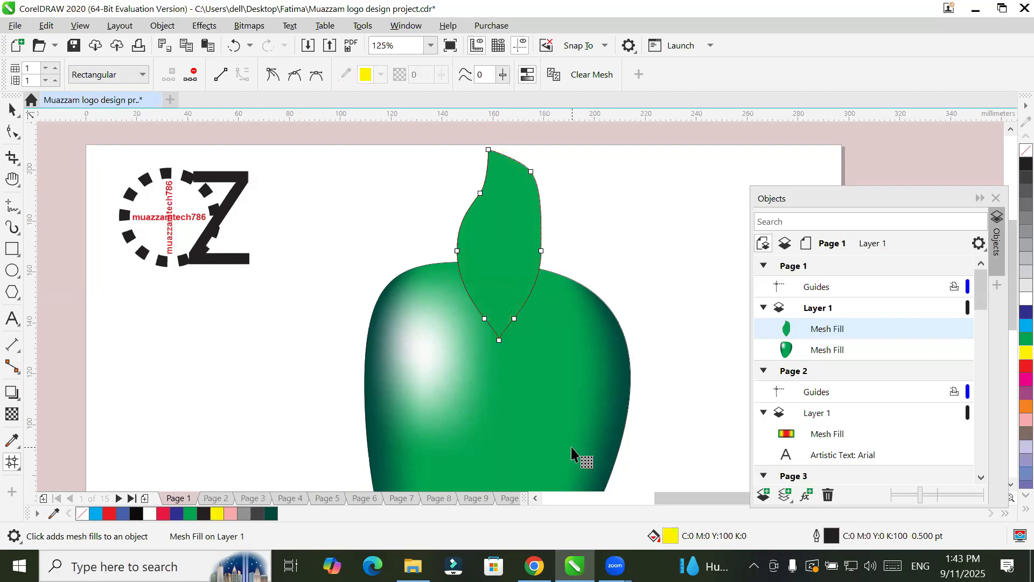
key(ctrl+z)
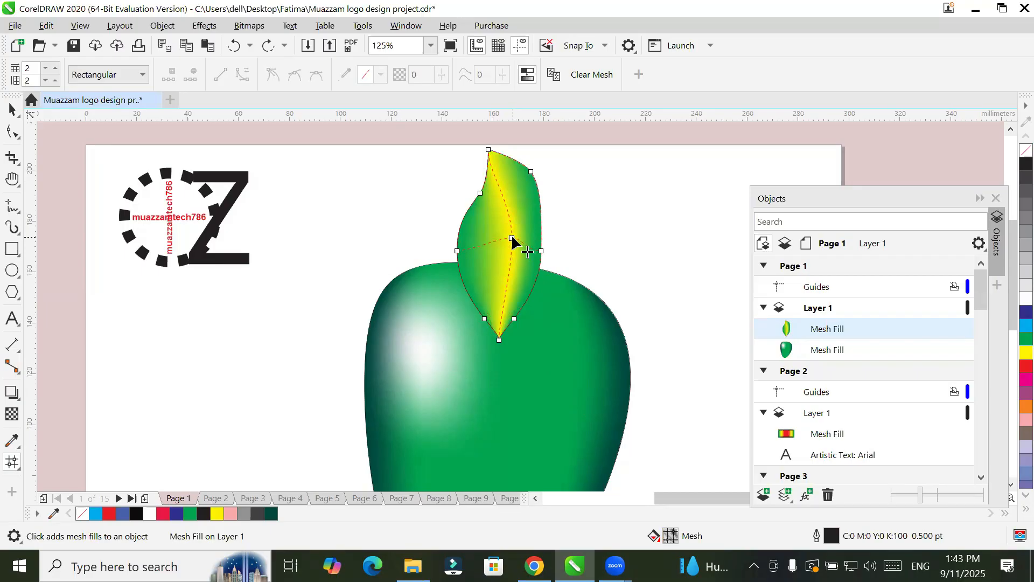
click(513, 240)
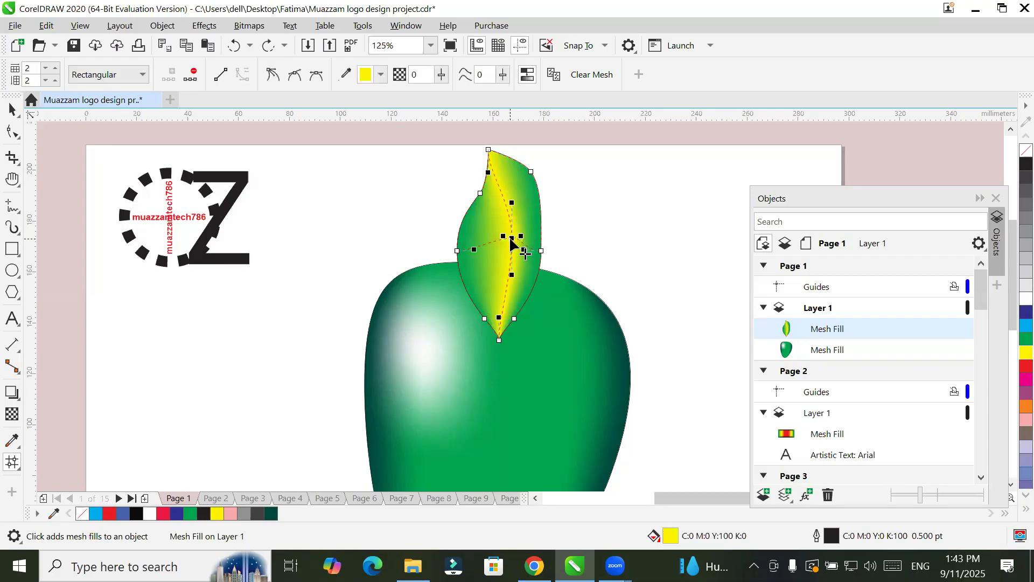
click(188, 75)
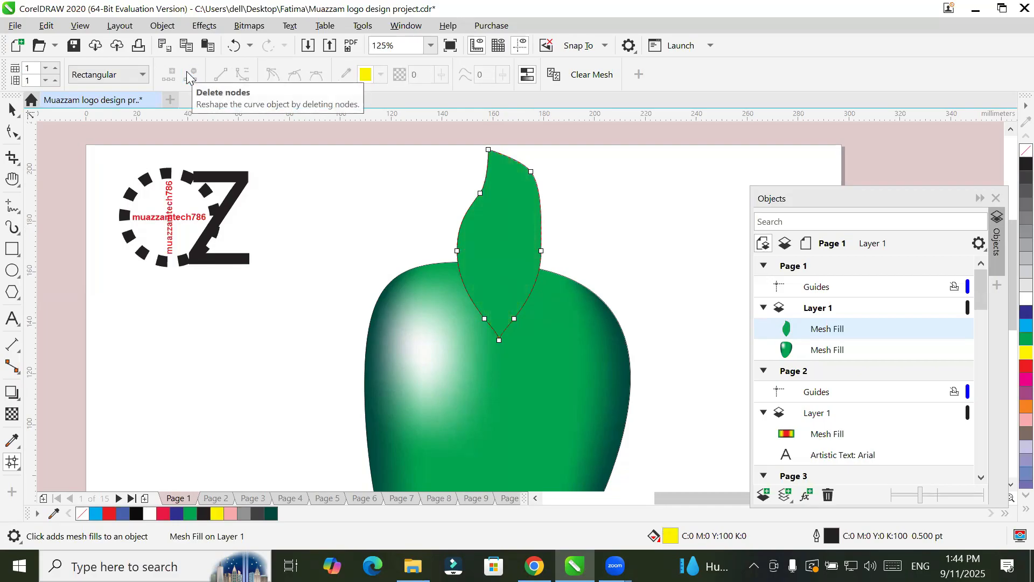
key(ctrl+z)
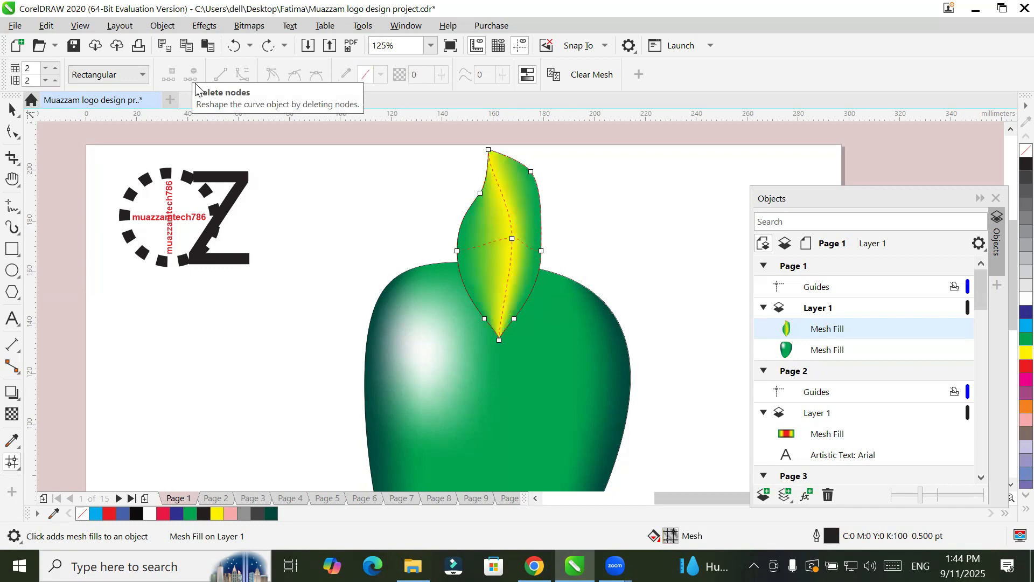
Add a mesh intersection on the leaf's vertical mesh line between the tip and center node, and color it white, C0 M0 Y0 K0.
click(499, 185)
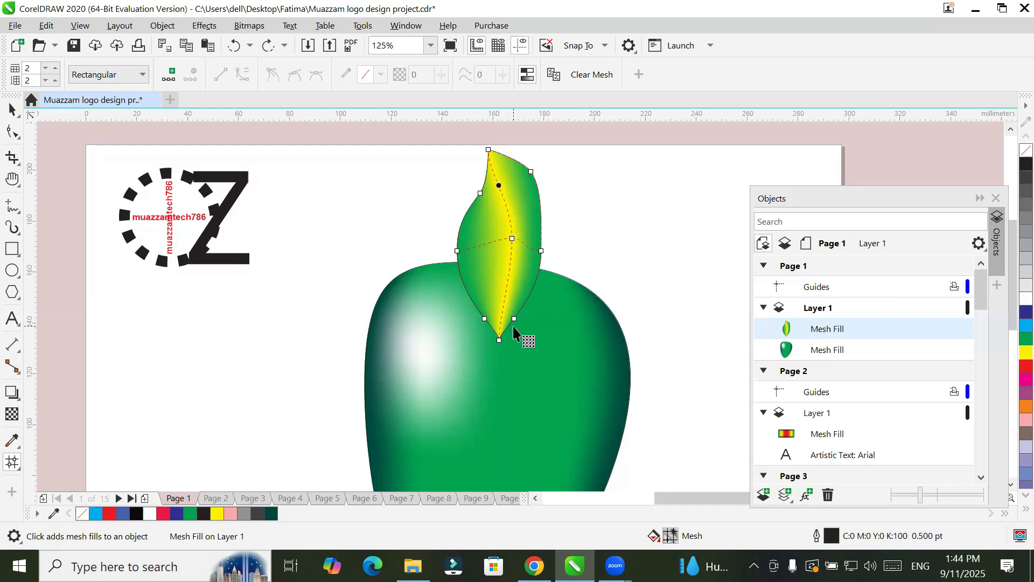
click(171, 79)
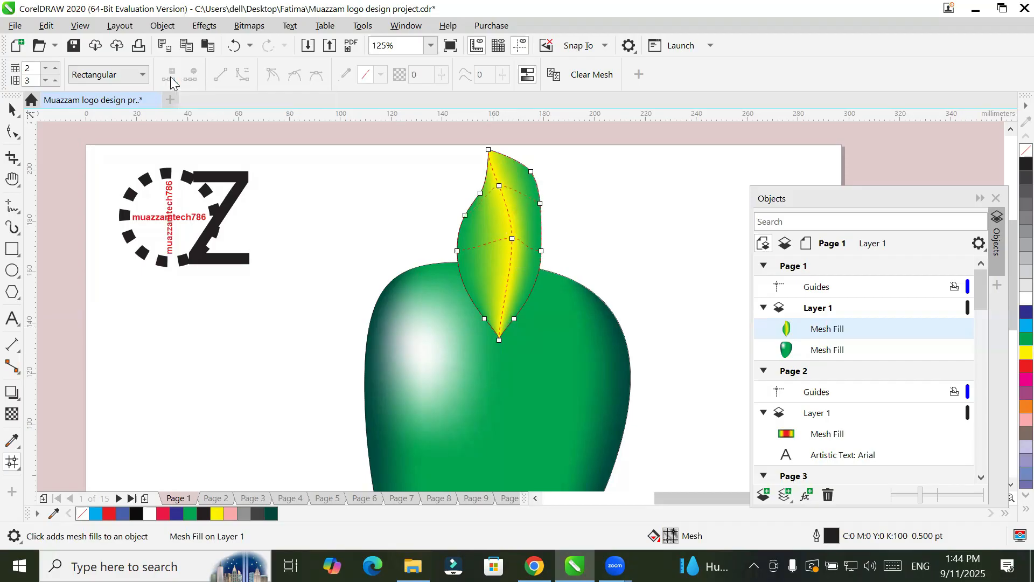
click(499, 186)
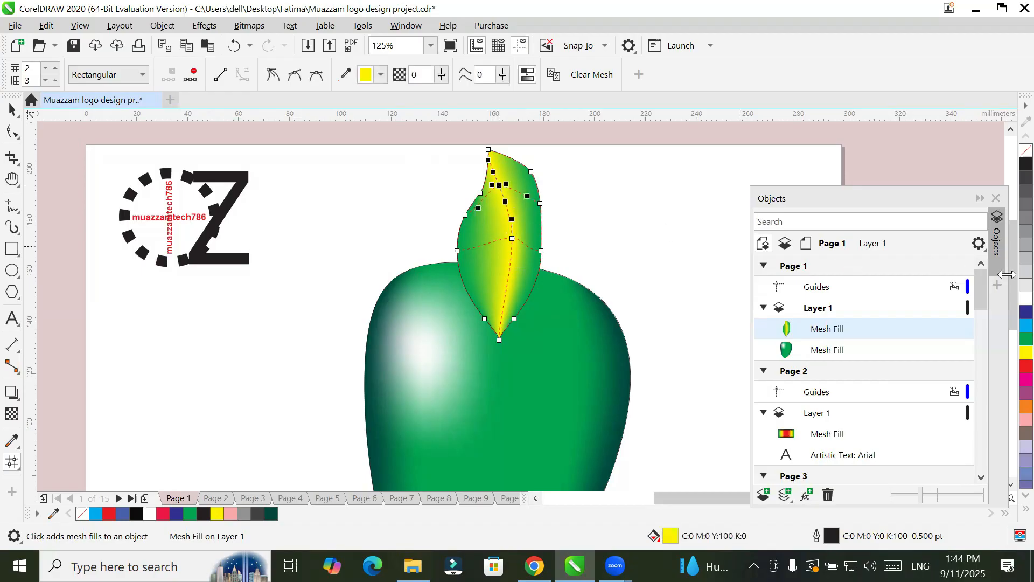
click(1026, 298)
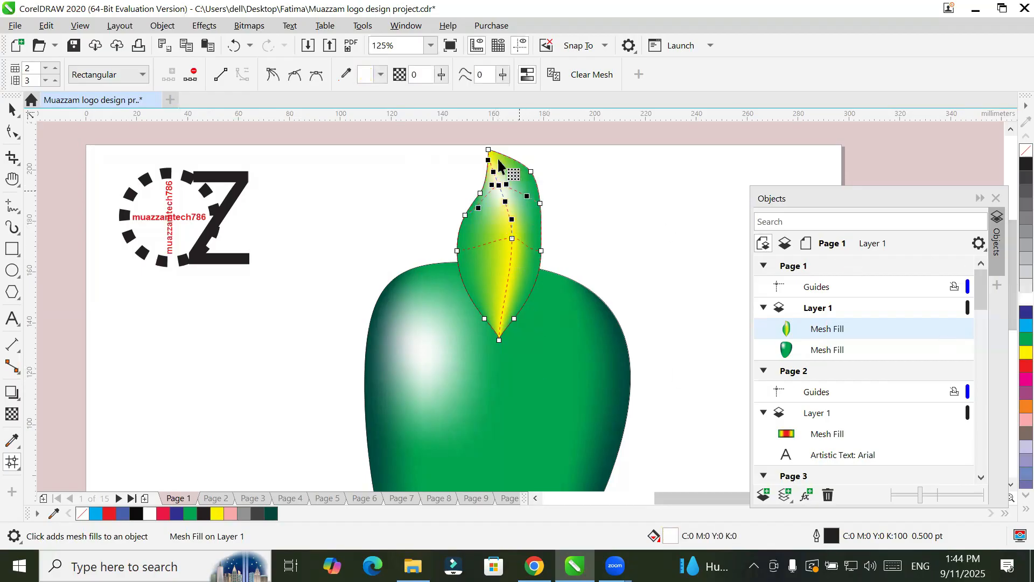
Recolor the added mesh node below the leaf's tip red, C0 M100 Y100 K0, and deselect the leaf.
scroll(489, 148, up, 2)
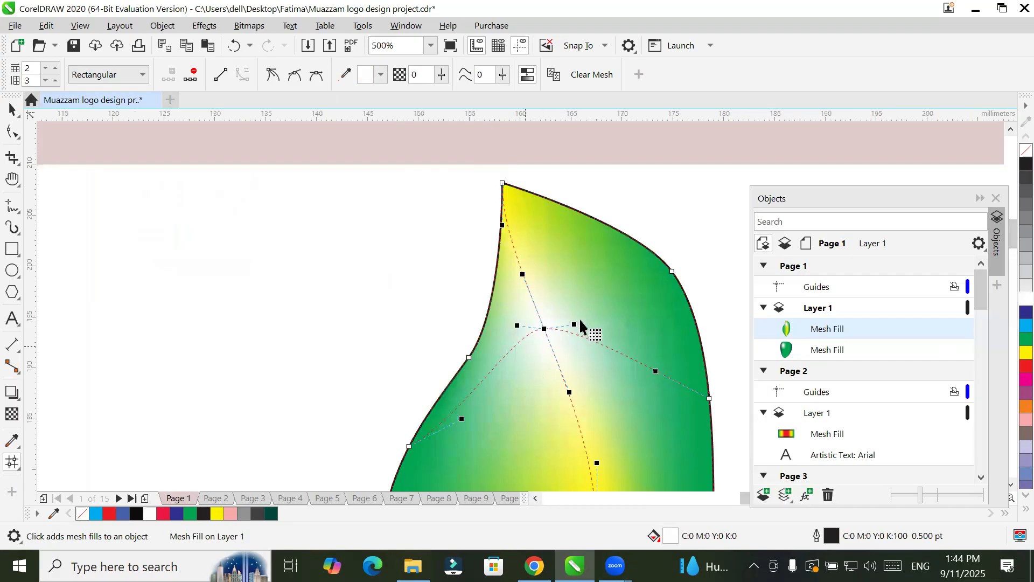
click(1012, 371)
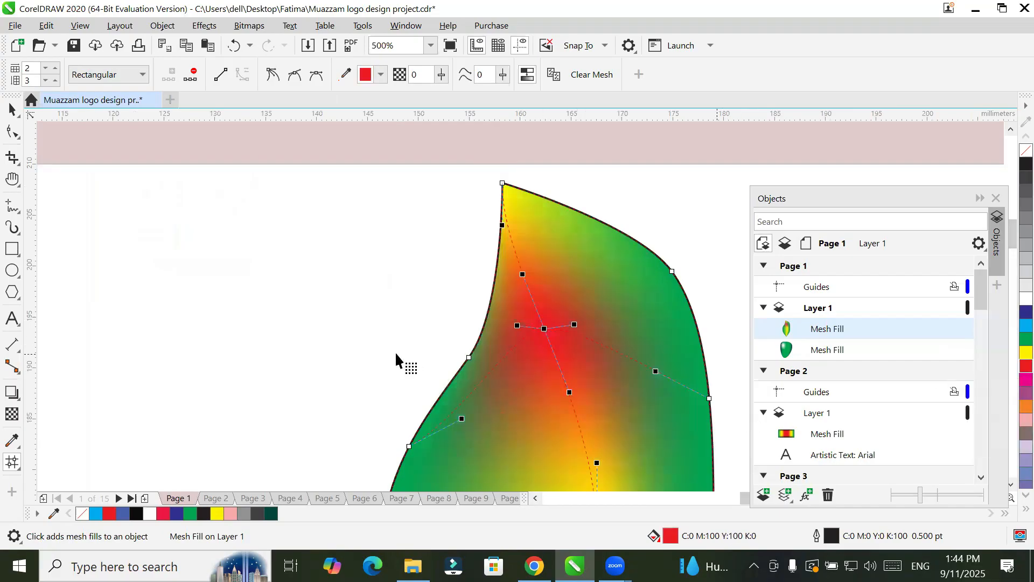
scroll(440, 347, down, 2)
scroll(439, 347, down, 1)
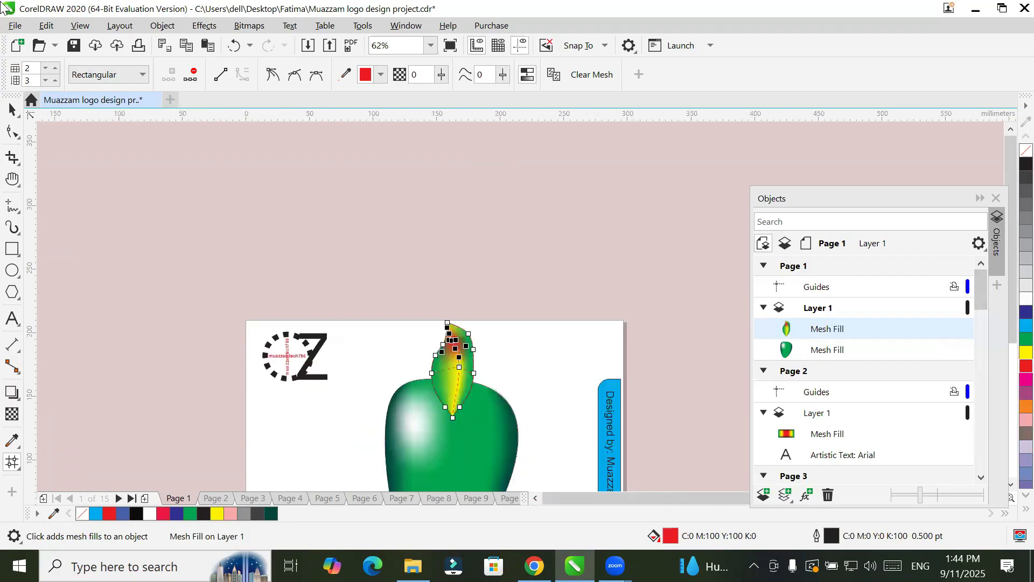
click(11, 111)
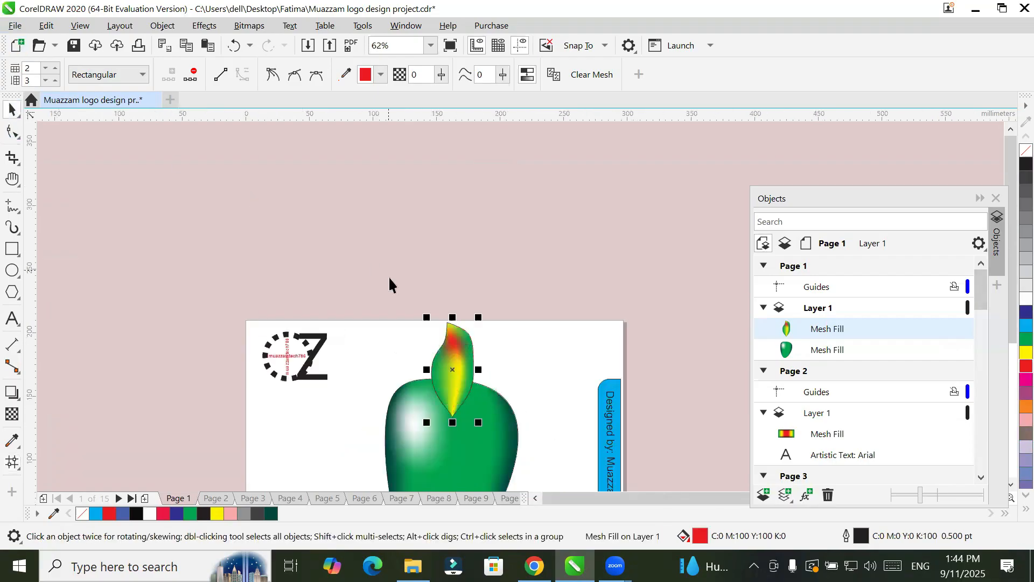
click(544, 382)
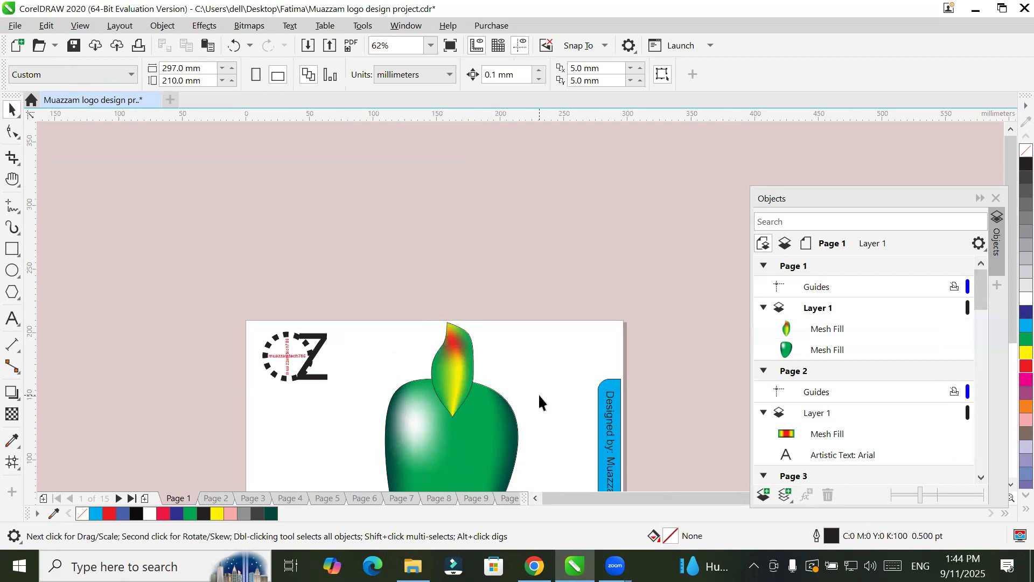
Bring the whole page into view and insert a blank page before Page 1.
key(h)
drag(536, 413, 551, 245)
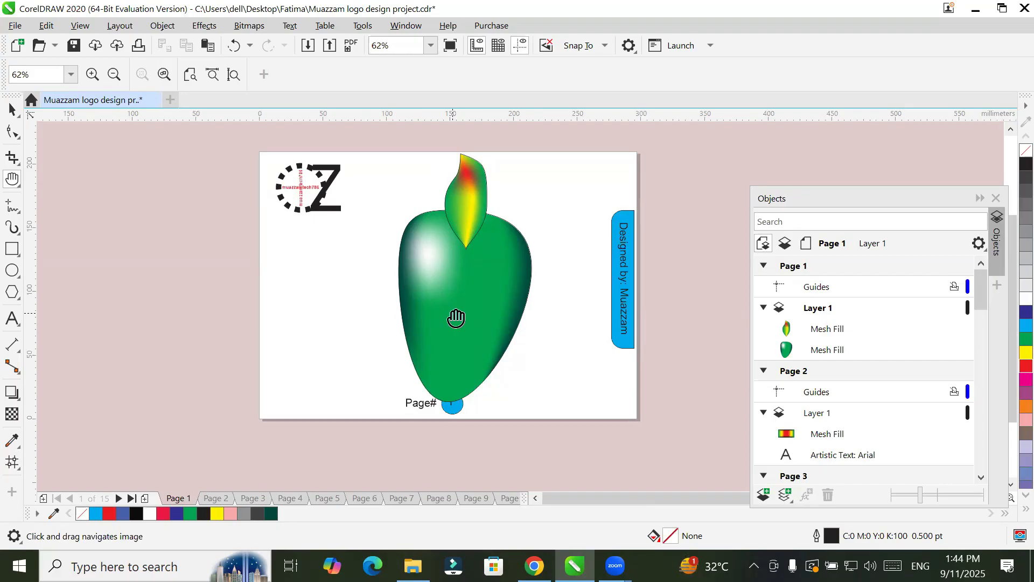
click(48, 500)
Draw a polygon about 131 mm tall on the new page, set it to 6 sides, and move it up slightly.
click(12, 292)
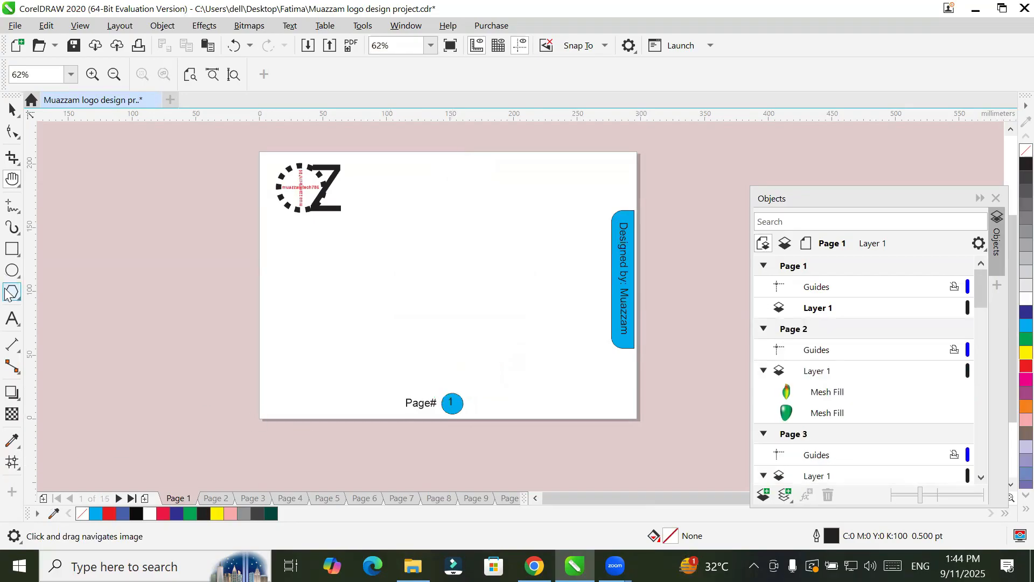
drag(388, 219, 551, 354)
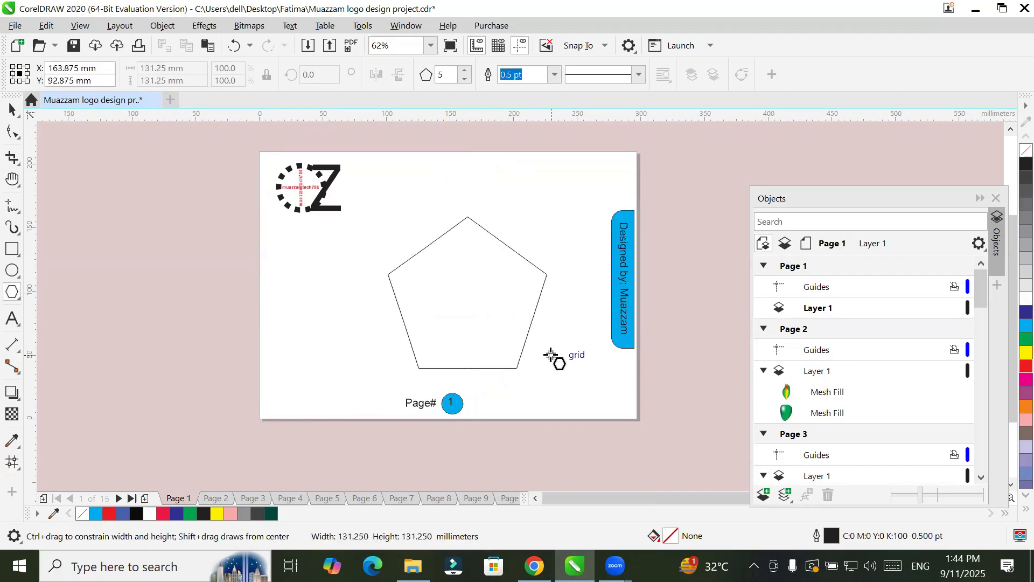
click(464, 70)
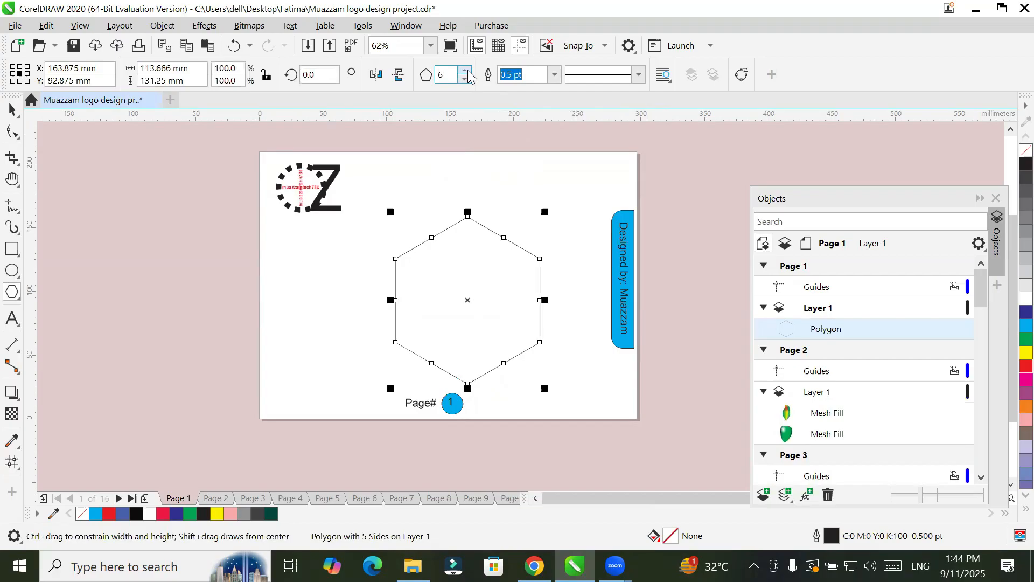
click(12, 109)
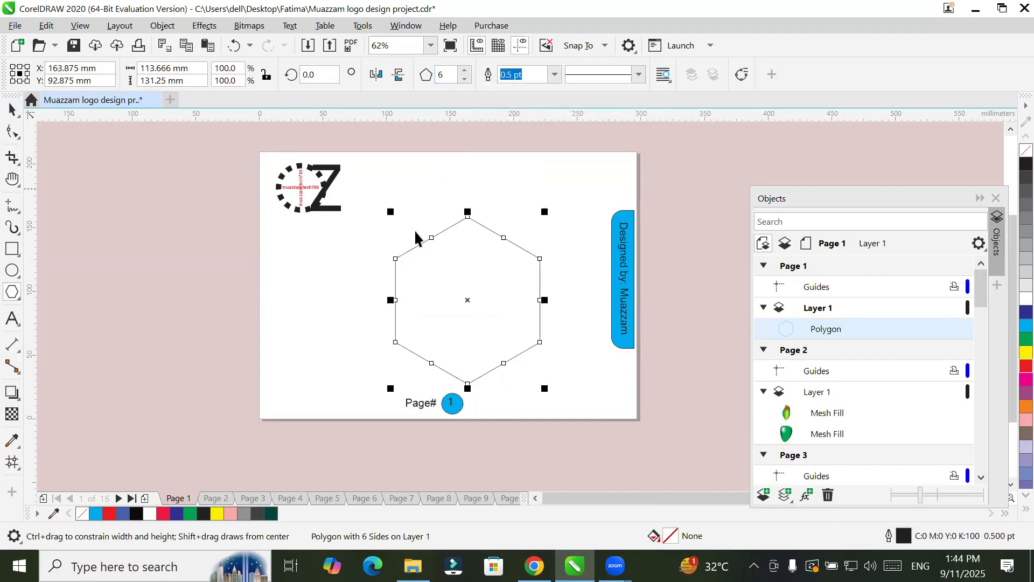
drag(446, 226, 449, 194)
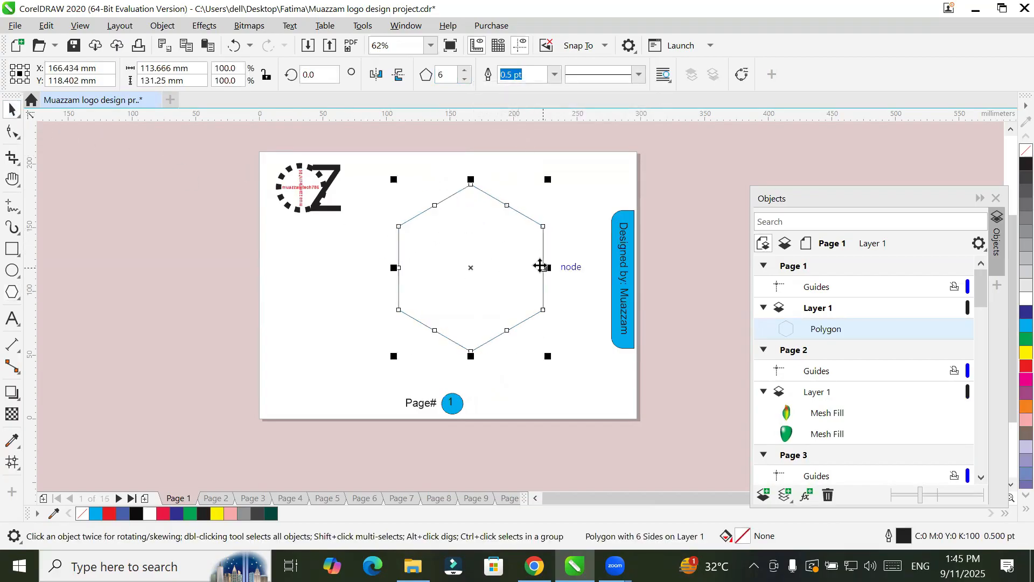
Apply a mesh fill to the hexagon with a grid of 4 columns and 3 rows.
click(8, 464)
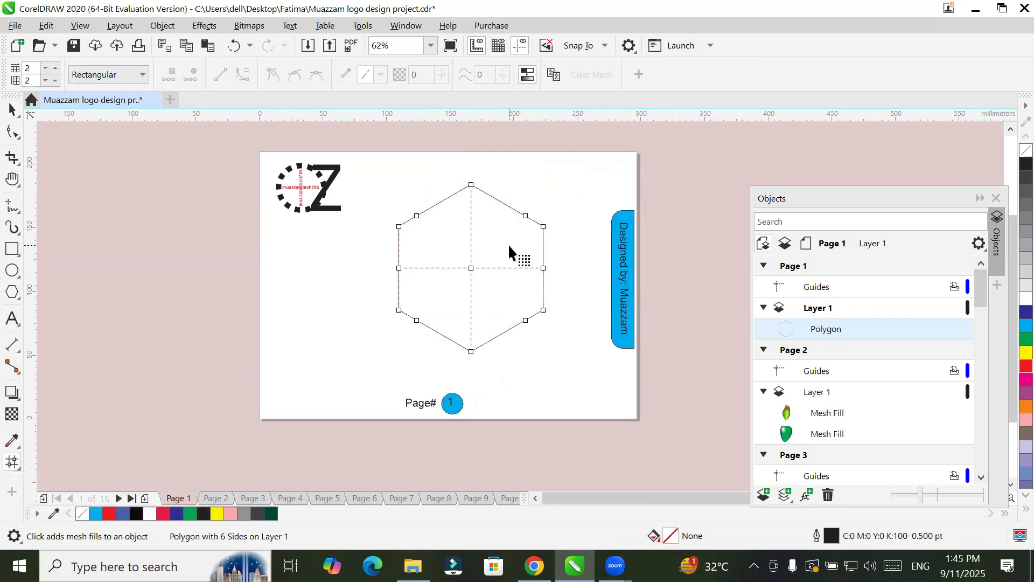
click(56, 68)
click(56, 69)
click(54, 79)
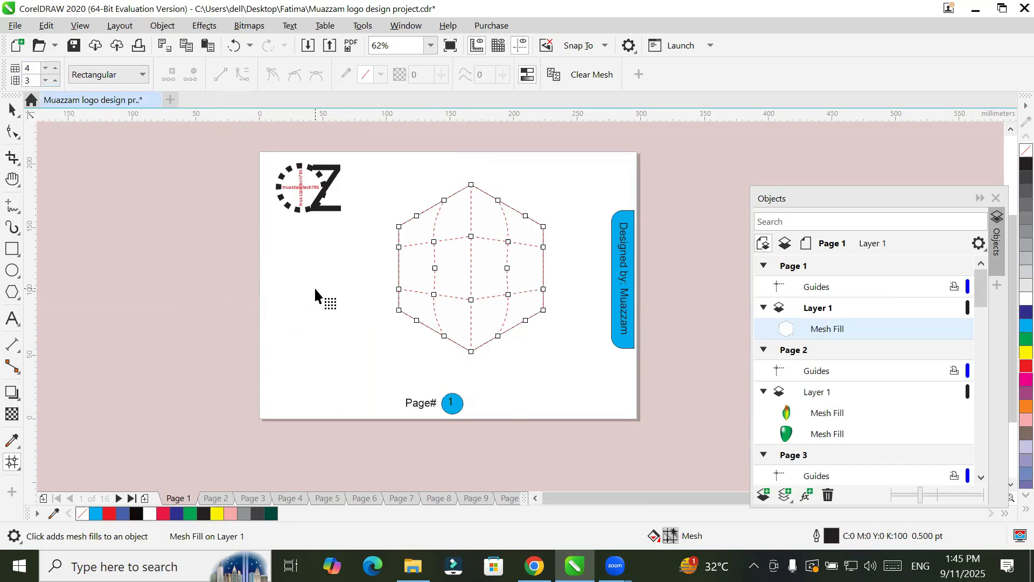
Select the nodes along the hexagon's upper horizontal mesh line in Freehand mode and color them yellow, blue, and finally black, C0 M0 Y0 K100.
click(139, 77)
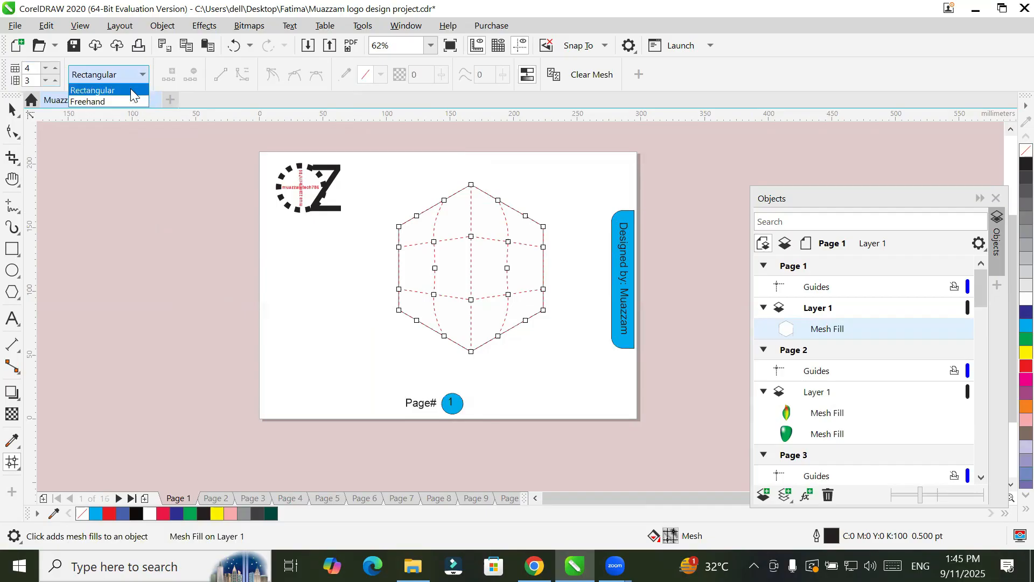
click(131, 90)
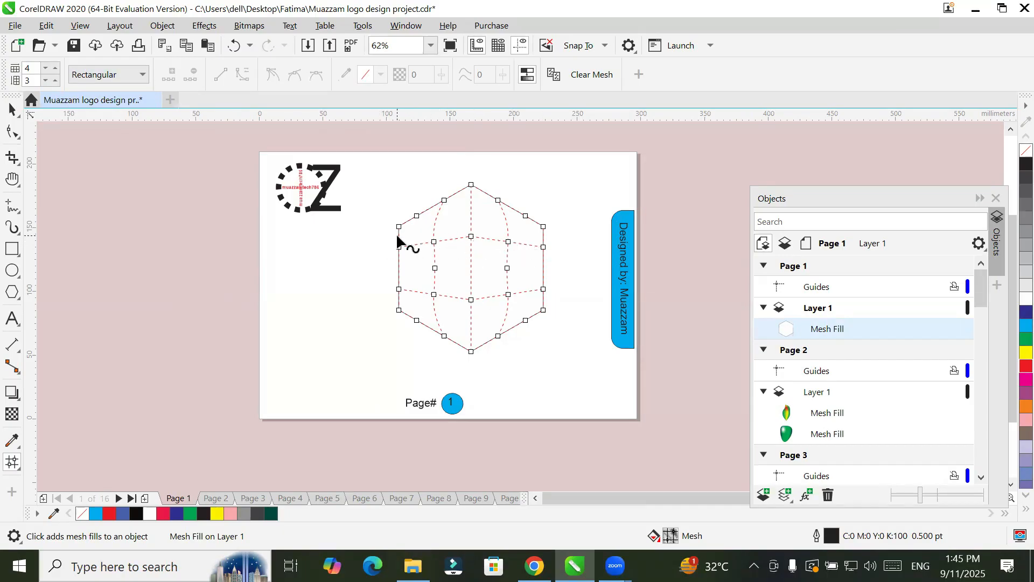
click(139, 75)
click(108, 101)
mouse_move(412, 251)
mouse_down()
mouse_move(575, 256)
mouse_move(575, 236)
mouse_move(544, 239)
mouse_move(473, 219)
mouse_up()
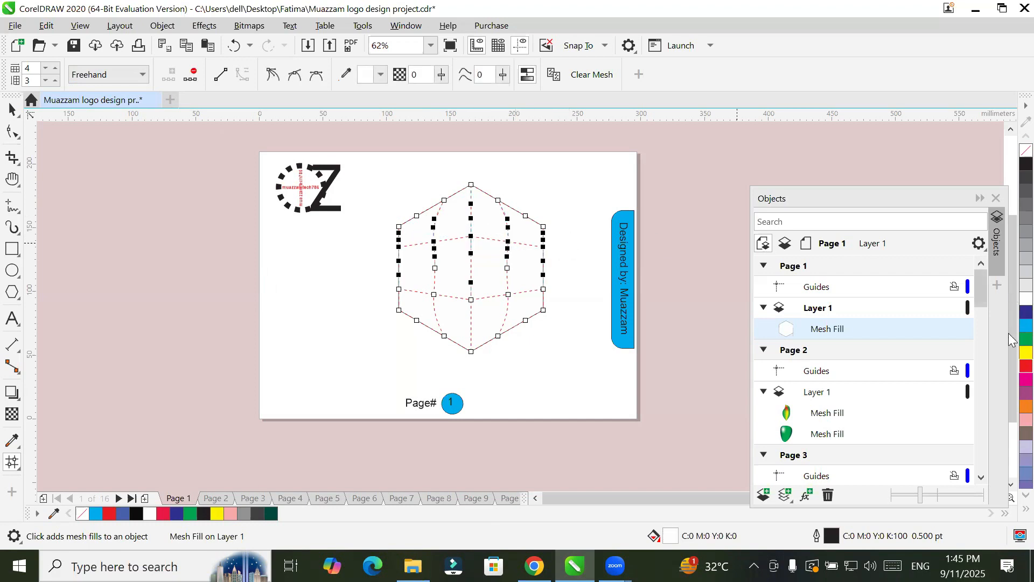
click(1026, 352)
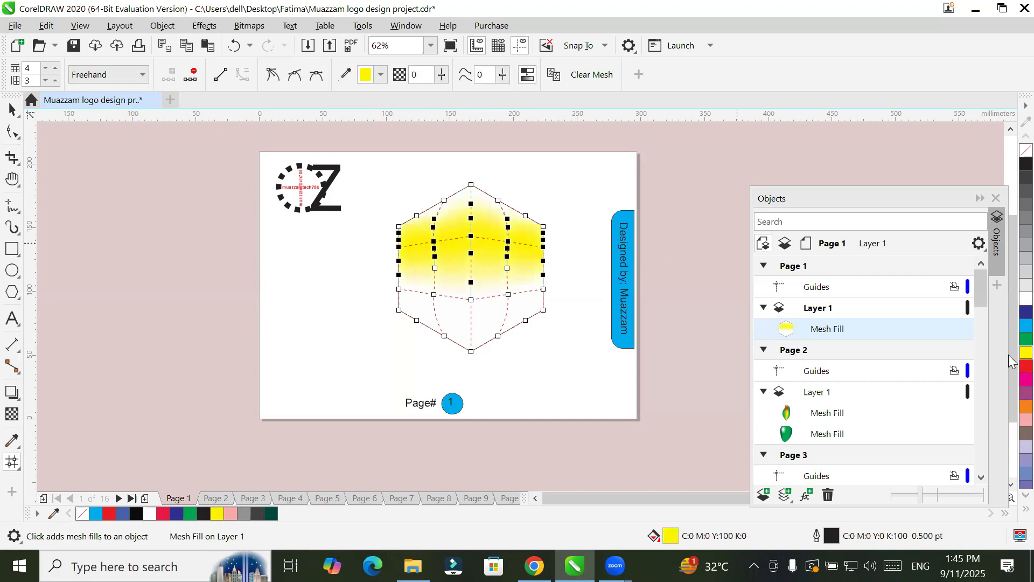
click(1027, 312)
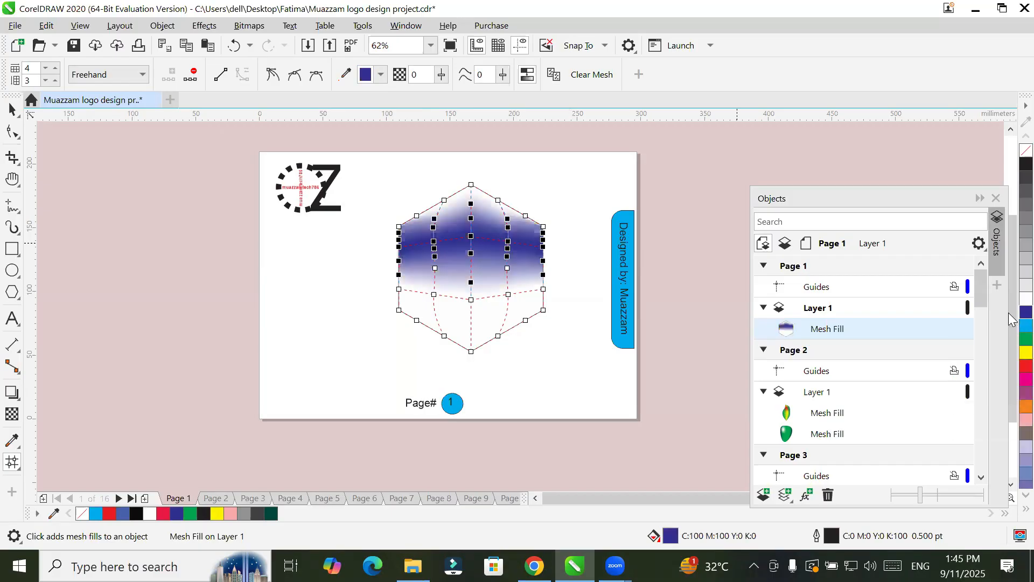
click(1026, 163)
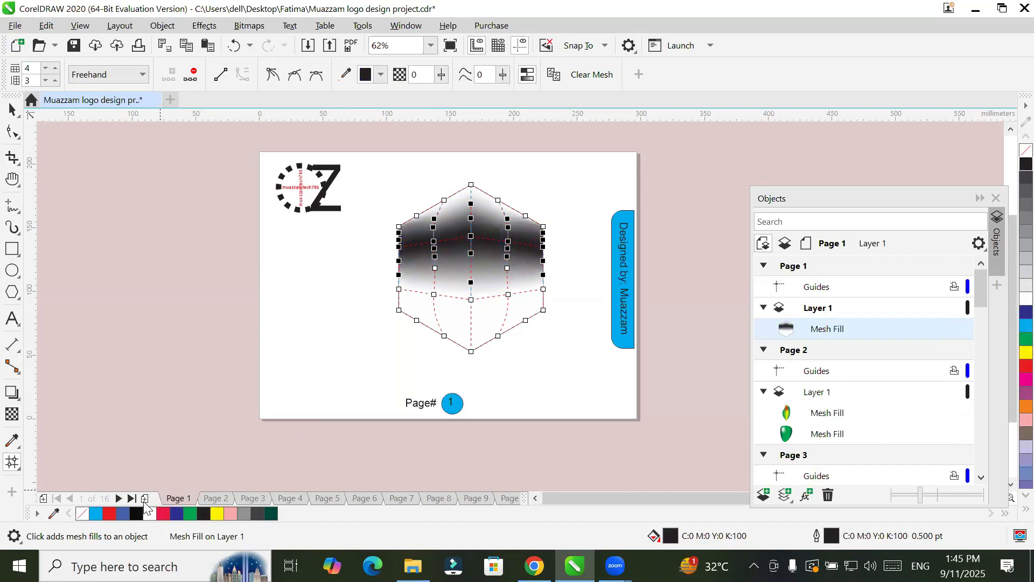
Insert a page after Page 1 and draw an ellipse about 163 mm wide and 100 mm high on it.
click(144, 500)
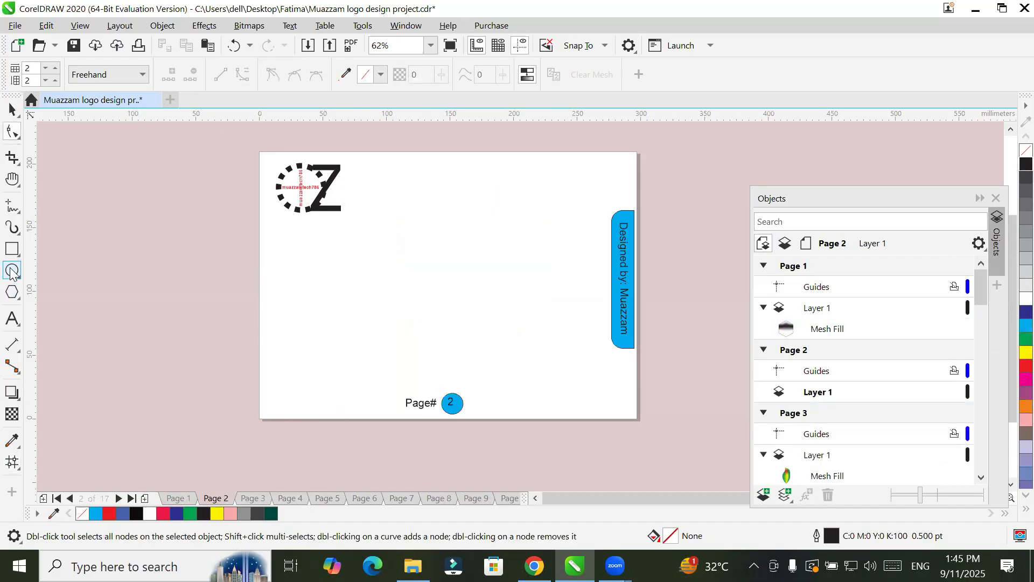
key(F7)
drag(378, 200, 585, 330)
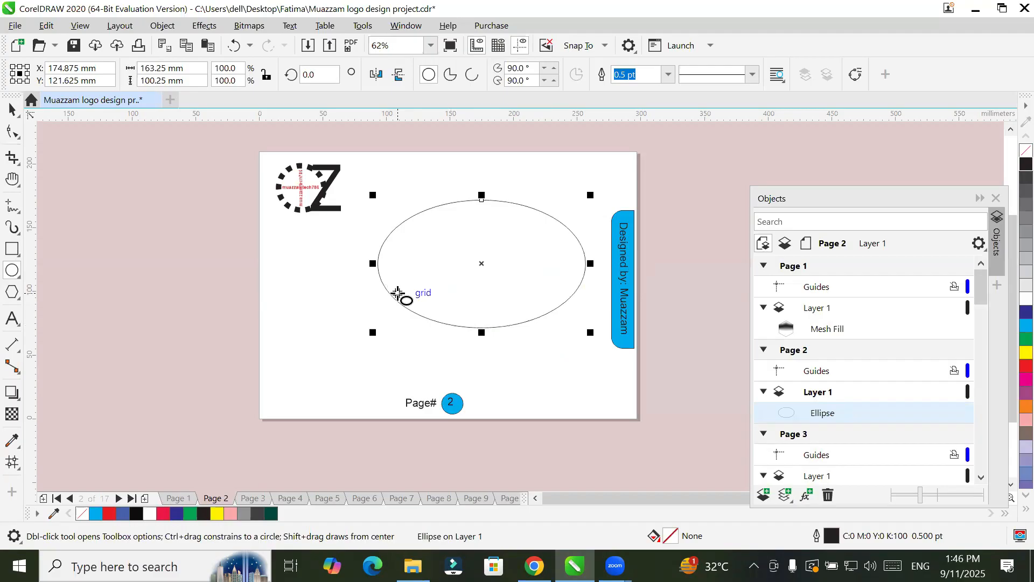
Apply a mesh fill to the ellipse with a grid of 2 columns and 5 rows, keeping the Freehand selection mode.
click(12, 463)
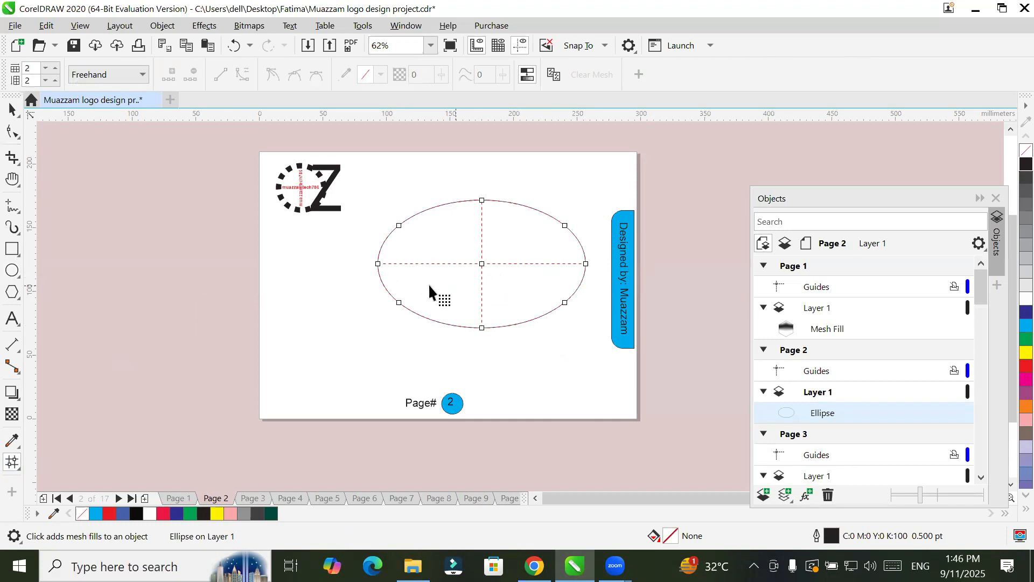
click(56, 69)
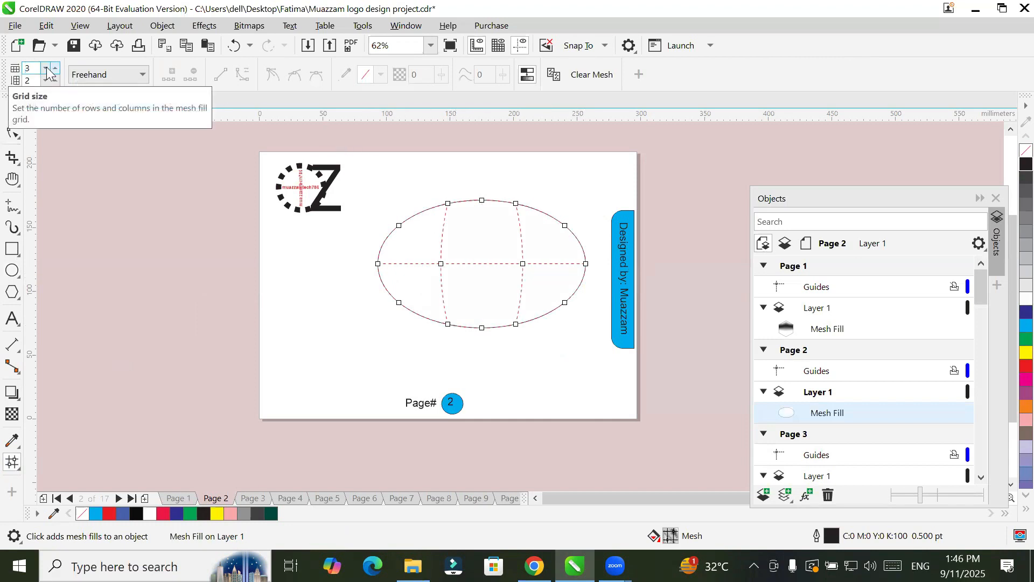
click(52, 83)
click(52, 82)
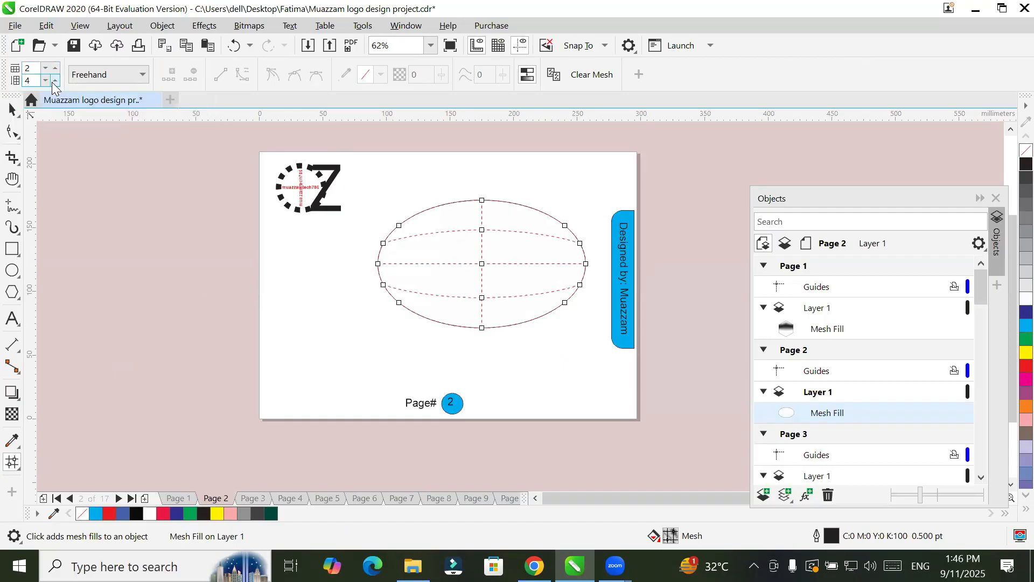
click(53, 81)
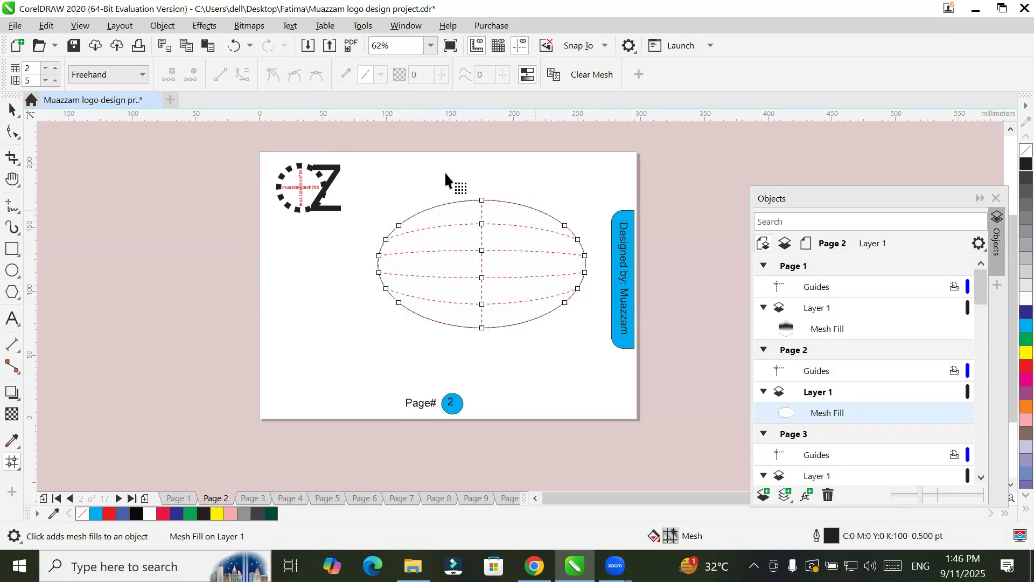
click(131, 75)
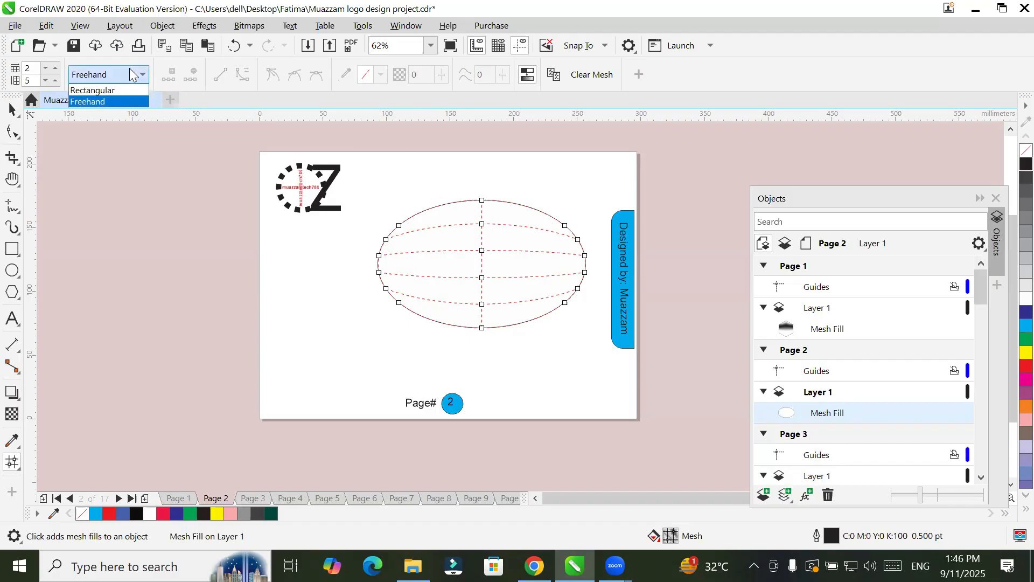
click(131, 74)
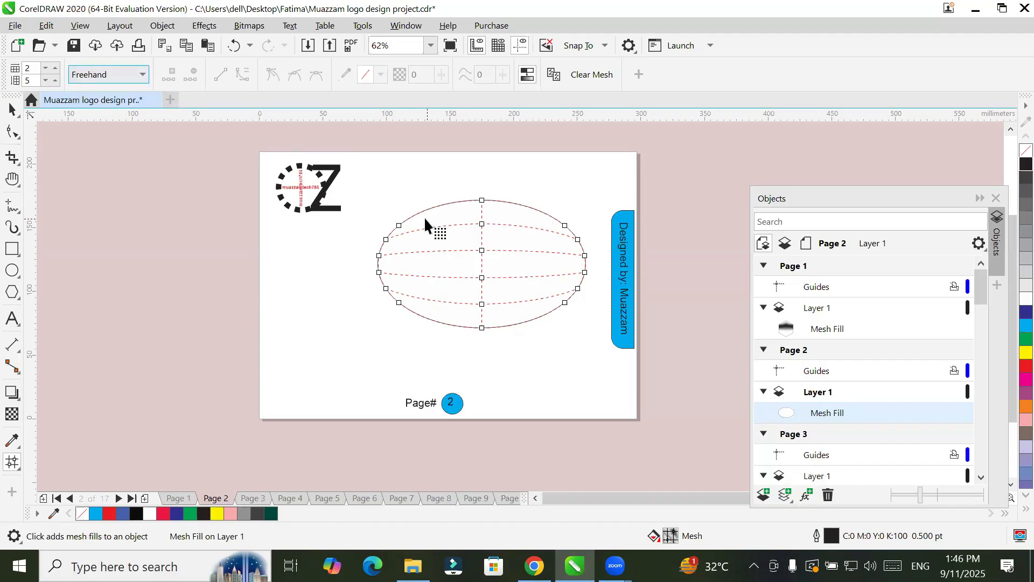
Color the three mesh nodes along the ellipse's upper edge green, C100 M0 Y100 K0.
click(399, 225)
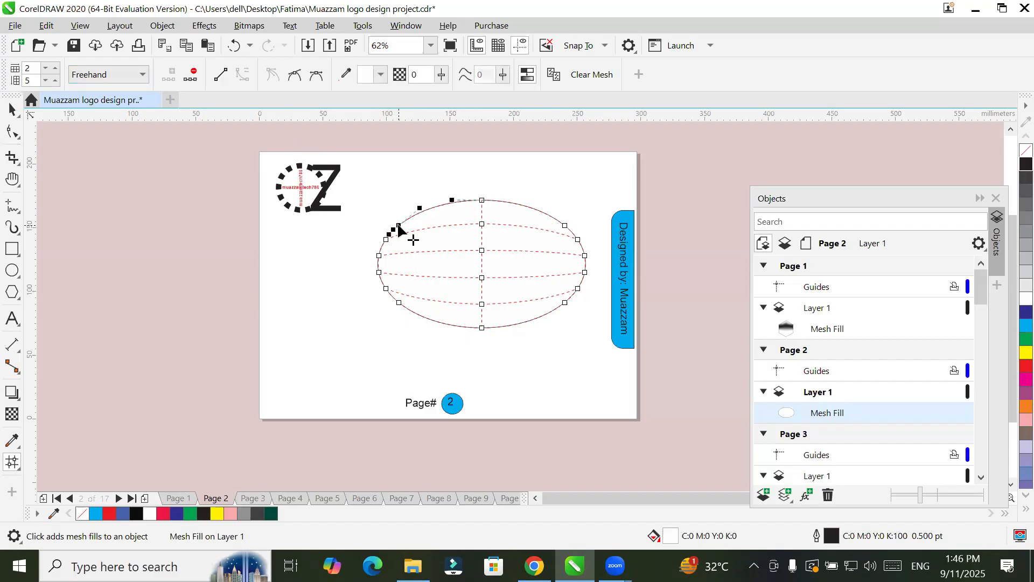
shift+click(482, 201)
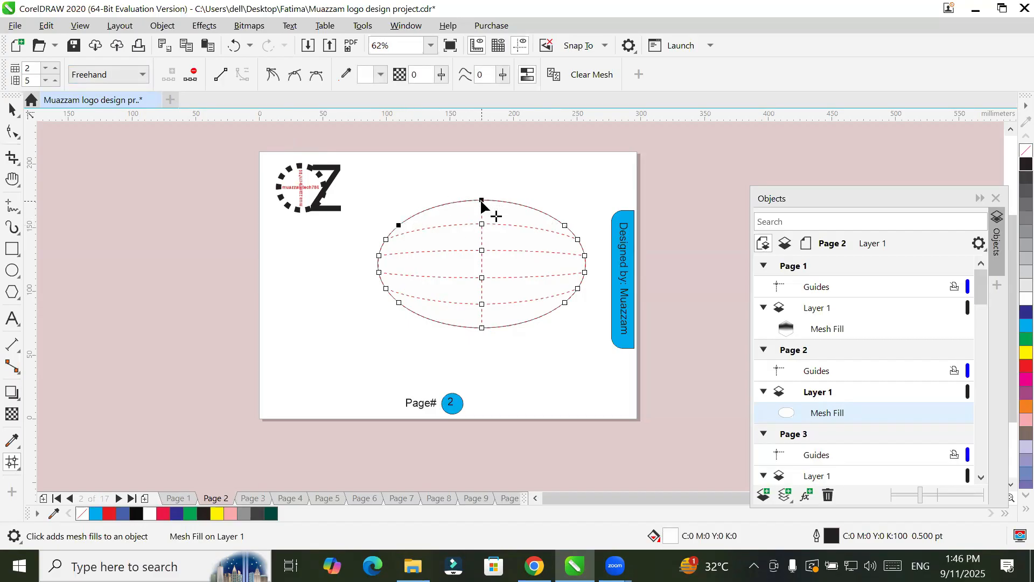
shift+click(565, 225)
click(1026, 338)
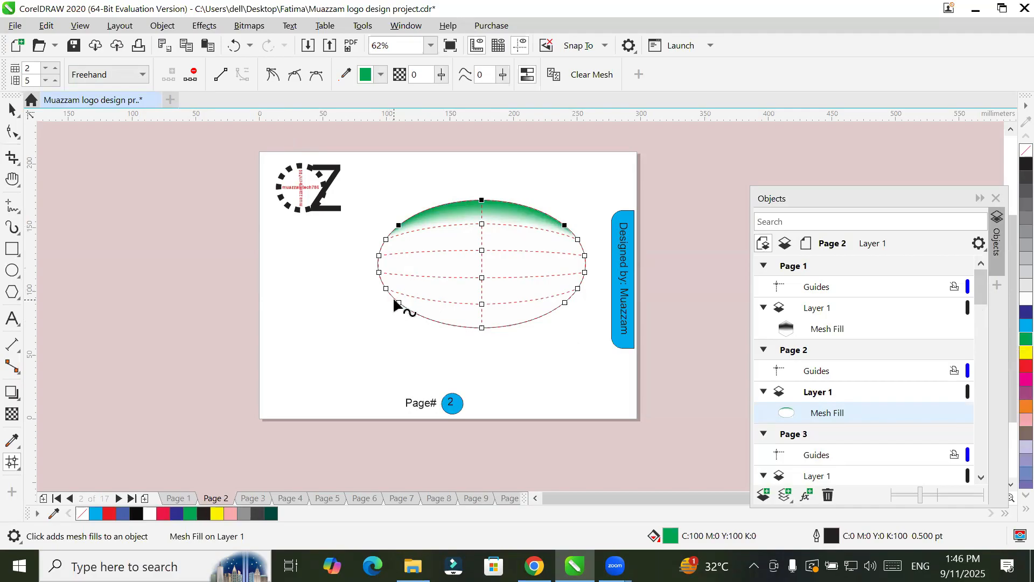
drag(385, 289, 480, 333)
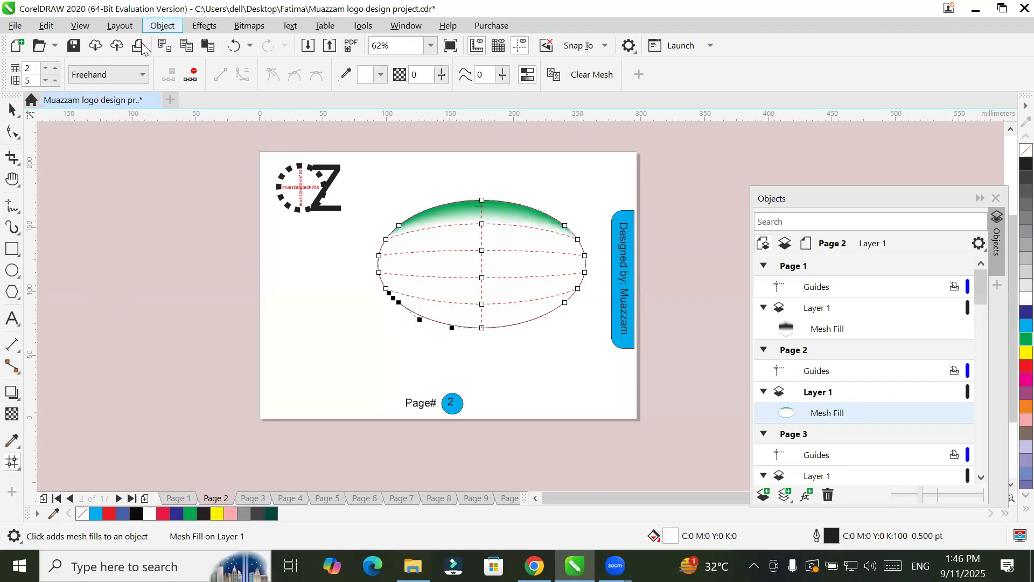
click(569, 308)
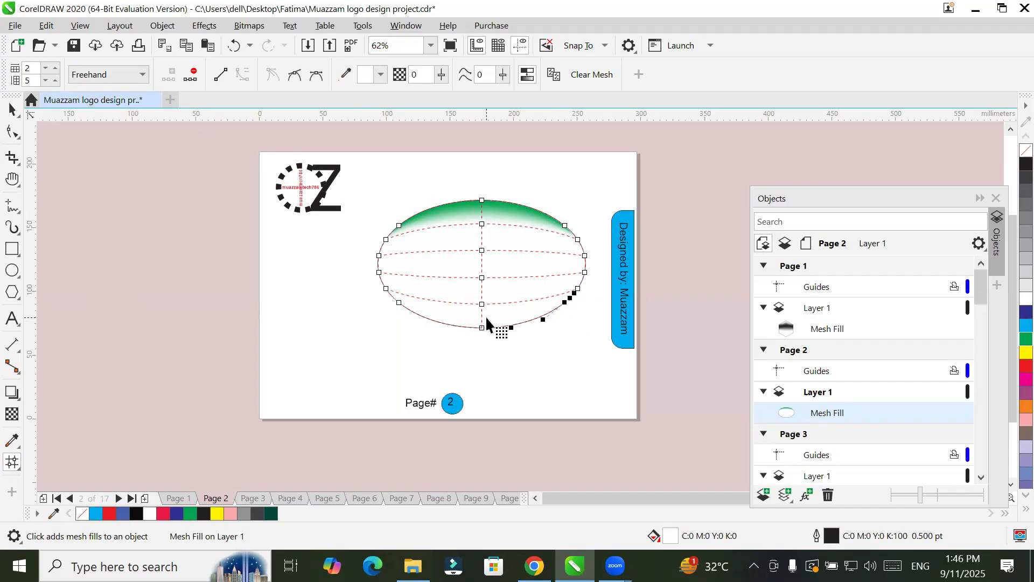
click(490, 329)
mouse_move(405, 295)
mouse_down()
mouse_move(393, 301)
mouse_move(399, 308)
mouse_up()
key(ctrl+z)
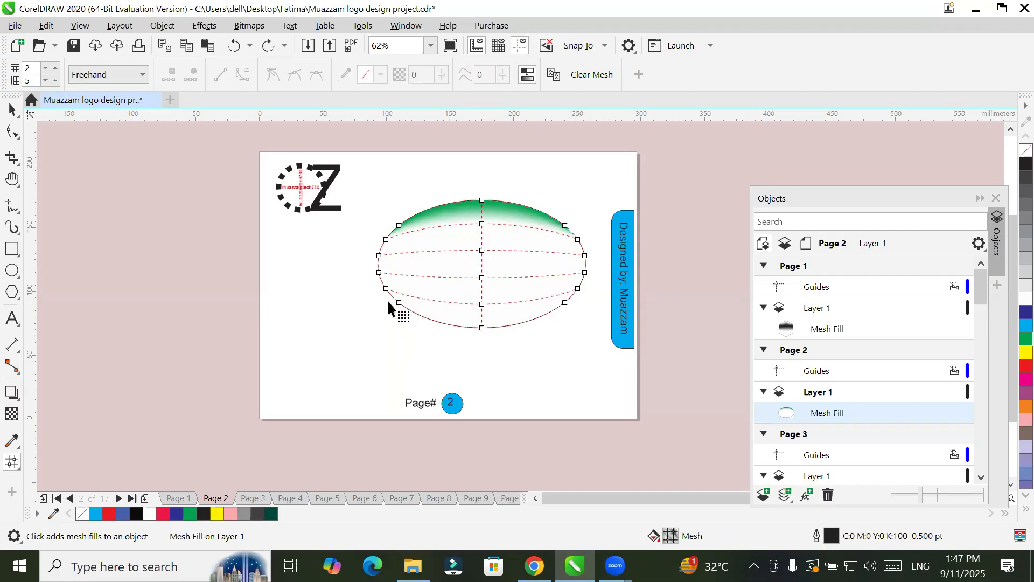
Color the three mesh nodes along the ellipse's lower edge green, C100 M0 Y100 K0.
mouse_move(387, 298)
mouse_down()
mouse_move(490, 312)
mouse_move(570, 299)
mouse_move(549, 333)
mouse_up()
drag(473, 350, 481, 340)
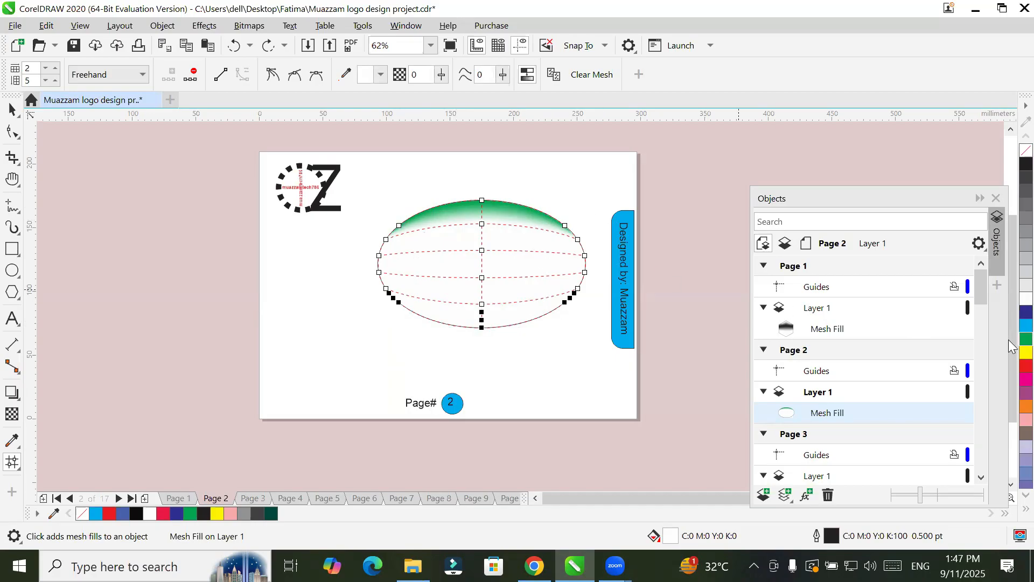
click(1025, 339)
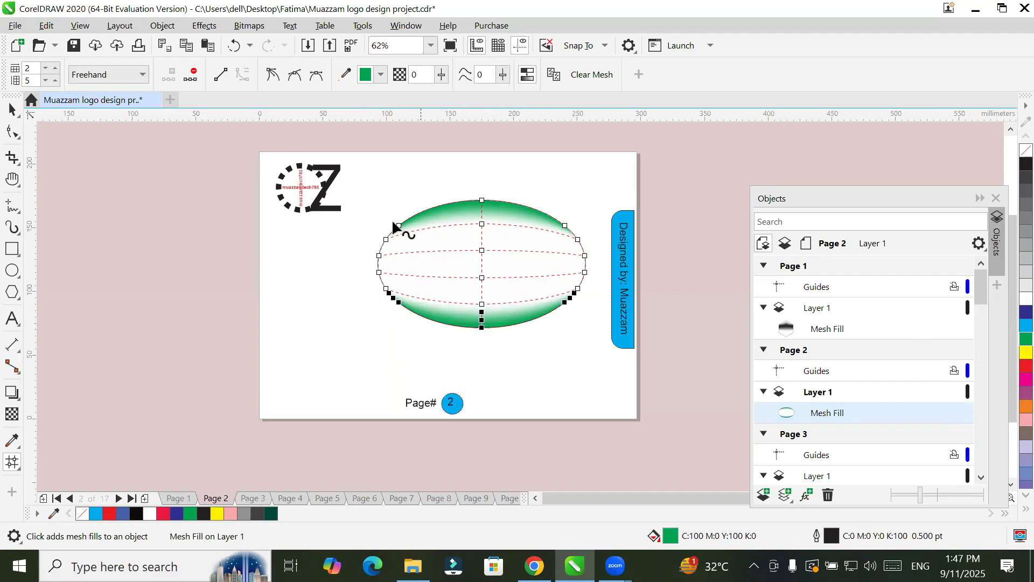
Color the three nodes on the ellipse's uppermost horizontal mesh line yellow.
click(387, 246)
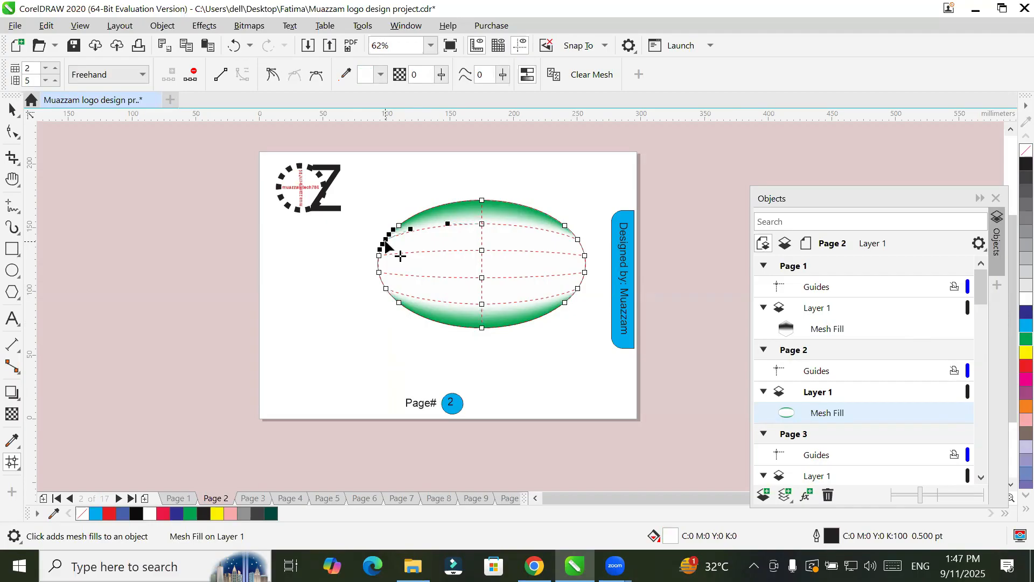
click(482, 222)
shift+click(578, 238)
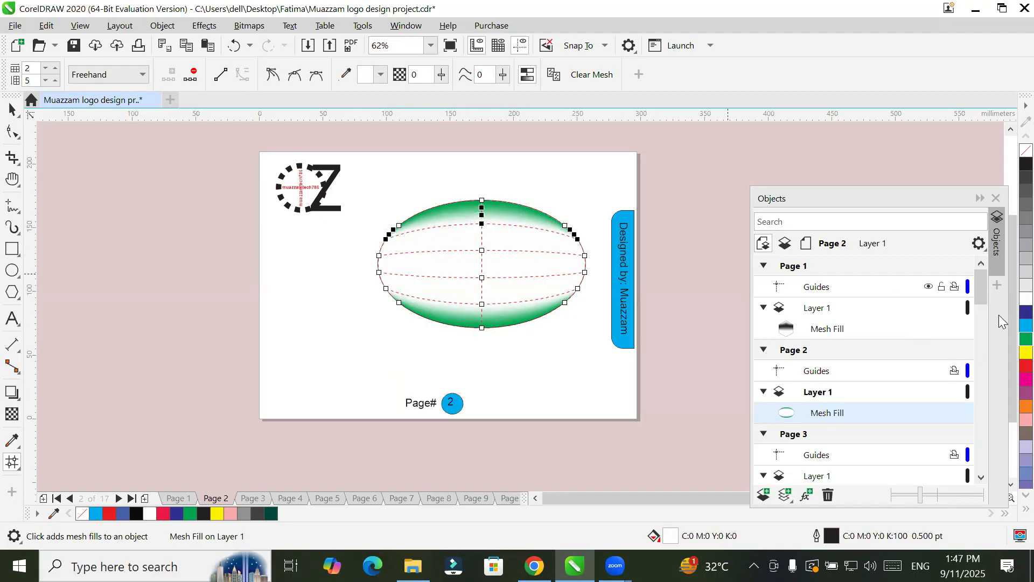
click(1010, 351)
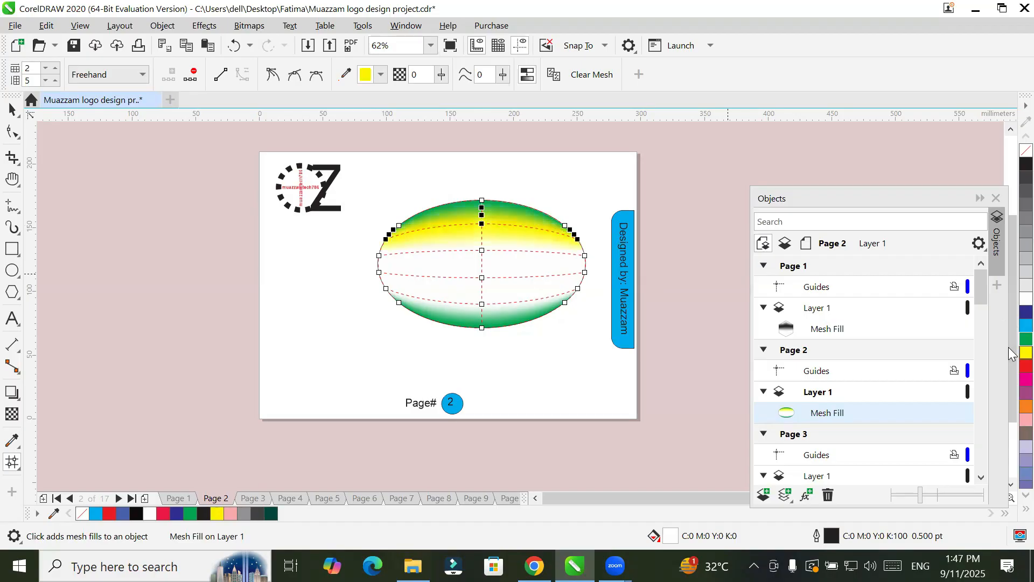
Color the three nodes on the ellipse's second horizontal mesh line from the top green.
click(380, 259)
shift+click(481, 251)
shift+click(585, 256)
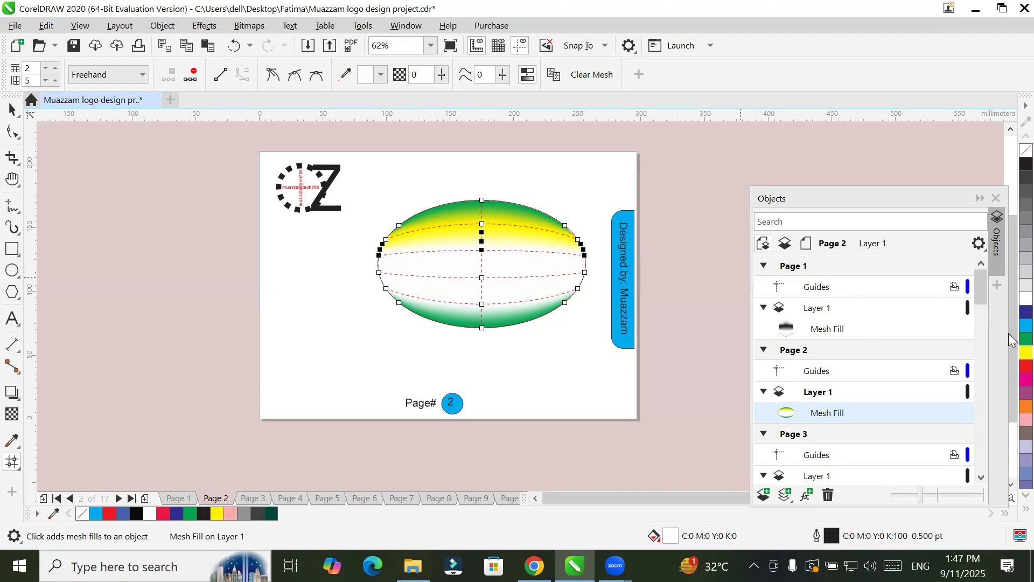
click(1027, 339)
Color the three nodes on the ellipse's third horizontal mesh line from the top yellow, C0 M0 Y100 K0.
click(380, 272)
shift+click(481, 278)
shift+click(585, 273)
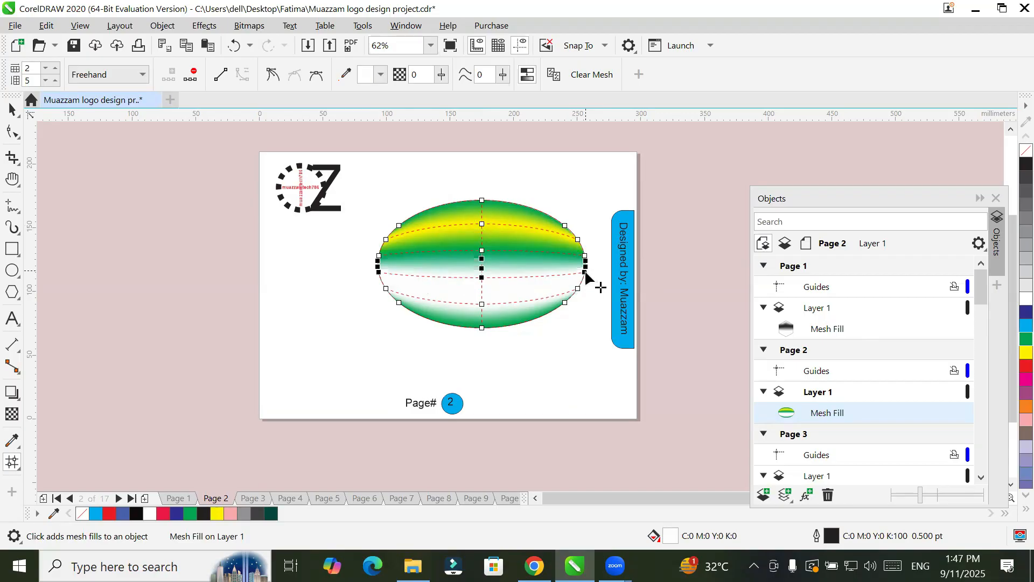
click(1026, 352)
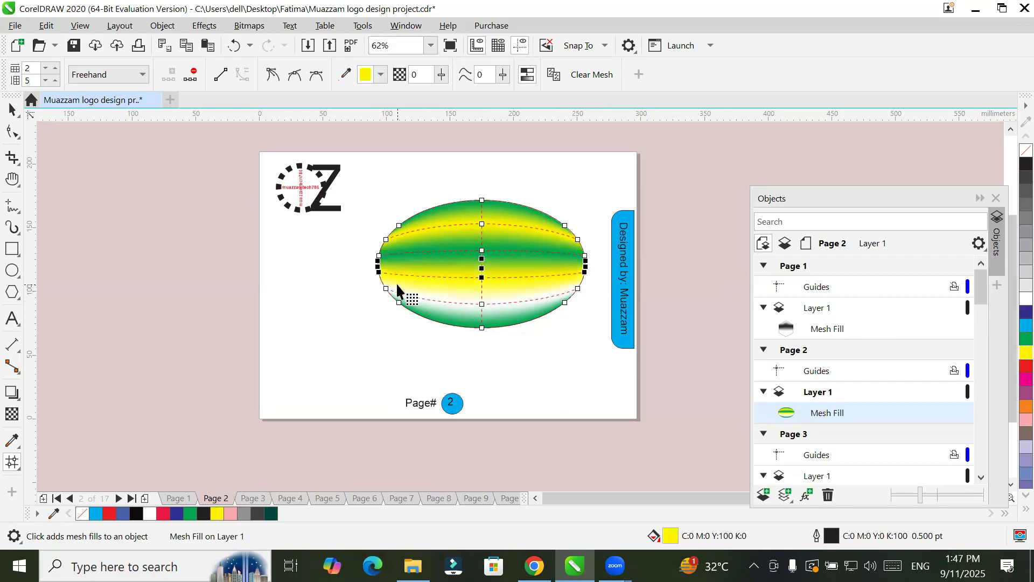
Color the three nodes on the ellipse's fourth horizontal mesh line from the top green.
drag(386, 291, 485, 307)
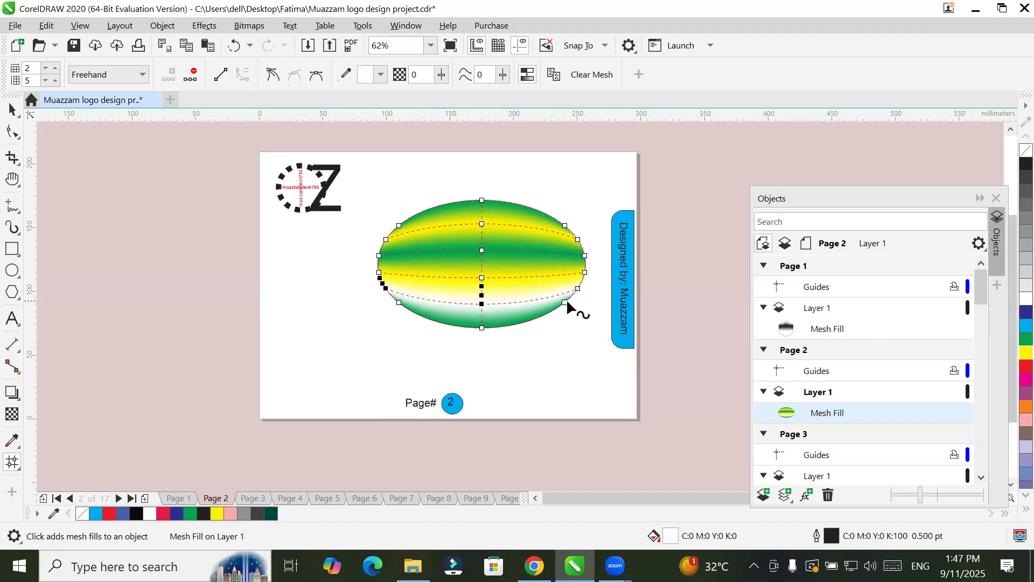
drag(576, 285, 564, 343)
click(1008, 337)
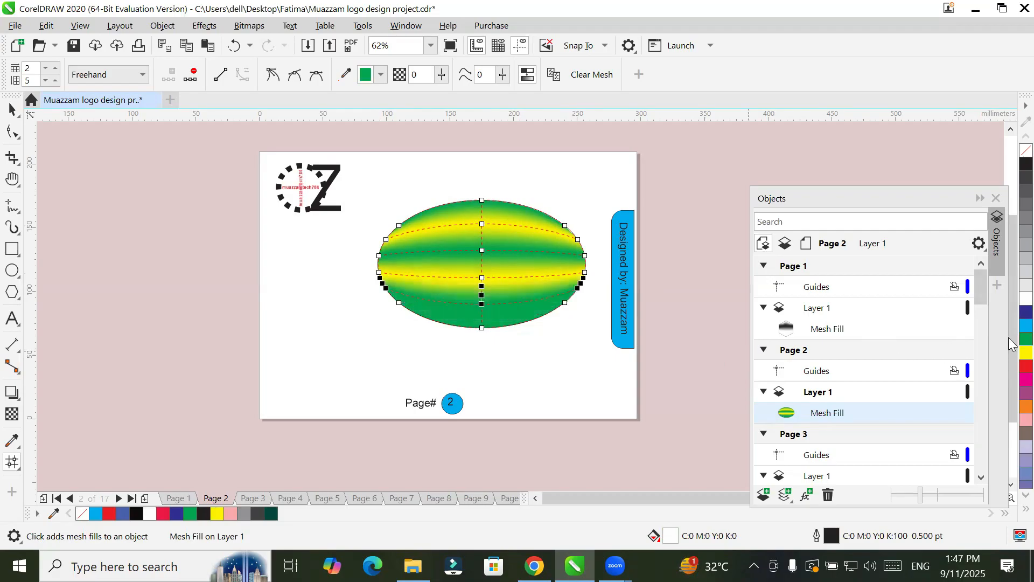
click(298, 355)
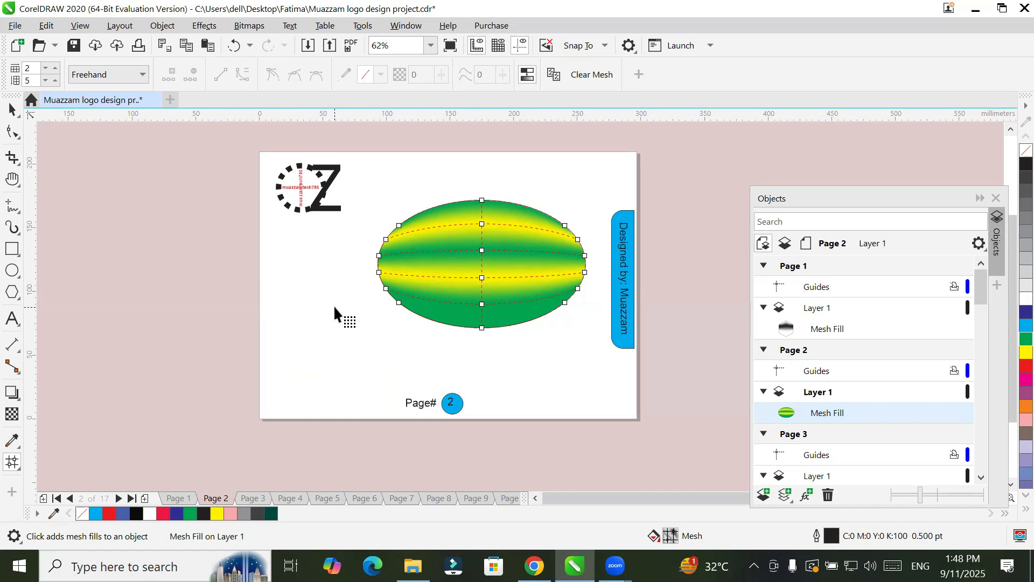
Add a horizontal mesh line between the ellipse's lowest mesh line and its lower edge.
click(482, 316)
double_click(482, 316)
click(481, 316)
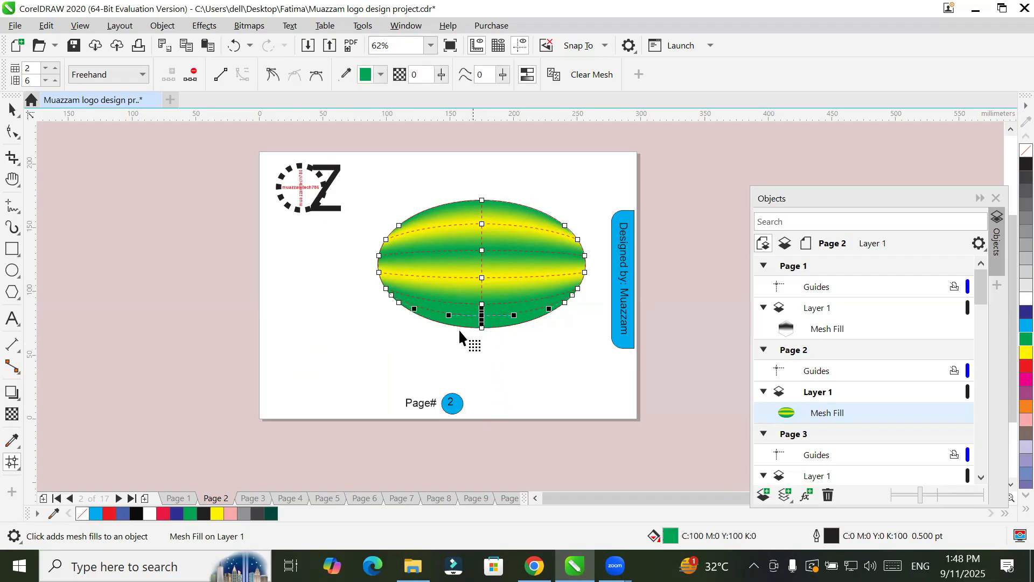
Color the nodes on the ellipse's lowest horizontal mesh line yellow, C0 M0 Y100 K0, and deselect the ellipse.
click(398, 302)
click(566, 300)
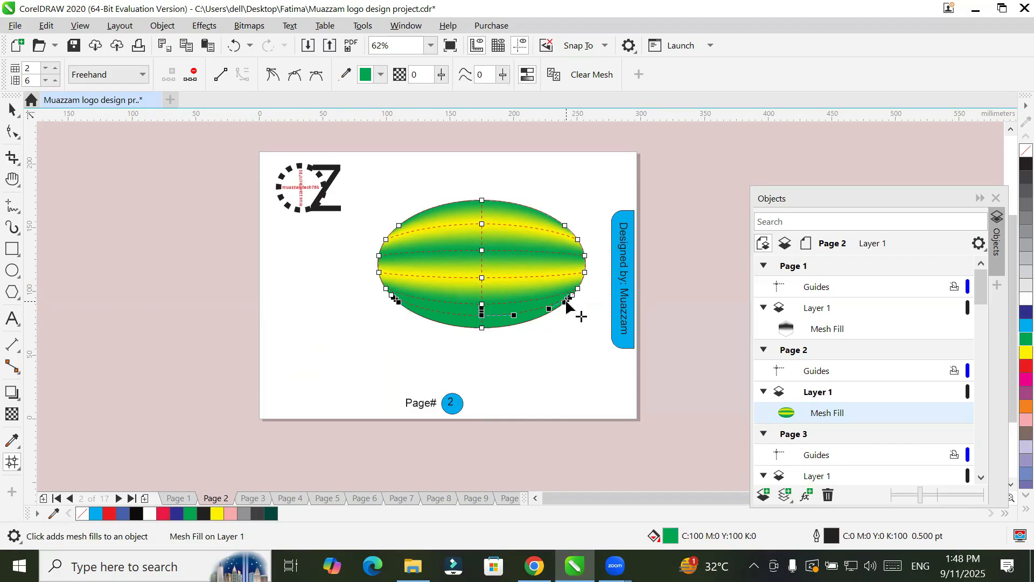
click(1027, 352)
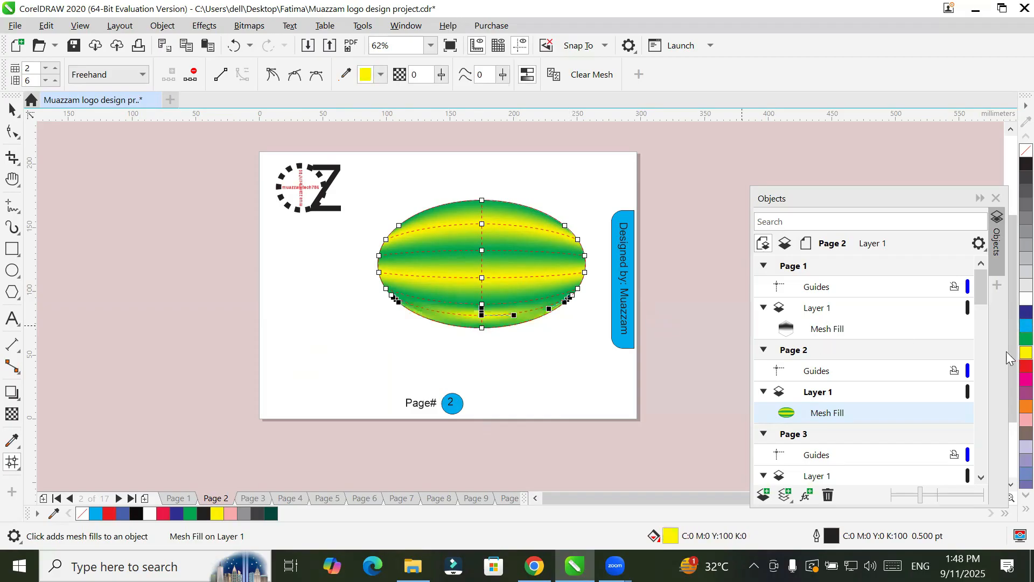
click(517, 377)
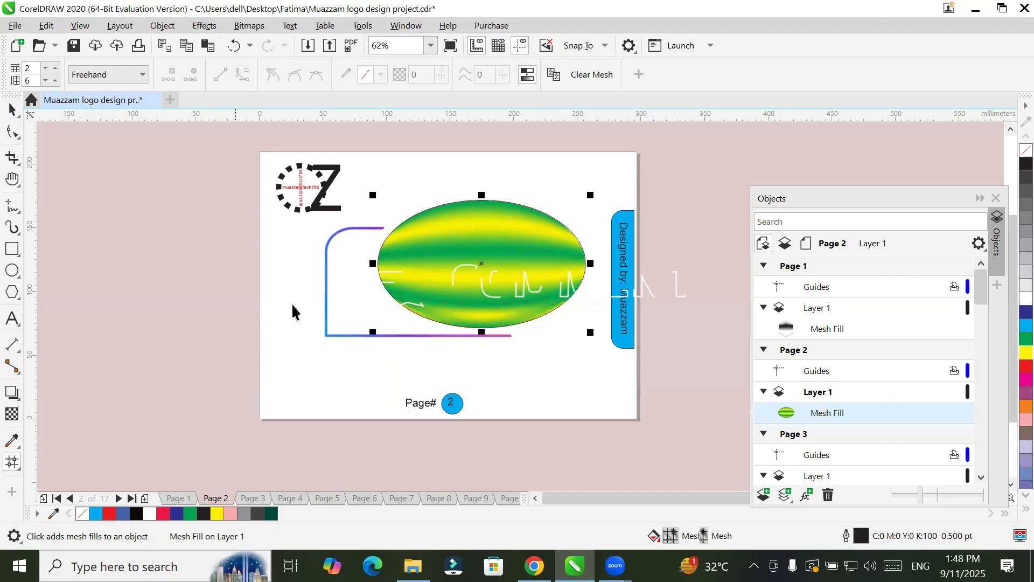
click(301, 310)
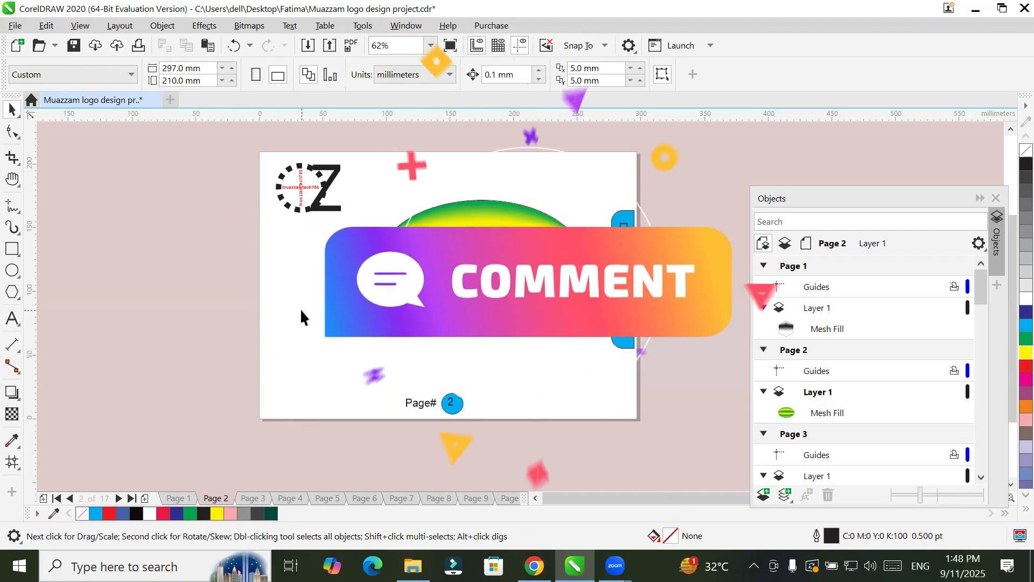